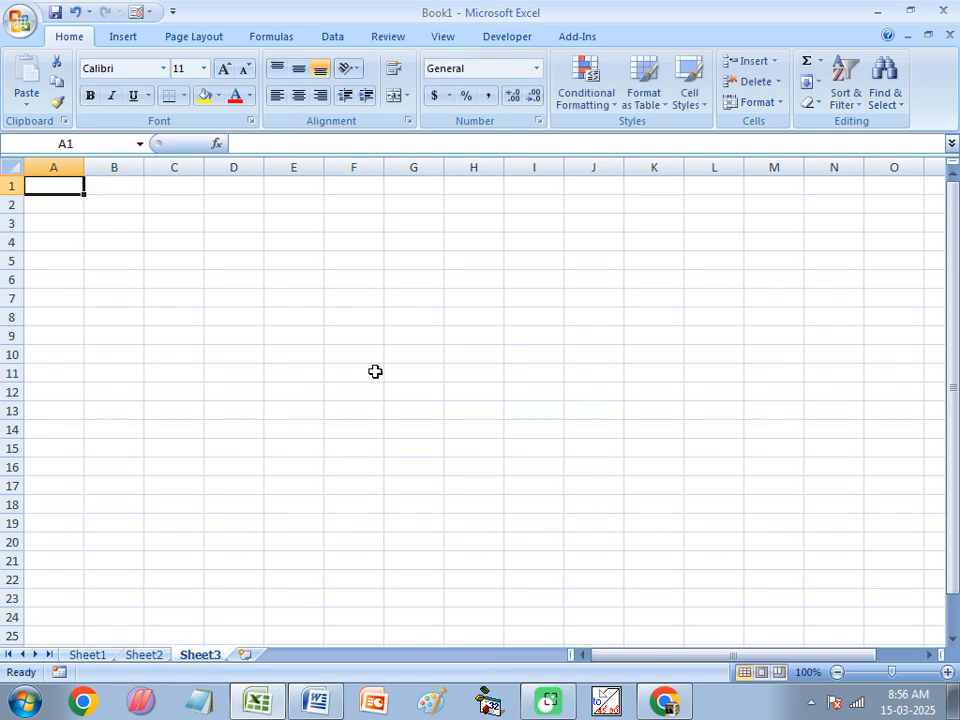
Enter the sample text dsfsfsfsdfsdf in cell F11 of Sheet3.
{"action": "left_click", "coordinate": [375, 372]}
{"action": "type", "text": "dsfsfsfsdfsdf"}
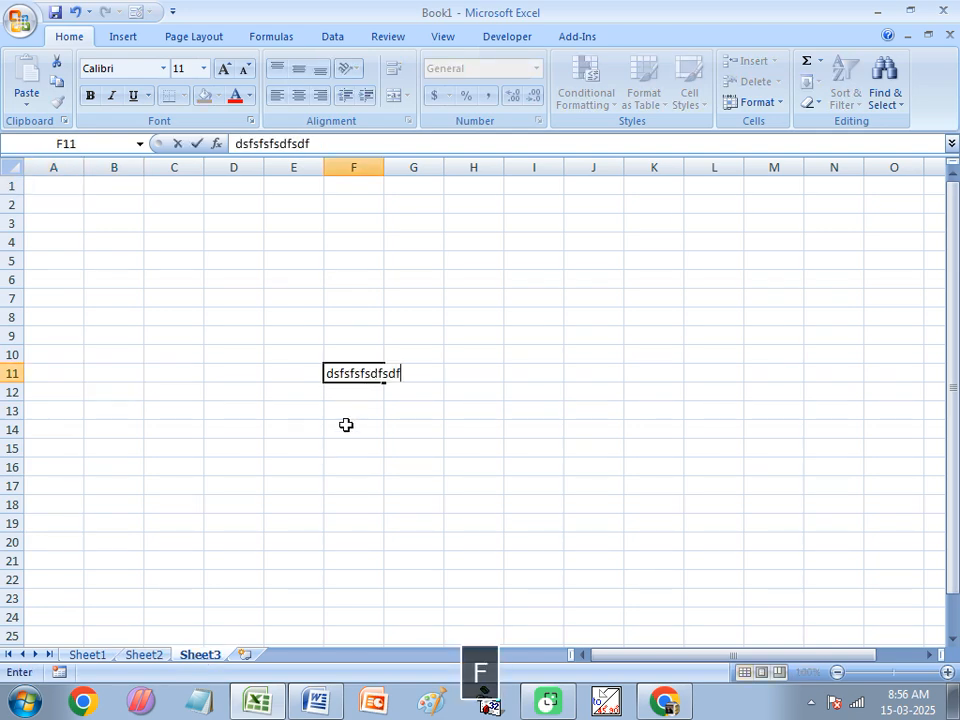
{"action": "left_click", "coordinate": [345, 424]}
View Sheet1 and Sheet2 in turn, ending back on Sheet3, to compare the contents of the workbook's sheets.
{"action": "left_click", "coordinate": [87, 656]}
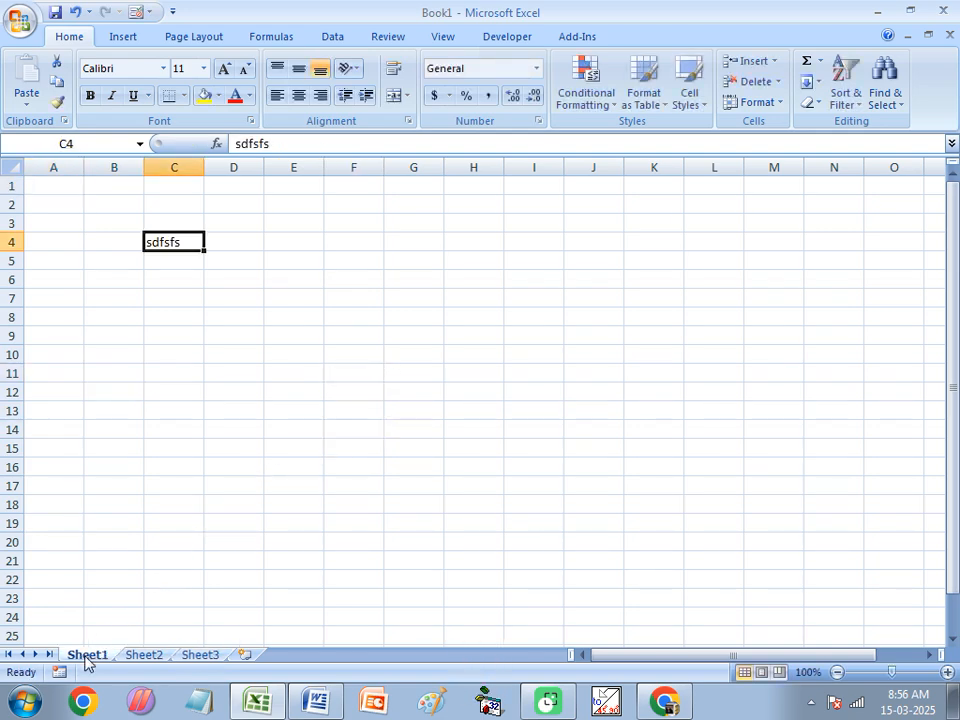
{"action": "left_click", "coordinate": [131, 656]}
{"action": "left_click", "coordinate": [196, 656]}
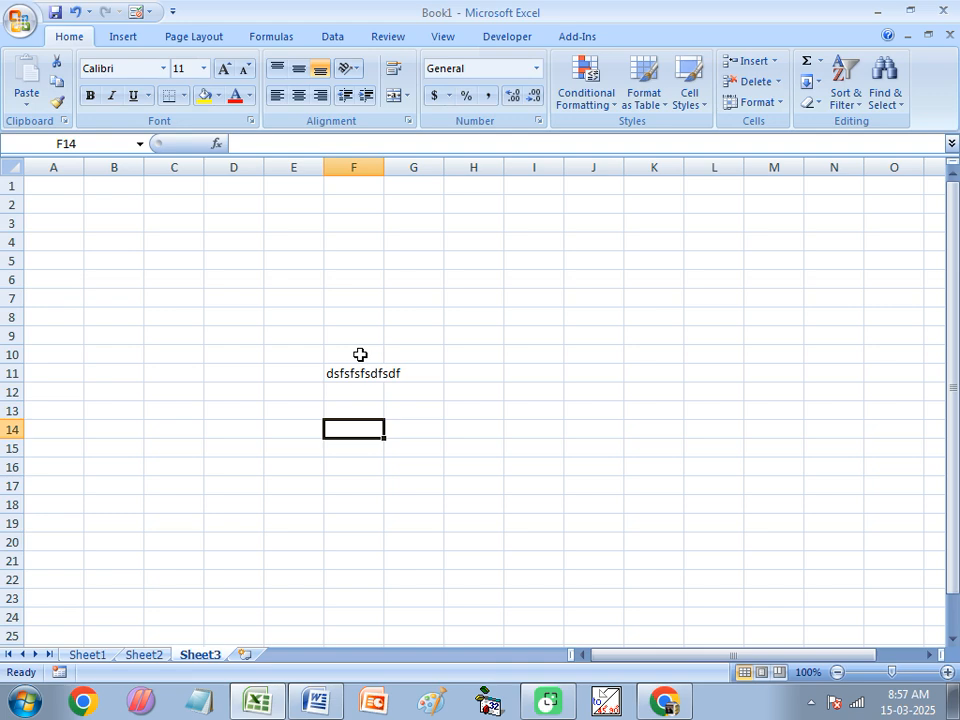
Switch to the Class of CITA document in Word and read its sections on worksheets, workbooks and worksheet size.
{"action": "left_click", "coordinate": [316, 701]}
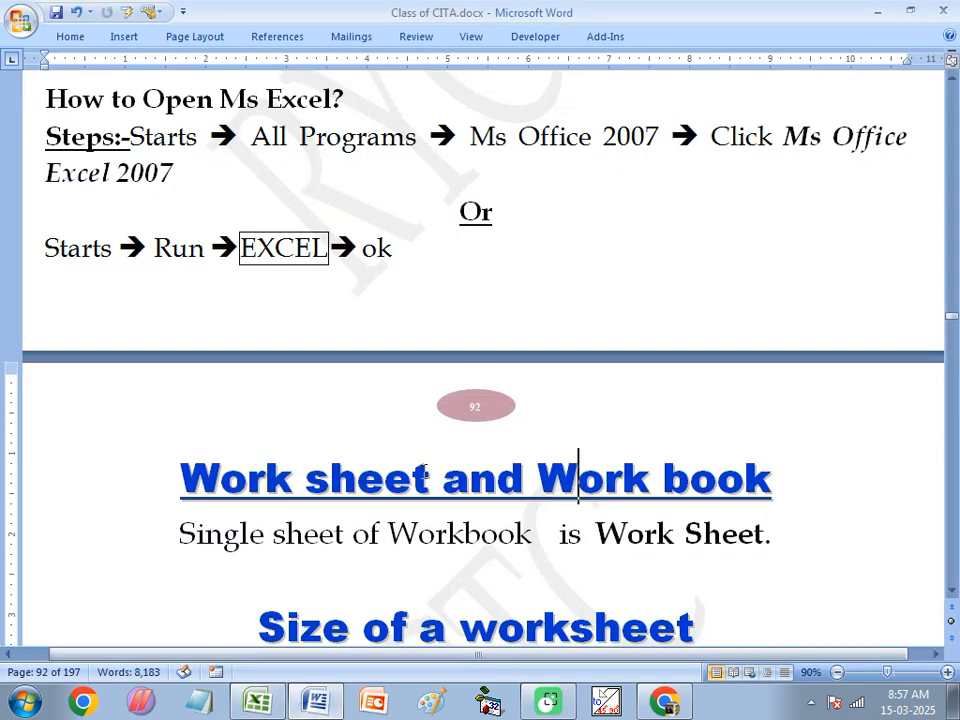
{"action": "scroll", "coordinate": [500, 342], "scroll_direction": "down", "scroll_amount": 7}
{"action": "scroll", "coordinate": [490, 360], "scroll_direction": "up", "scroll_amount": 3}
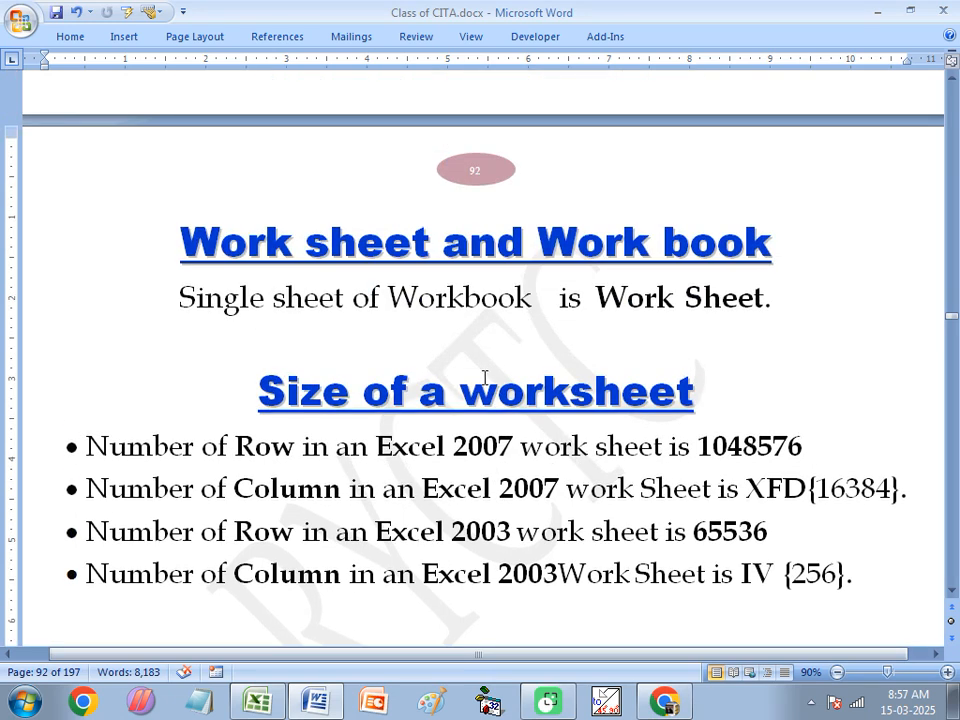
{"action": "scroll", "coordinate": [484, 377], "scroll_direction": "up", "scroll_amount": 3}
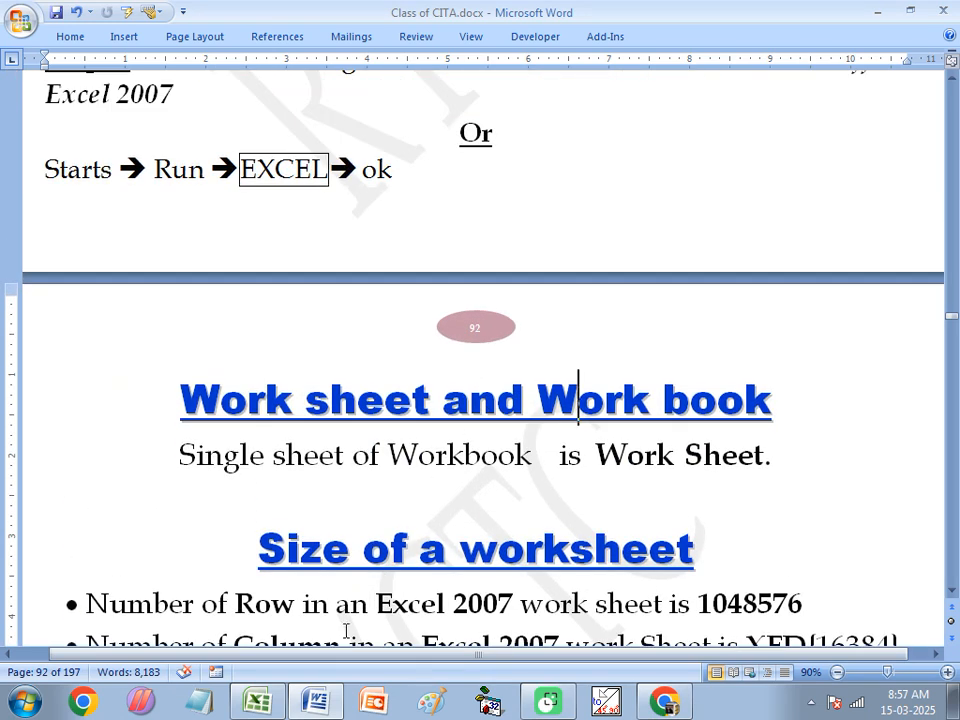
Switch back to Book1 in Excel and go through Sheet1, Sheet2 and Sheet3 one after another.
{"action": "left_click", "coordinate": [266, 703]}
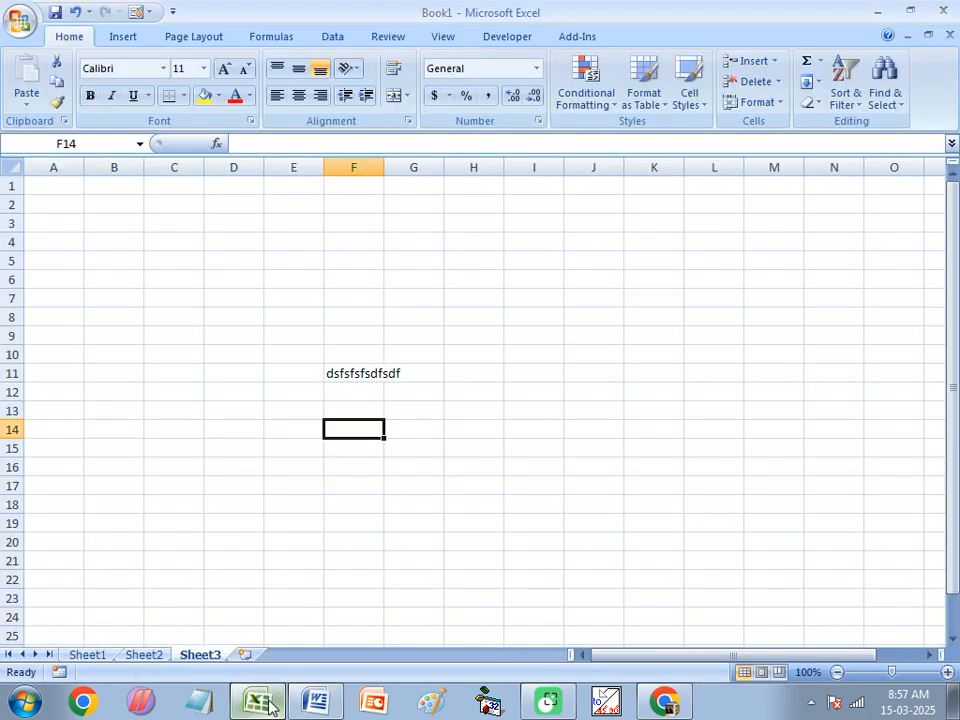
{"action": "left_click", "coordinate": [86, 656]}
{"action": "left_click", "coordinate": [141, 657]}
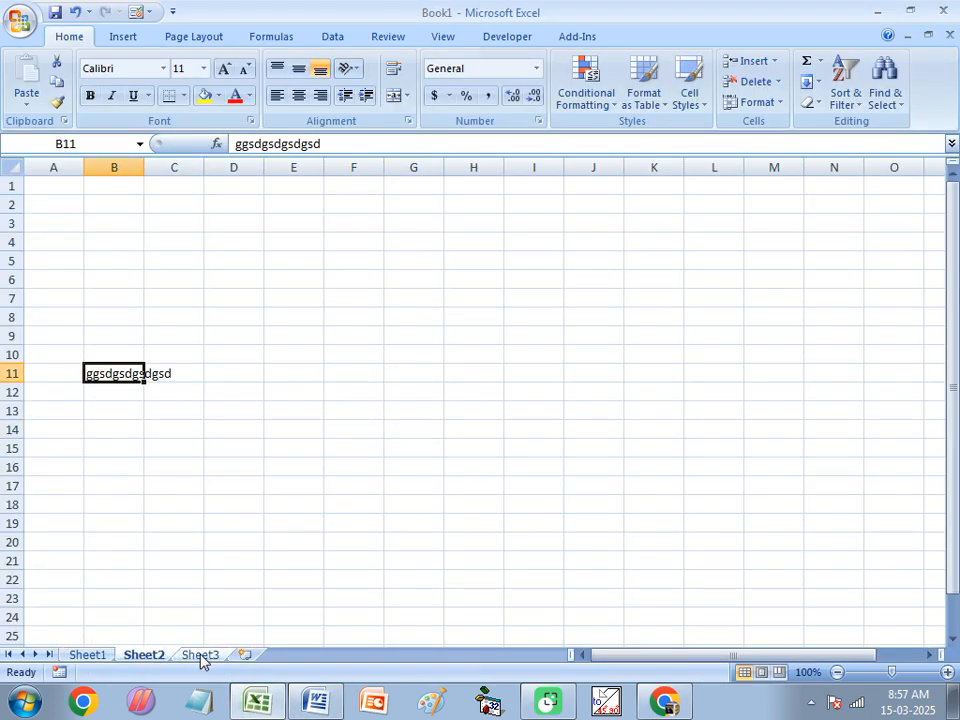
{"action": "left_click", "coordinate": [201, 657]}
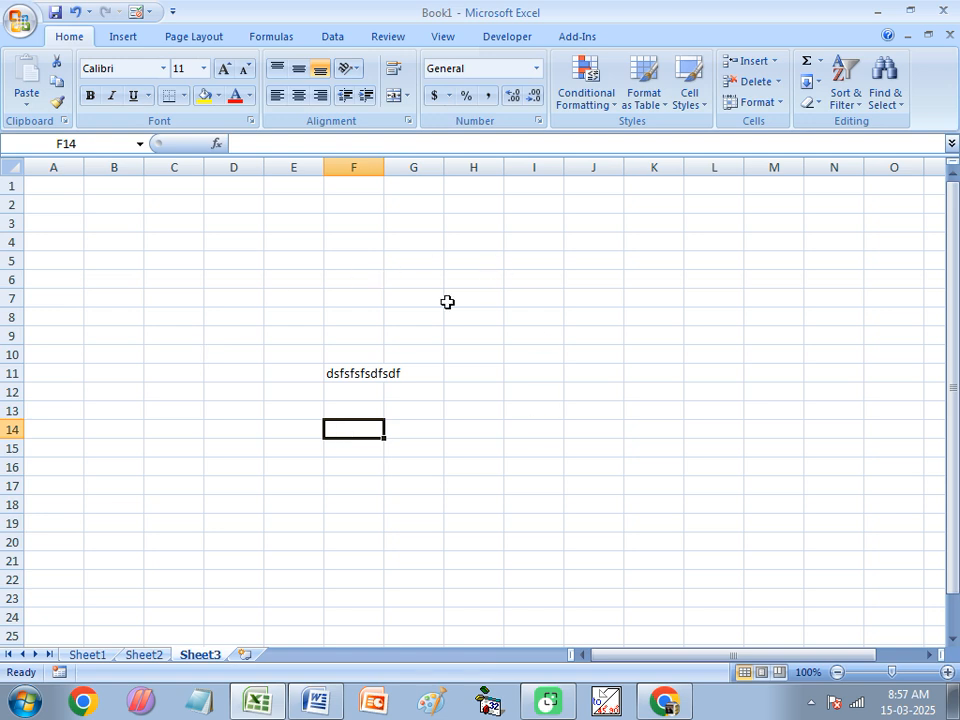
Add a new worksheet after Sheet3 and clear the text in cell C4 of Sheet1.
{"action": "left_click", "coordinate": [245, 656]}
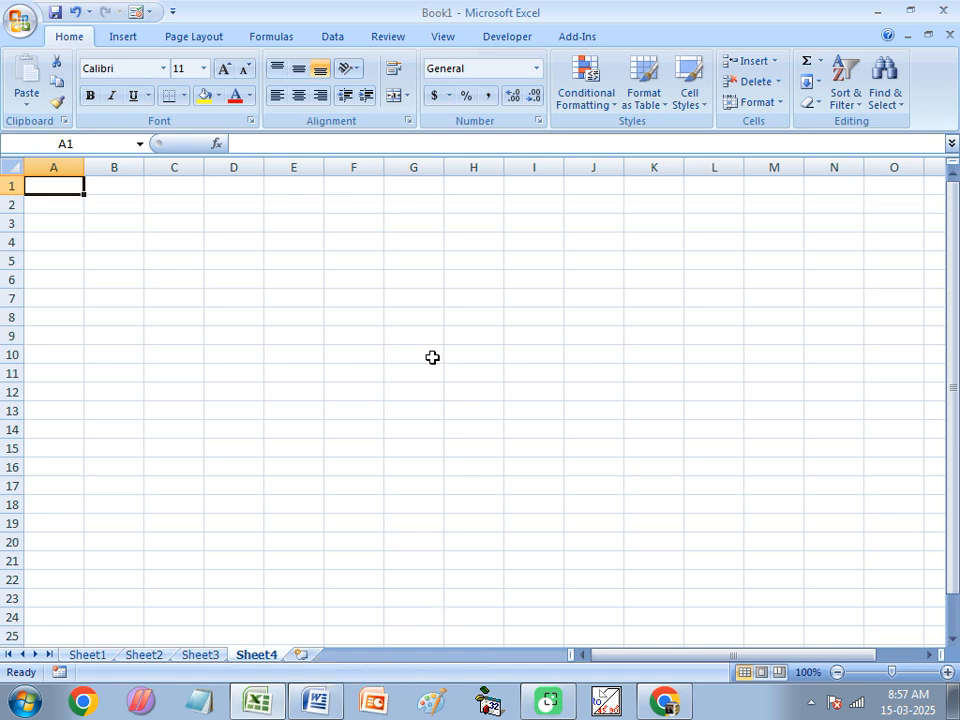
{"action": "left_click", "coordinate": [92, 655]}
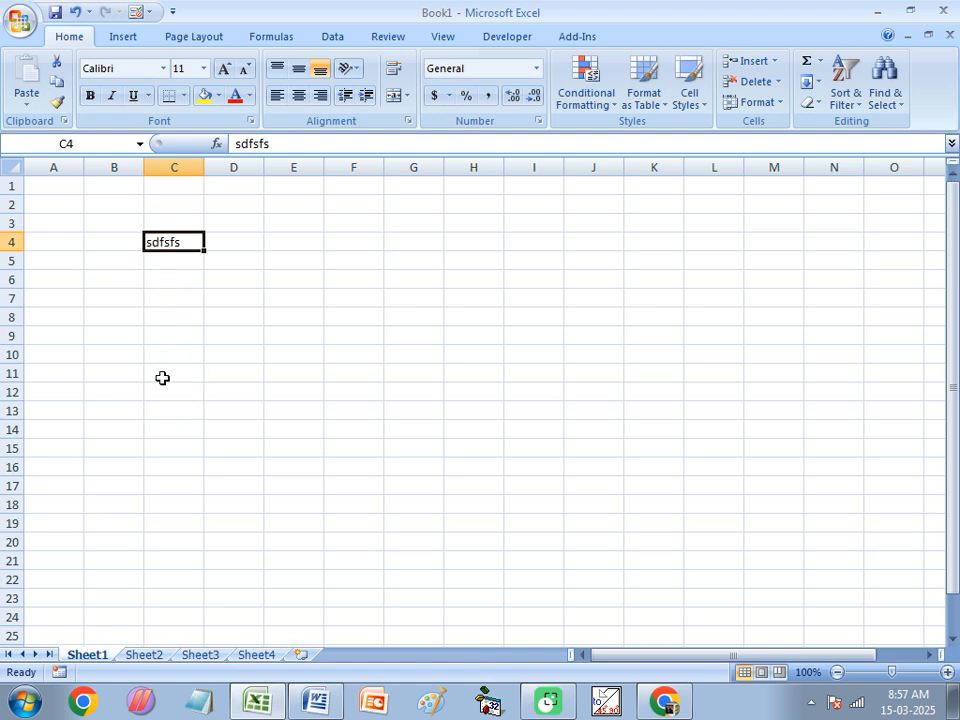
{"action": "key", "text": "Delete"}
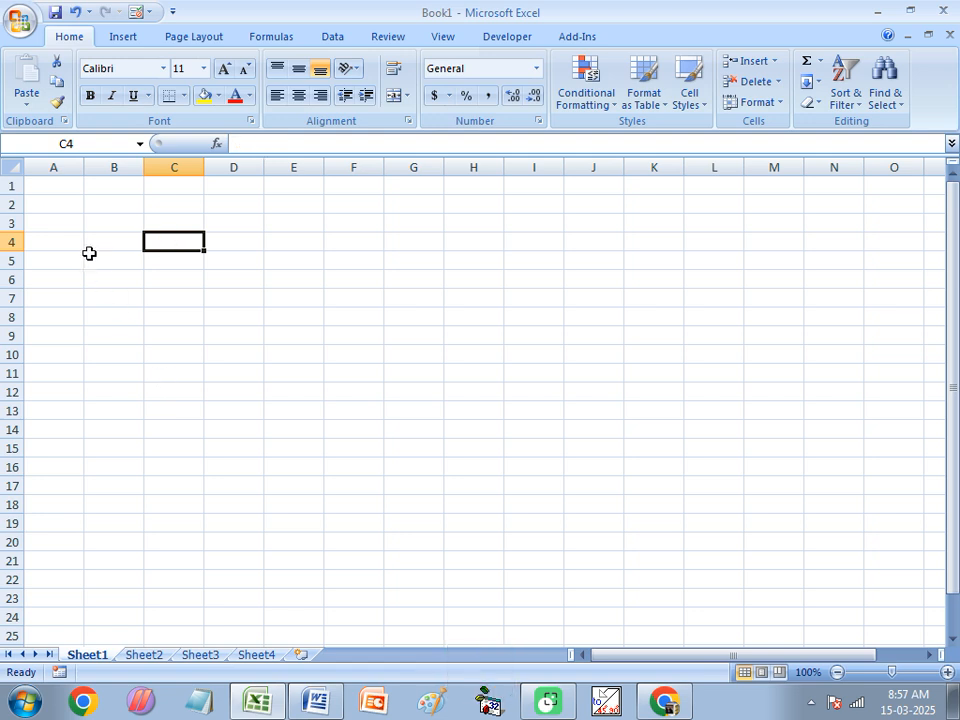
Select whole columns A to D of Sheet1 individually to point out the columns, ending on column D.
{"action": "left_click", "coordinate": [58, 166]}
{"action": "left_click", "coordinate": [109, 166]}
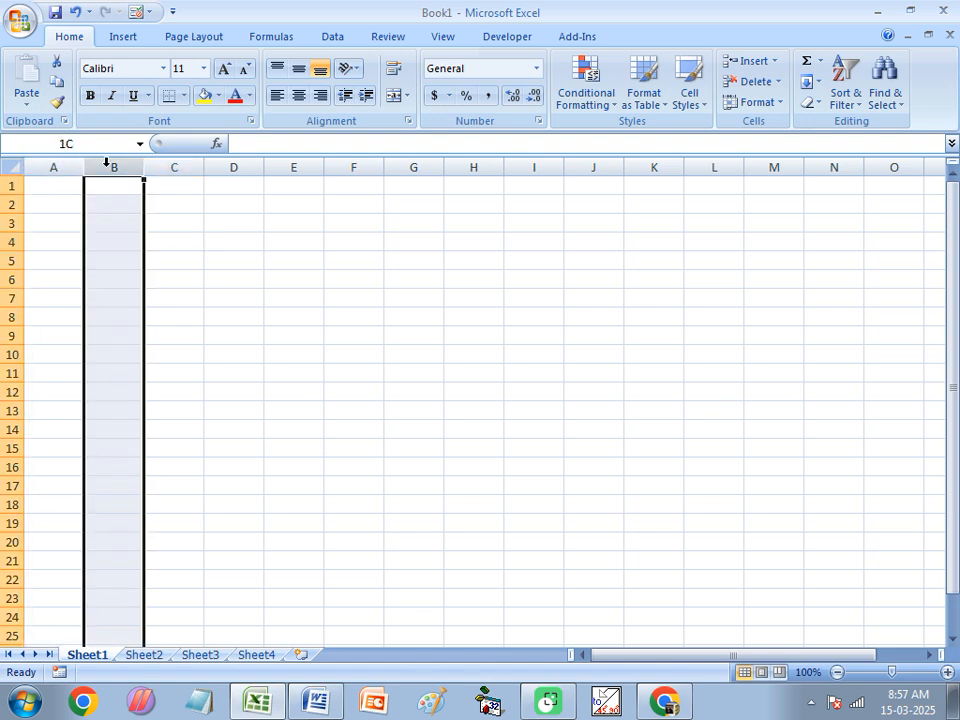
{"action": "left_click", "coordinate": [176, 166]}
{"action": "left_click", "coordinate": [60, 165]}
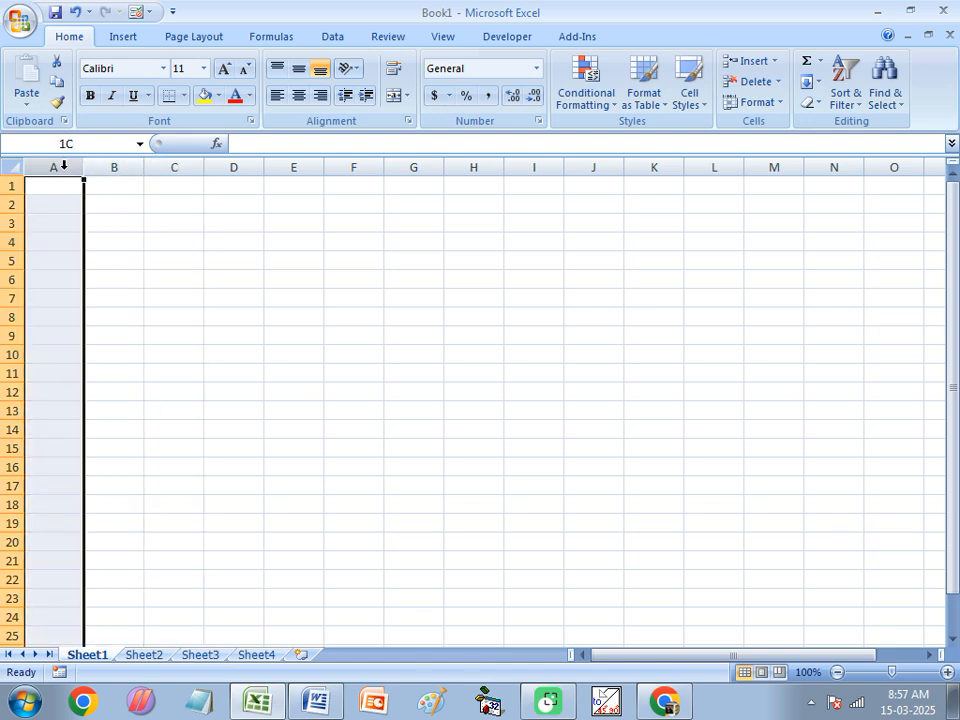
{"action": "left_click", "coordinate": [121, 166]}
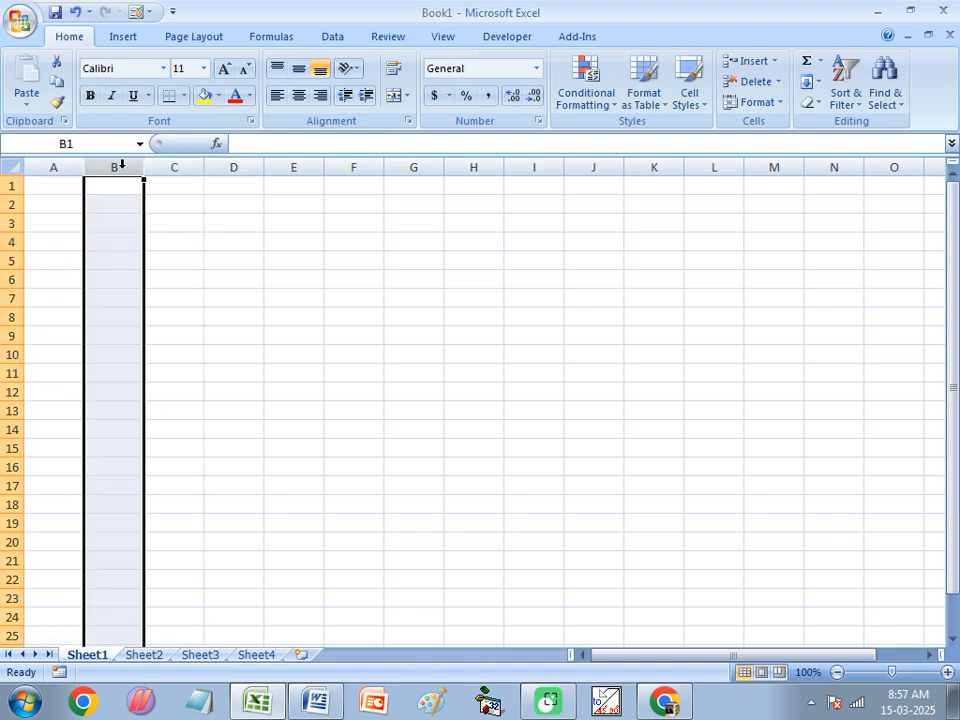
{"action": "left_click", "coordinate": [55, 166]}
{"action": "left_click", "coordinate": [112, 166]}
{"action": "left_click", "coordinate": [171, 166]}
{"action": "left_click", "coordinate": [231, 166]}
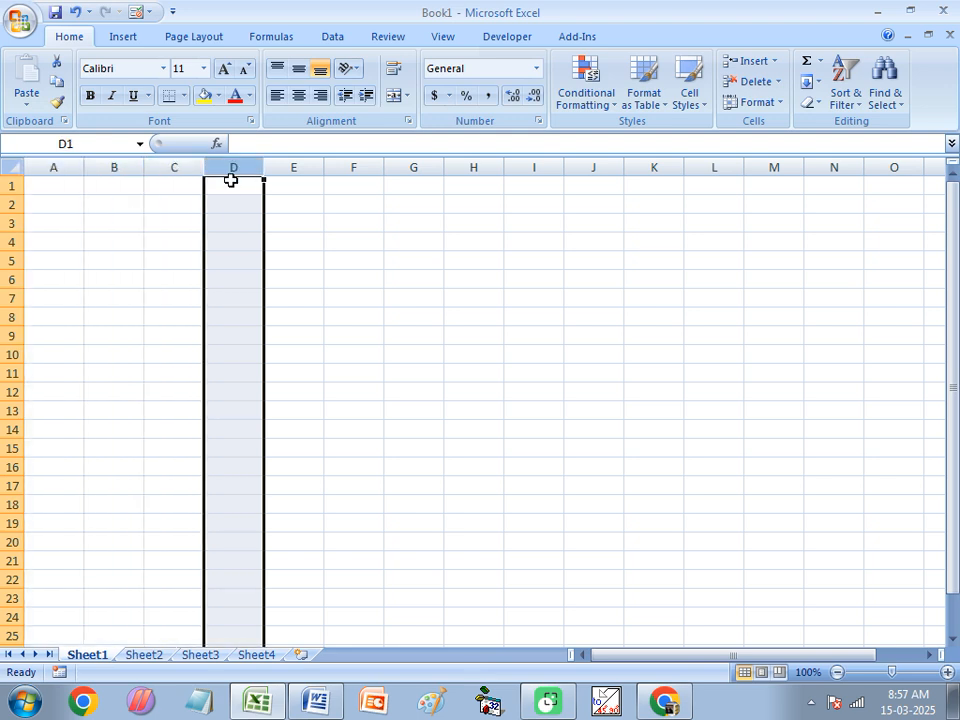
Select rows 1 to 5 of Sheet1 one after another to point out the rows.
{"action": "left_click", "coordinate": [14, 185]}
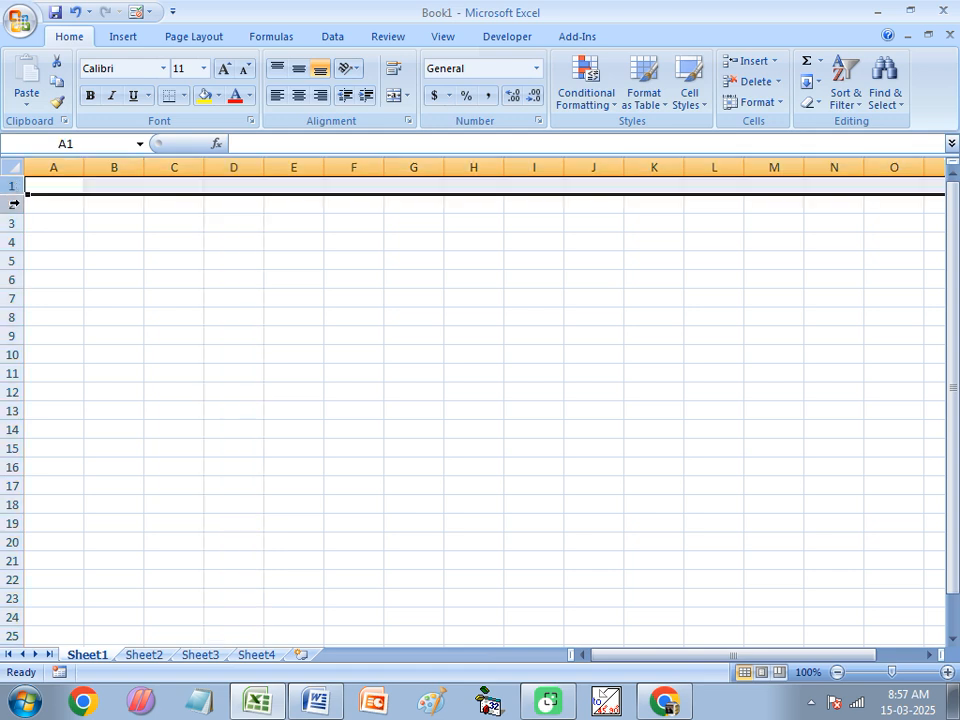
{"action": "left_click", "coordinate": [15, 204]}
{"action": "left_click", "coordinate": [15, 222]}
{"action": "left_click", "coordinate": [14, 241]}
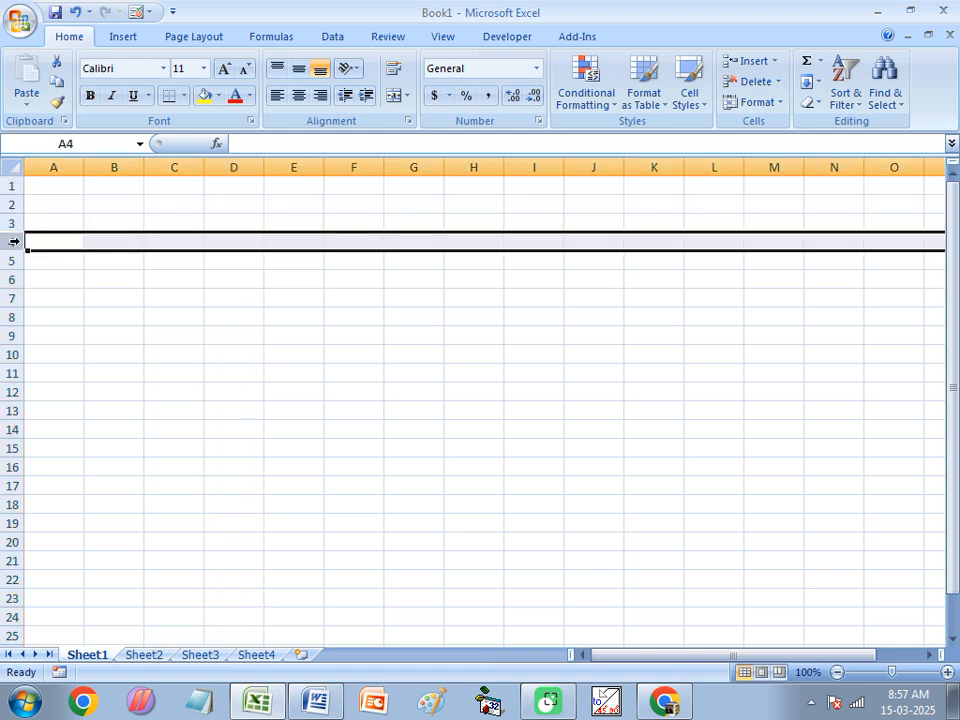
{"action": "left_click", "coordinate": [14, 259]}
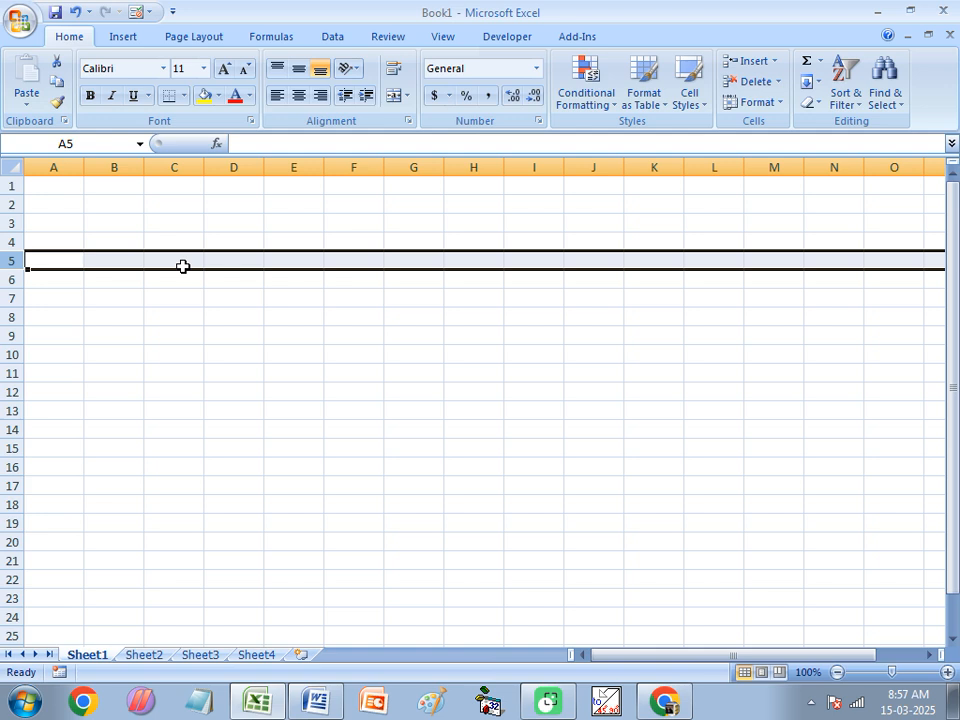
Select column A of Sheet1 and move cell by cell along row 1 to Z1 to examine the single-letter column headings.
{"action": "left_click", "coordinate": [70, 189]}
{"action": "left_click", "coordinate": [71, 168]}
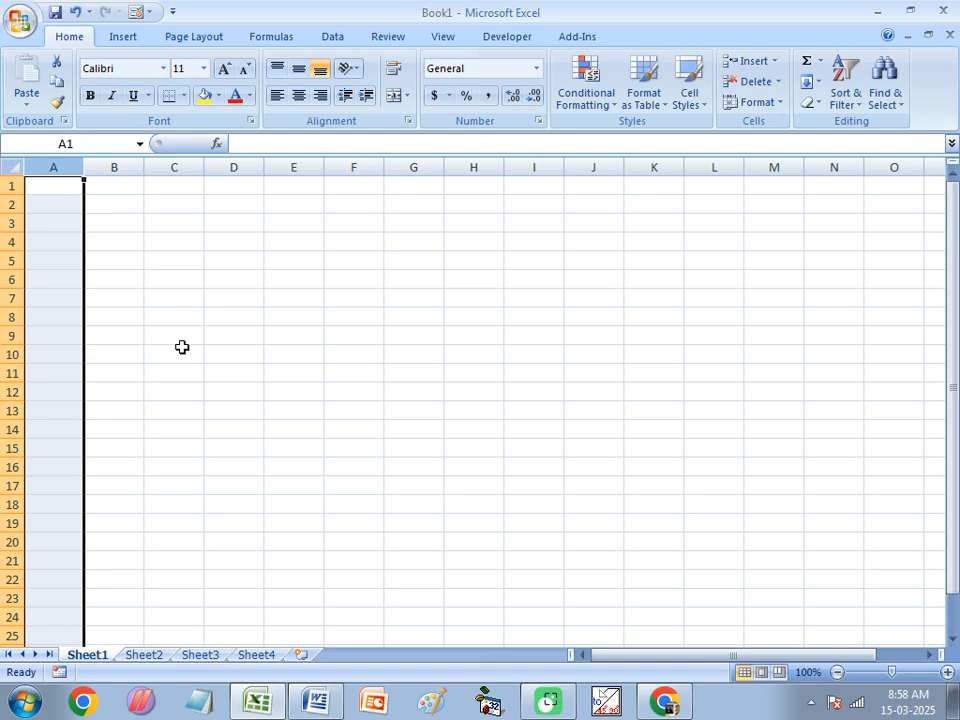
{"action": "key", "text": "Right"}
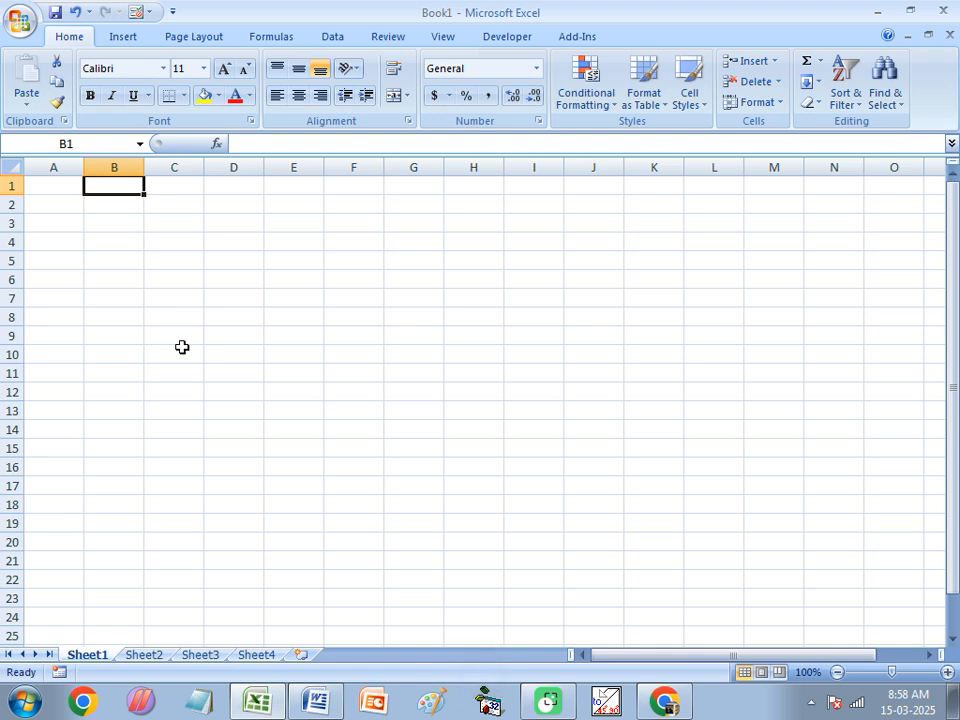
{"action": "key", "text": "Right"}
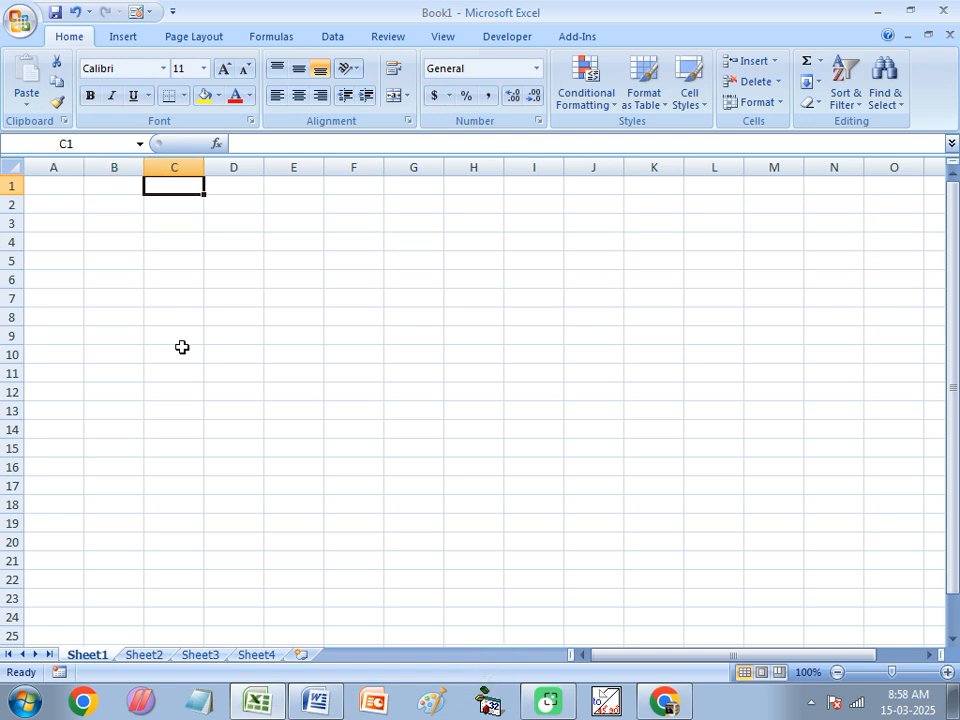
{"action": "key", "text": "Right"}
{"action": "key", "text": "Right"}
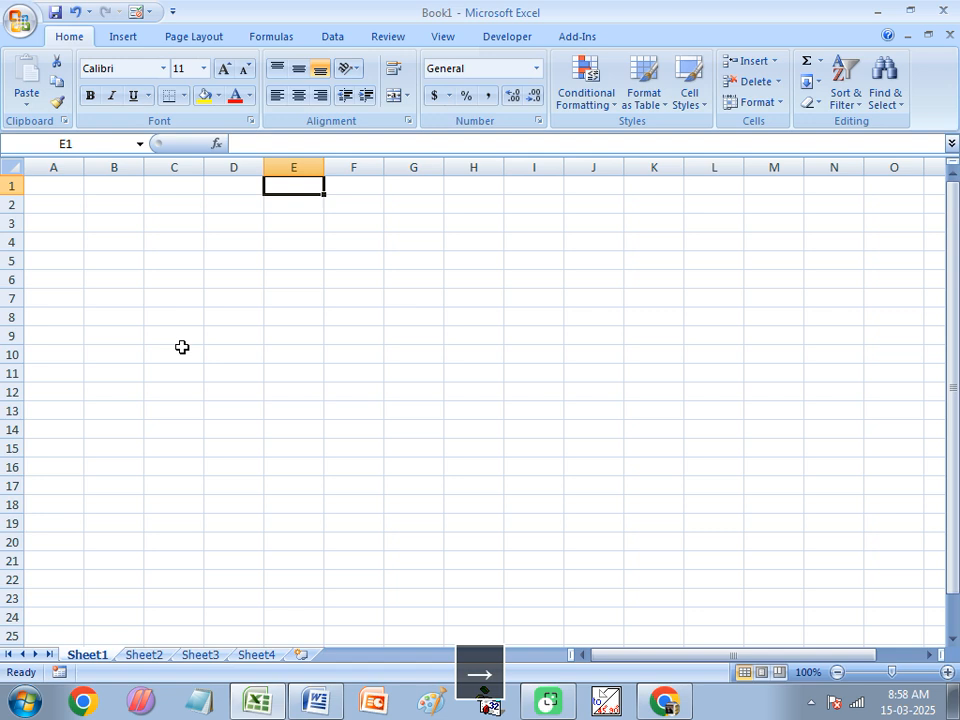
{"action": "key", "text": "Right"}
{"action": "key", "text": "Right"}
{"action": "key", "text": "Right"}
{"action": "key", "text": "Right"}
{"action": "key", "text": "Right"}
{"action": "key", "text": "Right"}
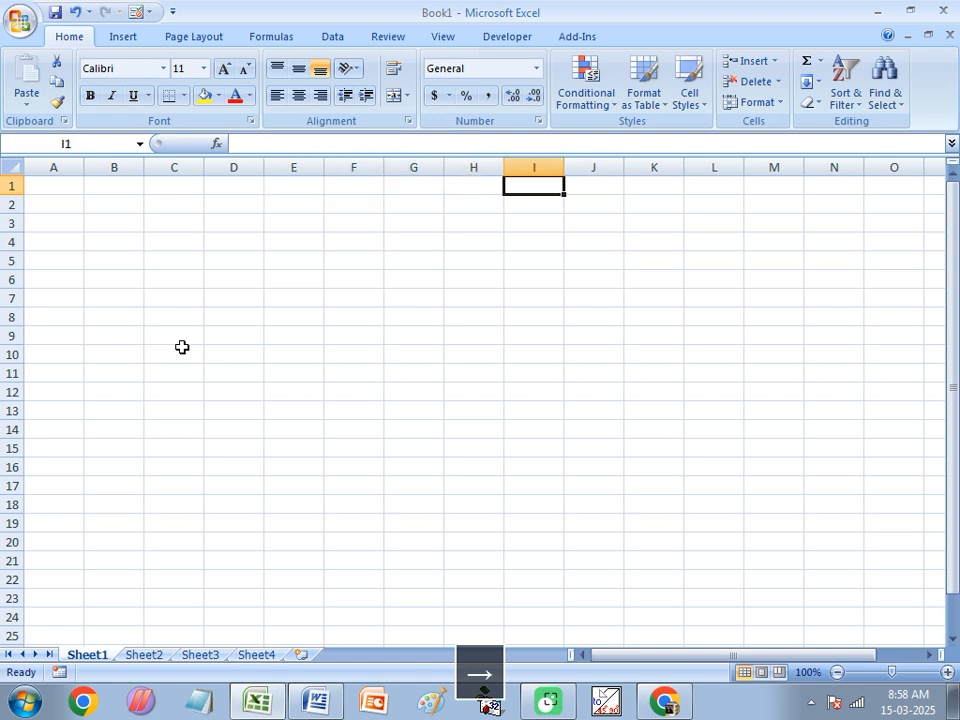
{"action": "key", "text": "Right"}
{"action": "key", "text": "Right"}
{"action": "key", "text": "Right"}
{"action": "key", "text": "Right"}
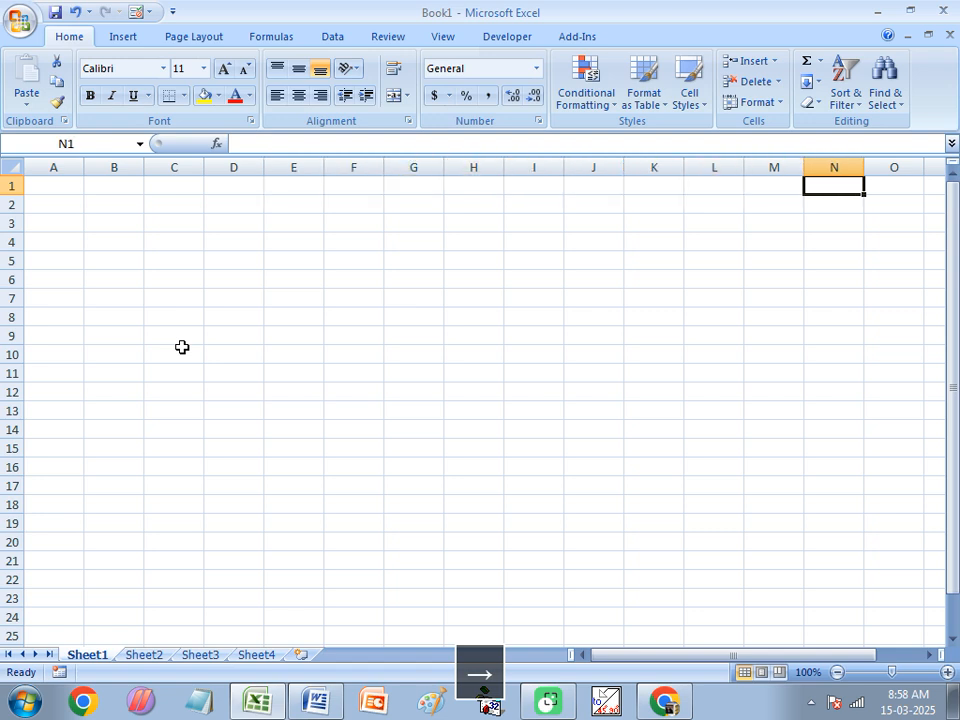
{"action": "key", "text": "Right"}
{"action": "key", "text": "Right"}
{"action": "key", "text": "Right"}
{"action": "key", "text": "Right"}
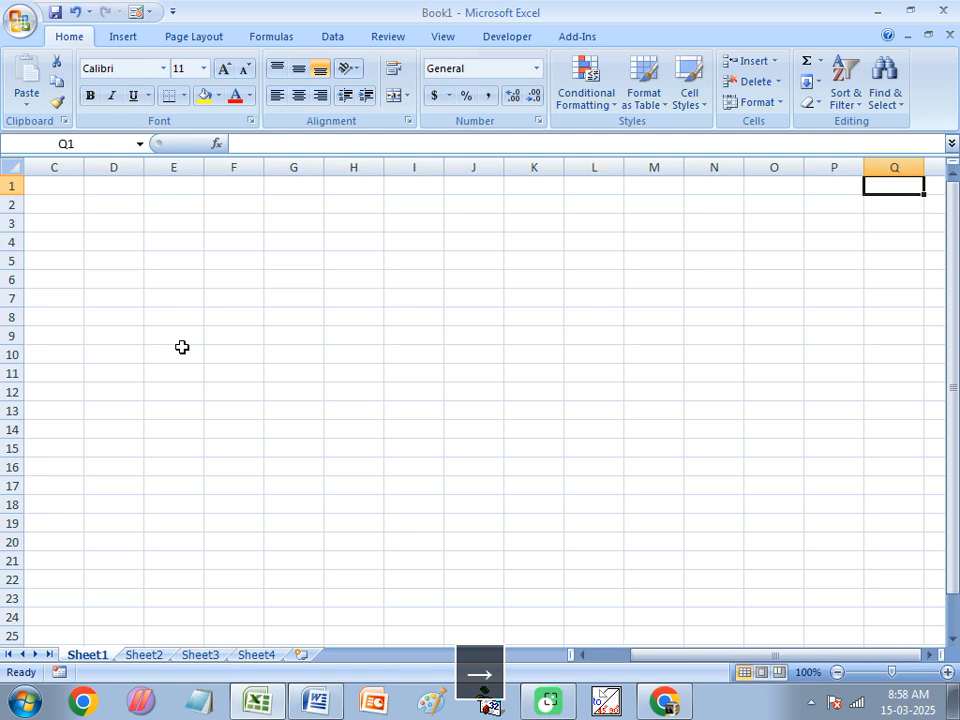
{"action": "key", "text": "Right"}
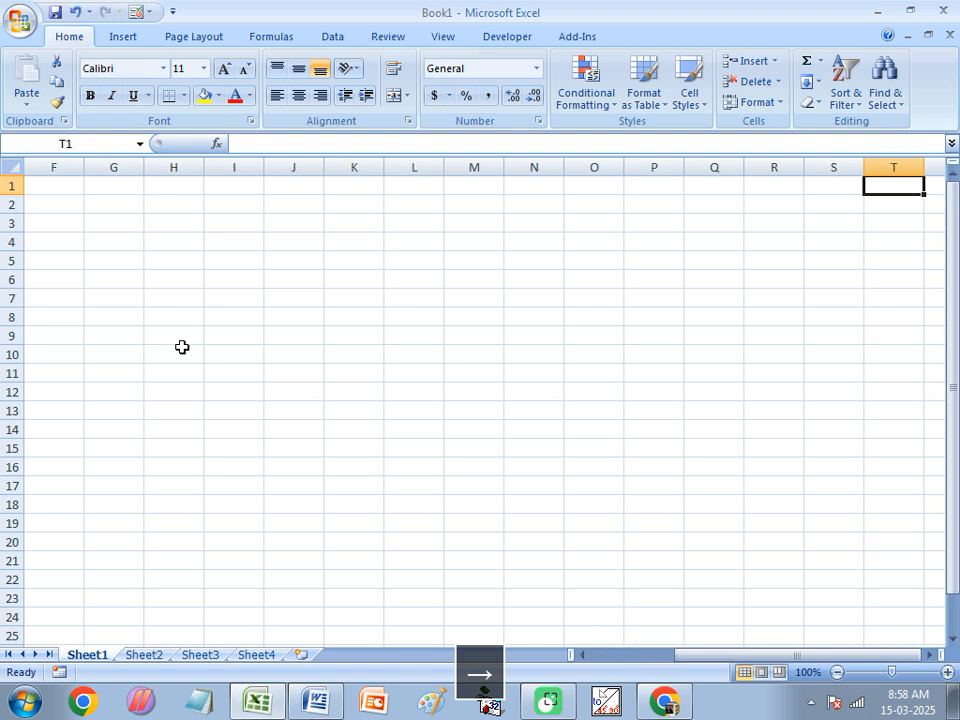
{"action": "key", "text": "Right"}
{"action": "key", "text": "Right"}
{"action": "key", "text": "Right"}
{"action": "key", "text": "Right"}
{"action": "key", "text": "Right"}
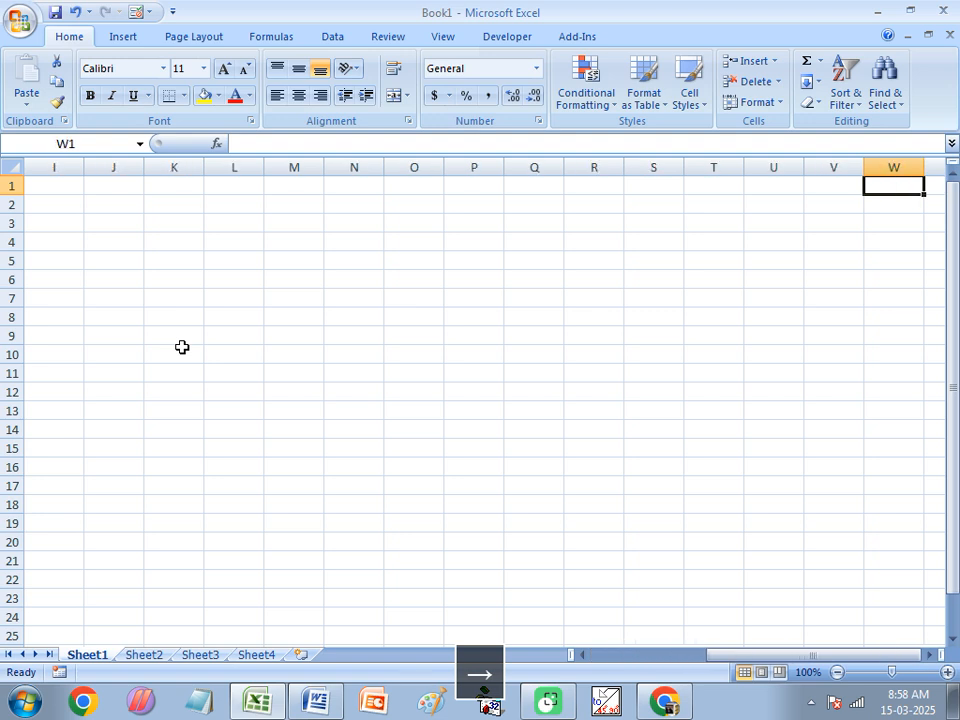
{"action": "key", "text": "Right"}
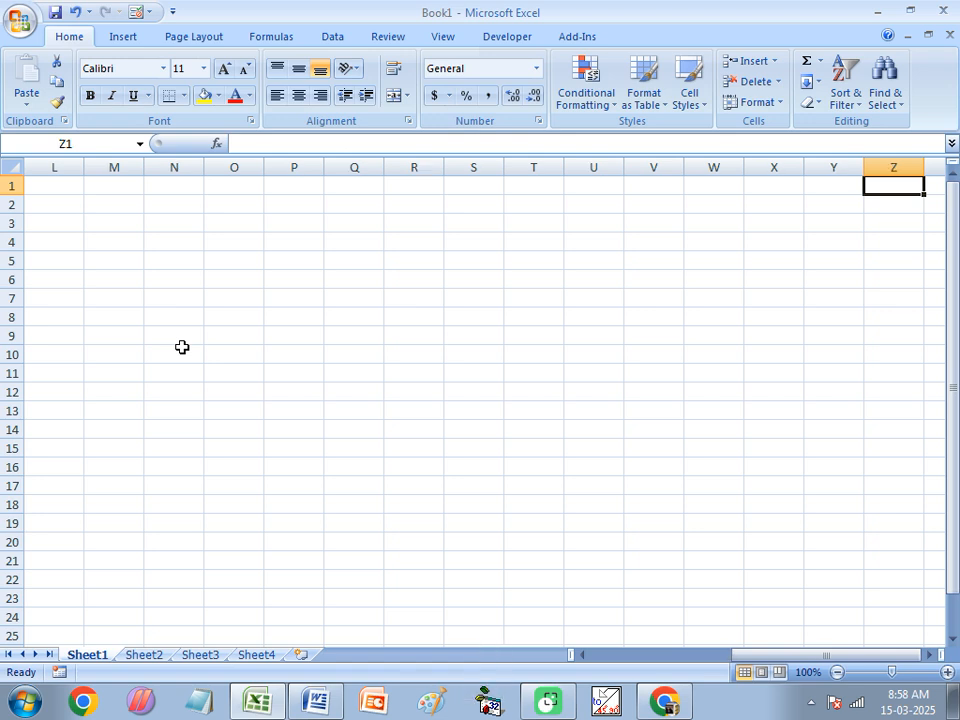
Continue along row 1 past column Z through the double-letter columns to CL1, and jump to the last column of the sheet.
{"action": "key", "text": "Right"}
{"action": "key", "text": "Right"}
{"action": "key", "text": "Right"}
{"action": "key", "text": "Right"}
{"action": "key", "text": "Right"}
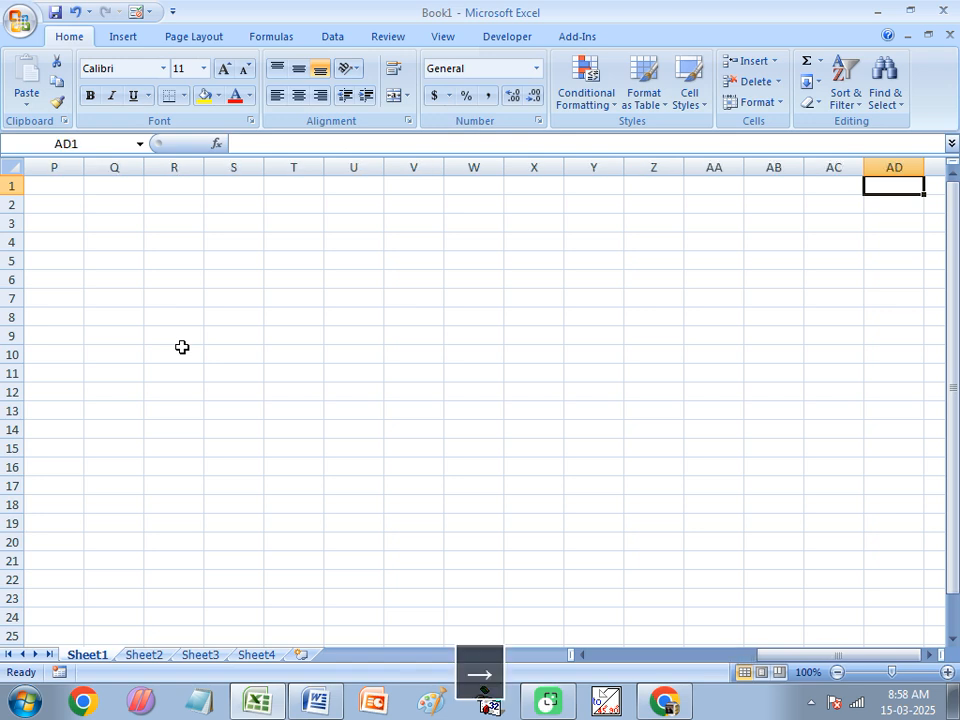
{"action": "key", "text": "Right"}
{"action": "key", "text": "Right"}
{"action": "key", "text": "Right"}
{"action": "key", "text": "Right"}
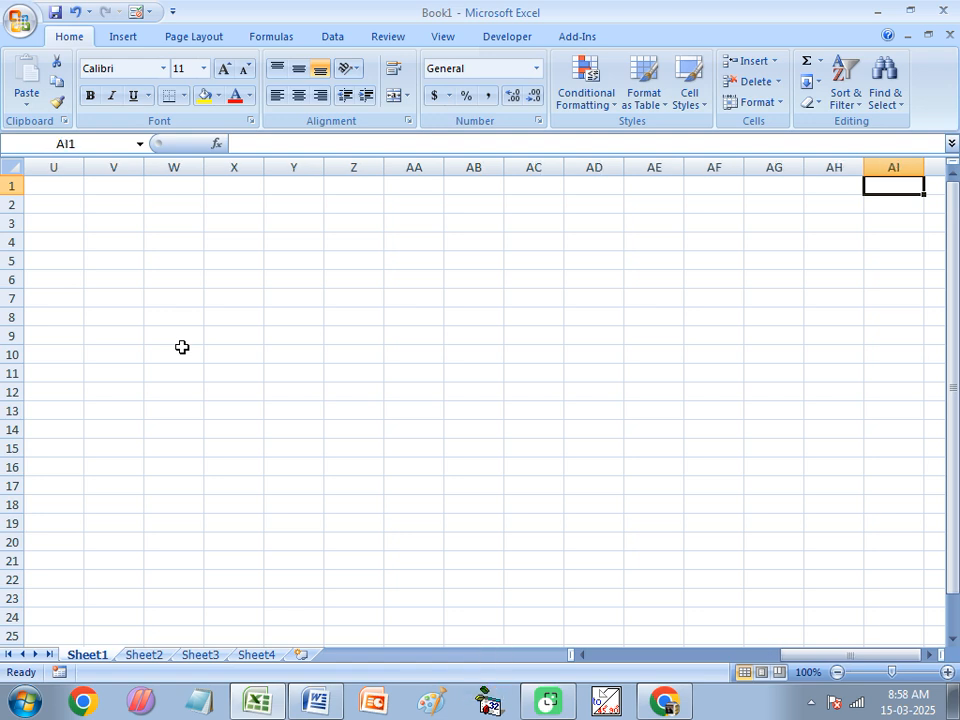
{"action": "key", "text": "Right"}
{"action": "key", "text": "Right"}
{"action": "key", "text": "Right"}
{"action": "key", "text": "Right"}
{"action": "key", "text": "Right"}
{"action": "key", "text": "Right"}
{"action": "key", "text": "Right"}
{"action": "key", "text": "Right"}
{"action": "key", "text": "Right"}
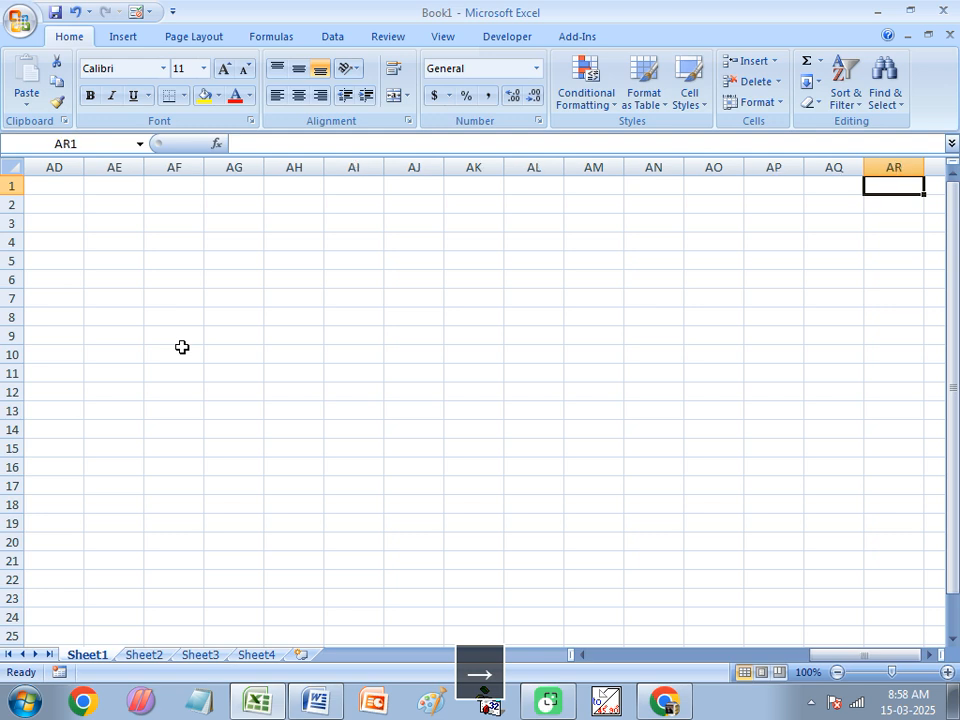
{"action": "key", "text": "Right"}
{"action": "key", "text": "Right"}
{"action": "key", "text": "Right"}
{"action": "key", "text": "Right"}
{"action": "key", "text": "Right"}
{"action": "key", "text": "Right"}
{"action": "key", "text": "Right"}
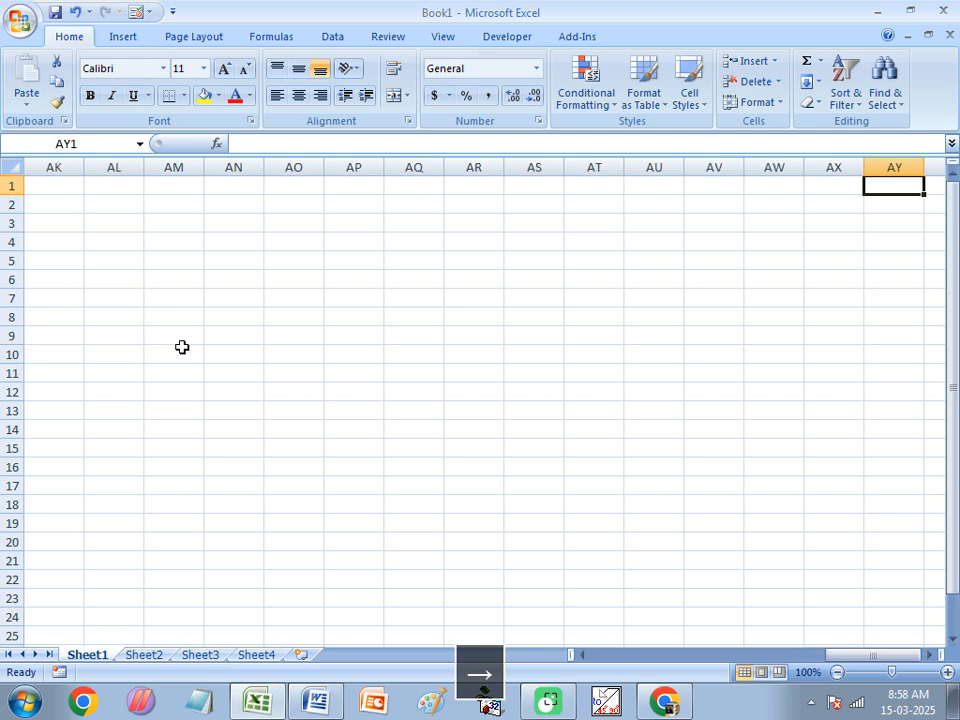
{"action": "key", "text": "Right"}
{"action": "key", "text": "Right"}
{"action": "key", "text": "Right"}
{"action": "key", "text": "Right"}
{"action": "key", "text": "Right"}
{"action": "key", "text": "Right"}
{"action": "key", "text": "Right"}
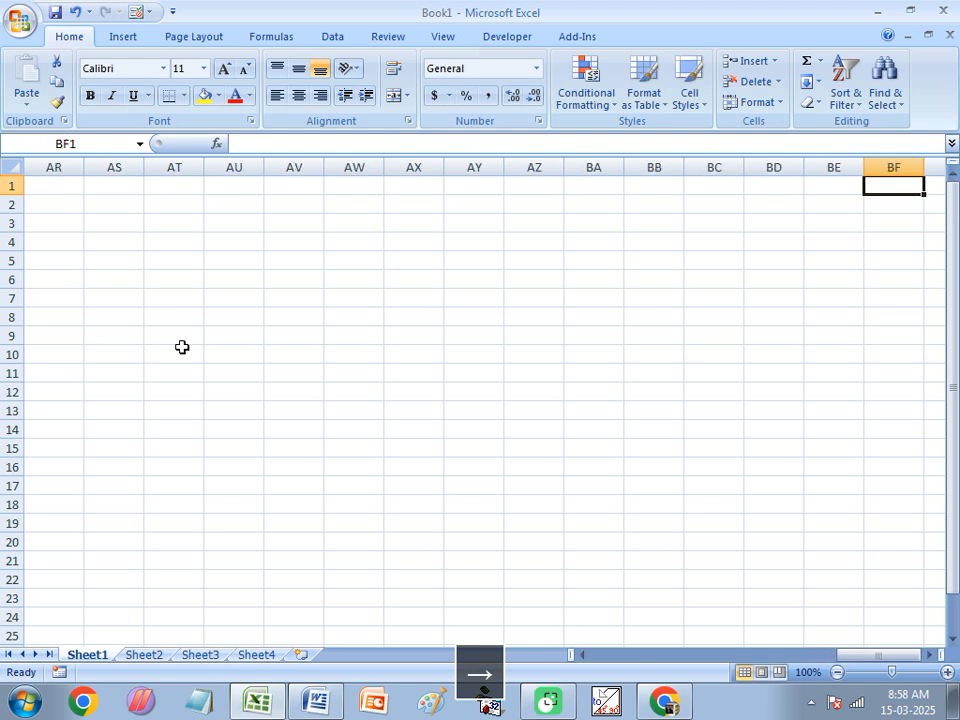
{"action": "key", "text": "Right"}
{"action": "key", "text": "Right"}
{"action": "key", "text": "Right"}
{"action": "key", "text": "Right"}
{"action": "key", "text": "Right"}
{"action": "key", "text": "Right"}
{"action": "key", "text": "Right"}
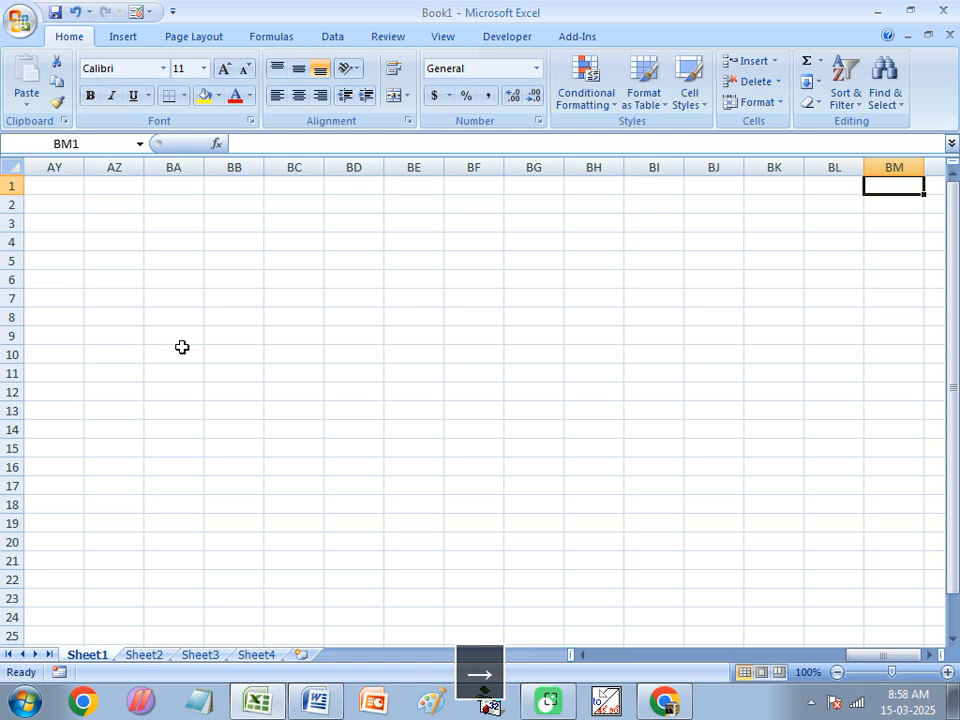
{"action": "key", "text": "Right"}
{"action": "key", "text": "Right"}
{"action": "key", "text": "Right"}
{"action": "key", "text": "Right"}
{"action": "key", "text": "Right"}
{"action": "key", "text": "Right"}
{"action": "key", "text": "Right"}
{"action": "key", "text": "Right"}
{"action": "key", "text": "Right"}
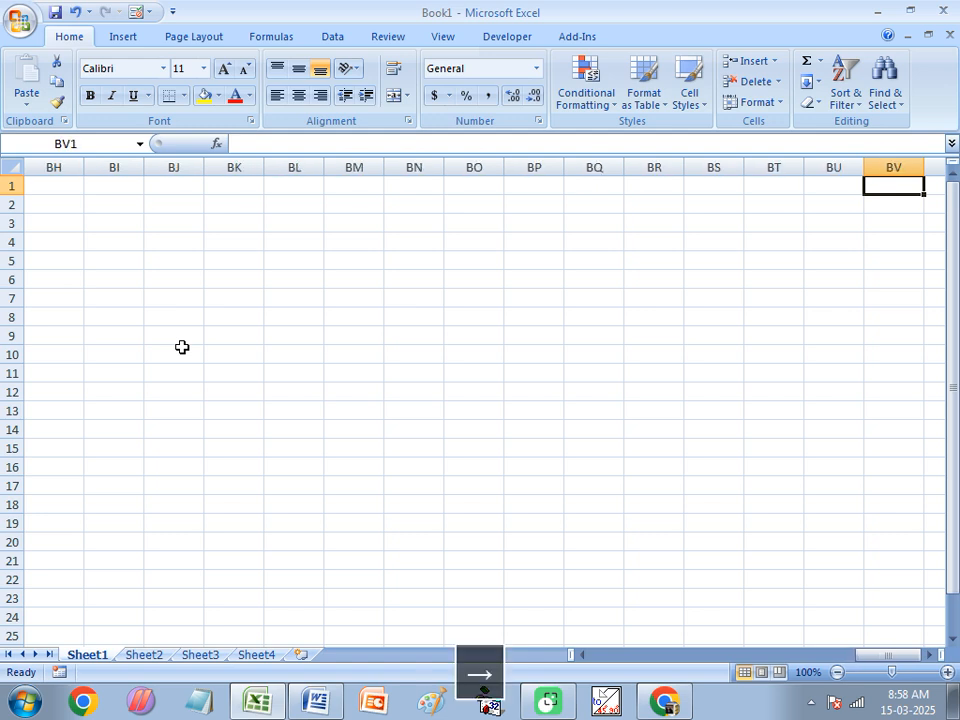
{"action": "key", "text": "Right"}
{"action": "key", "text": "Right"}
{"action": "key", "text": "Right"}
{"action": "key", "text": "Right"}
{"action": "key", "text": "Right"}
{"action": "key", "text": "Right"}
{"action": "key", "text": "Right"}
{"action": "key", "text": "Right"}
{"action": "key", "text": "Right"}
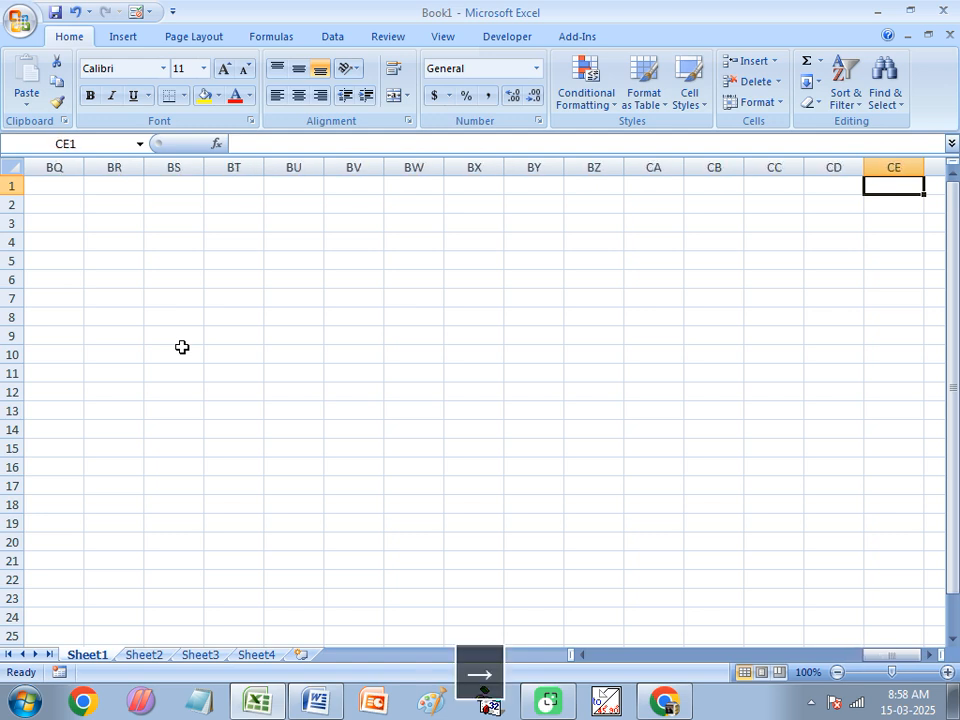
{"action": "key", "text": "Right"}
{"action": "key", "text": "Right"}
{"action": "key", "text": "Right"}
{"action": "key", "text": "Right"}
{"action": "key", "text": "Right"}
{"action": "key", "text": "Right"}
{"action": "key", "text": "Right"}
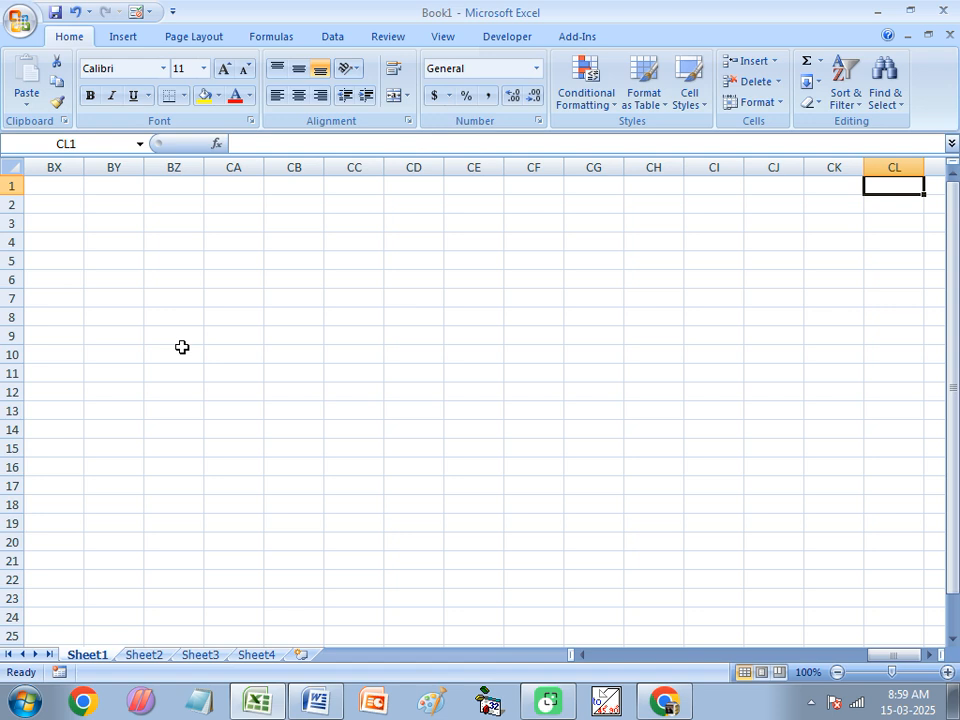
{"action": "key", "text": "ctrl+Right"}
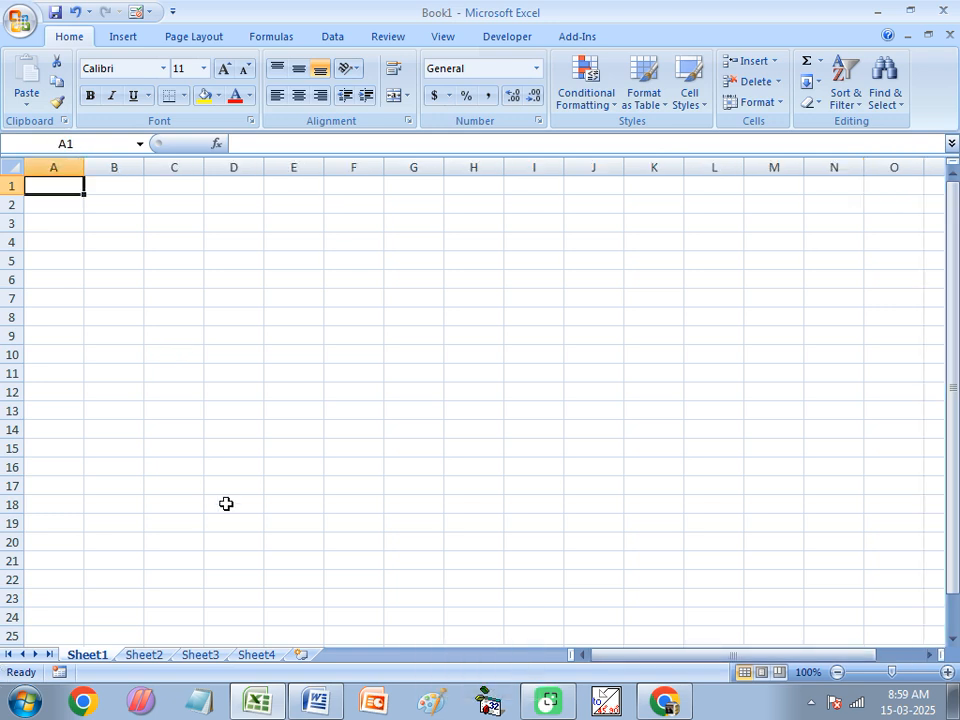
Move cell by cell down column A of Sheet1 from A1 to A311 to examine the row numbering.
{"action": "key", "text": "Down"}
{"action": "key", "text": "Down"}
{"action": "key", "text": "Down"}
{"action": "key", "text": "Down"}
{"action": "key", "text": "Down"}
{"action": "key", "text": "Down"}
{"action": "key", "text": "Down"}
{"action": "key", "text": "Down"}
{"action": "key", "text": "Down"}
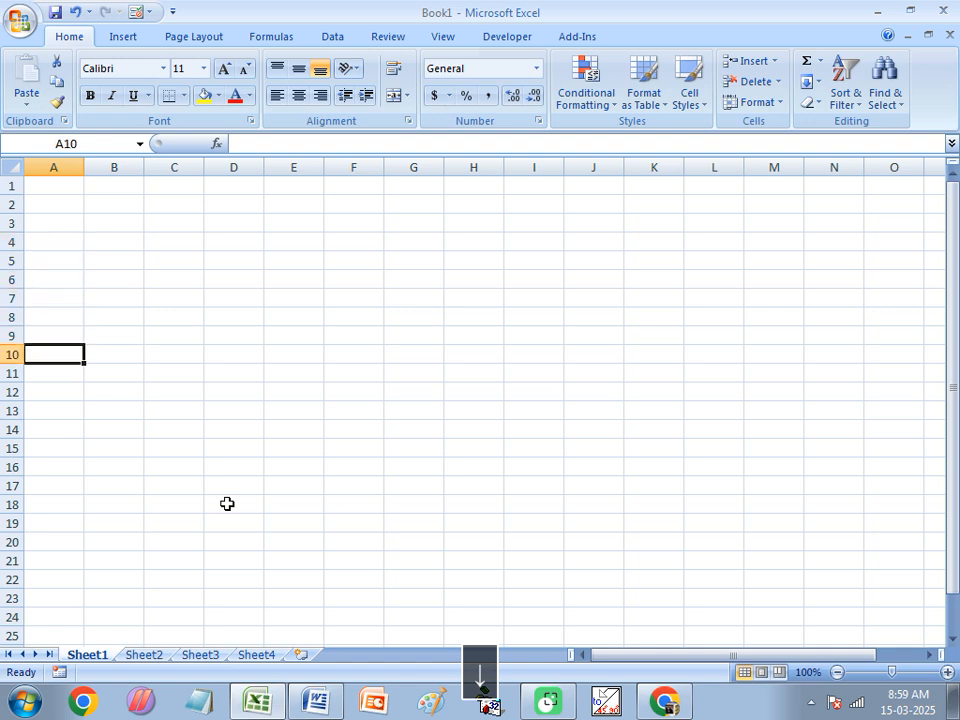
{"action": "key", "text": "Down"}
{"action": "key", "text": "Down"}
{"action": "key", "text": "Down"}
{"action": "key", "text": "Down"}
{"action": "key", "text": "Down"}
{"action": "key", "text": "Down"}
{"action": "key", "text": "Down"}
{"action": "key", "text": "Down"}
{"action": "key", "text": "Down"}
{"action": "key", "text": "Down"}
{"action": "key", "text": "Down"}
{"action": "key", "text": "Down"}
{"action": "key", "text": "Down"}
{"action": "key", "text": "Down"}
{"action": "key", "text": "Down"}
{"action": "key", "text": "Down"}
{"action": "key", "text": "Down"}
{"action": "key", "text": "Down"}
{"action": "key", "text": "Down"}
{"action": "key", "text": "Down"}
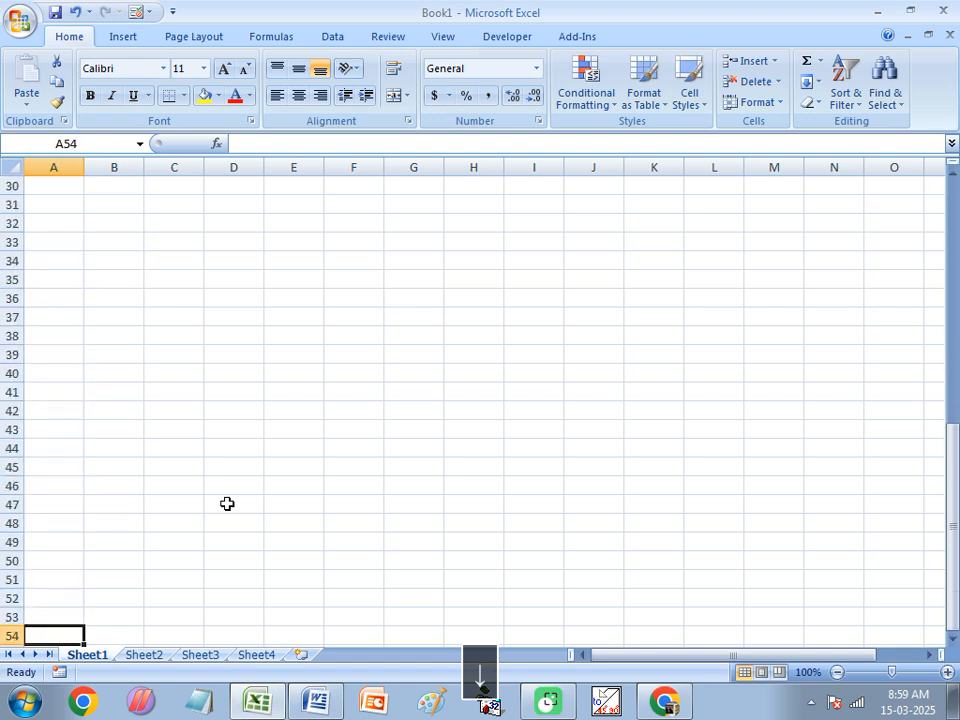
{"action": "key", "text": "Down"}
{"action": "key", "text": "Down"}
{"action": "key", "text": "Down"}
{"action": "key", "text": "Down"}
{"action": "key", "text": "Down"}
{"action": "key", "text": "Down"}
{"action": "key", "text": "Down"}
{"action": "key", "text": "Down"}
{"action": "key", "text": "Down"}
{"action": "key", "text": "Down"}
{"action": "key", "text": "Down"}
{"action": "key", "text": "Down"}
{"action": "key", "text": "Down"}
{"action": "key", "text": "Down"}
{"action": "key", "text": "Down"}
{"action": "key", "text": "Down"}
{"action": "key", "text": "Down"}
{"action": "key", "text": "Down"}
{"action": "key", "text": "Down"}
{"action": "key", "text": "Down"}
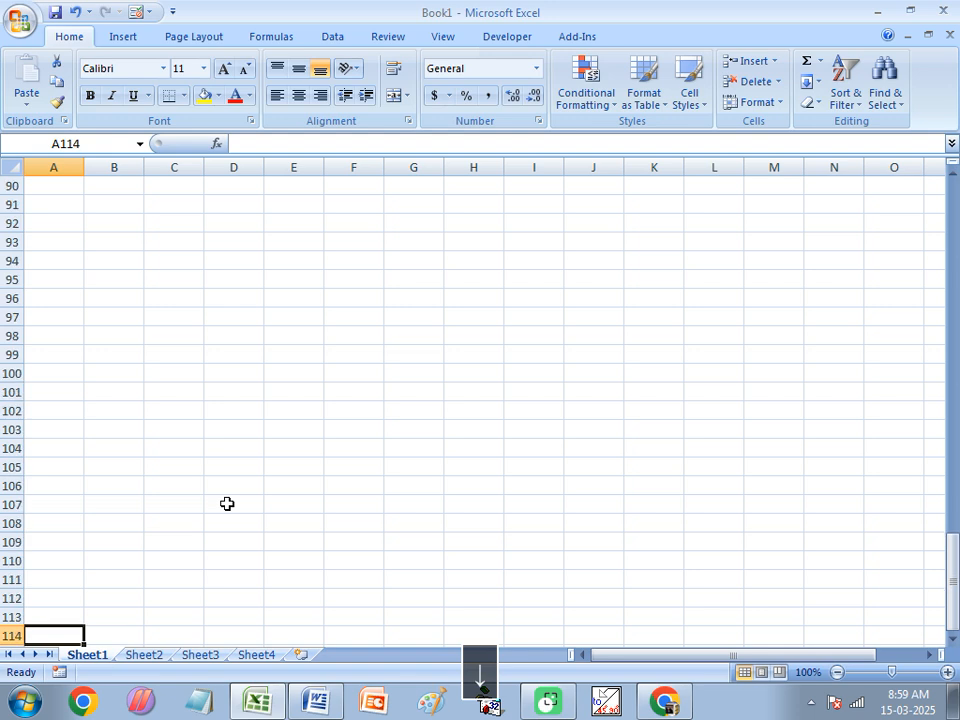
{"action": "key", "text": "Down"}
{"action": "key", "text": "Down"}
{"action": "key", "text": "Down"}
{"action": "key", "text": "Down"}
{"action": "key", "text": "Down"}
{"action": "key", "text": "Down"}
{"action": "key", "text": "Down"}
{"action": "key", "text": "Down"}
{"action": "key", "text": "Down"}
{"action": "key", "text": "Down"}
{"action": "key", "text": "Down"}
{"action": "key", "text": "Down"}
{"action": "key", "text": "Down"}
{"action": "key", "text": "Down"}
{"action": "key", "text": "Down"}
{"action": "key", "text": "Down"}
{"action": "key", "text": "Down"}
{"action": "key", "text": "Down"}
{"action": "key", "text": "Down"}
{"action": "key", "text": "Down"}
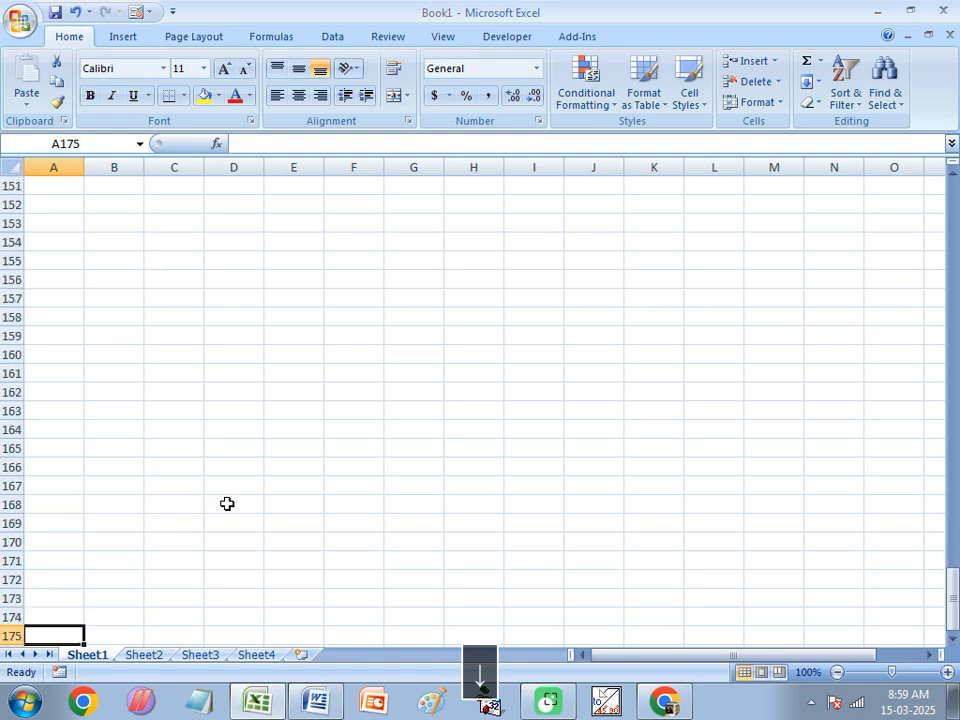
{"action": "key", "text": "Down"}
{"action": "key", "text": "Down"}
{"action": "key", "text": "Down"}
{"action": "key", "text": "Down"}
{"action": "key", "text": "Down"}
{"action": "key", "text": "Down"}
{"action": "key", "text": "Down"}
{"action": "key", "text": "Down"}
{"action": "key", "text": "Down"}
{"action": "key", "text": "Down"}
{"action": "key", "text": "Down"}
{"action": "key", "text": "Down"}
{"action": "key", "text": "Down"}
{"action": "key", "text": "Down"}
{"action": "key", "text": "Down"}
{"action": "key", "text": "Down"}
{"action": "key", "text": "Down"}
{"action": "key", "text": "Down"}
{"action": "key", "text": "Down"}
{"action": "key", "text": "Down"}
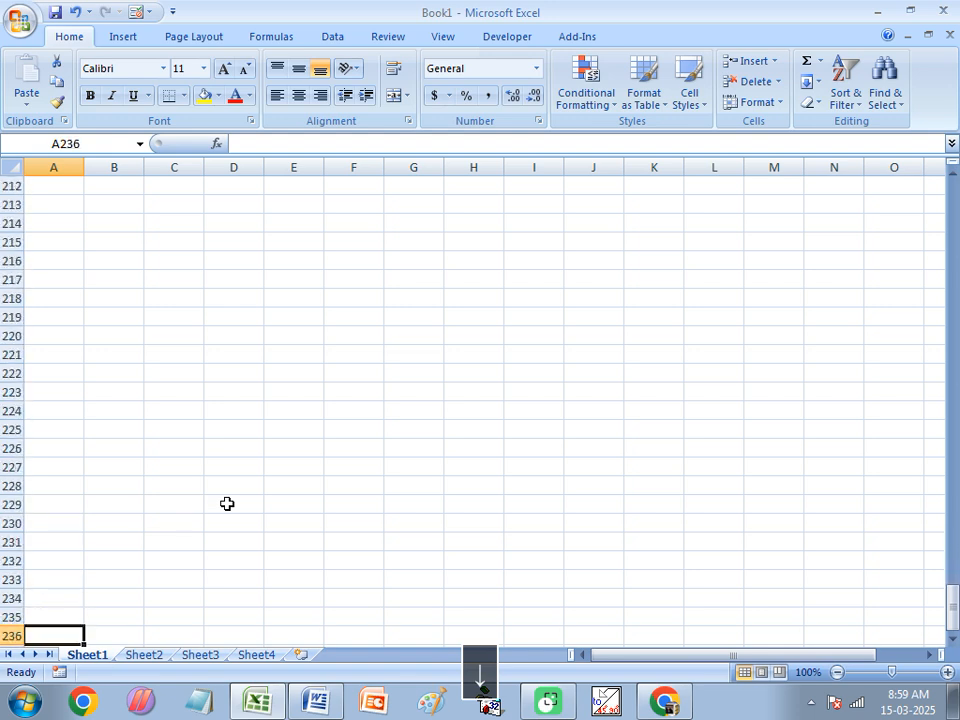
{"action": "key", "text": "Down"}
{"action": "key", "text": "Down"}
{"action": "key", "text": "Down"}
{"action": "key", "text": "Down"}
{"action": "key", "text": "Down"}
{"action": "key", "text": "Down"}
{"action": "key", "text": "Down"}
{"action": "key", "text": "Down"}
{"action": "key", "text": "Down"}
{"action": "key", "text": "Down"}
{"action": "key", "text": "Down"}
{"action": "key", "text": "Down"}
{"action": "key", "text": "Down"}
{"action": "key", "text": "Down"}
{"action": "key", "text": "Down"}
{"action": "key", "text": "Down"}
{"action": "key", "text": "Down"}
{"action": "key", "text": "Down"}
{"action": "key", "text": "Down"}
{"action": "key", "text": "Down"}
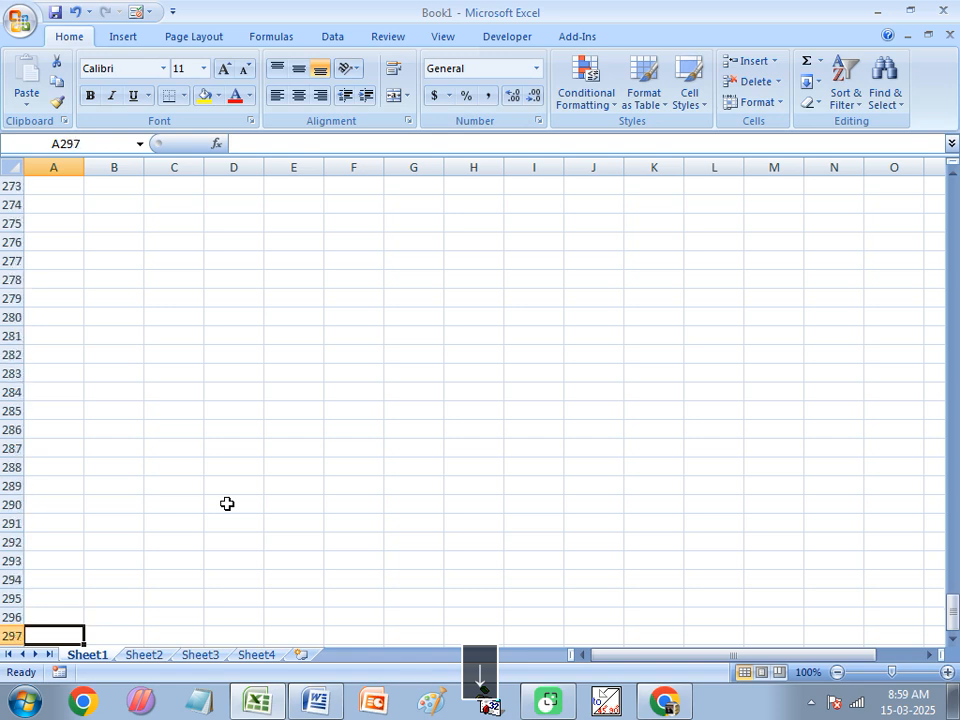
{"action": "key", "text": "Down"}
{"action": "key", "text": "Down"}
{"action": "key", "text": "Down"}
{"action": "key", "text": "Down"}
{"action": "key", "text": "Down"}
{"action": "key", "text": "Down"}
{"action": "key", "text": "Down"}
{"action": "key", "text": "Down"}
{"action": "key", "text": "Down"}
{"action": "key", "text": "Down"}
{"action": "key", "text": "Down"}
{"action": "key", "text": "Down"}
{"action": "key", "text": "Down"}
{"action": "key", "text": "Down"}
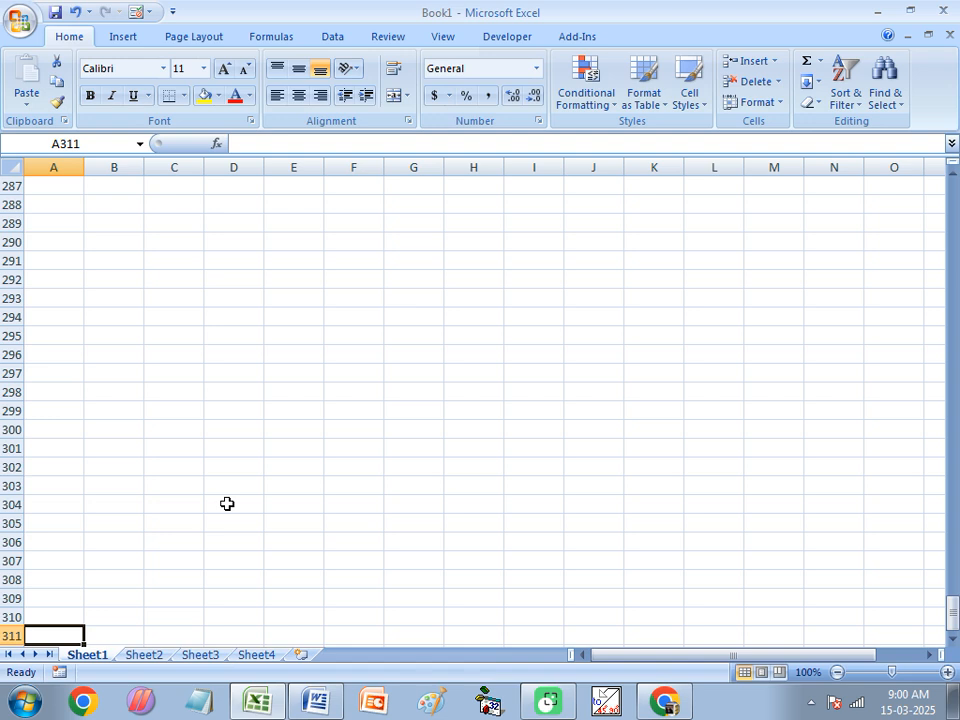
Jump to the last row of column A to see where the sheet ends, and return to cell A1.
{"action": "key", "text": "ctrl+Down"}
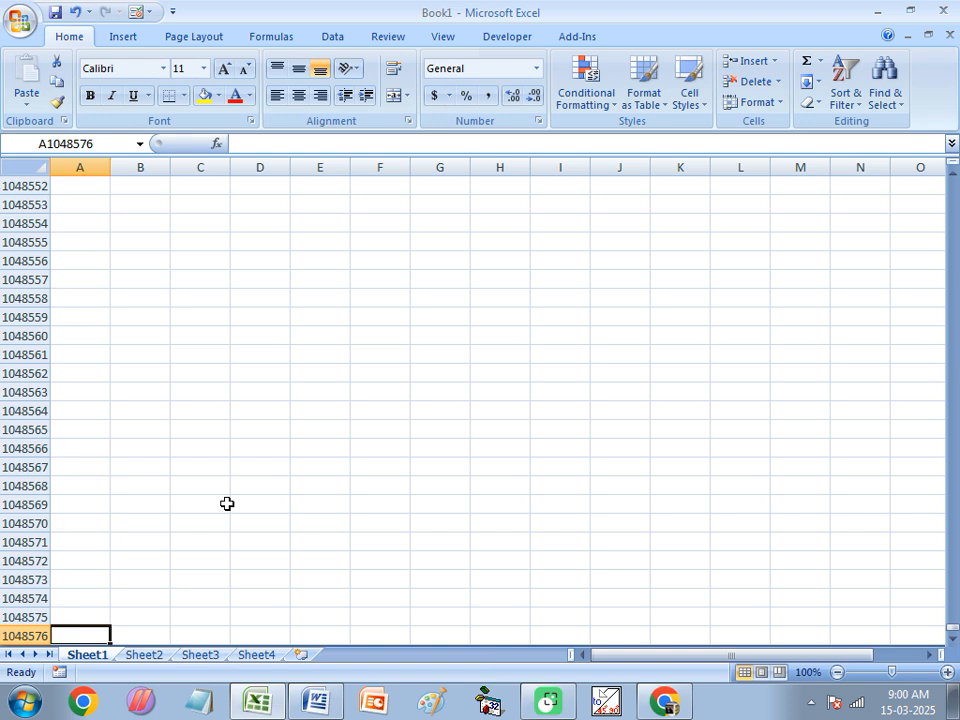
{"action": "key", "text": "ctrl+Left"}
{"action": "key", "text": "ctrl+Up"}
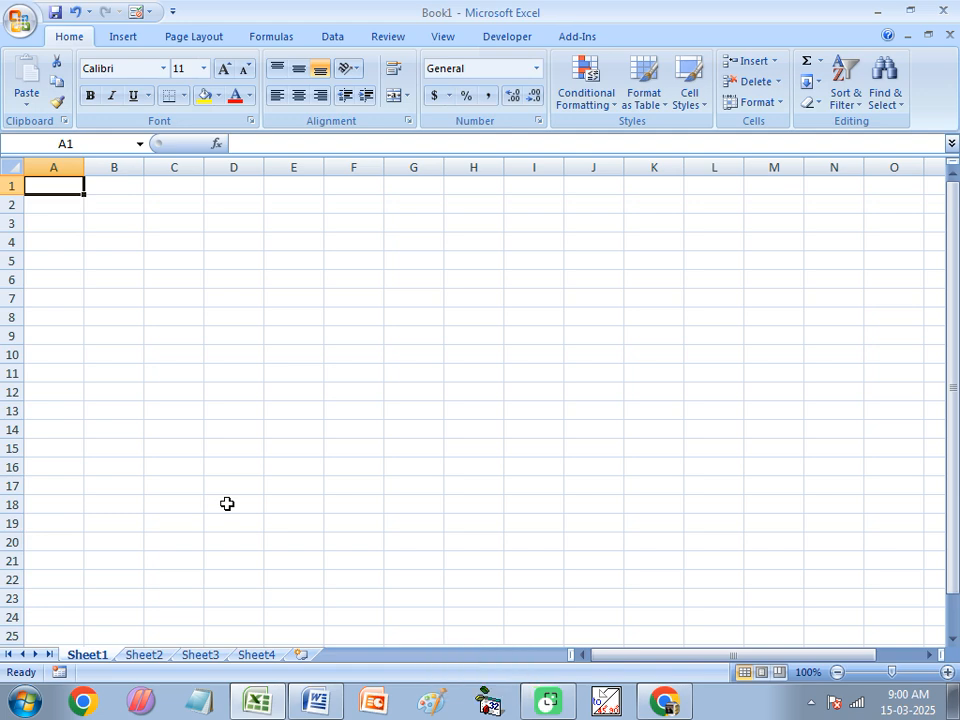
Switch to Class of CITA.docx in Word and review the row and column limits for Excel 2007 and 2003 under "Size of a worksheet".
{"action": "left_click", "coordinate": [313, 703]}
{"action": "scroll", "coordinate": [265, 400], "scroll_direction": "down", "scroll_amount": 1}
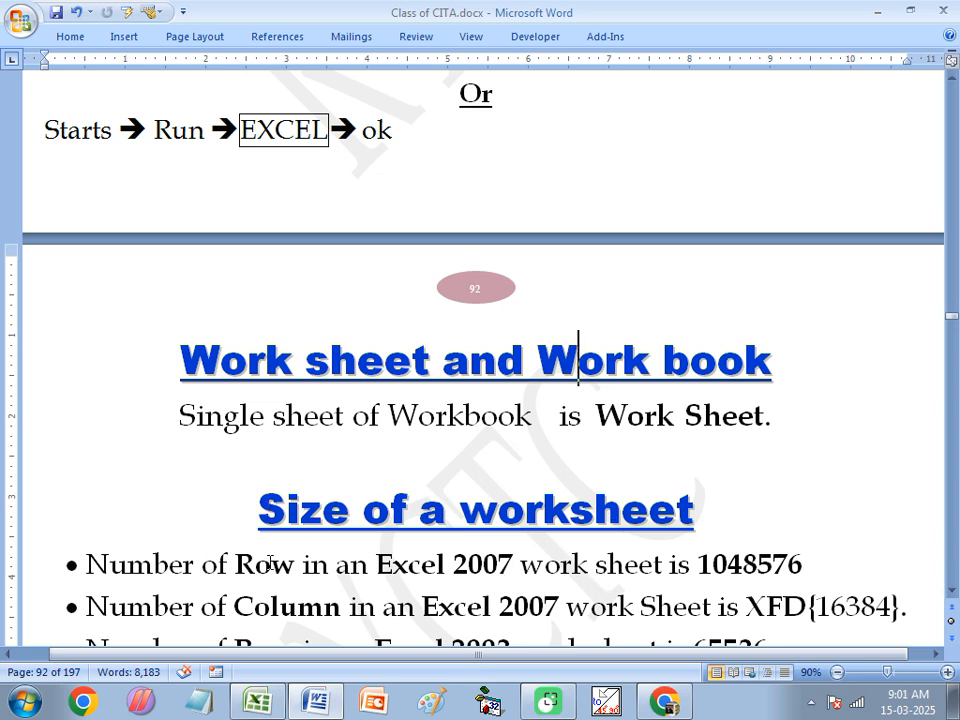
{"action": "left_click_drag", "start_coordinate": [698, 565], "coordinate": [801, 565]}
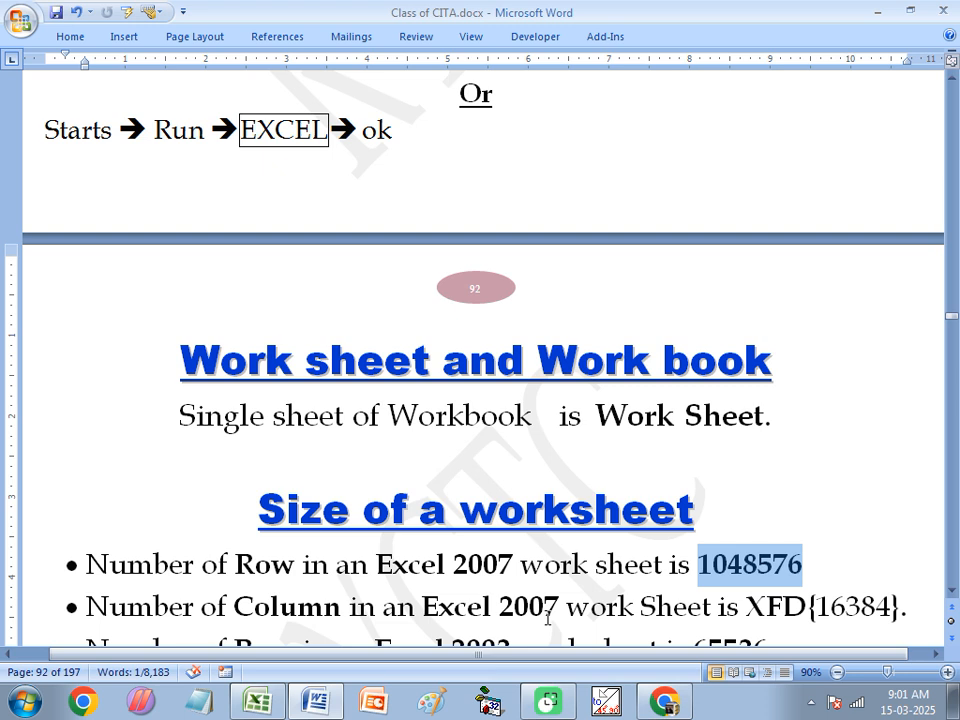
{"action": "left_click_drag", "start_coordinate": [747, 607], "coordinate": [799, 604]}
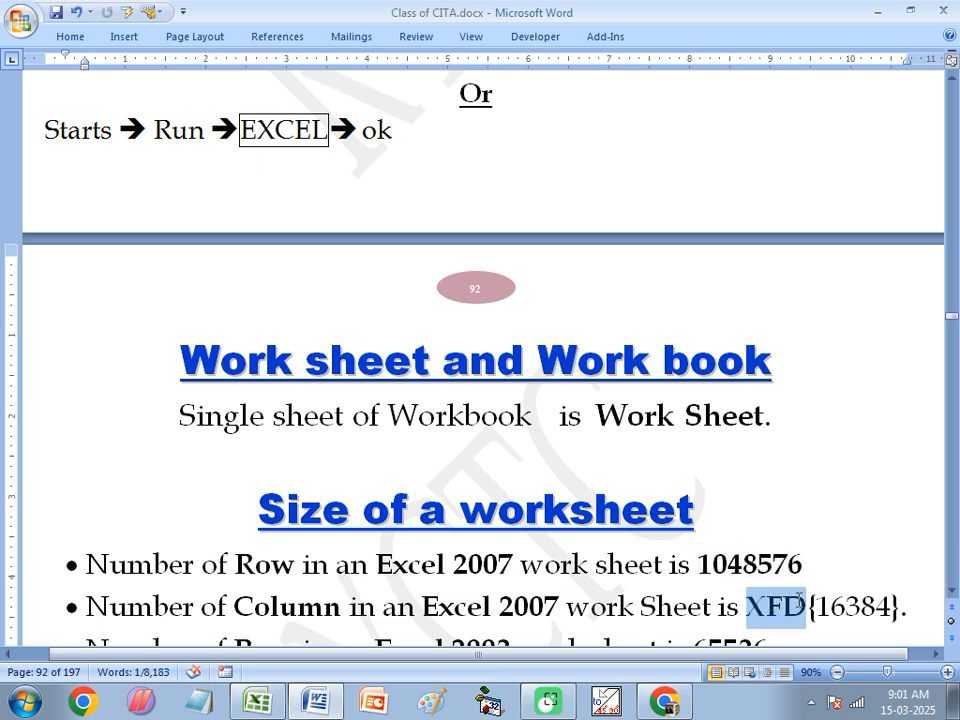
{"action": "left_click", "coordinate": [878, 607]}
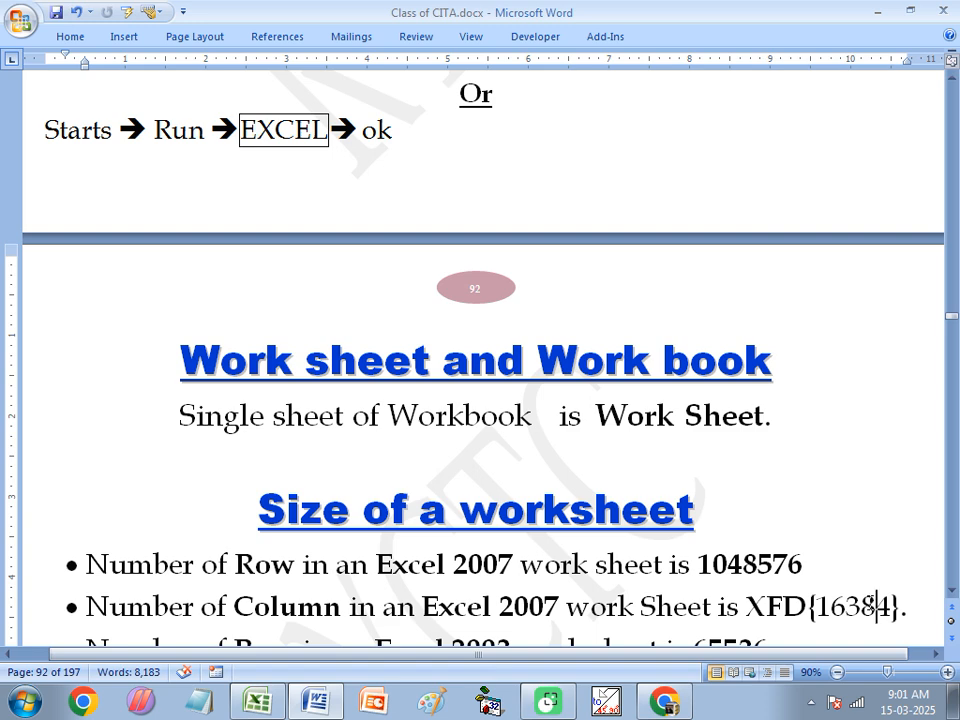
{"action": "scroll", "coordinate": [627, 521], "scroll_direction": "down", "scroll_amount": 2}
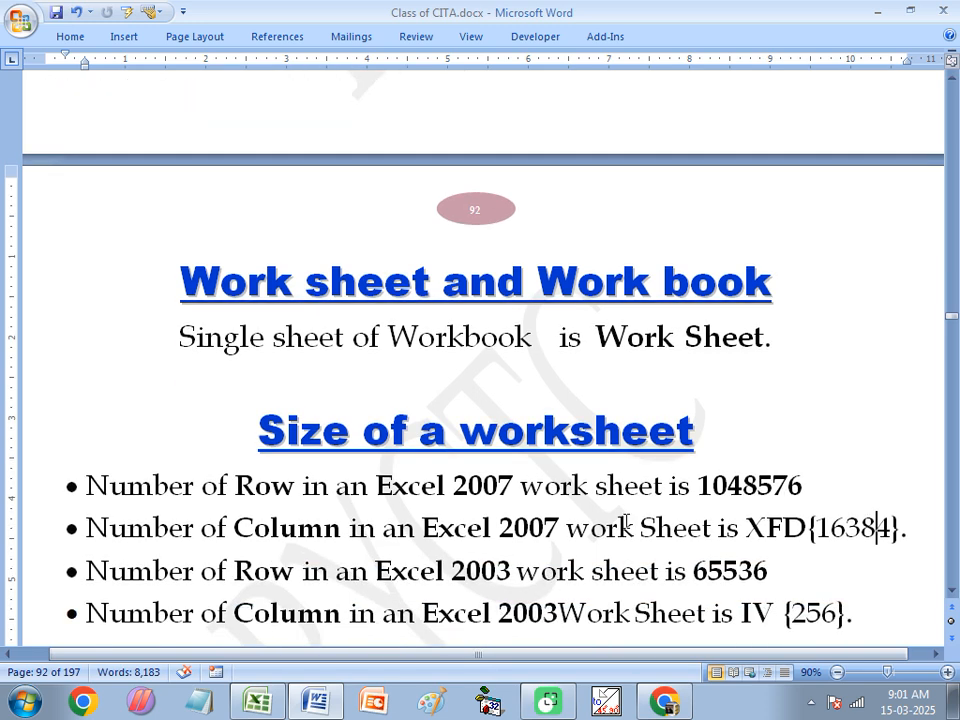
{"action": "scroll", "coordinate": [574, 519], "scroll_direction": "down", "scroll_amount": 1}
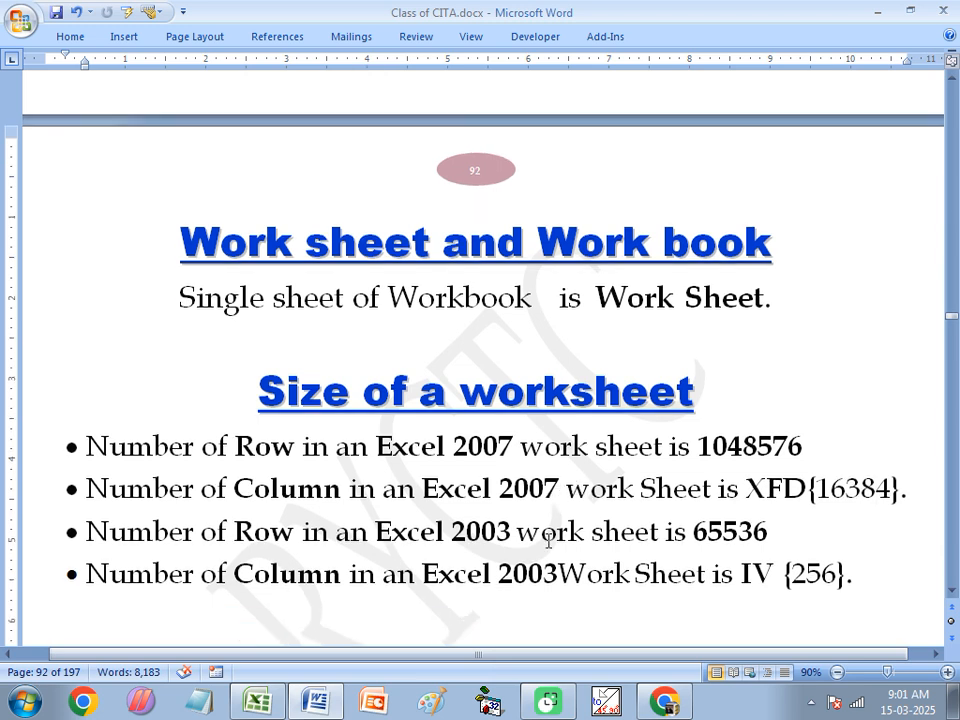
{"action": "left_click", "coordinate": [236, 532]}
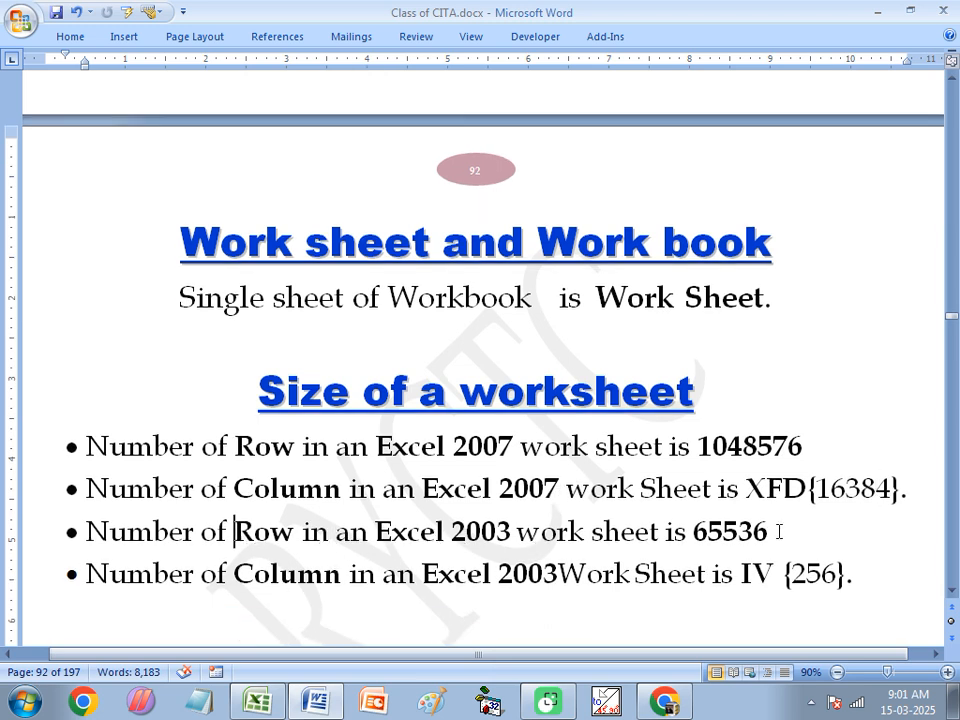
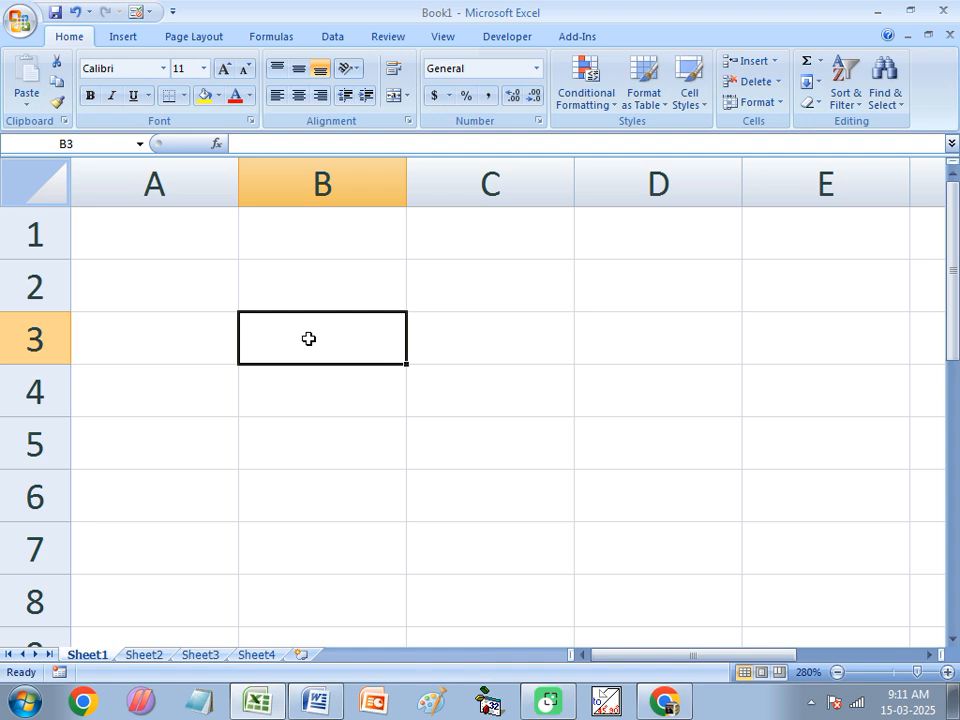
Write the arithmetic operators */+- in cell B3 of Sheet1 and erase them again.
{"action": "type", "text": "*"}
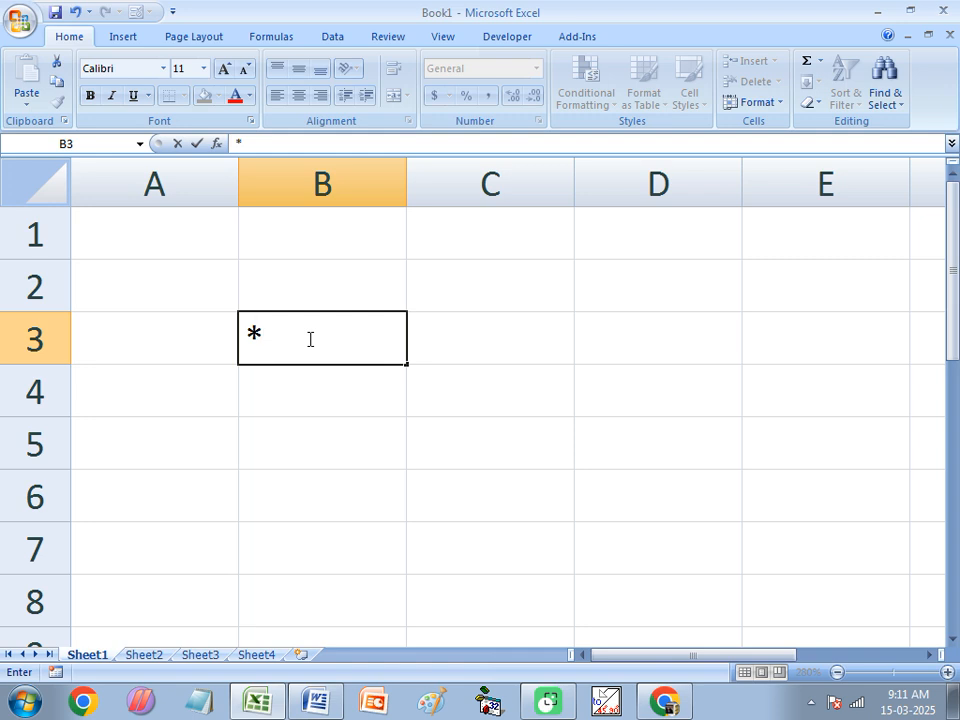
{"action": "type", "text": "/"}
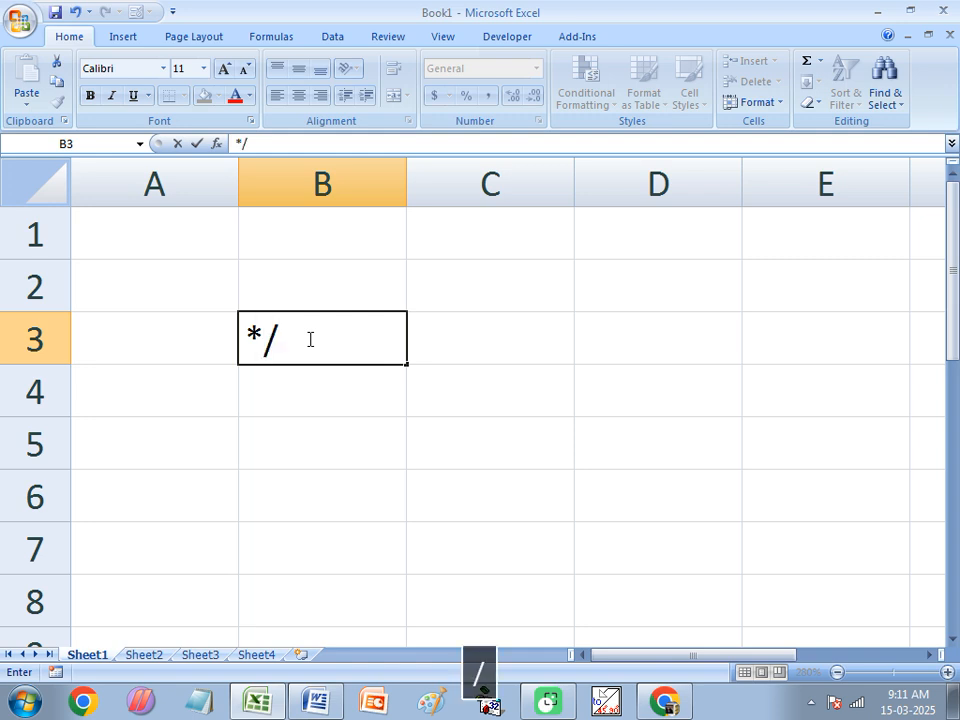
{"action": "type", "text": "+"}
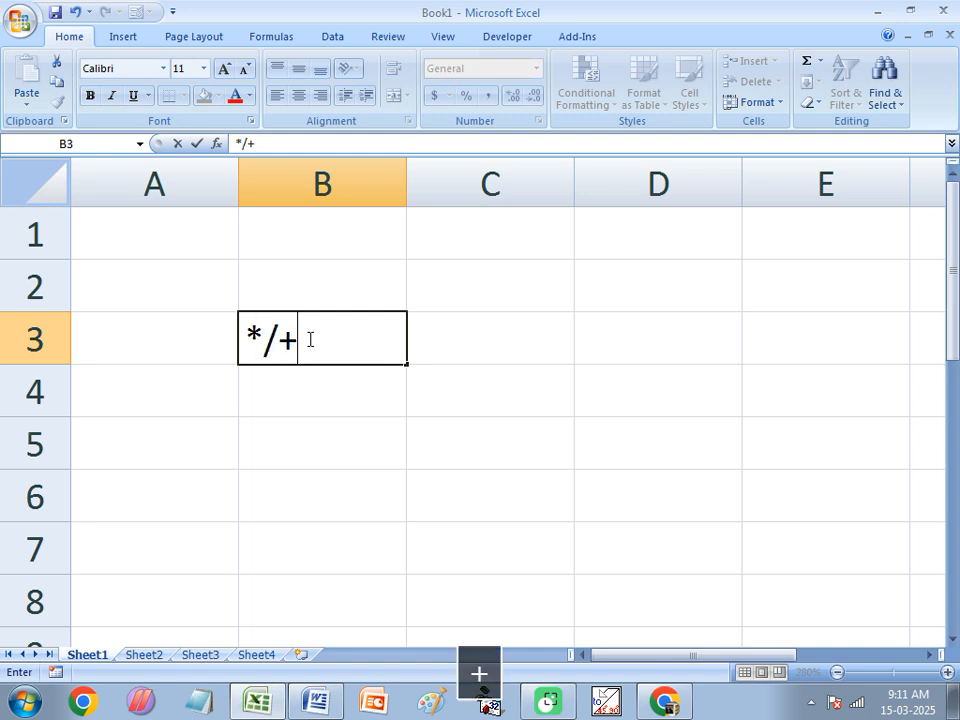
{"action": "type", "text": "-"}
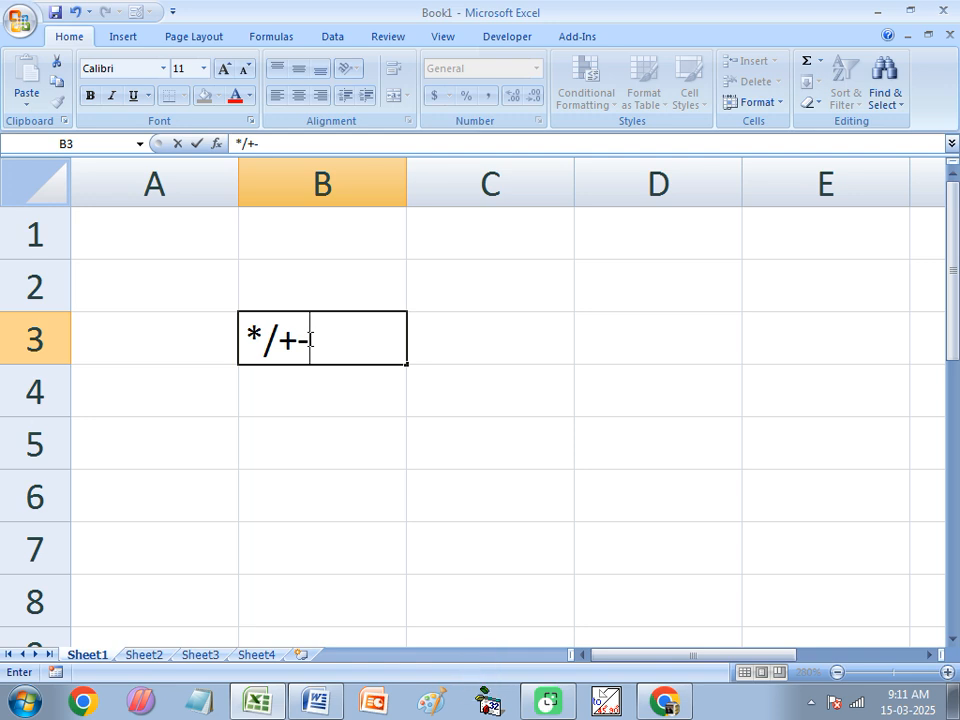
{"action": "key", "text": "BackSpace"}
{"action": "key", "text": "BackSpace"}
{"action": "key", "text": "BackSpace"}
{"action": "key", "text": "BackSpace"}
Enter 5*5 without an equals sign in cell B3 and the formula =5*5 in cell B4.
{"action": "type", "text": "5*5"}
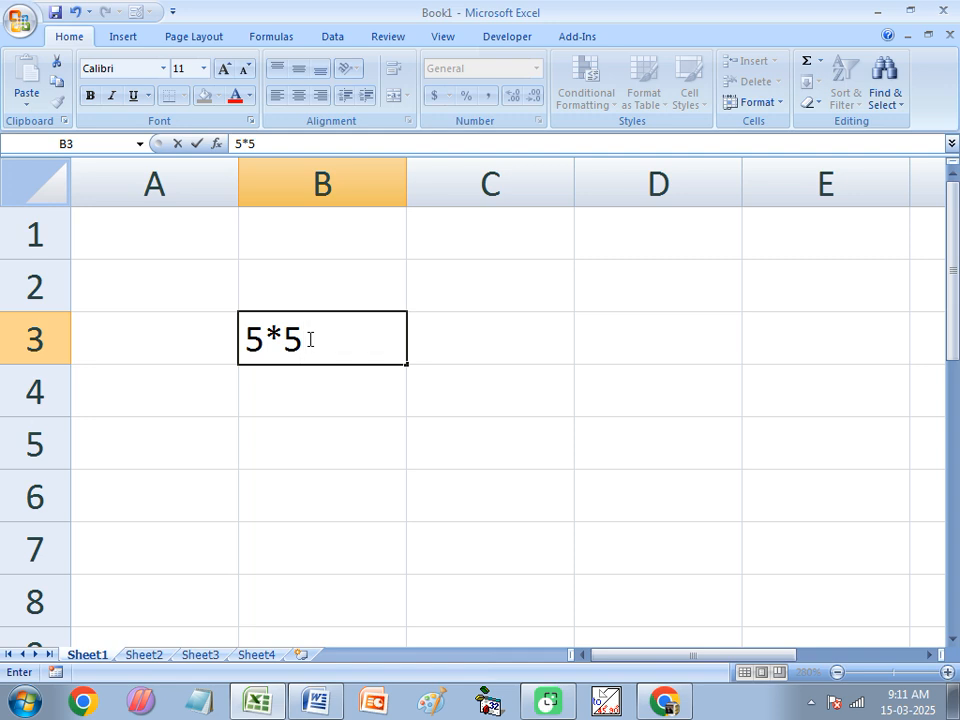
{"action": "key", "text": "Return"}
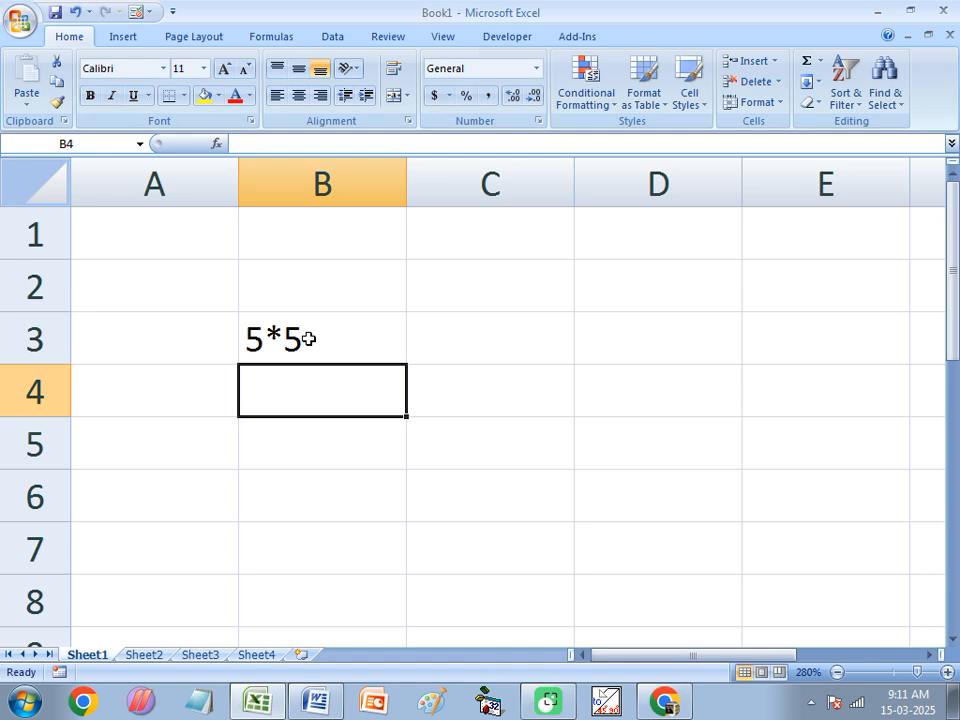
{"action": "type", "text": "="}
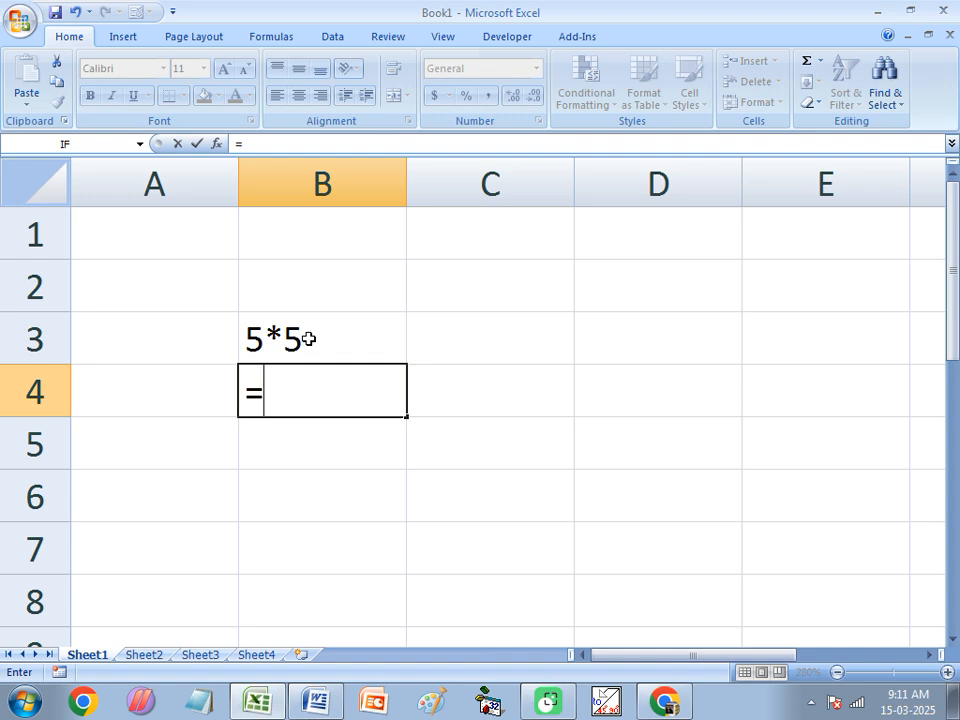
{"action": "type", "text": "5"}
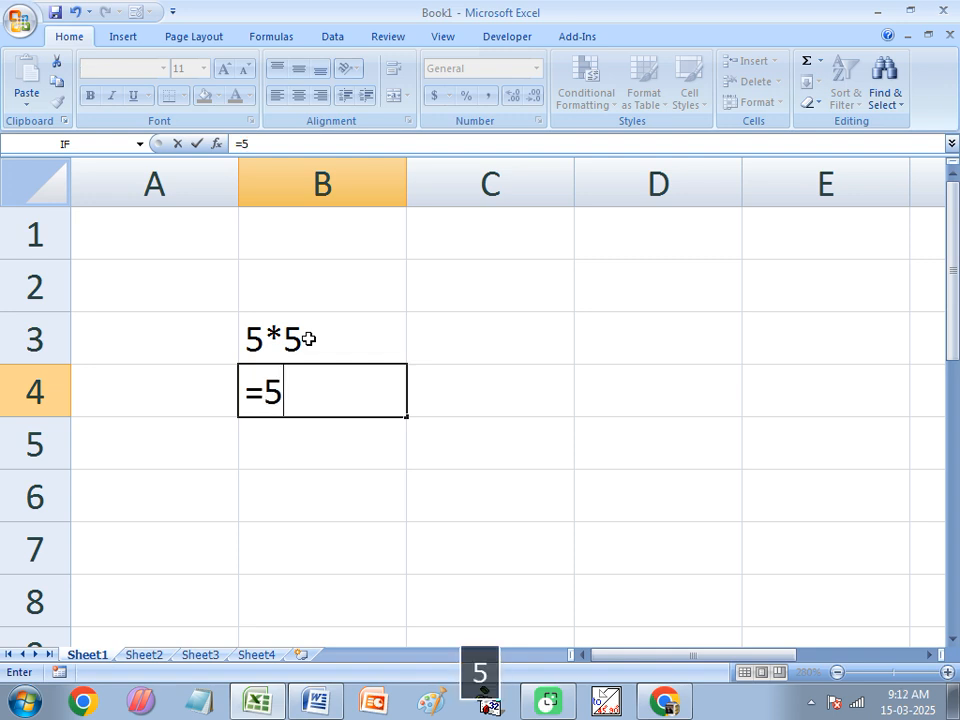
{"action": "type", "text": "*5"}
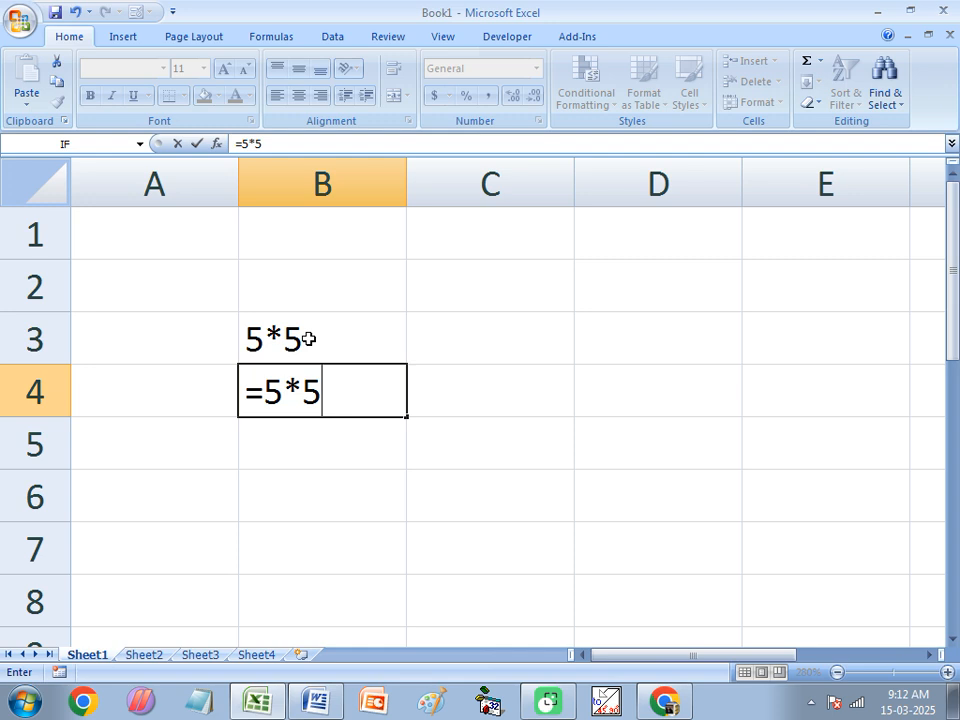
{"action": "key", "text": "Return"}
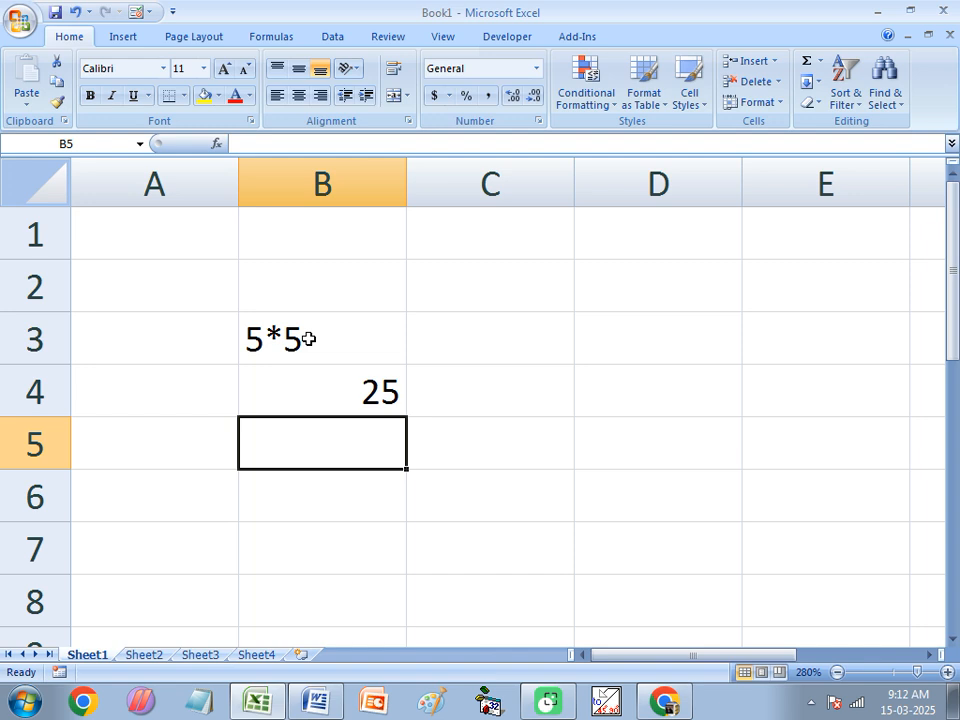
Overwrite the formula in cell B4 with the number 9, and undo that entry.
{"action": "key", "text": "Up"}
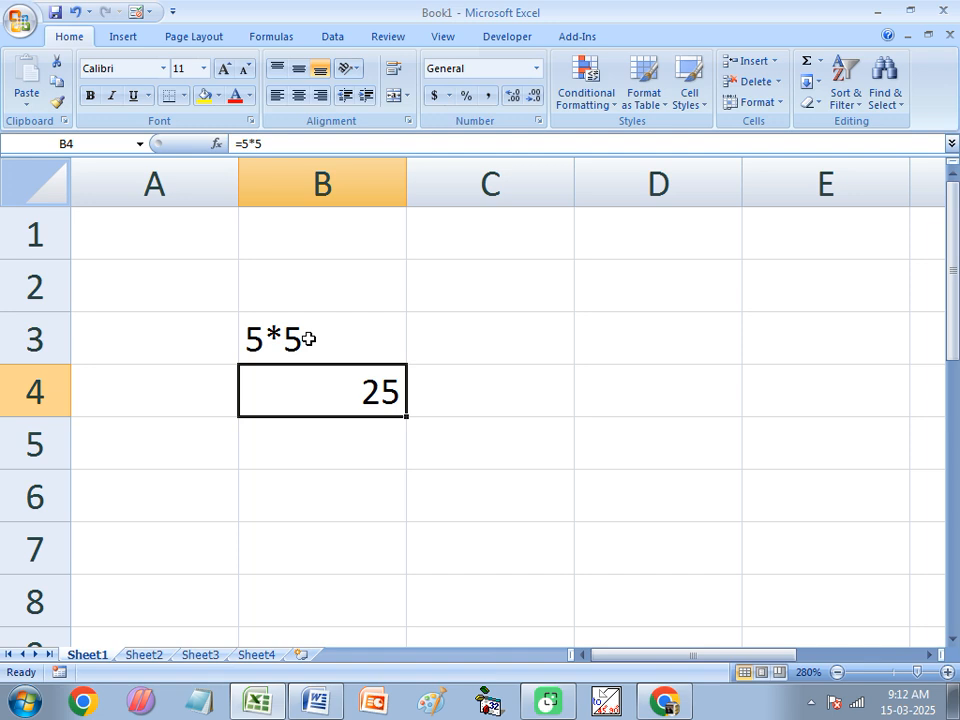
{"action": "type", "text": "9"}
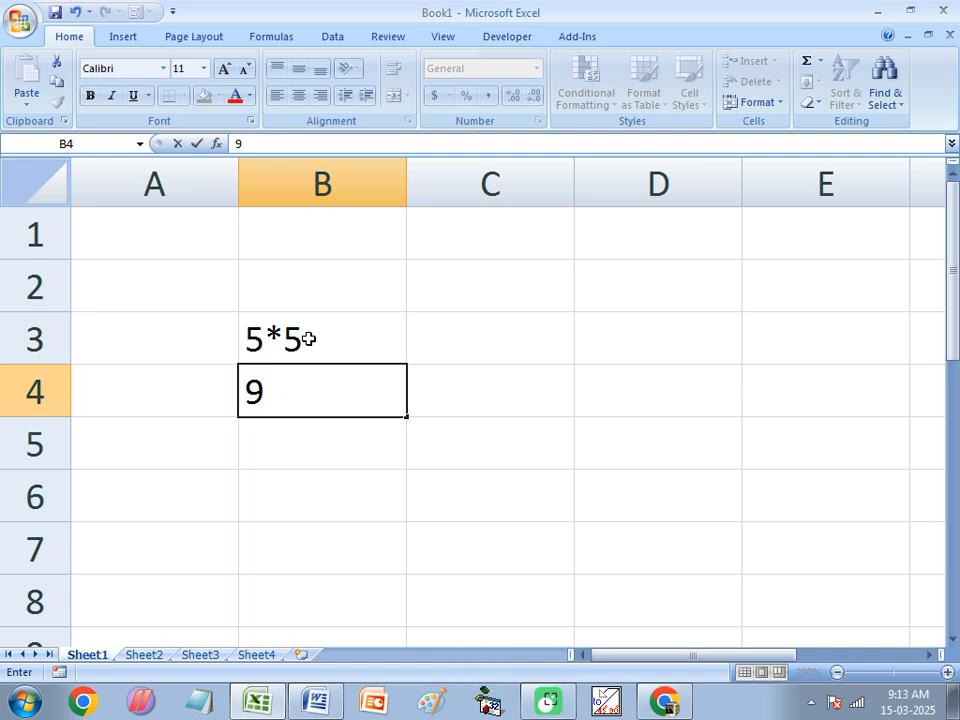
{"action": "key", "text": "Return"}
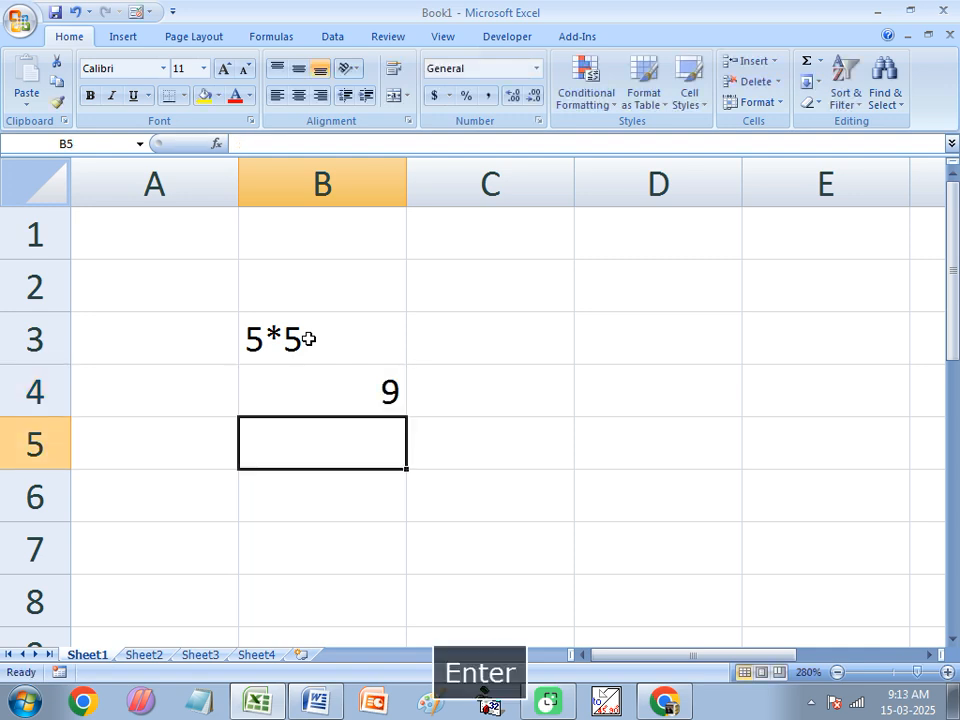
{"action": "key", "text": "ctrl+z"}
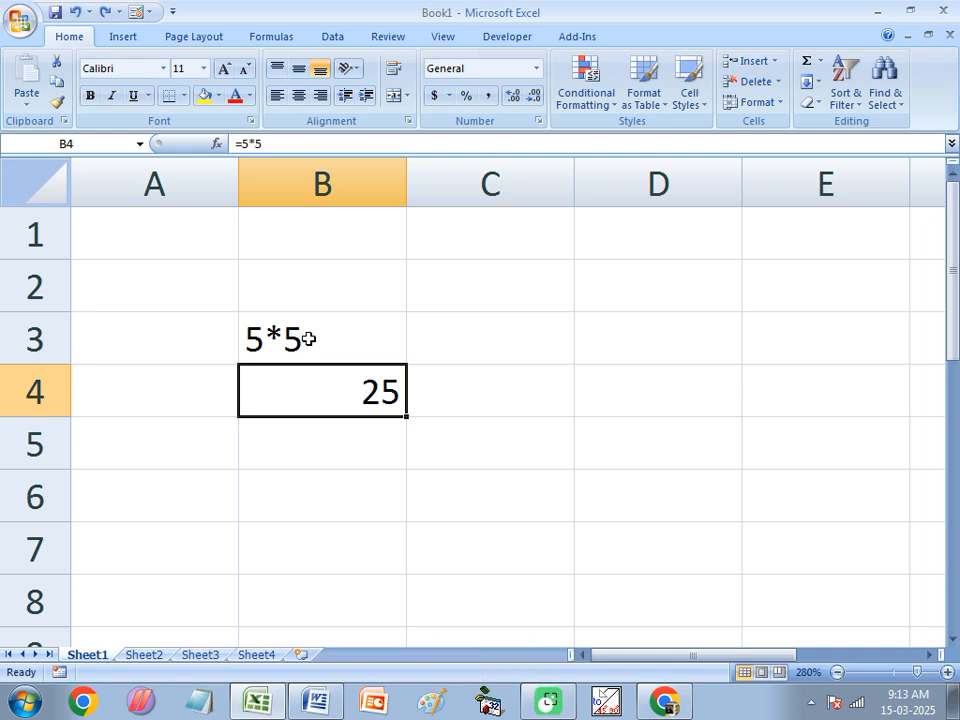
Change the formula in cell B4 to =5*6, and select B4 and B3 in turn to compare their contents.
{"action": "left_click", "coordinate": [266, 142]}
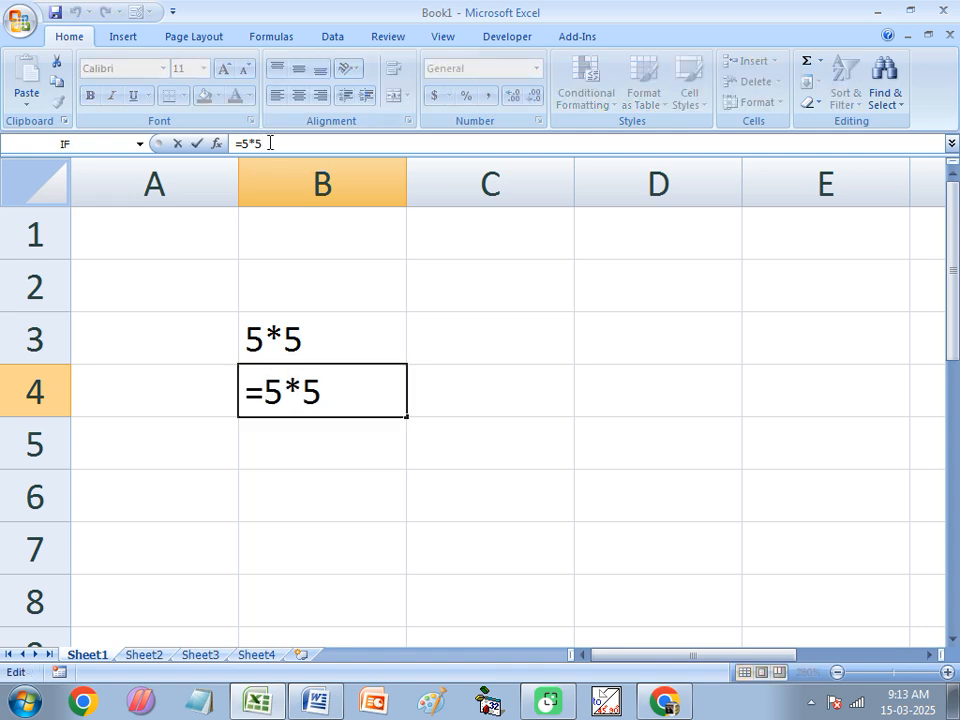
{"action": "key", "text": "BackSpace"}
{"action": "type", "text": "6"}
{"action": "key", "text": "Return"}
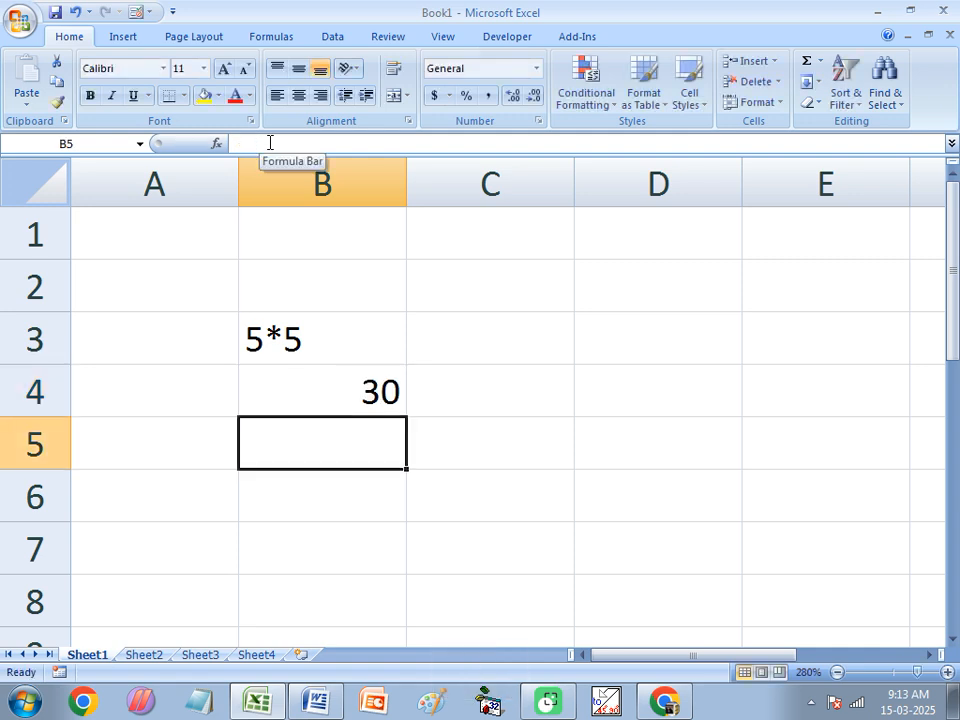
{"action": "key", "text": "Up"}
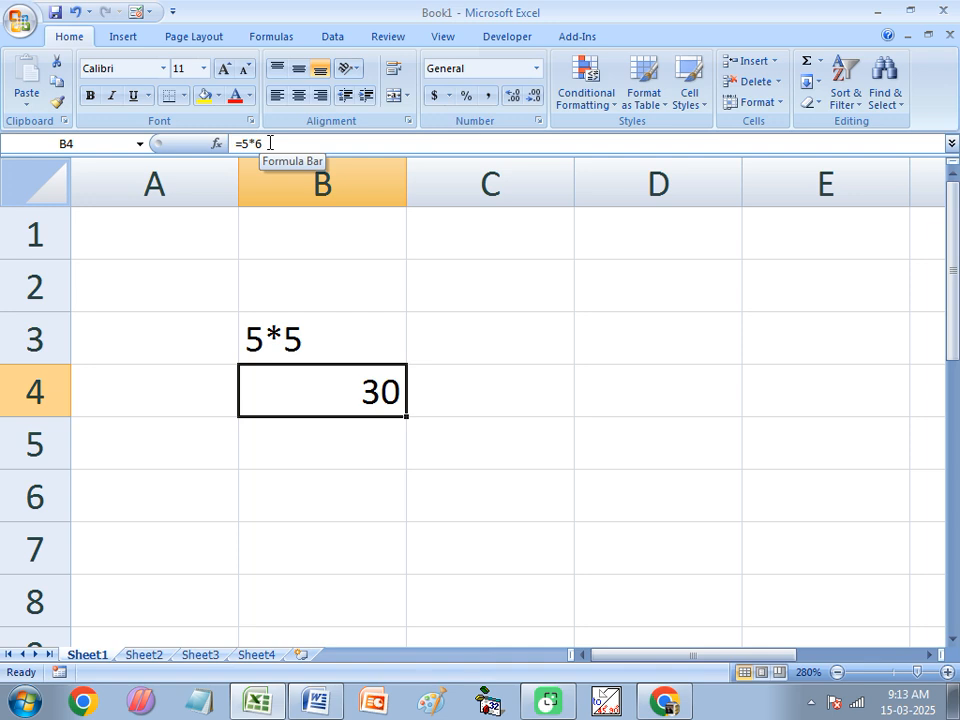
{"action": "left_click", "coordinate": [257, 338]}
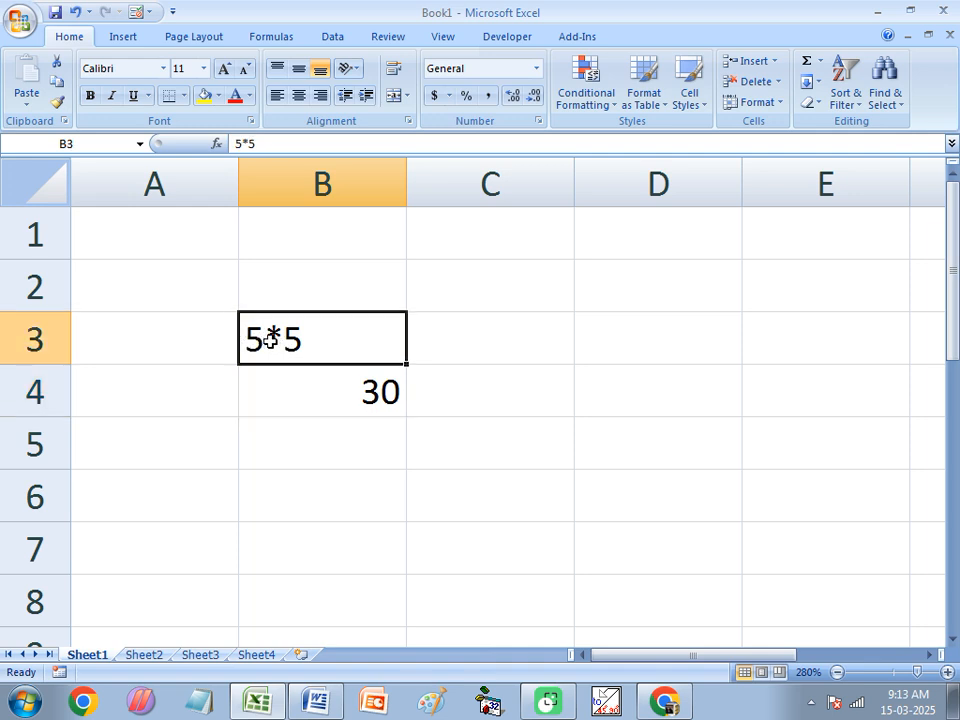
Turn the text 5*5 in cell B3 into the formula =5*5, and select B3 and B4 to compare them.
{"action": "left_click", "coordinate": [242, 144]}
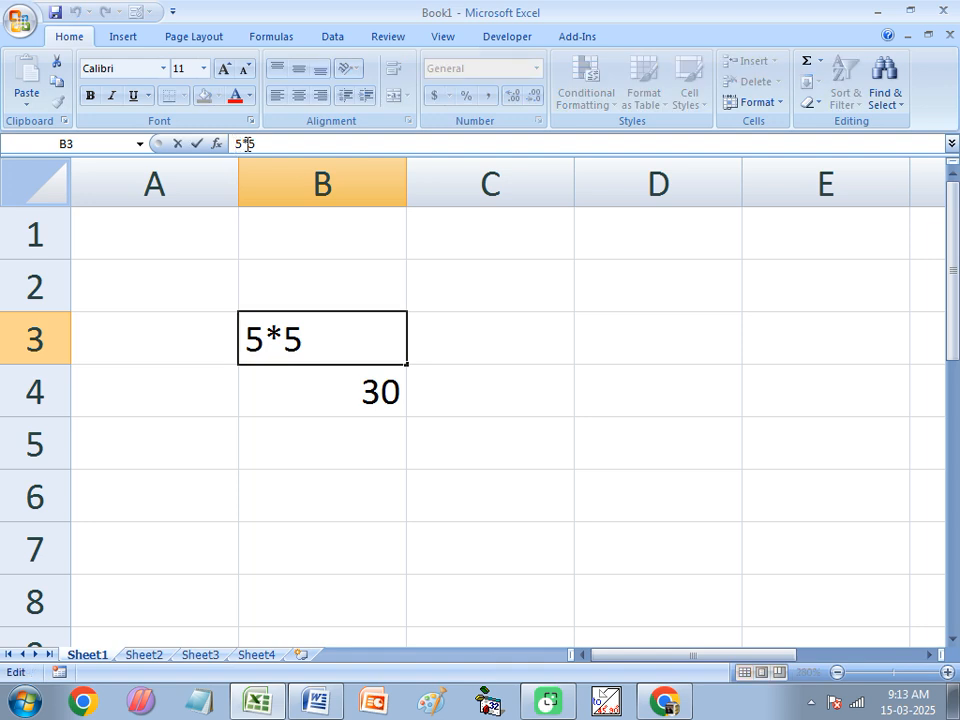
{"action": "type", "text": "="}
{"action": "key", "text": "Return"}
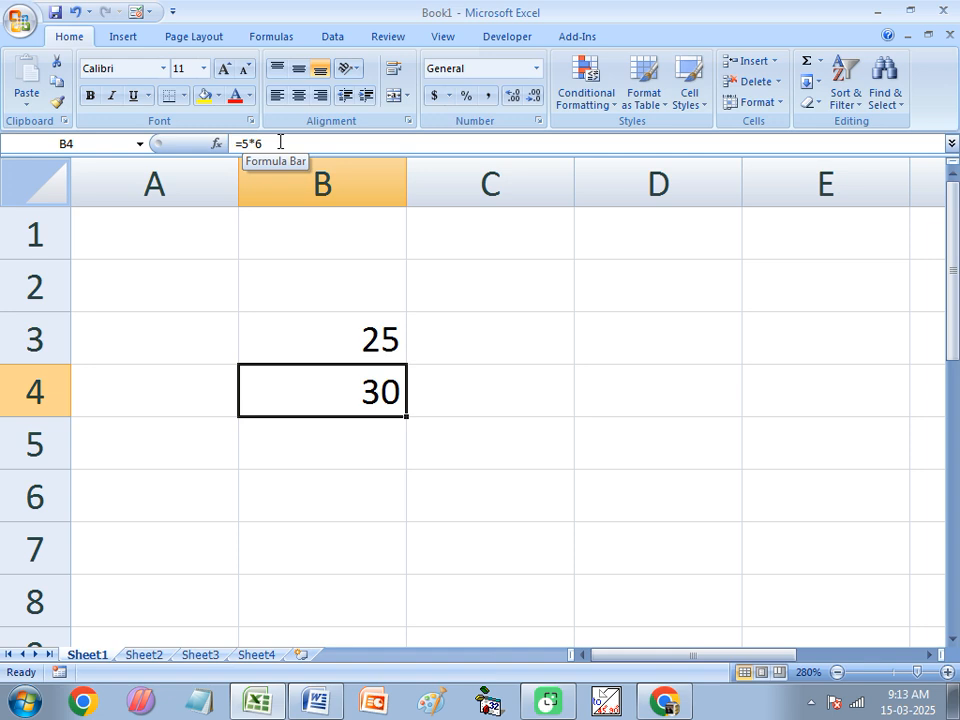
{"action": "left_click", "coordinate": [340, 338]}
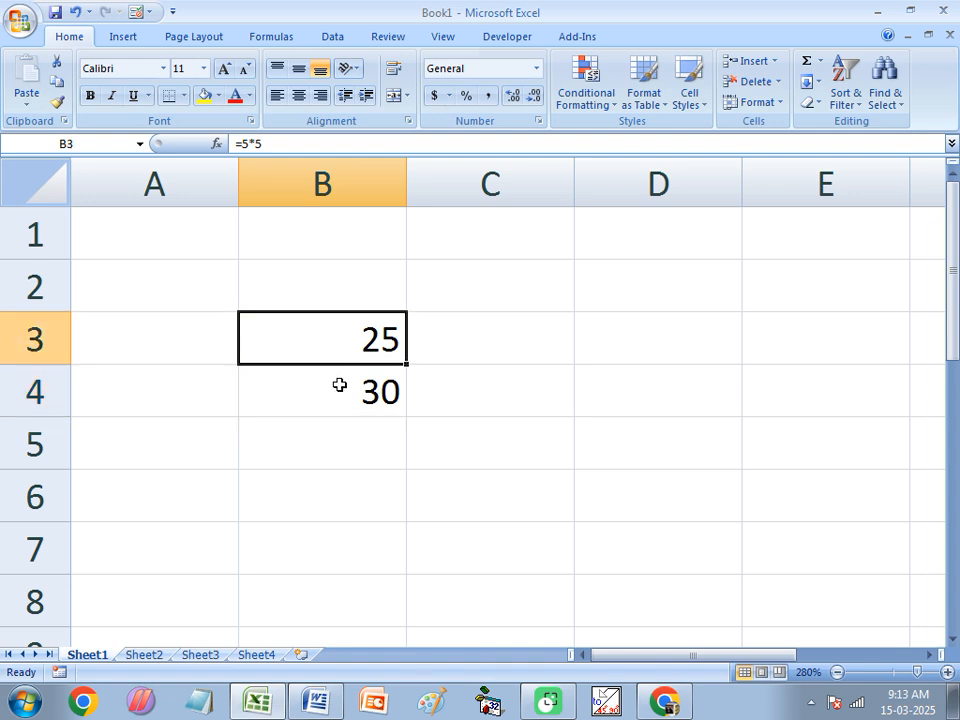
{"action": "left_click", "coordinate": [340, 385]}
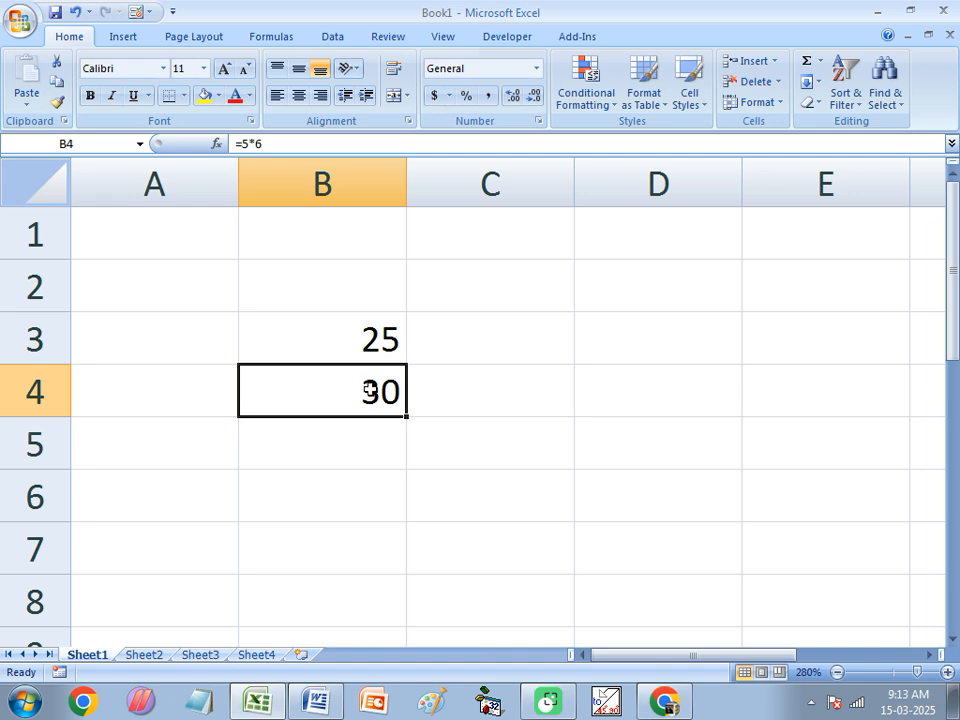
Change the formula in cell B4 to =5*5.
{"action": "left_click", "coordinate": [266, 143]}
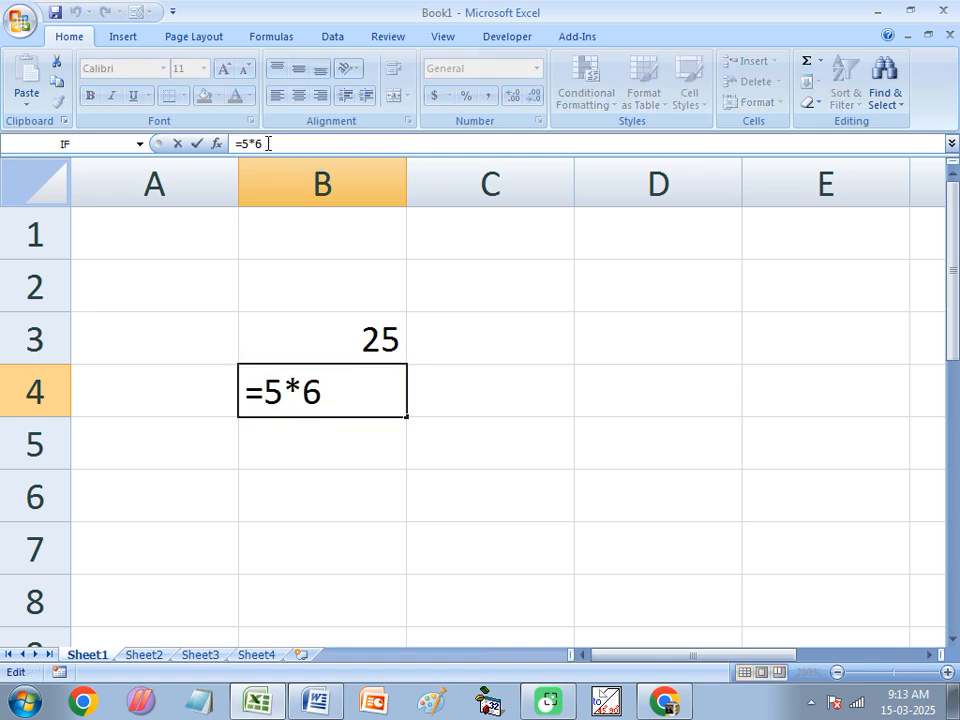
{"action": "key", "text": "BackSpace"}
{"action": "type", "text": "5"}
{"action": "key", "text": "Return"}
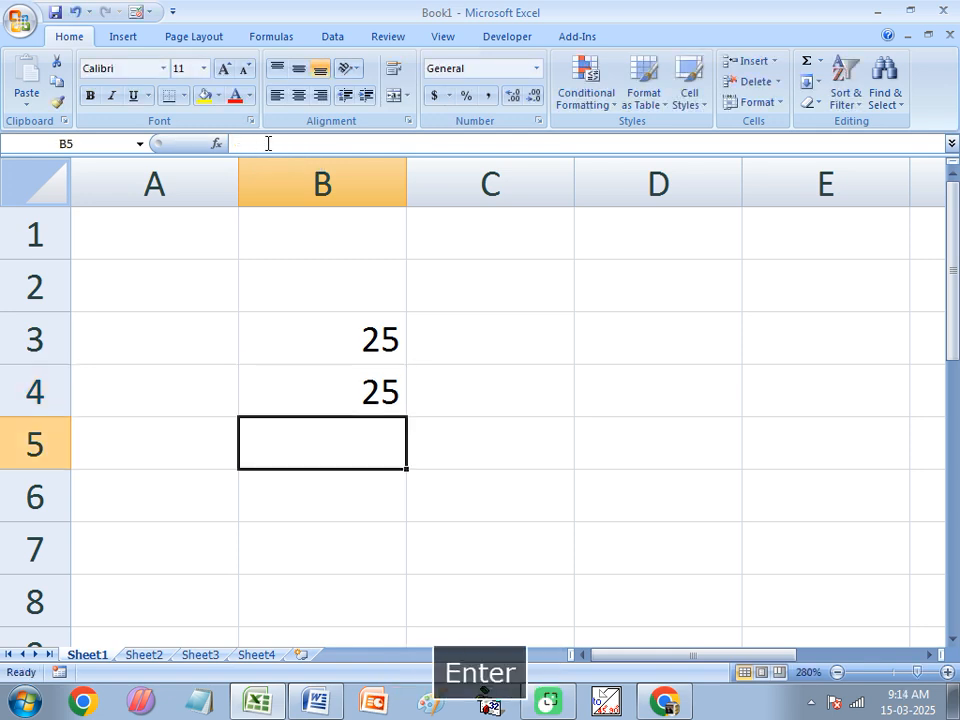
Replace the multiplication in cell B3 with the division formula =125/25.
{"action": "left_click", "coordinate": [369, 336]}
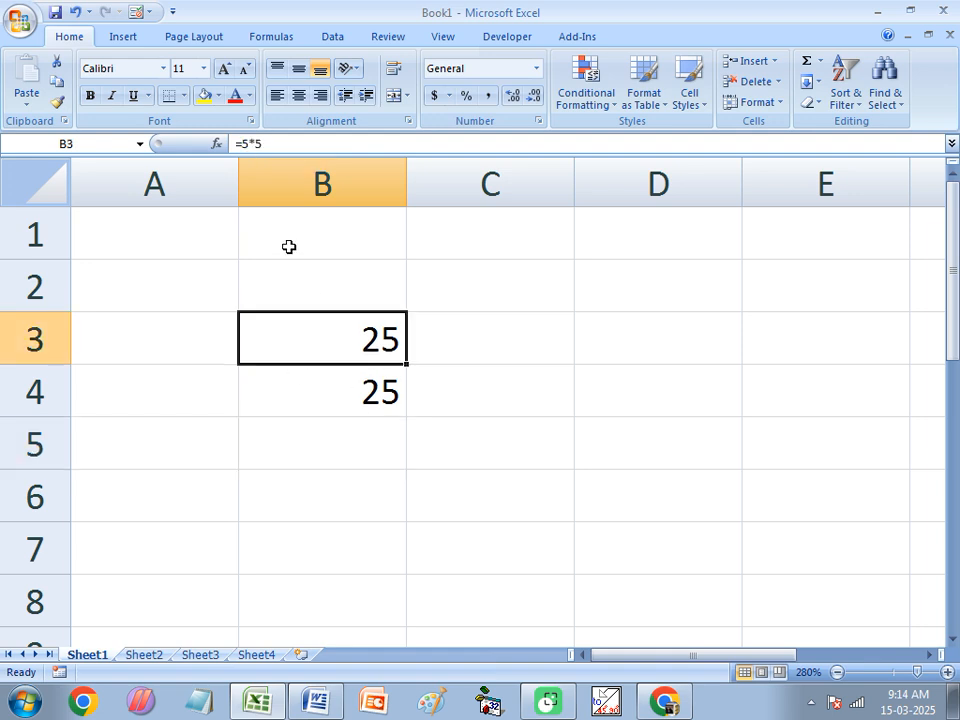
{"action": "left_click", "coordinate": [266, 143]}
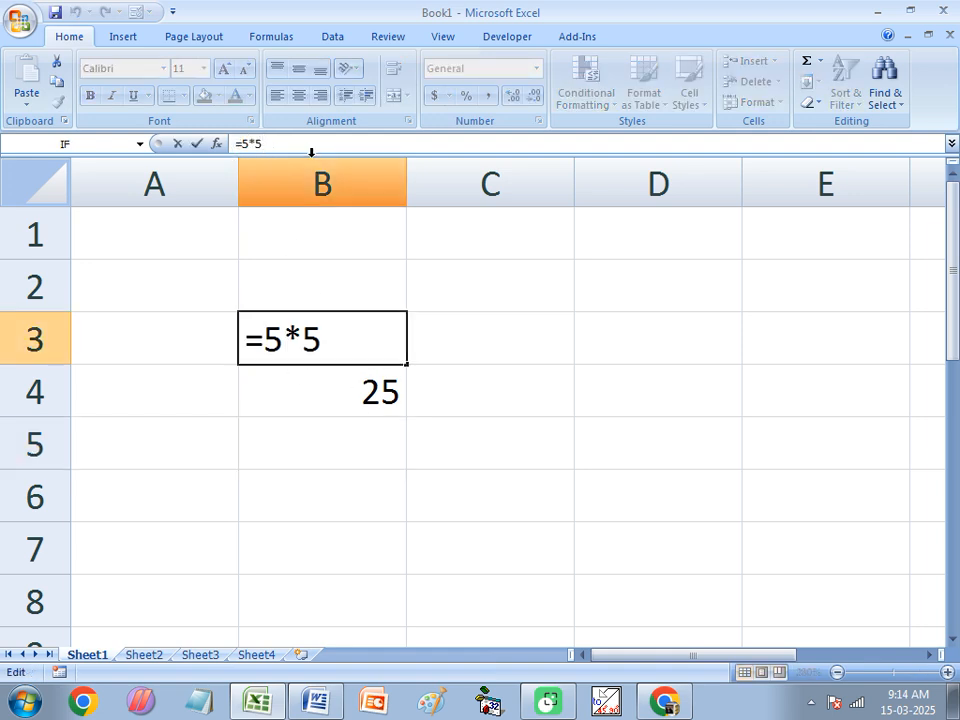
{"action": "key", "text": "BackSpace"}
{"action": "key", "text": "BackSpace"}
{"action": "key", "text": "BackSpace"}
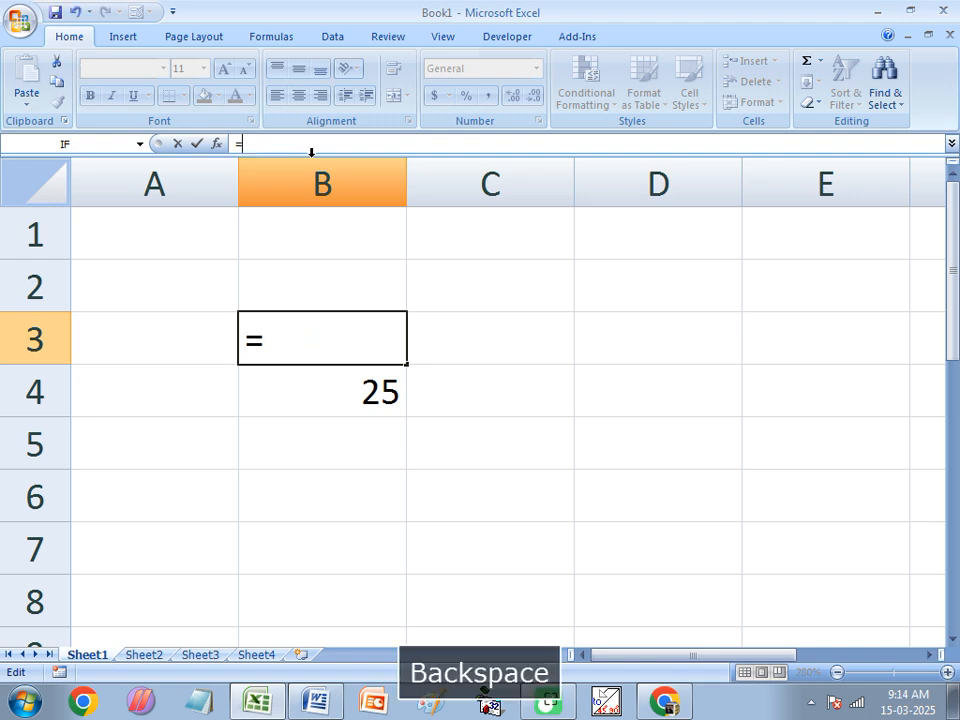
{"action": "type", "text": "125/"}
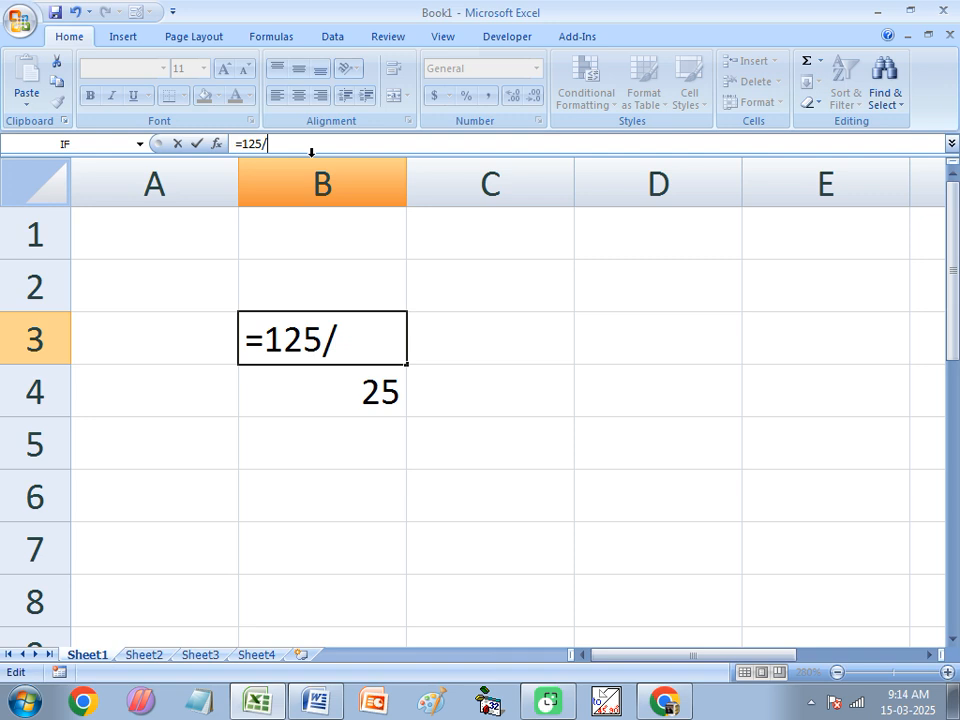
{"action": "type", "text": "25"}
{"action": "key", "text": "Return"}
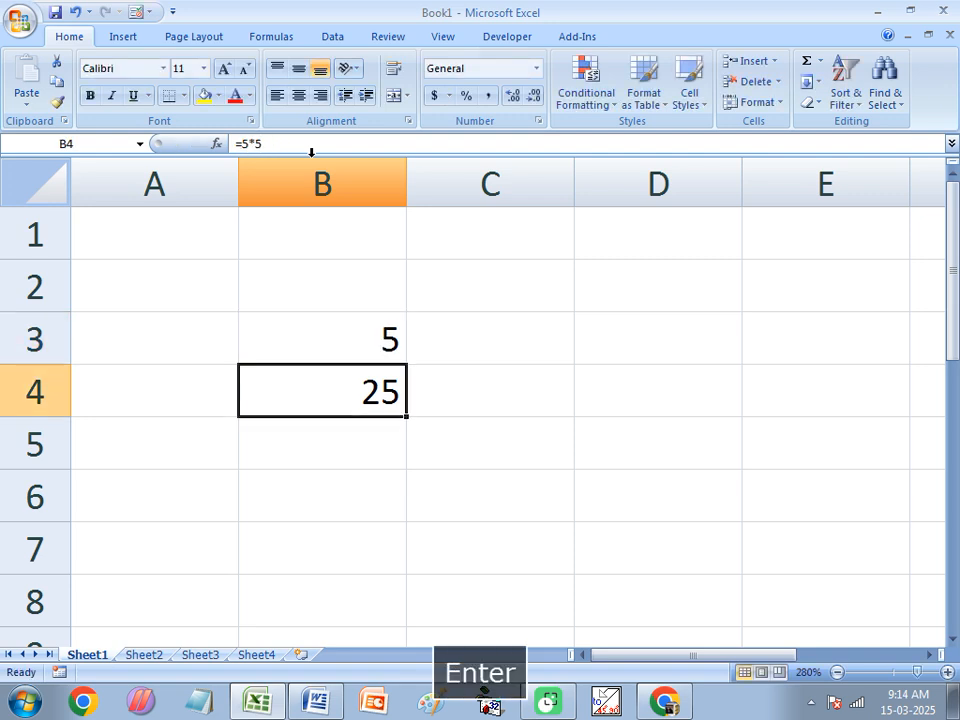
Edit the divisor in cell B3 so the formula reads =125/5.
{"action": "left_click", "coordinate": [354, 332]}
{"action": "left_click", "coordinate": [279, 143]}
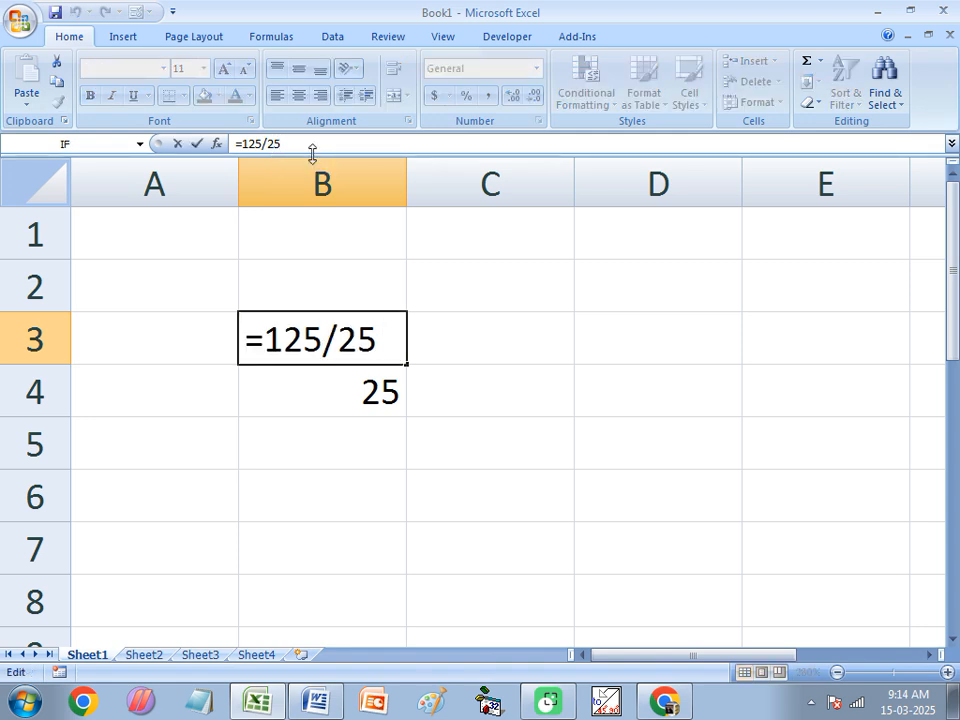
{"action": "key", "text": "BackSpace"}
{"action": "key", "text": "Return"}
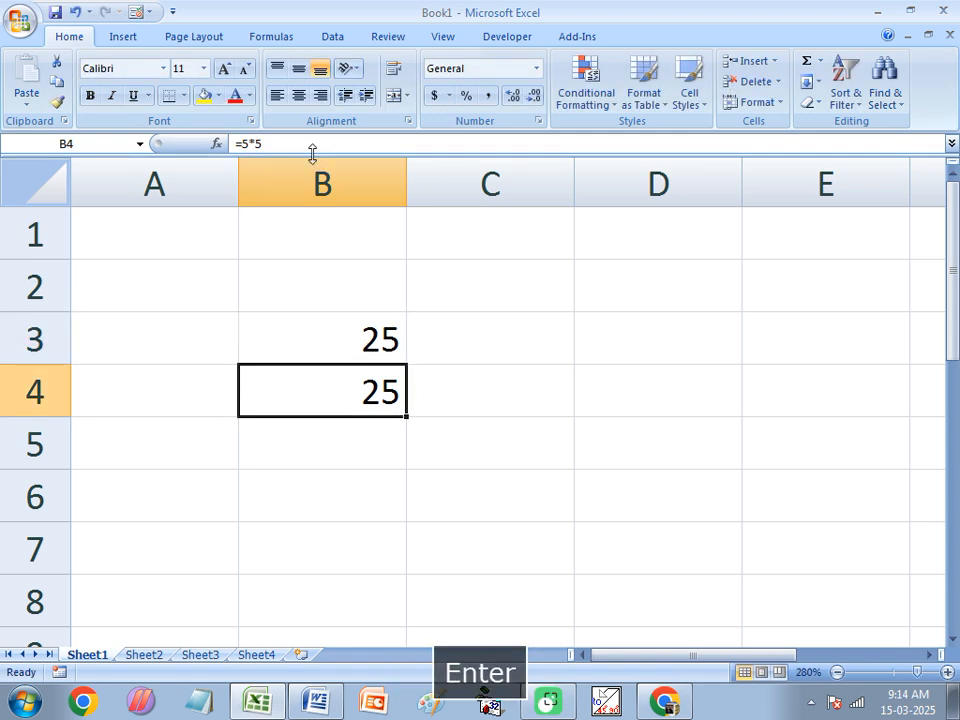
Select cells B3 and B4 in turn to compare their formulas, and check the Formula bar definition in the Word notes.
{"action": "left_click", "coordinate": [381, 336]}
{"action": "left_click", "coordinate": [371, 392]}
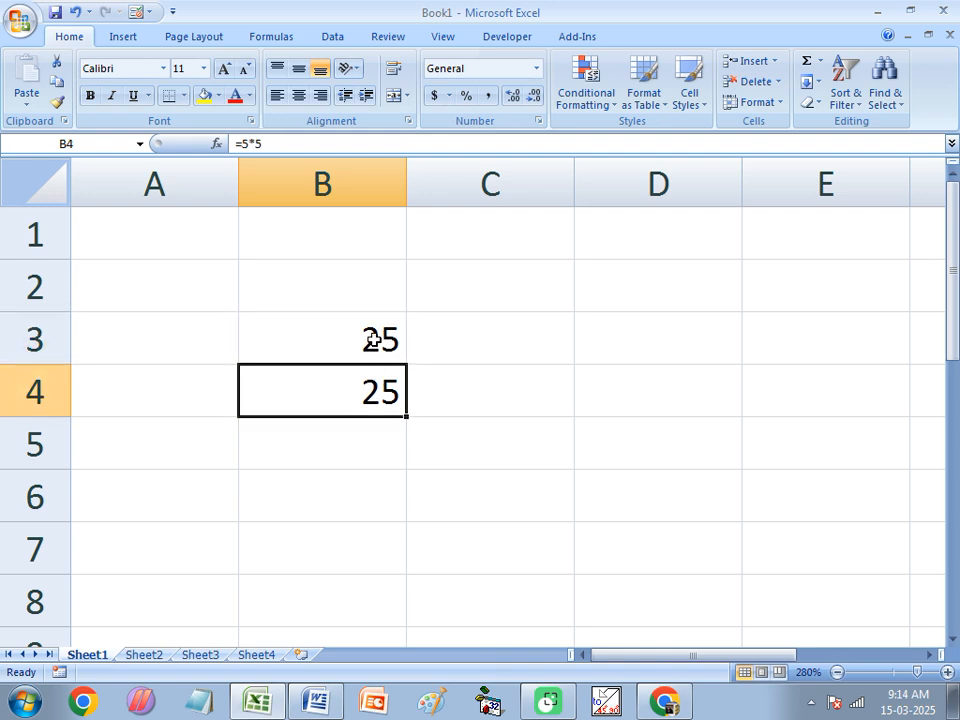
{"action": "left_click", "coordinate": [371, 342]}
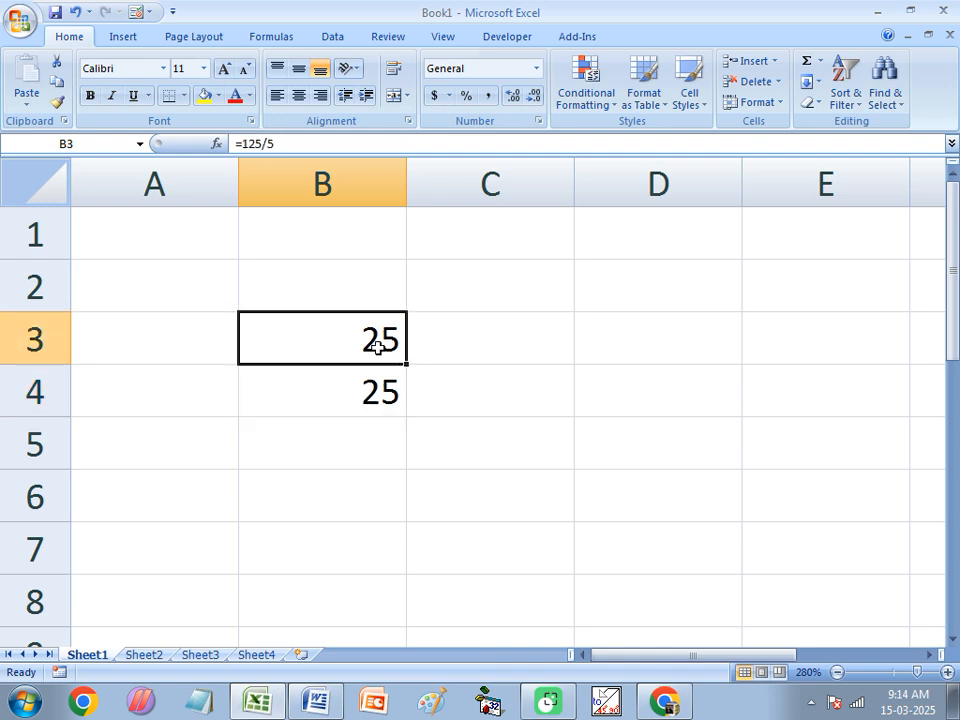
{"action": "left_click", "coordinate": [474, 407]}
{"action": "left_click", "coordinate": [354, 356]}
{"action": "left_click", "coordinate": [358, 403]}
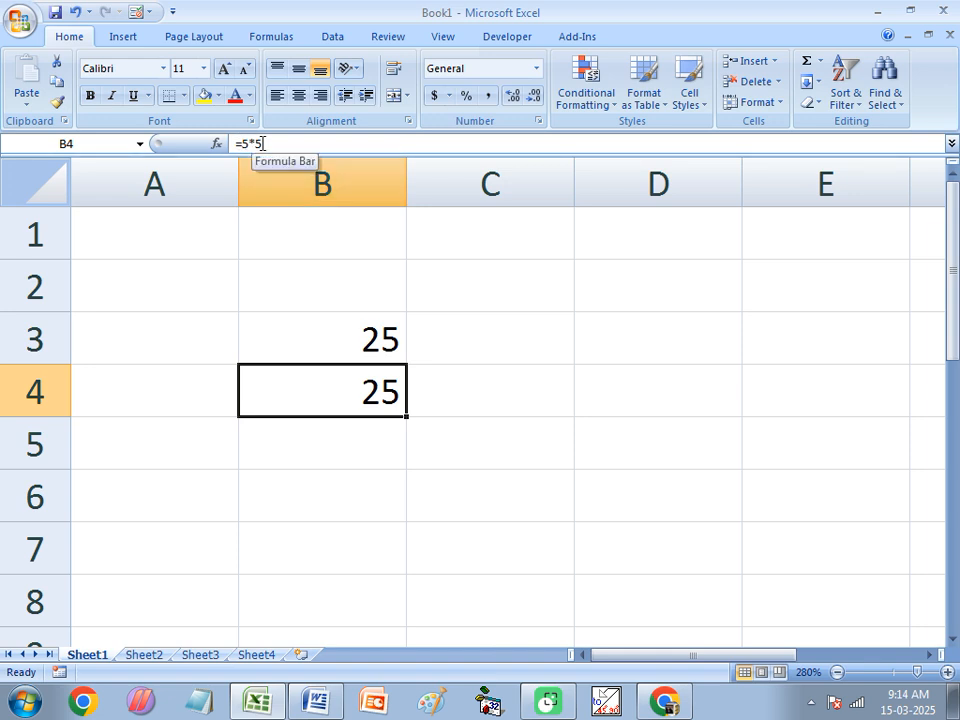
{"action": "left_click", "coordinate": [343, 338]}
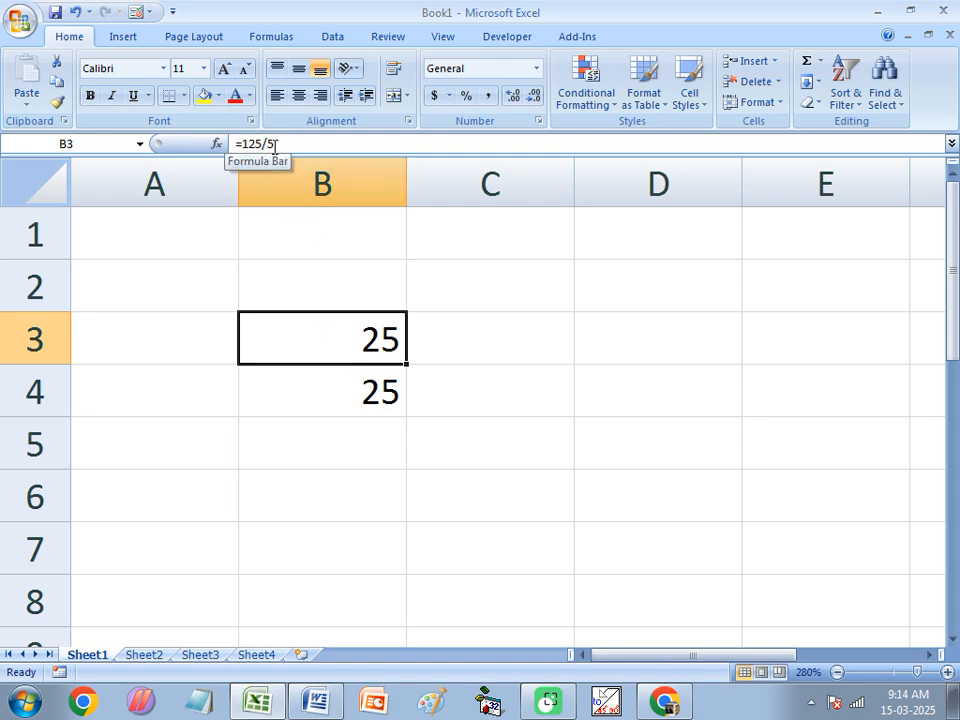
{"action": "left_click", "coordinate": [314, 702]}
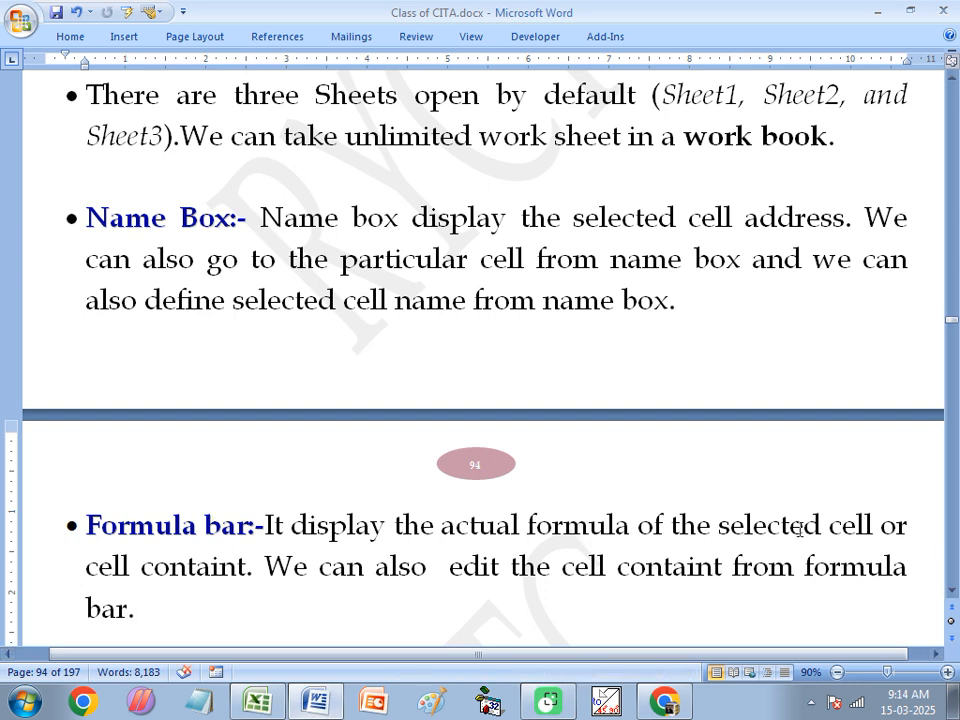
Switch back to Excel, enter the headings Name in A1 and Roll in B1, and reselect A1.
{"action": "left_click", "coordinate": [257, 700]}
{"action": "left_click", "coordinate": [155, 234]}
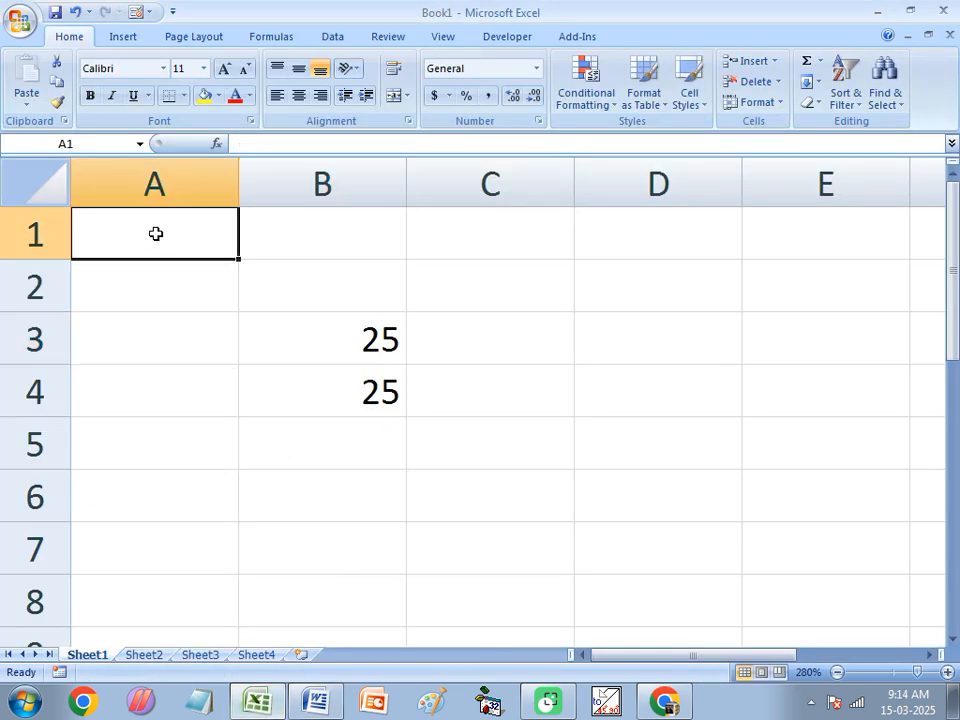
{"action": "type", "text": "Name"}
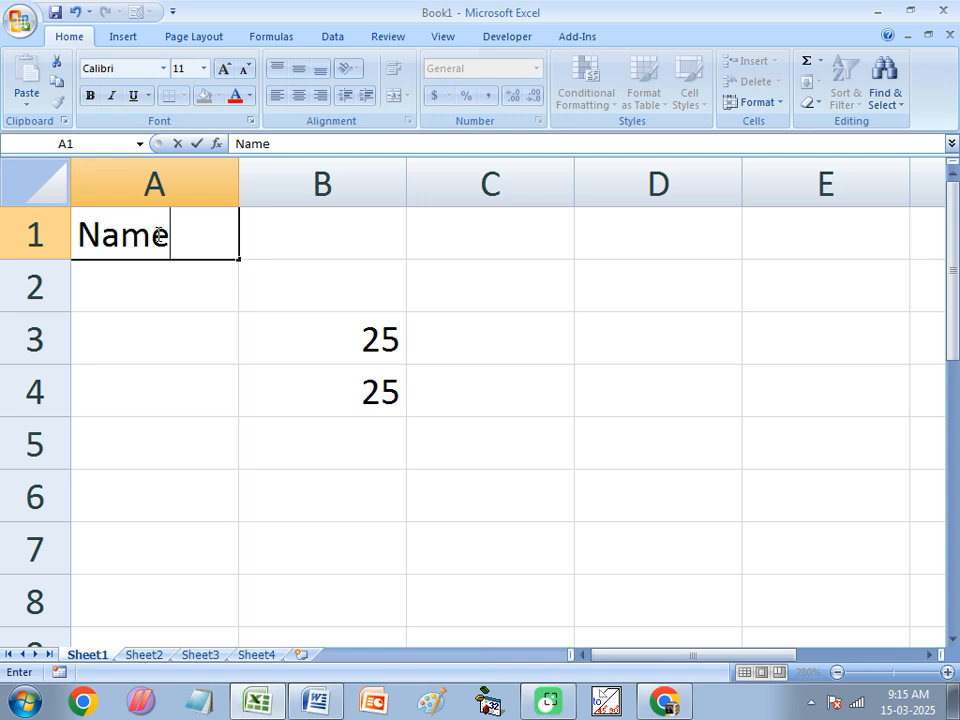
{"action": "key", "text": "Tab"}
{"action": "type", "text": "Roll"}
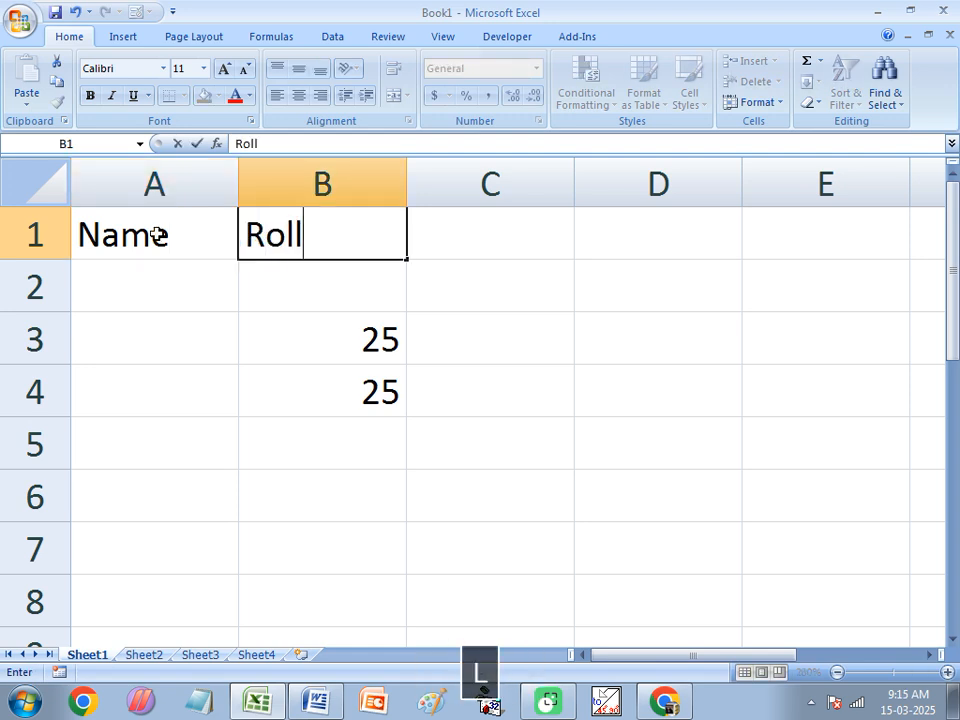
{"action": "key", "text": "Tab"}
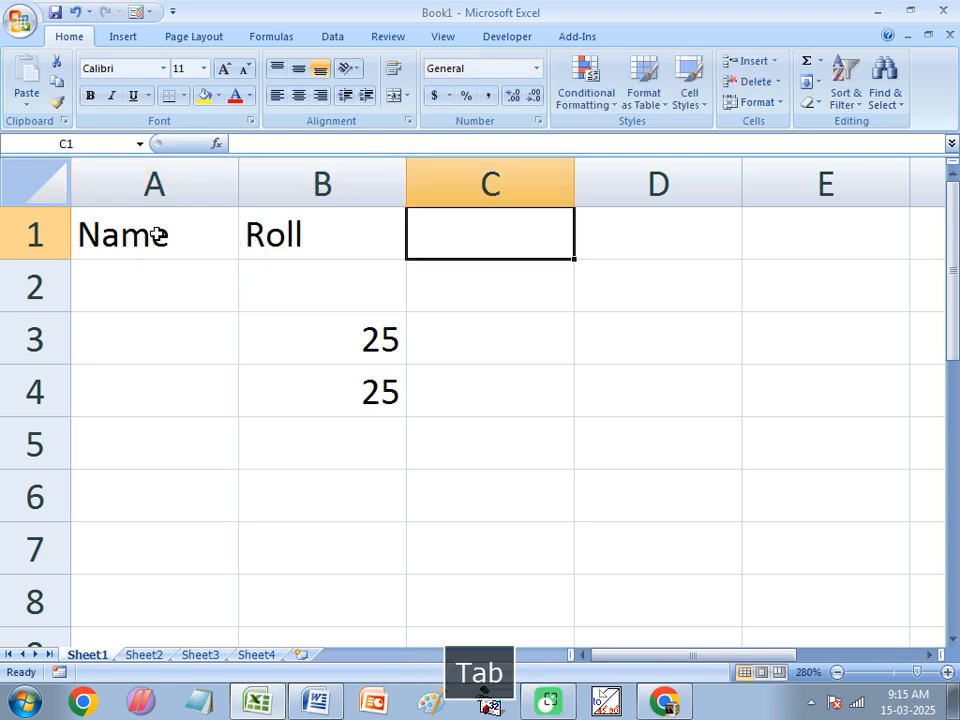
{"action": "left_click", "coordinate": [157, 234]}
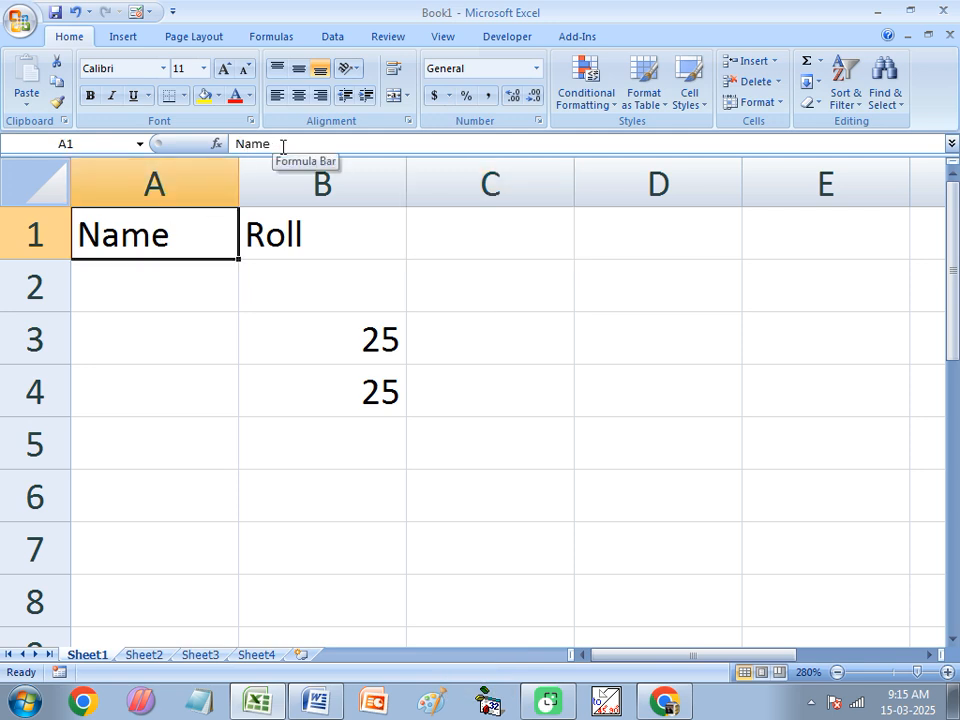
Overwrite the Roll heading in cell B1 with an empty entry, and undo that change.
{"action": "left_click", "coordinate": [310, 237]}
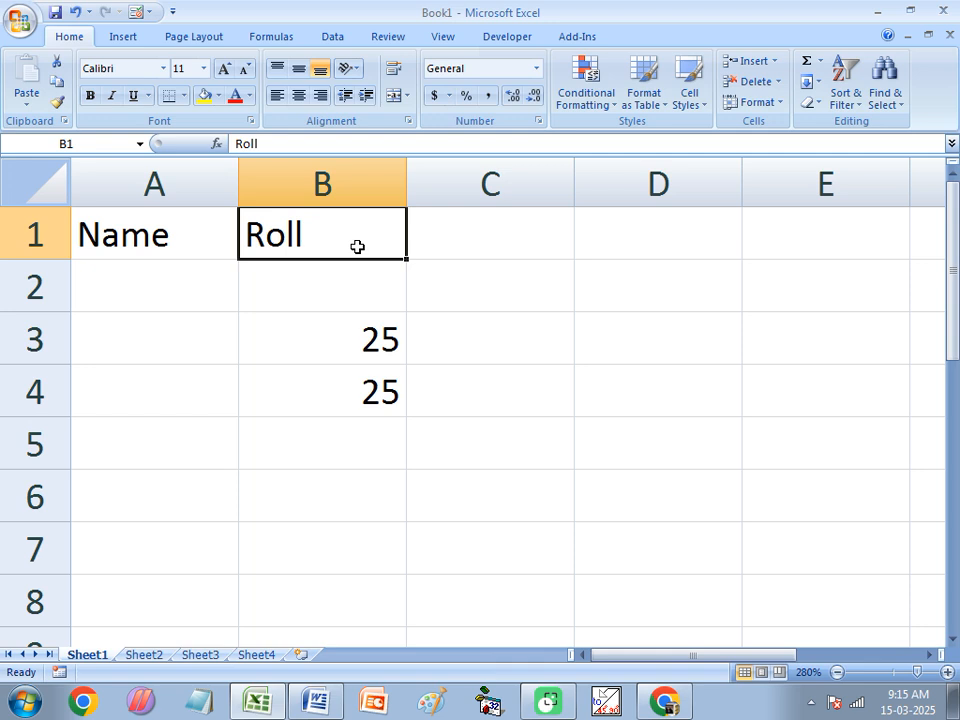
{"action": "type", "text": "n"}
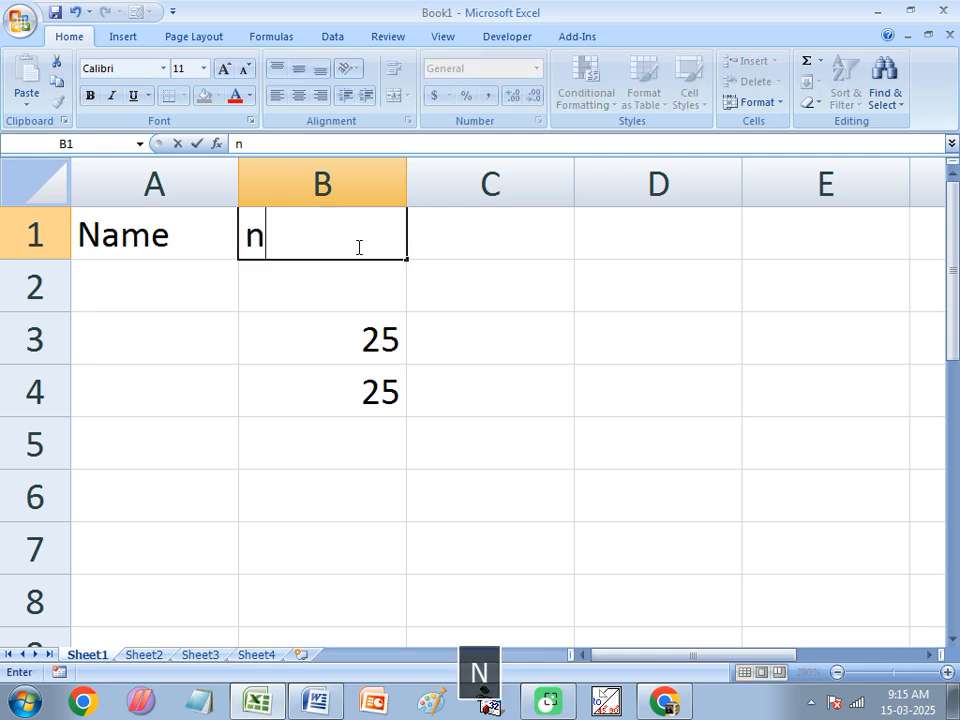
{"action": "key", "text": "BackSpace"}
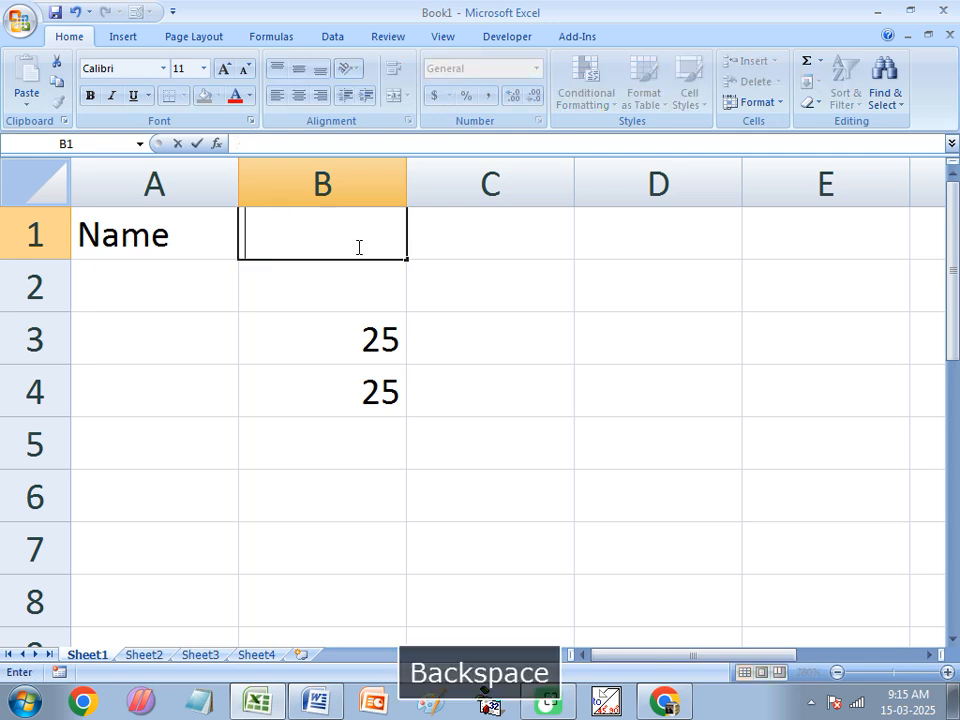
{"action": "key", "text": "Return"}
{"action": "key", "text": "Up"}
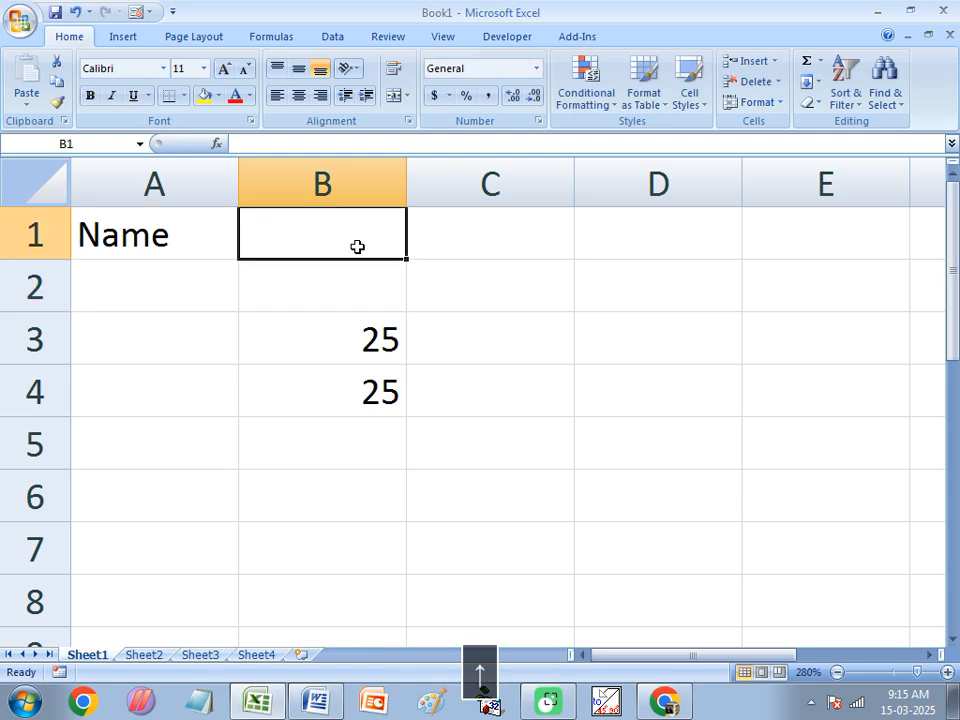
{"action": "key", "text": "ctrl+z"}
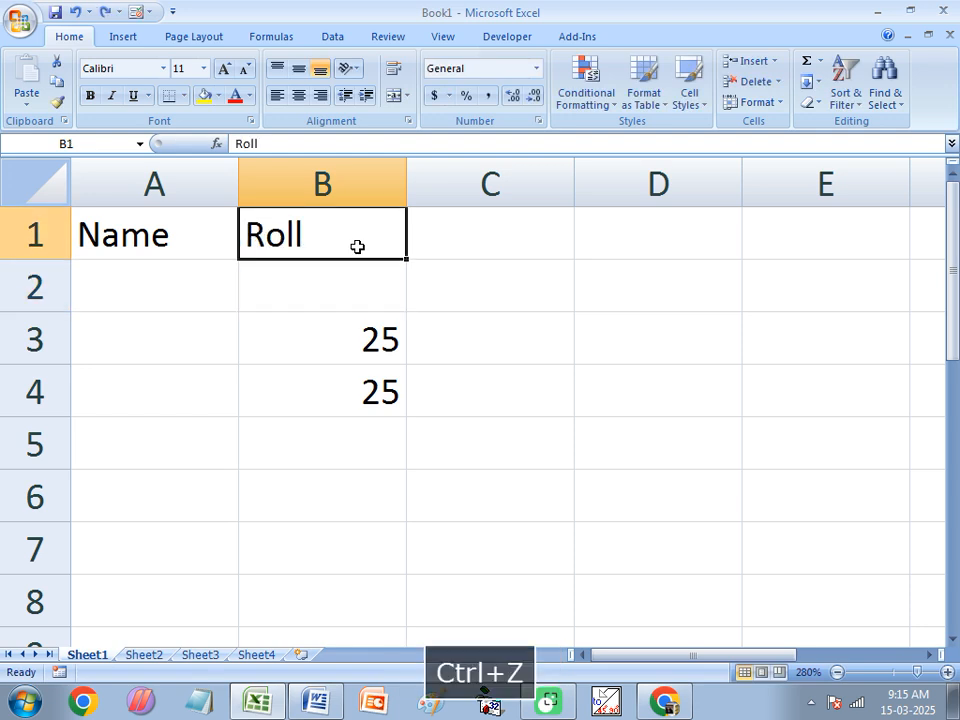
Extend the heading in cell B1 to Roll Number, and widen columns B and A.
{"action": "left_click", "coordinate": [487, 235]}
{"action": "left_click", "coordinate": [349, 231]}
{"action": "left_click", "coordinate": [267, 143]}
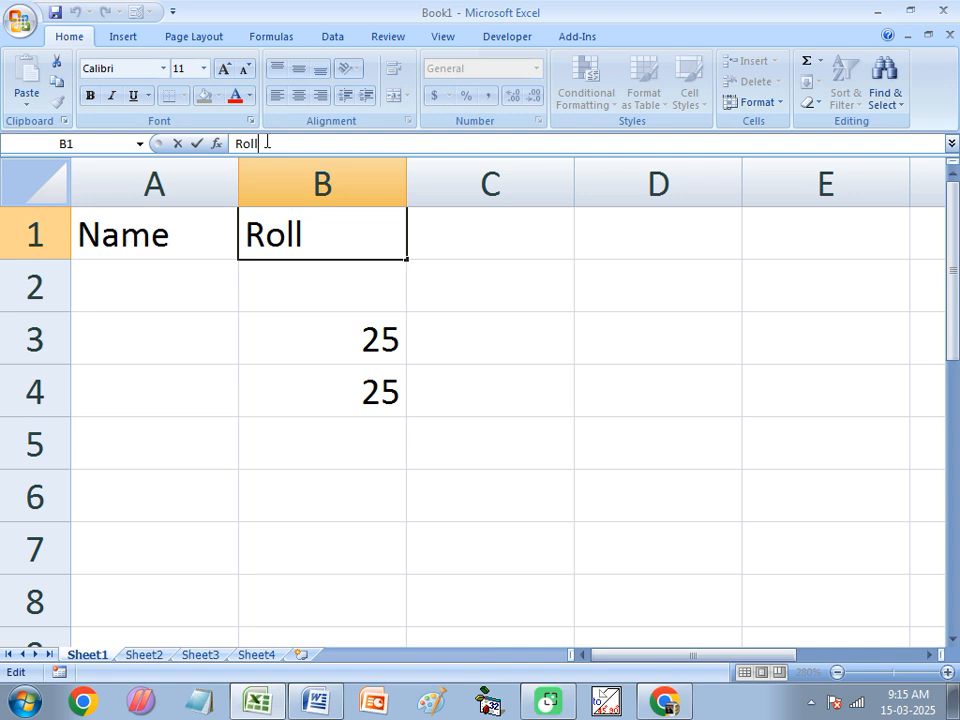
{"action": "type", "text": "Nu"}
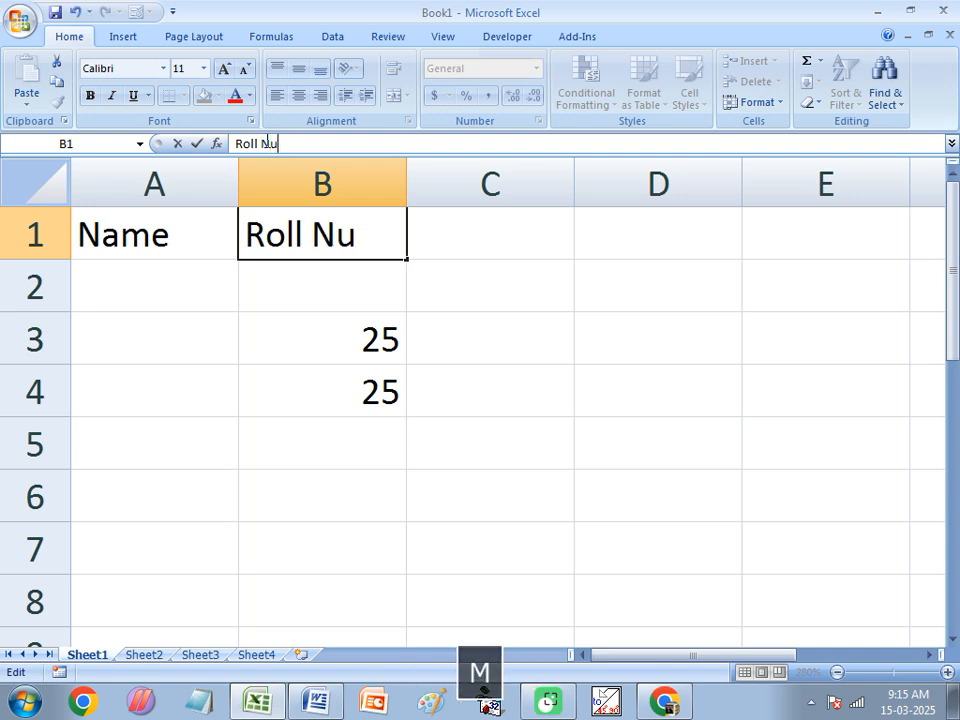
{"action": "type", "text": "mber"}
{"action": "key", "text": "Return"}
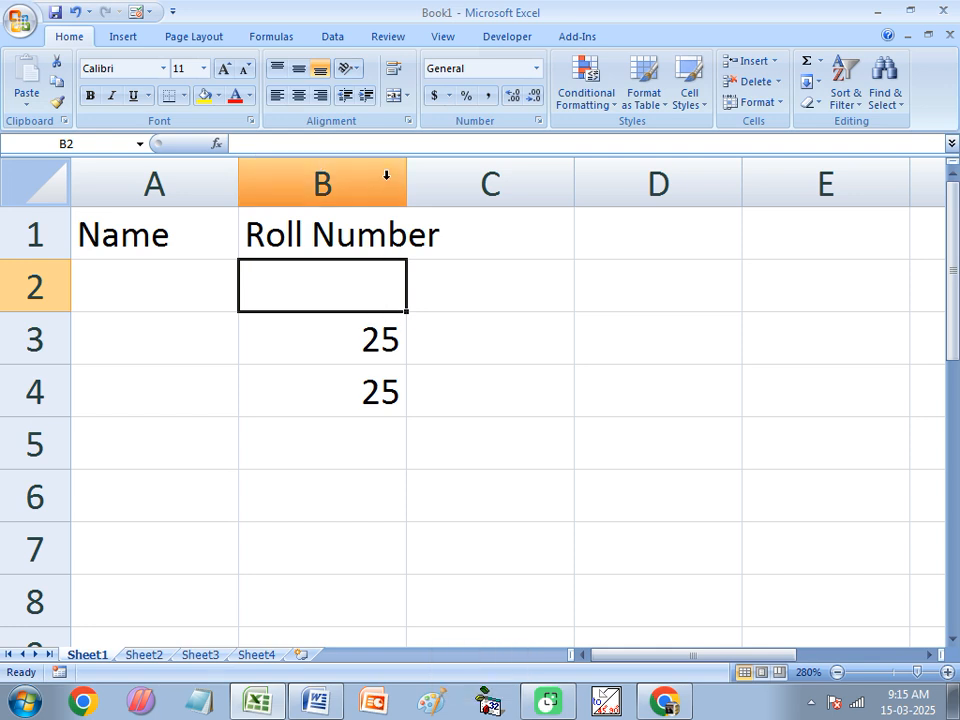
{"action": "left_click_drag", "start_coordinate": [405, 174], "coordinate": [456, 179]}
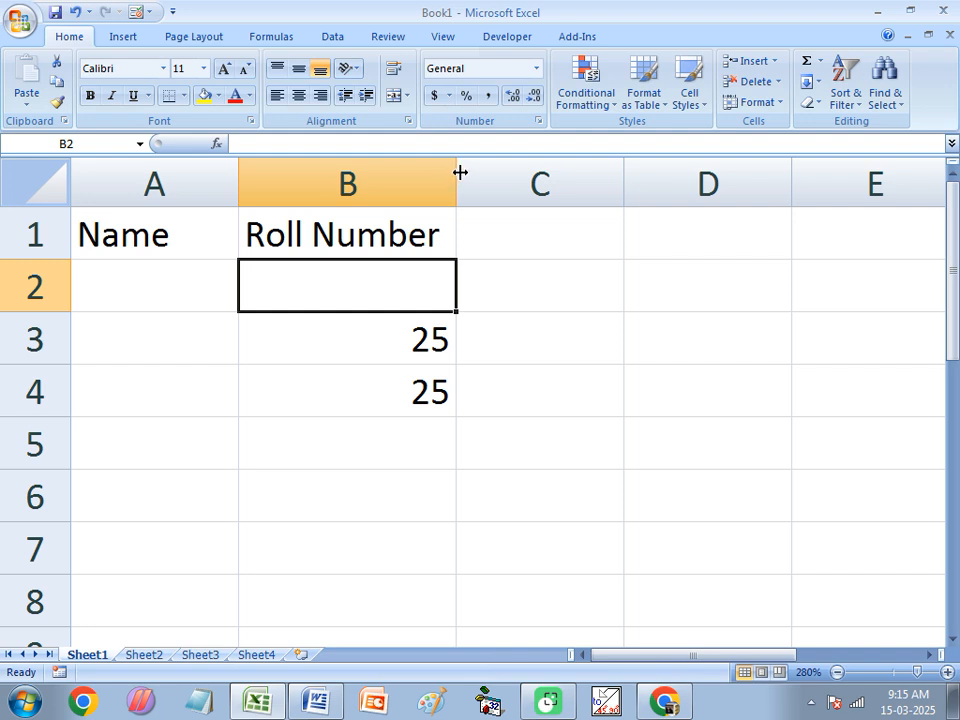
{"action": "left_click_drag", "start_coordinate": [240, 176], "coordinate": [278, 175]}
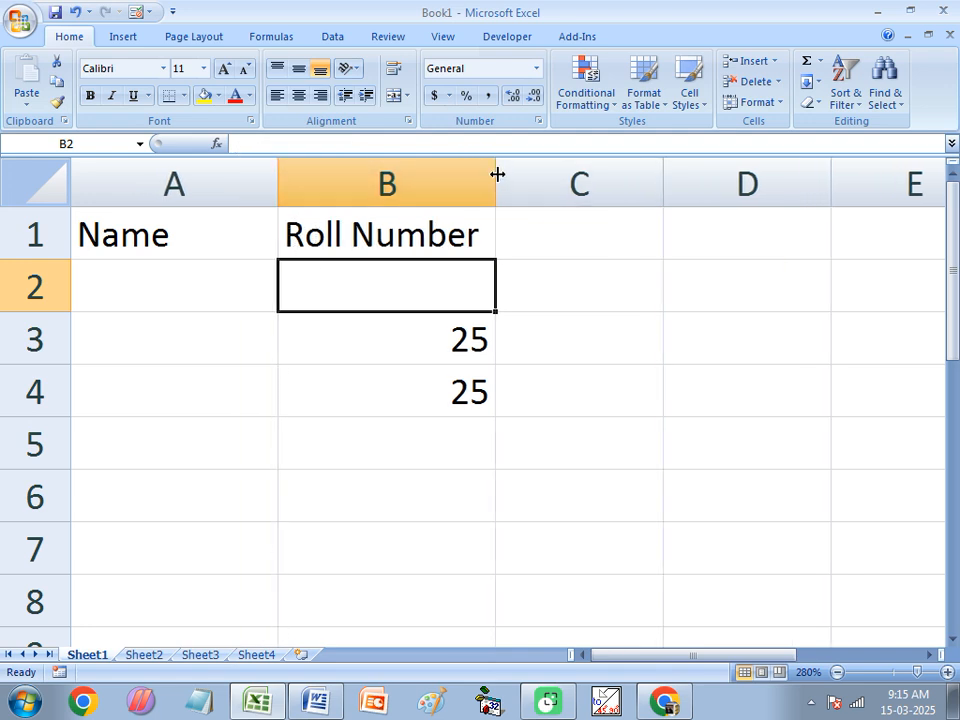
Enter the heading Fathers Name in cell C1.
{"action": "left_click", "coordinate": [590, 236]}
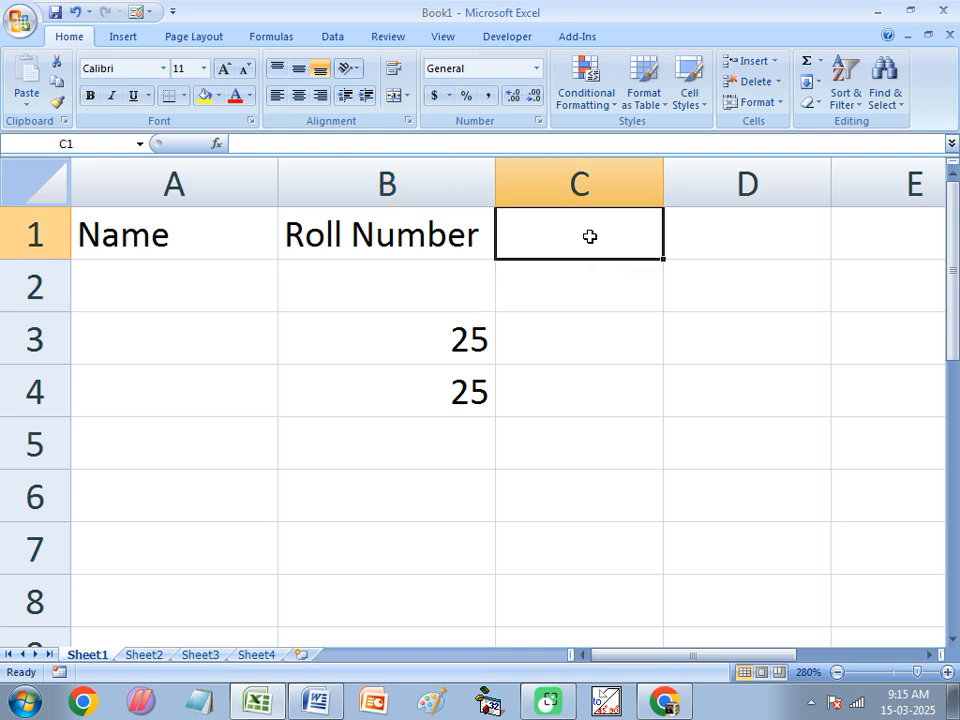
{"action": "type", "text": "Fath"}
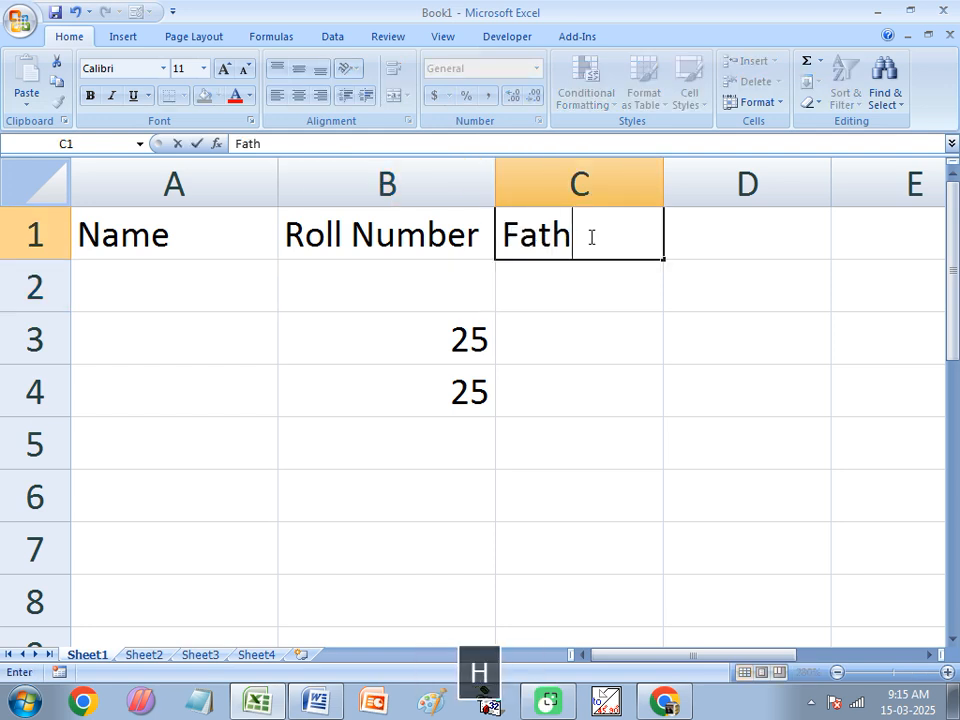
{"action": "type", "text": "ers"}
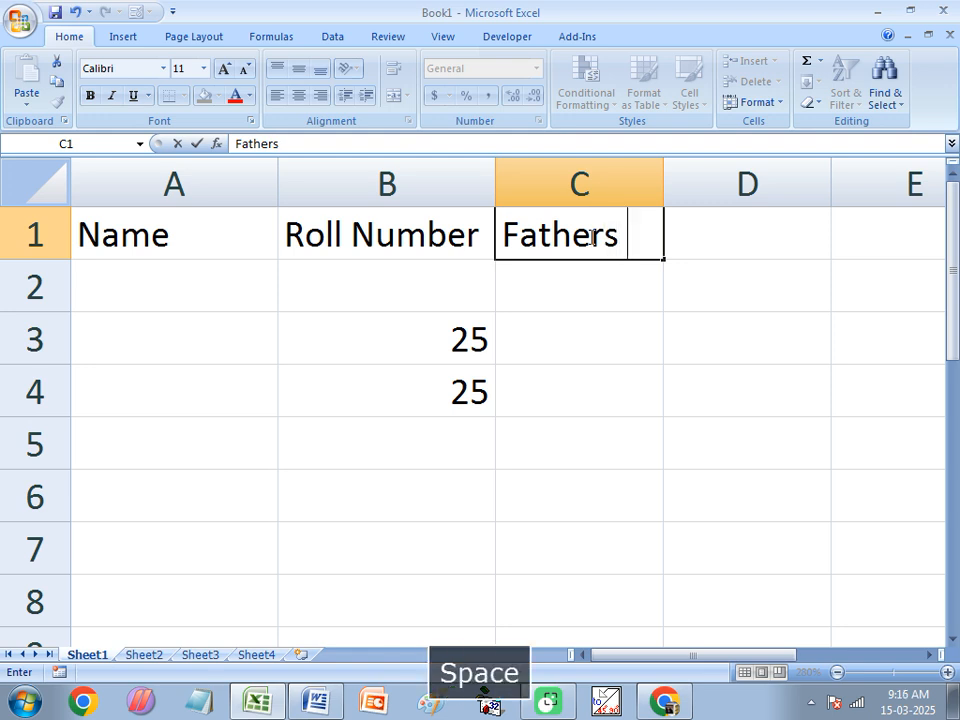
{"action": "type", "text": " Name"}
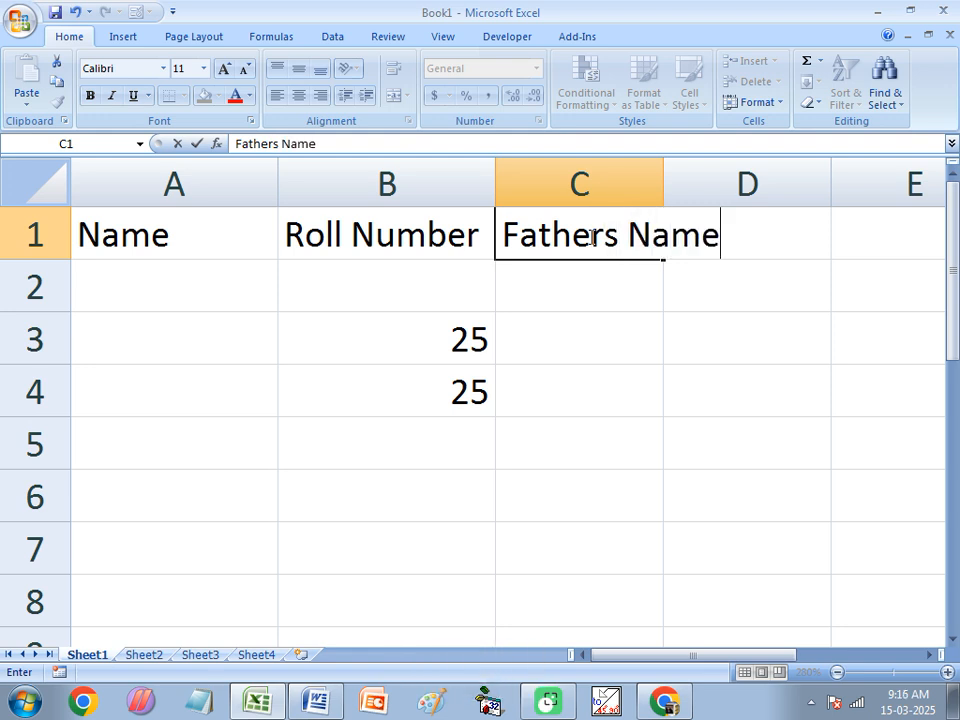
{"action": "left_click", "coordinate": [636, 285]}
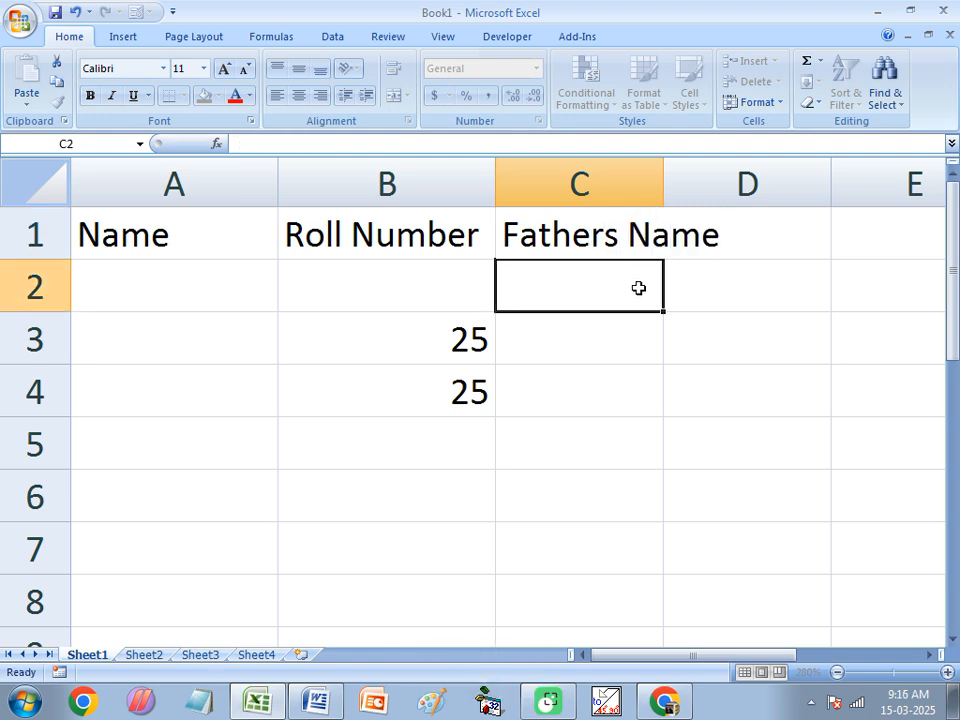
Check which of cells C1 and D1 holds the overflowing heading, and widen column C to fit Fathers Name.
{"action": "left_click", "coordinate": [735, 234]}
{"action": "left_click", "coordinate": [632, 238]}
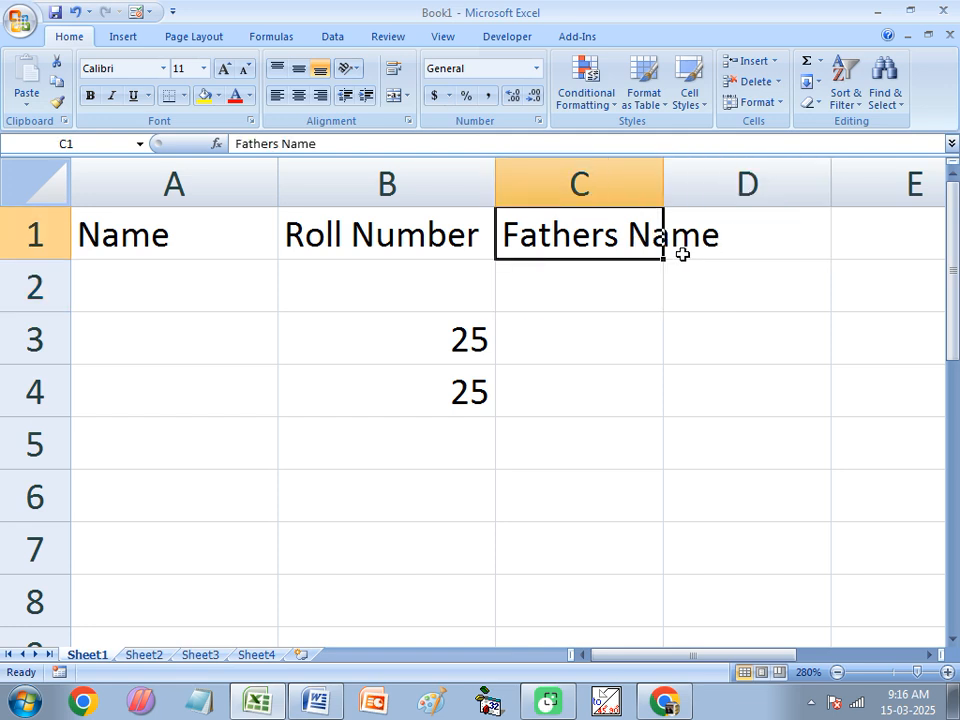
{"action": "left_click", "coordinate": [700, 243]}
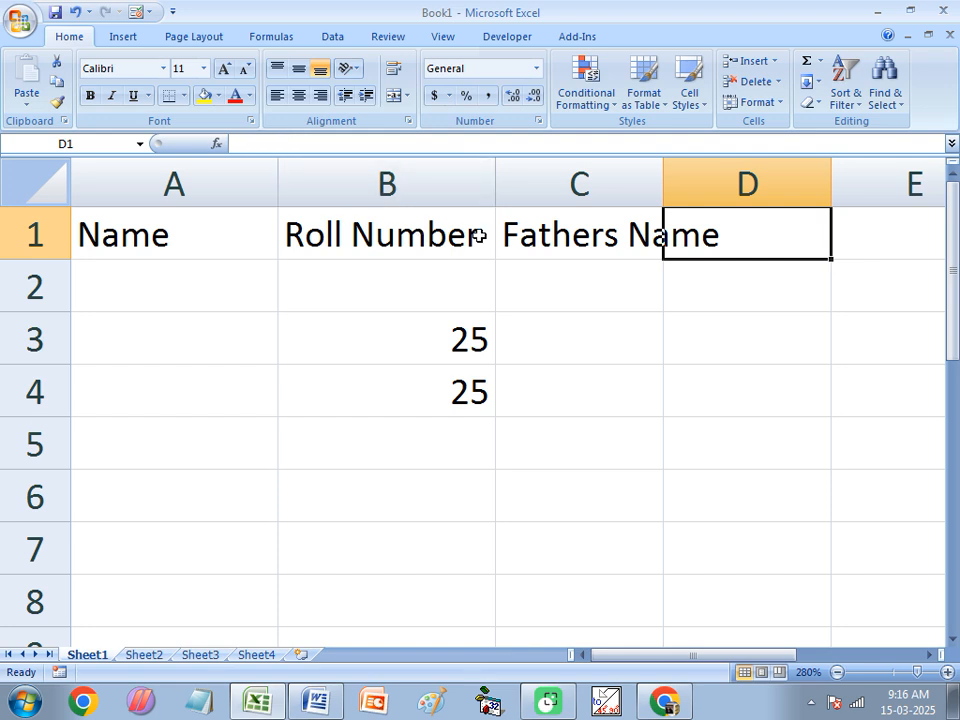
{"action": "left_click", "coordinate": [572, 244]}
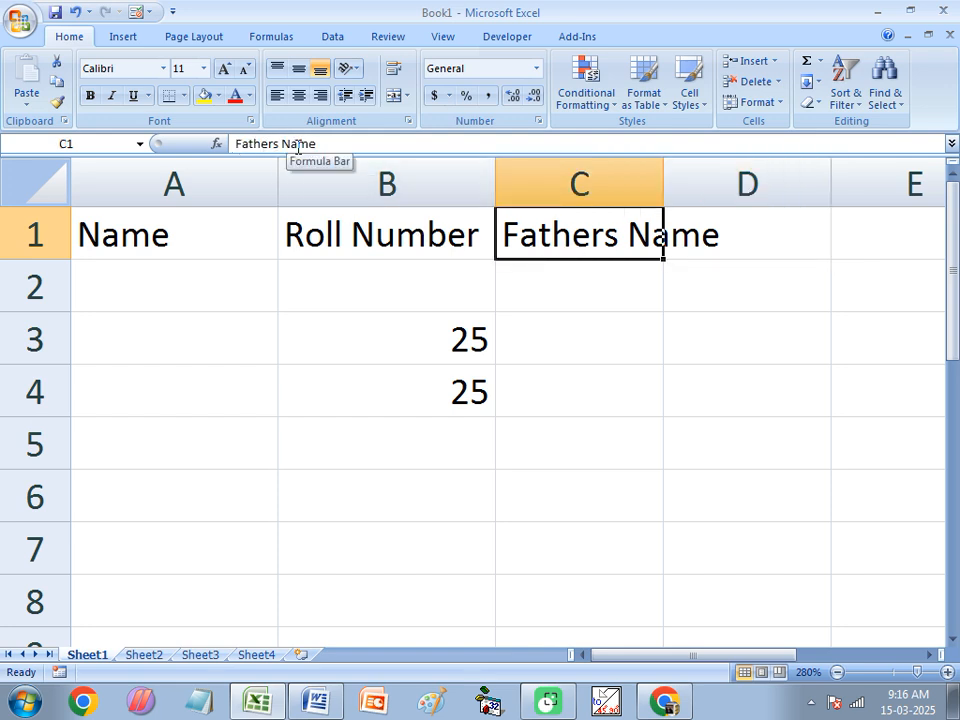
{"action": "left_click", "coordinate": [679, 276]}
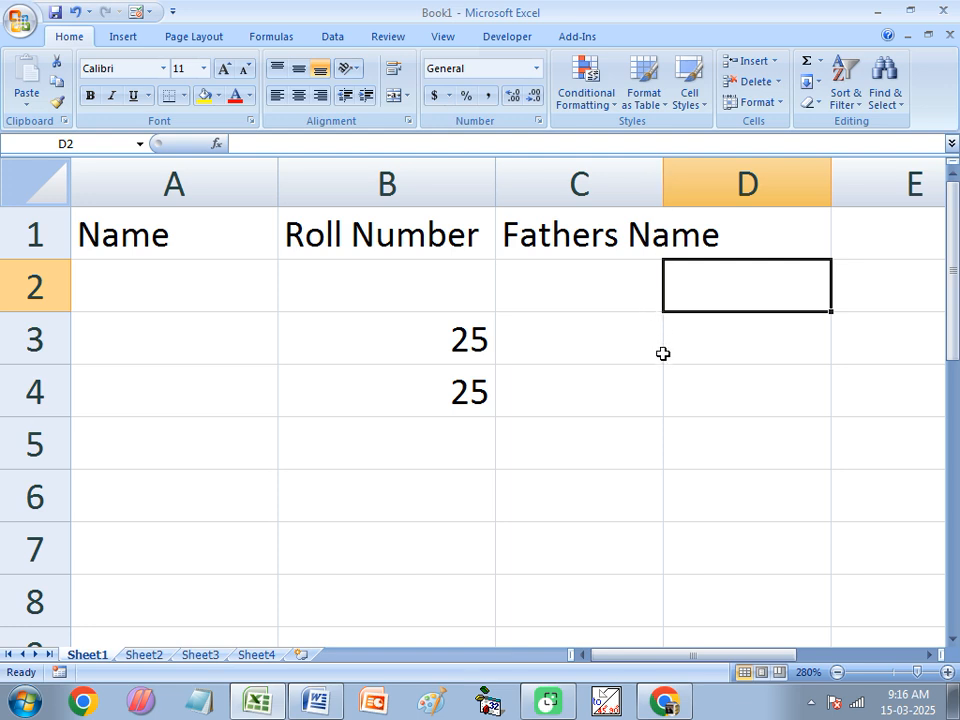
{"action": "left_click_drag", "start_coordinate": [664, 175], "coordinate": [728, 178]}
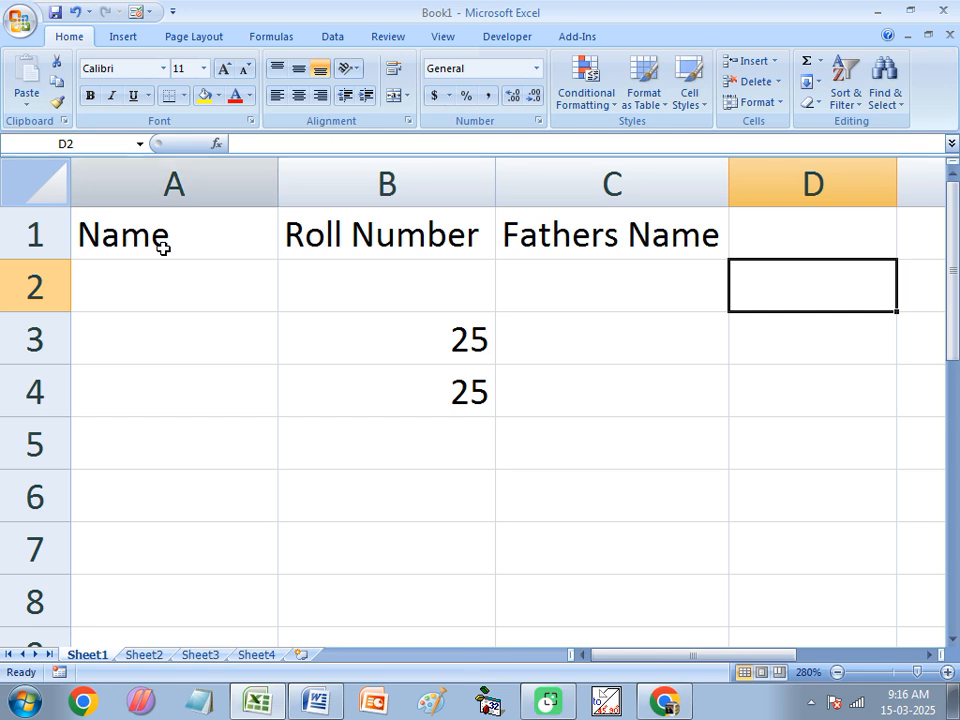
Clear the contents of the range A1:C5.
{"action": "left_click_drag", "start_coordinate": [150, 240], "coordinate": [603, 435]}
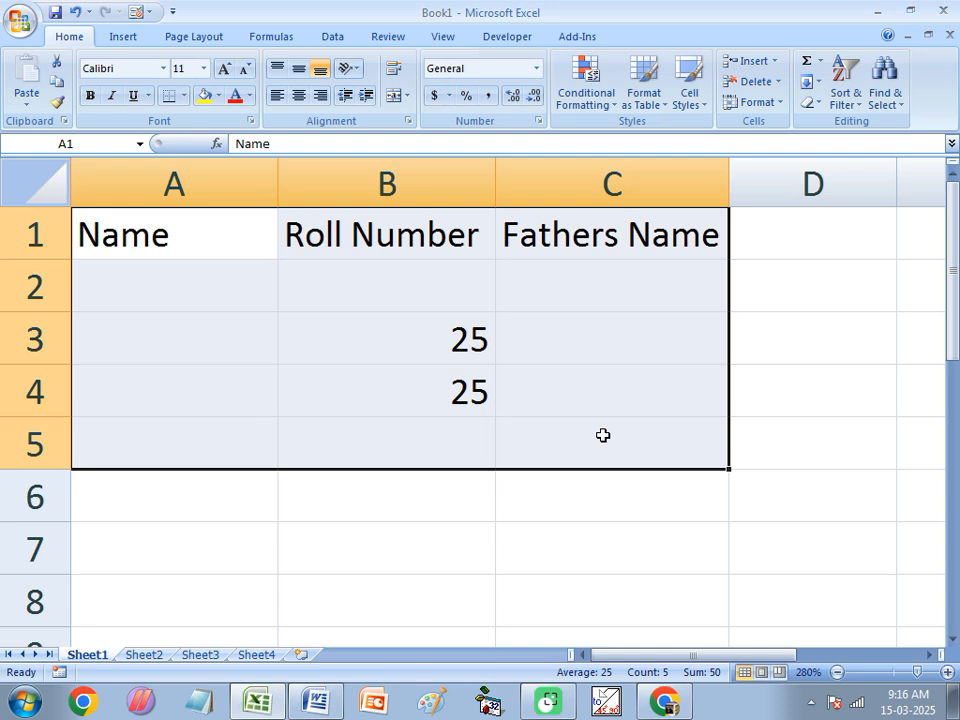
{"action": "key", "text": "Delete"}
{"action": "left_click", "coordinate": [215, 289]}
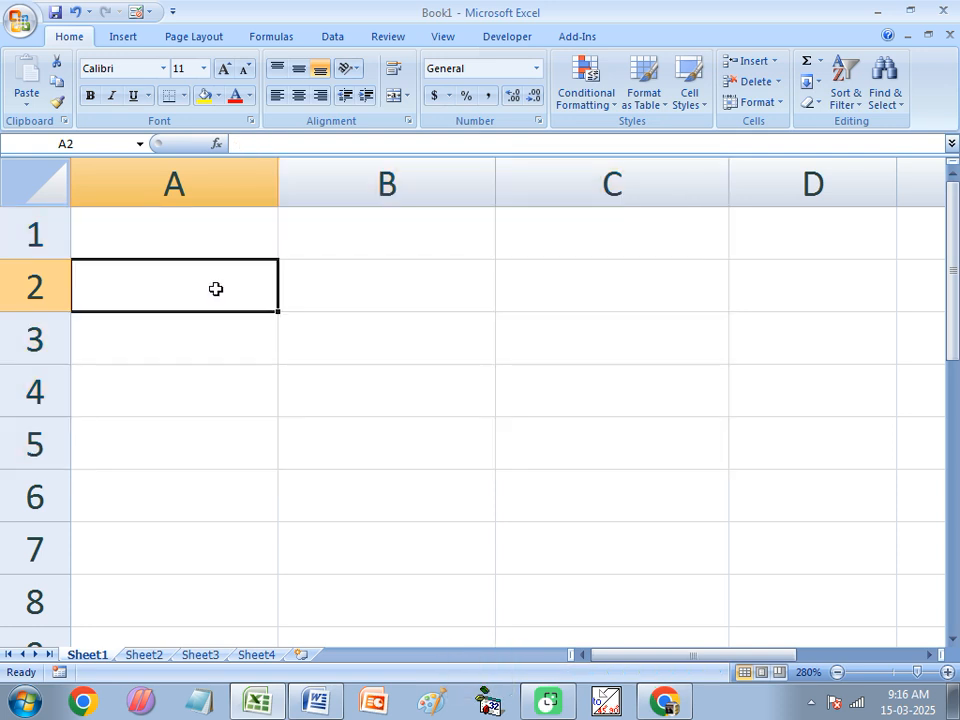
Enter the addition formula =5+26+35+25+35+55+14+58 in cell A3.
{"action": "left_click", "coordinate": [182, 335]}
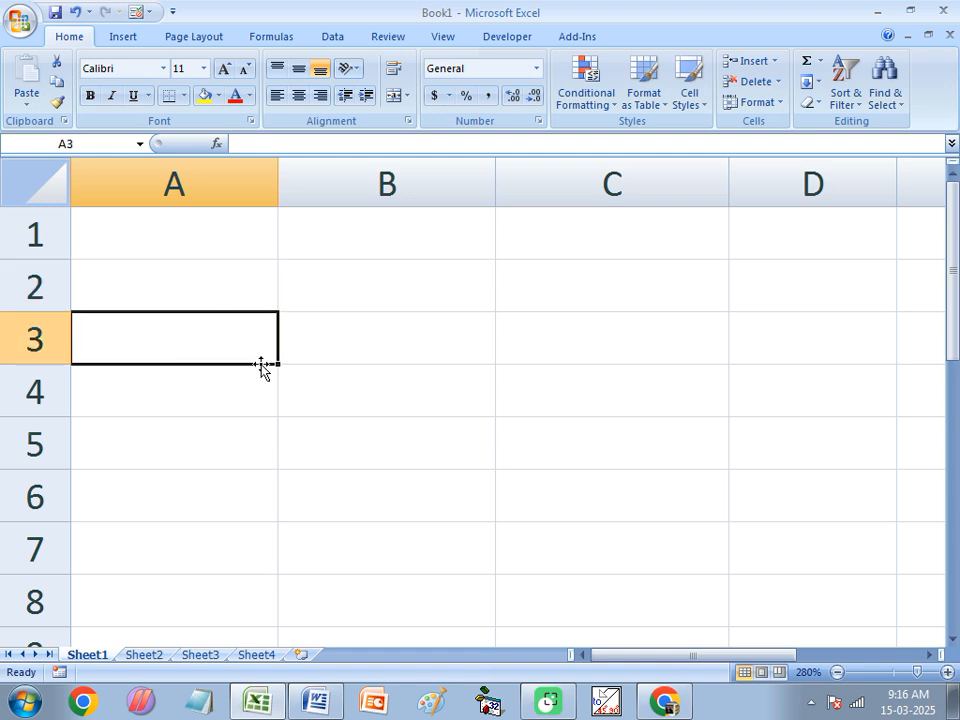
{"action": "type", "text": "=5"}
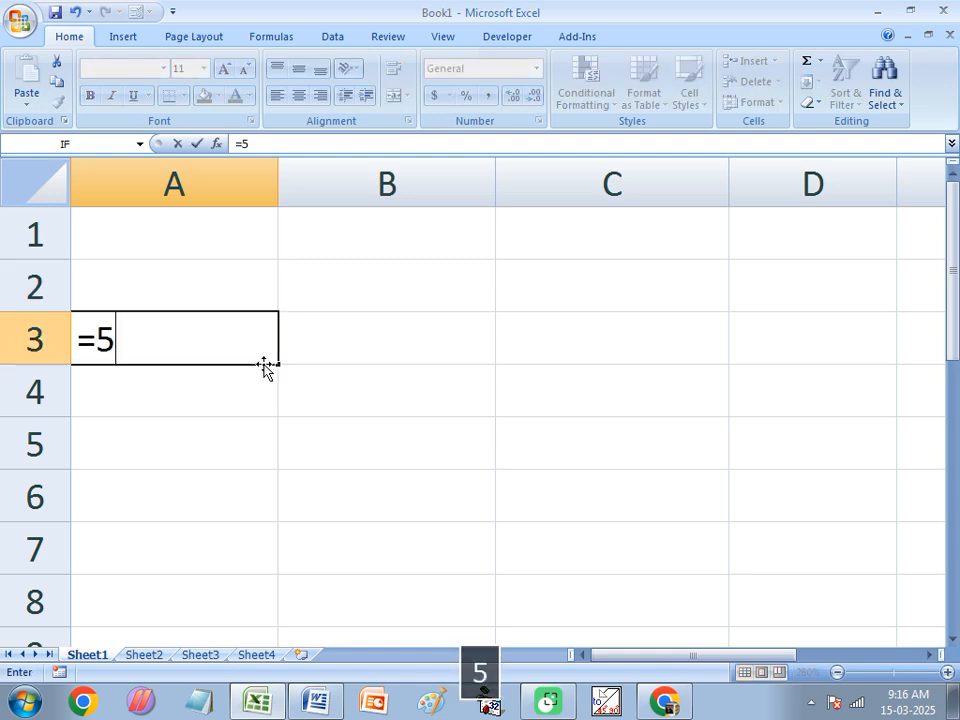
{"action": "type", "text": "+26"}
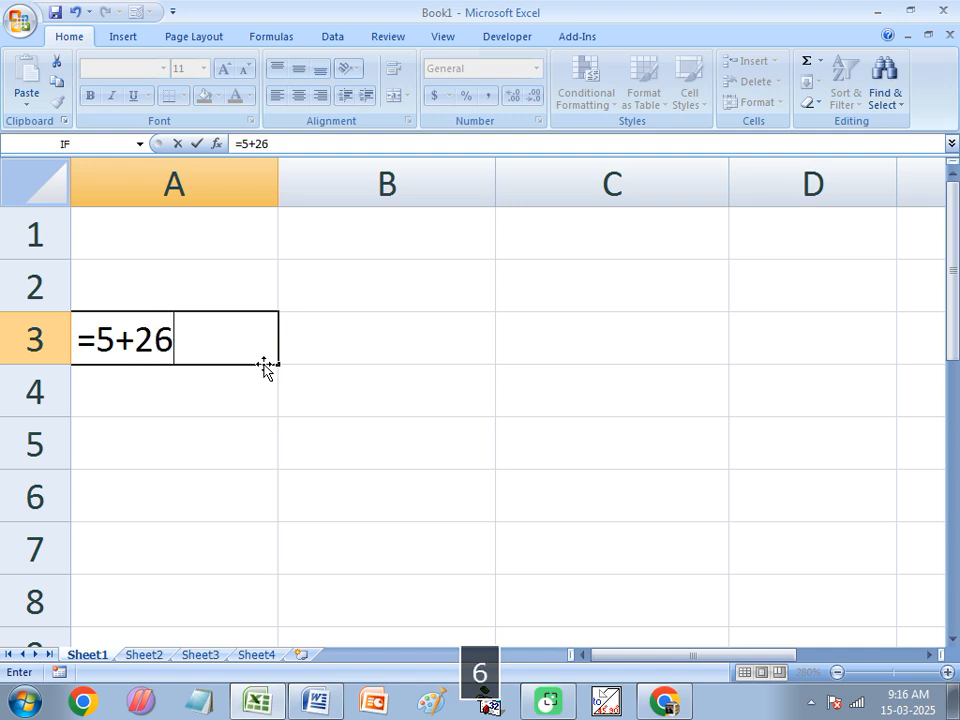
{"action": "type", "text": "+35+"}
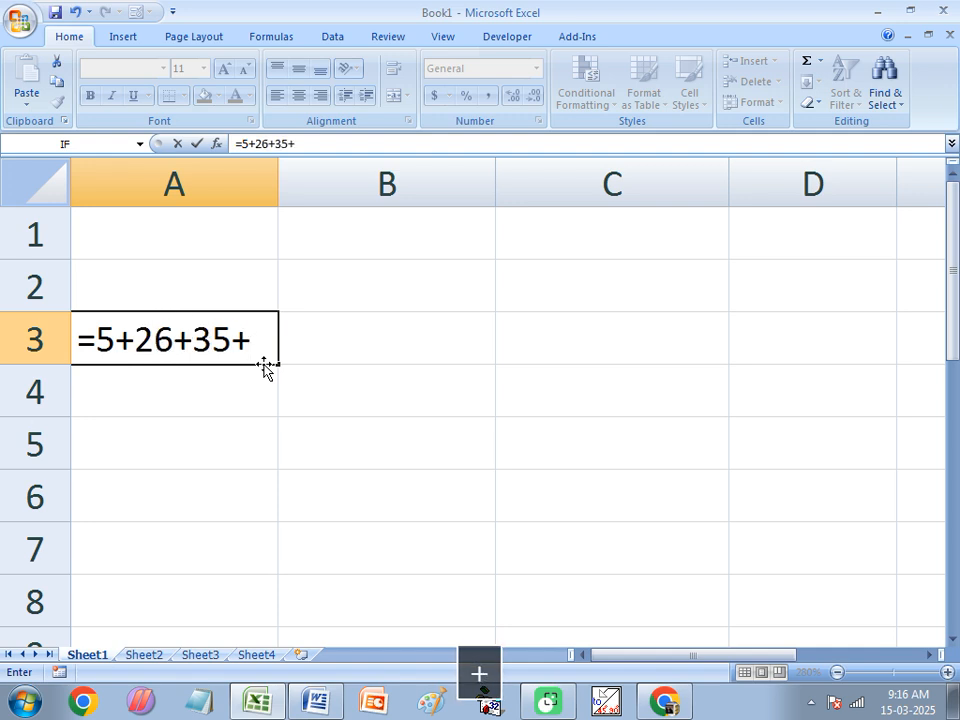
{"action": "type", "text": "25+35+"}
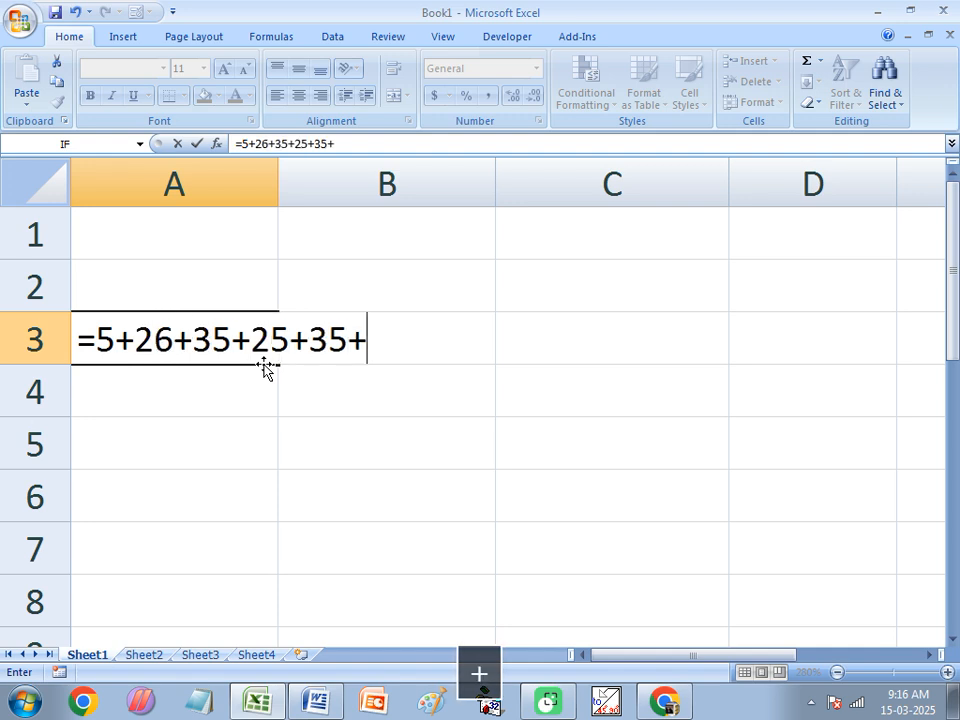
{"action": "type", "text": "55+14+58"}
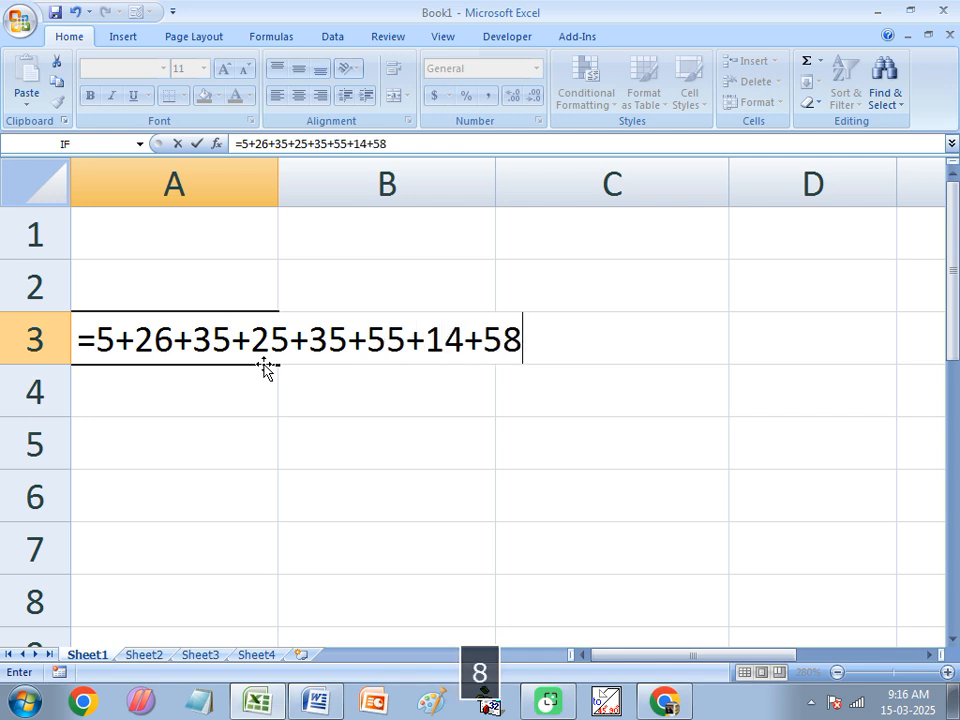
{"action": "key", "text": "Return"}
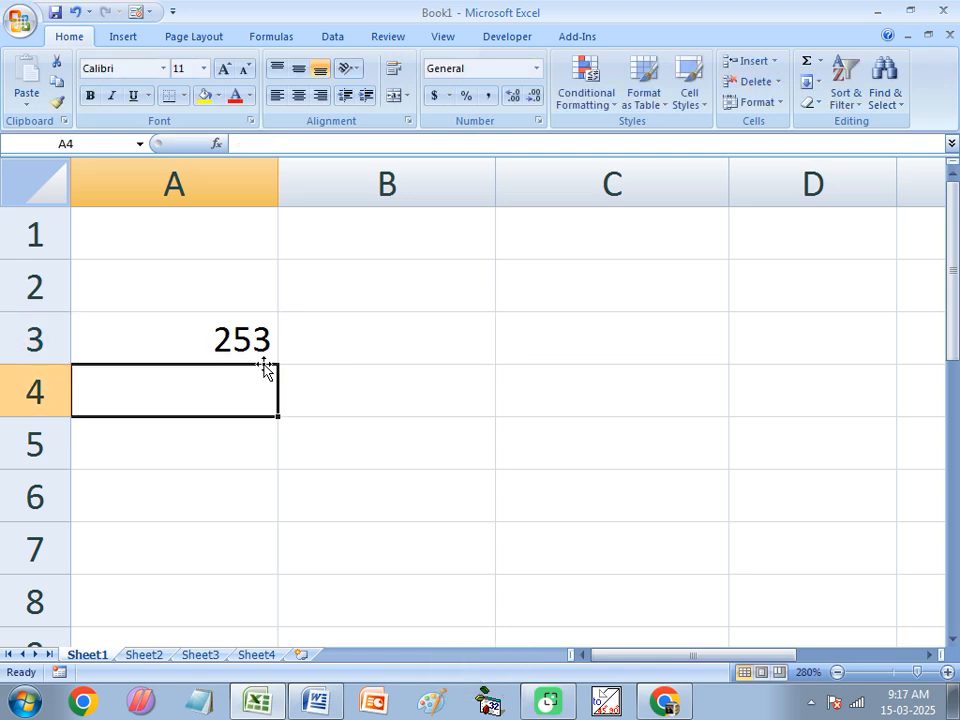
Remove the leading equals sign from the formula in cell A3 so it is stored as plain text.
{"action": "left_click", "coordinate": [231, 335]}
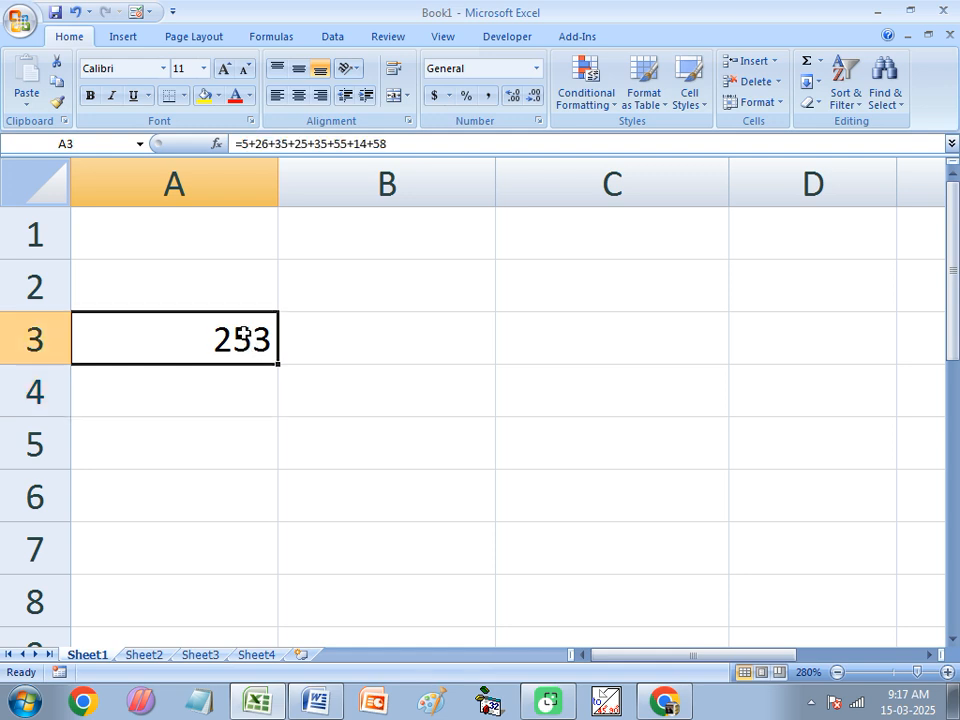
{"action": "double_click", "coordinate": [253, 339]}
{"action": "left_click_drag", "start_coordinate": [95, 341], "coordinate": [79, 343]}
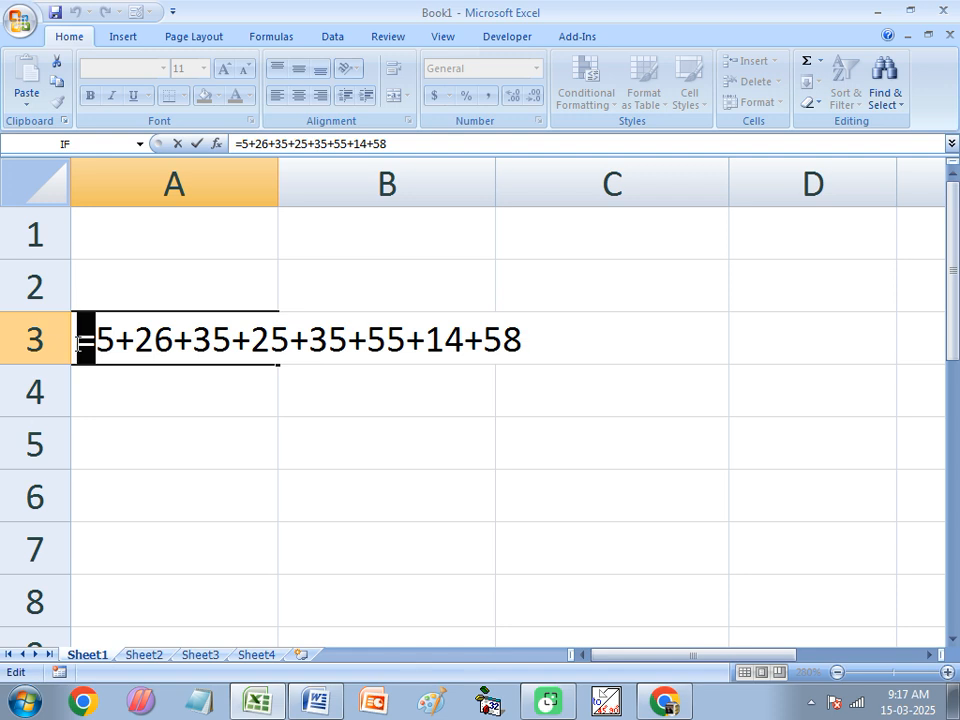
{"action": "key", "text": "BackSpace"}
{"action": "key", "text": "Return"}
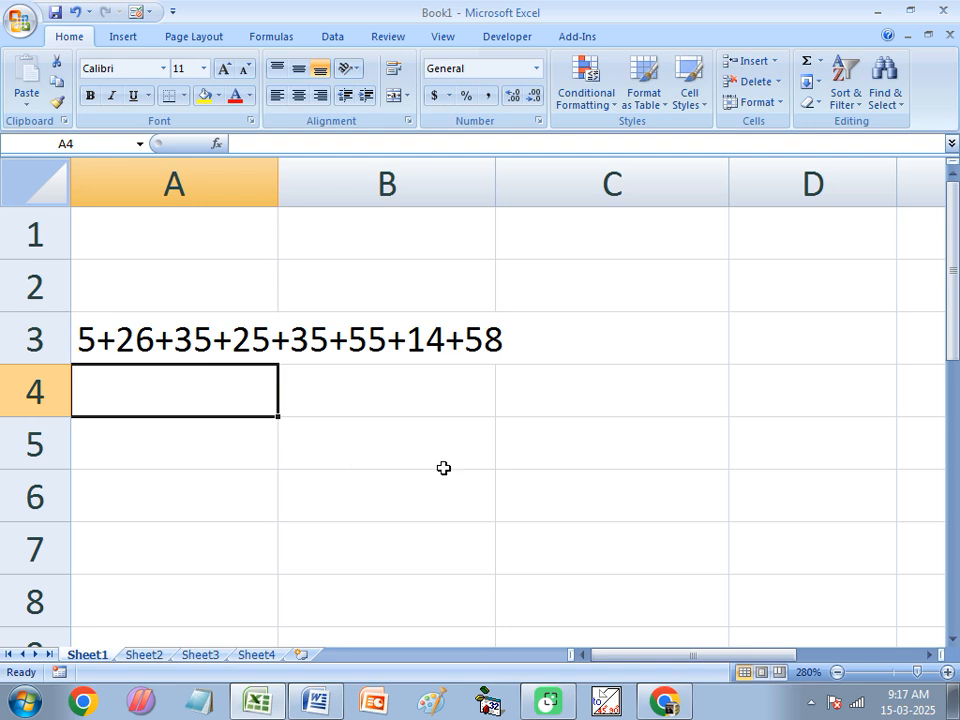
Enter the text Rajarampur Youth Computer in cell A5.
{"action": "left_click", "coordinate": [169, 456]}
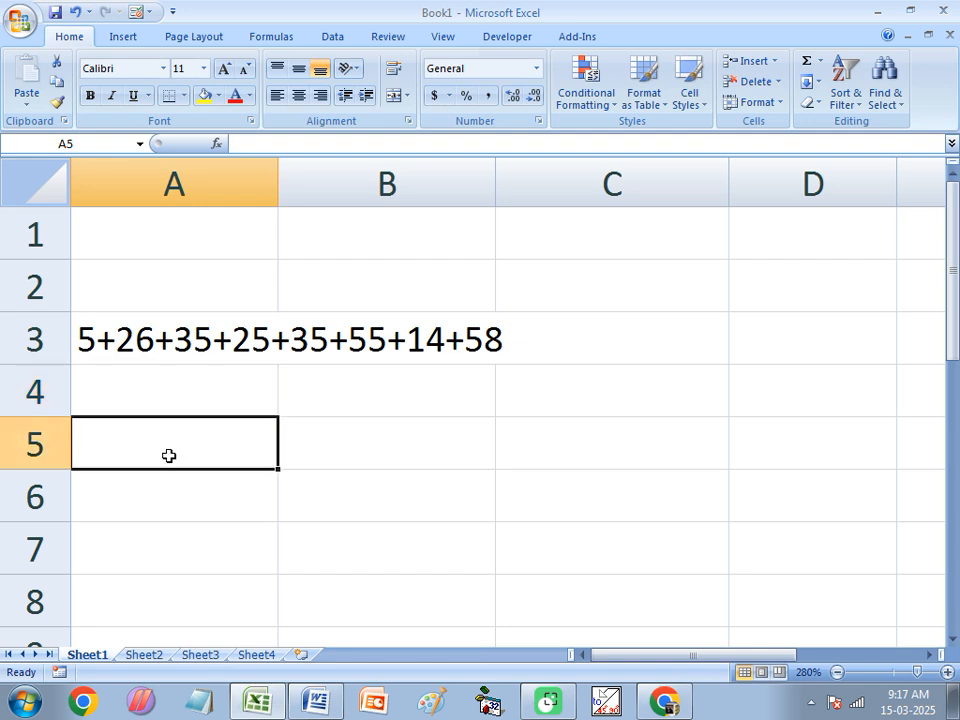
{"action": "type", "text": "Rajaram"}
{"action": "type", "text": "pur"}
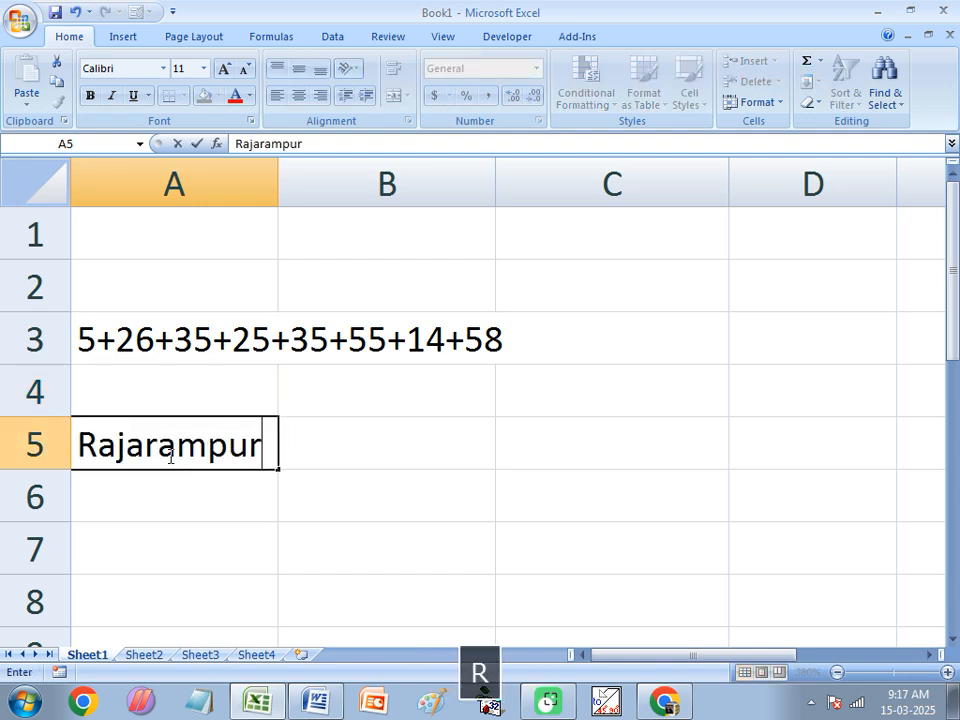
{"action": "type", "text": " Youth "}
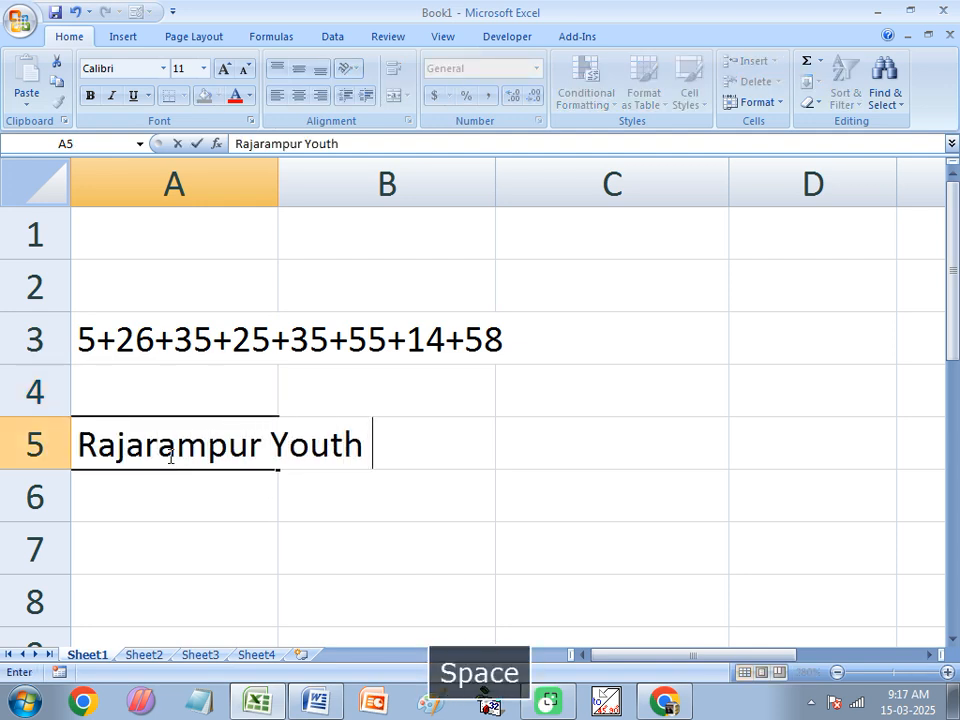
{"action": "type", "text": "Computer"}
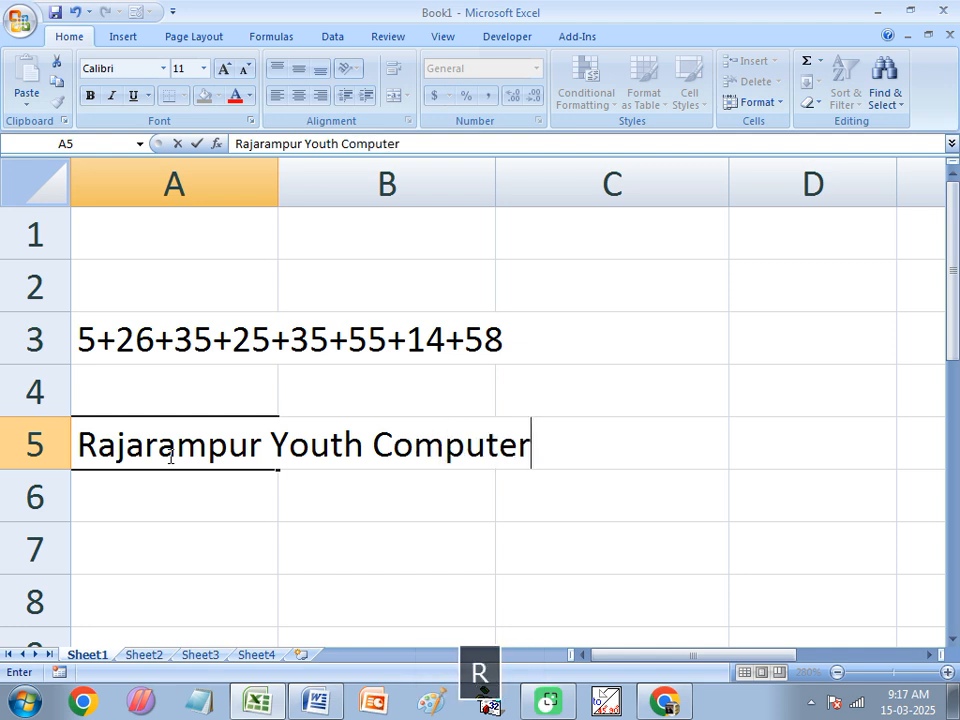
{"action": "key", "text": "ctrl+Return"}
{"action": "left_click", "coordinate": [189, 525]}
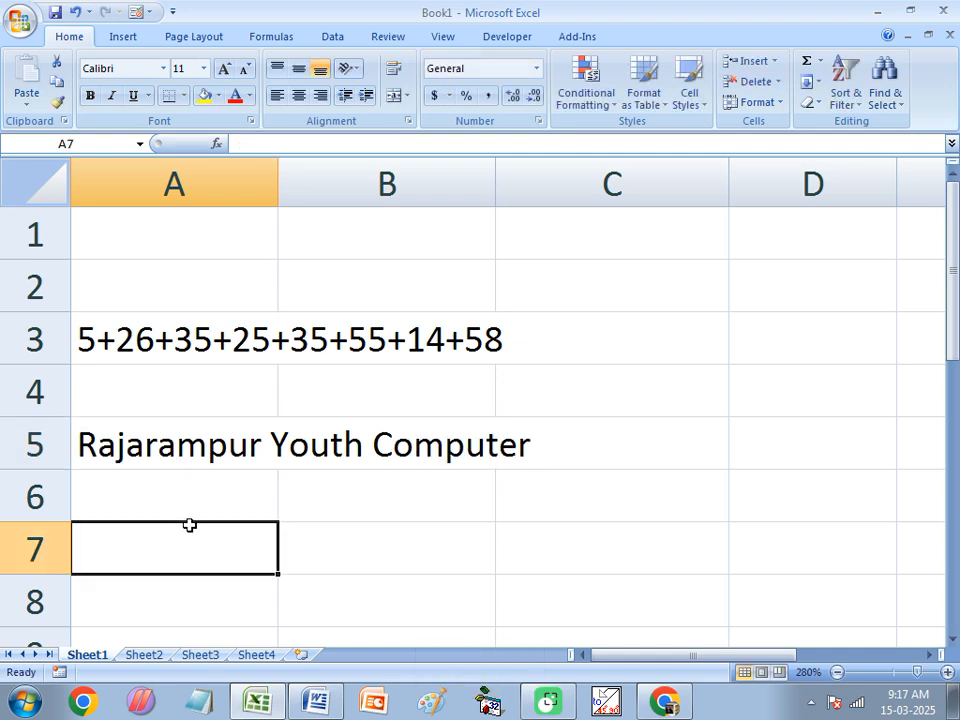
Compare the contents of cells A3 and A5 in the formula bar, and inspect the start of A3's text in edit mode.
{"action": "left_click", "coordinate": [138, 454]}
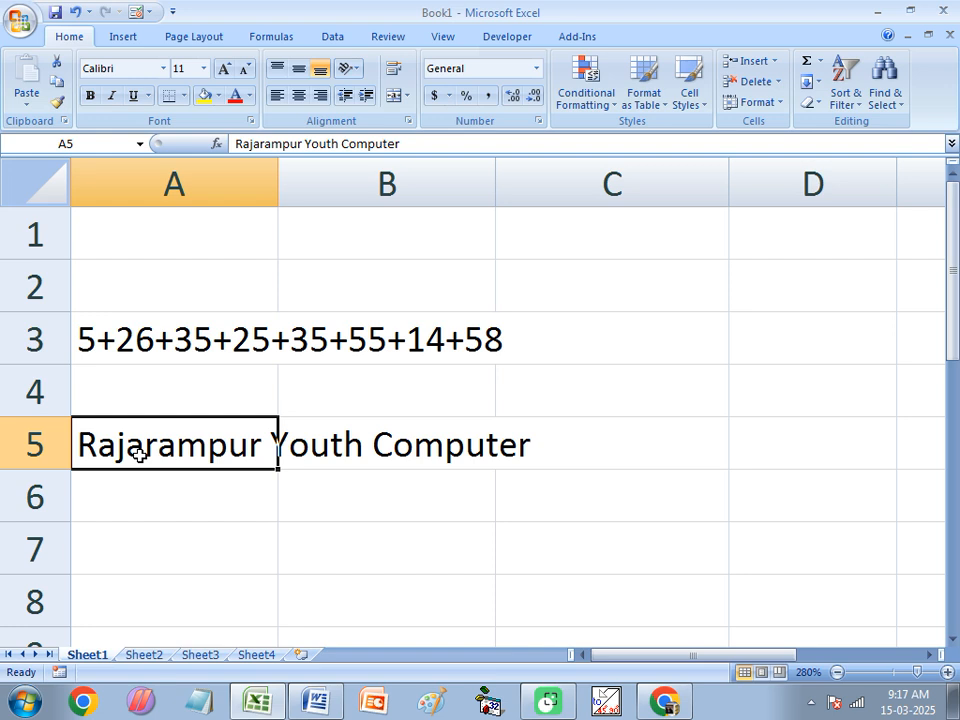
{"action": "left_click", "coordinate": [163, 339]}
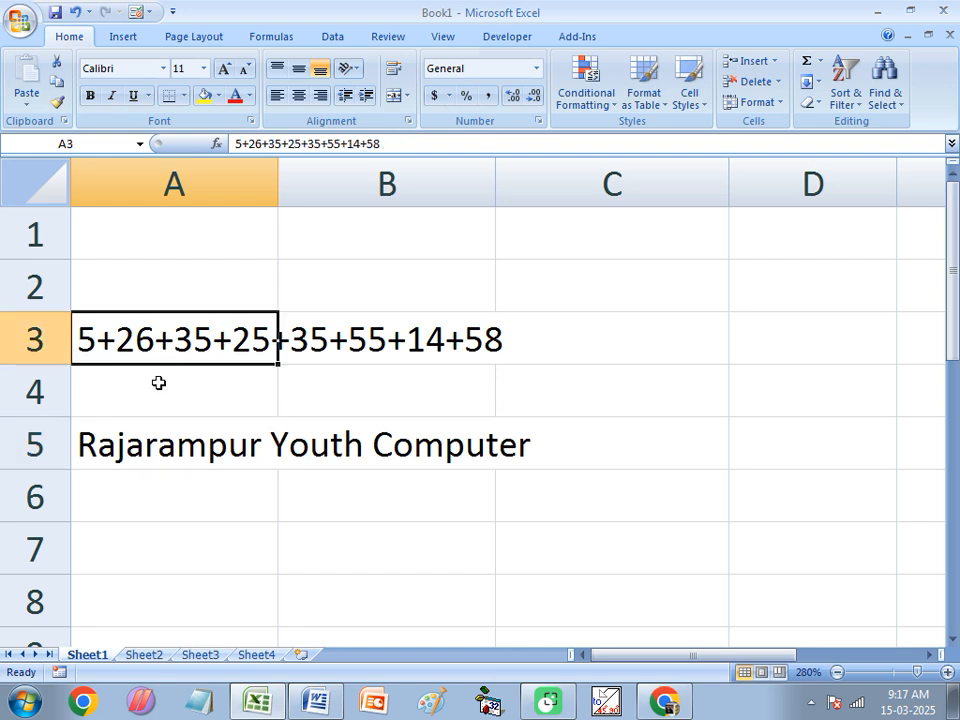
{"action": "left_click", "coordinate": [145, 452]}
{"action": "left_click", "coordinate": [150, 350]}
{"action": "double_click", "coordinate": [79, 337]}
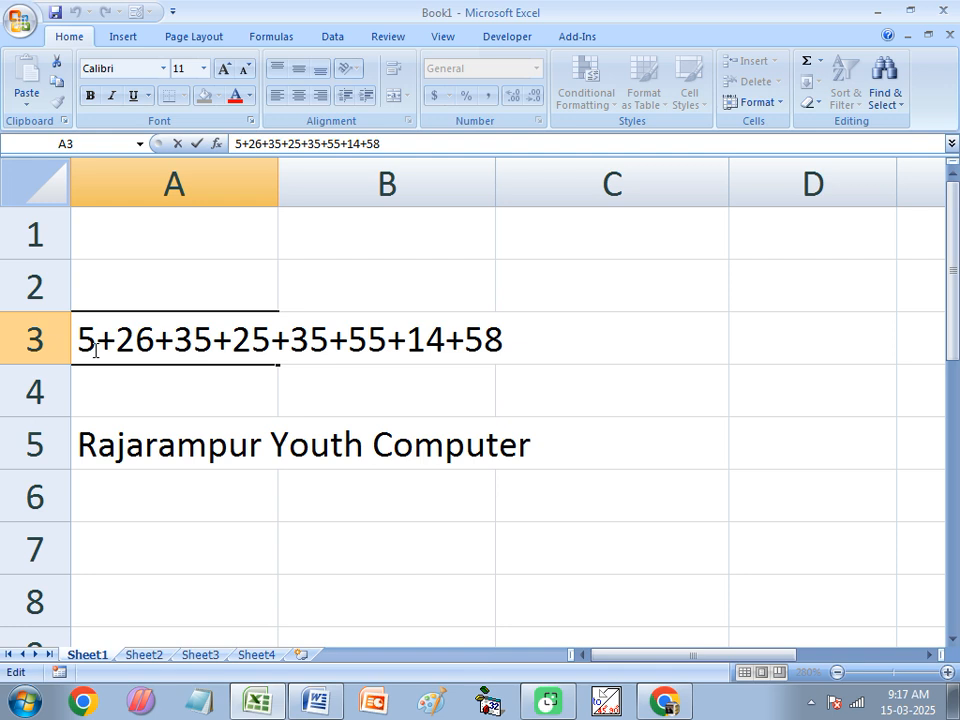
{"action": "left_click", "coordinate": [118, 403]}
{"action": "left_click", "coordinate": [128, 347]}
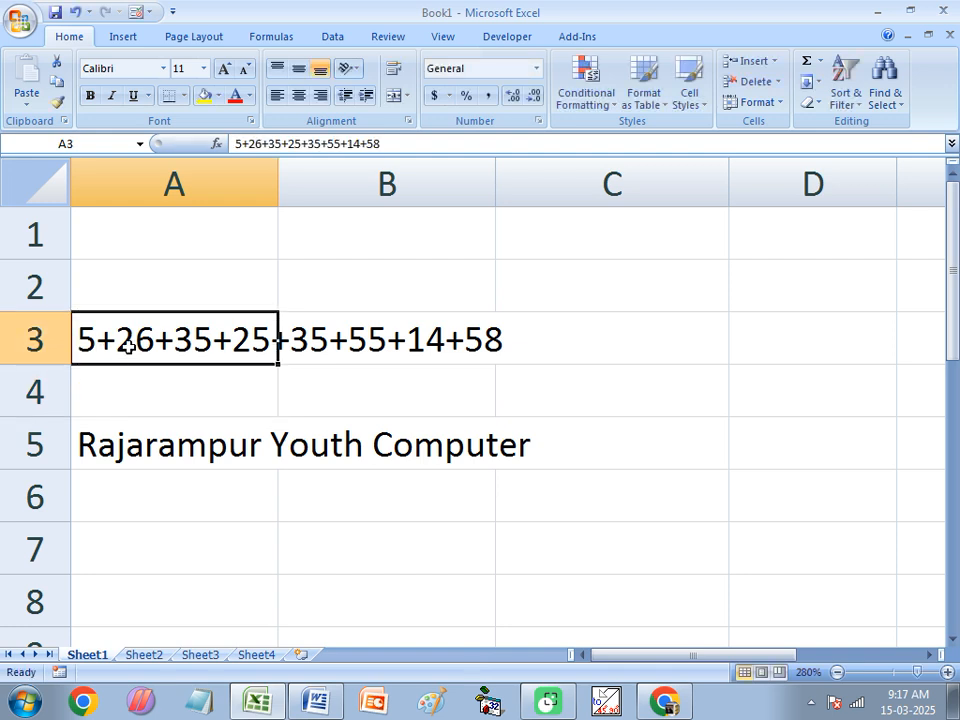
{"action": "double_click", "coordinate": [85, 338]}
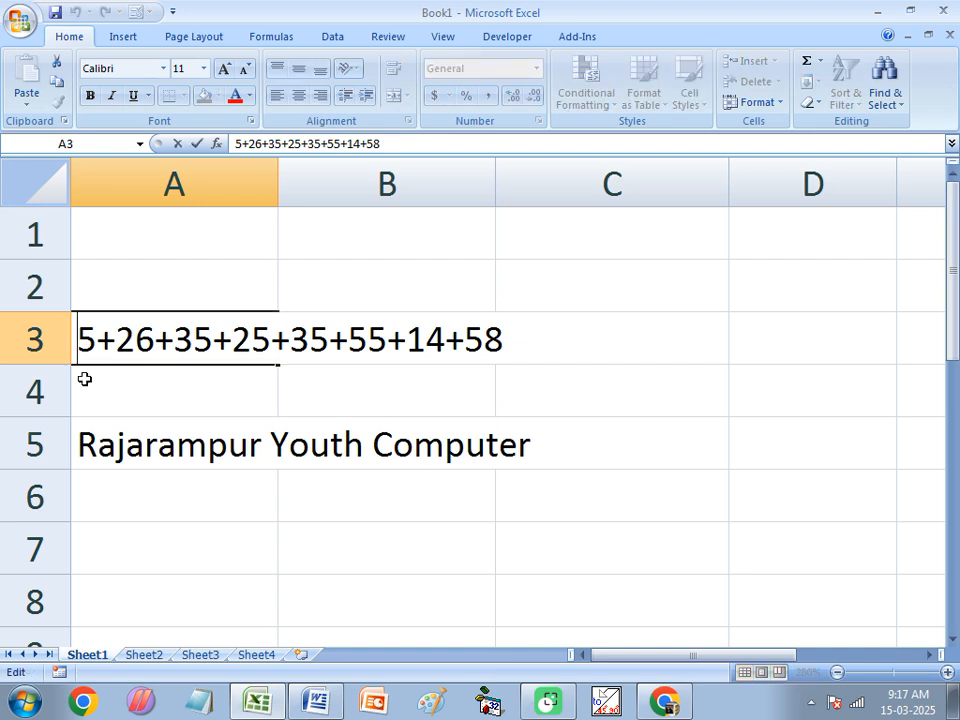
{"action": "left_click", "coordinate": [91, 384]}
Add an equals sign before A3's text through the formula bar, and reselect the cell to view its formula.
{"action": "left_click", "coordinate": [105, 337]}
{"action": "left_click", "coordinate": [238, 144]}
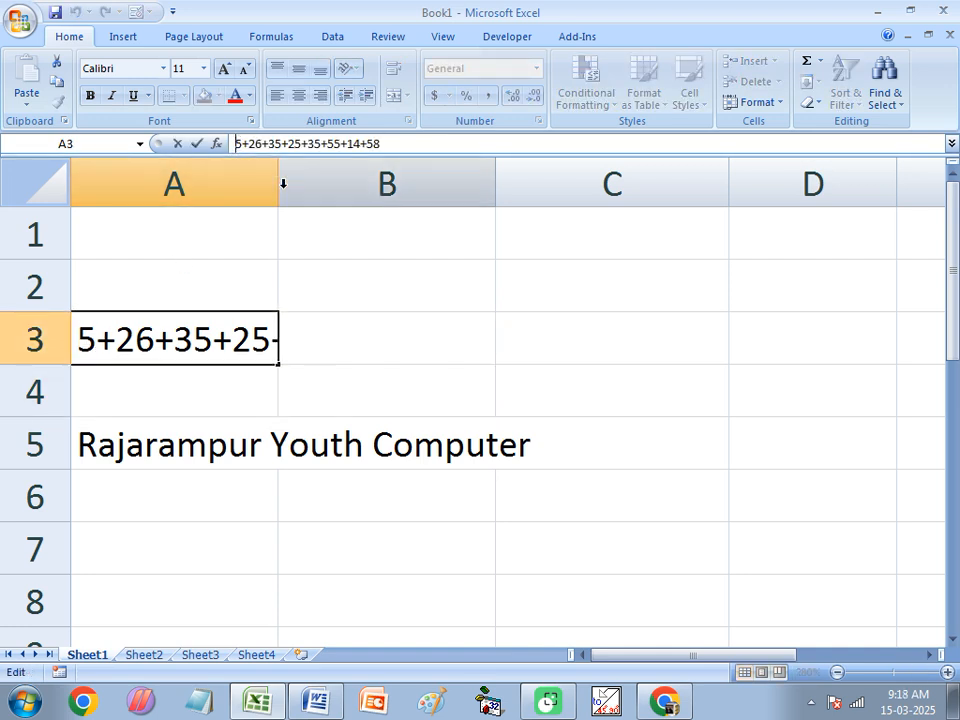
{"action": "type", "text": "="}
{"action": "key", "text": "Return"}
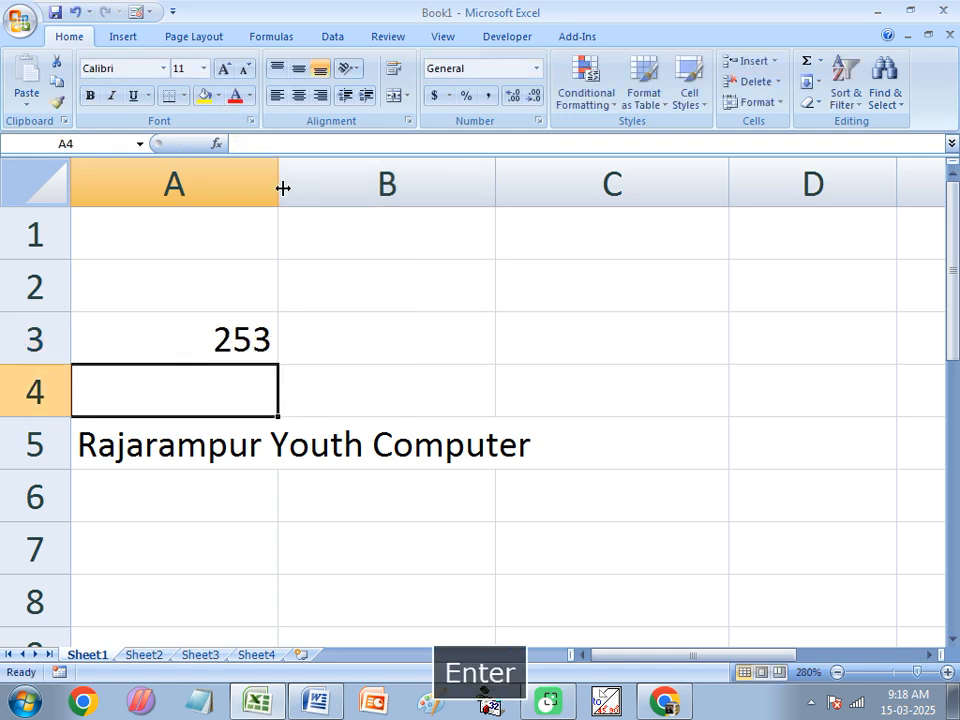
{"action": "left_click", "coordinate": [242, 337]}
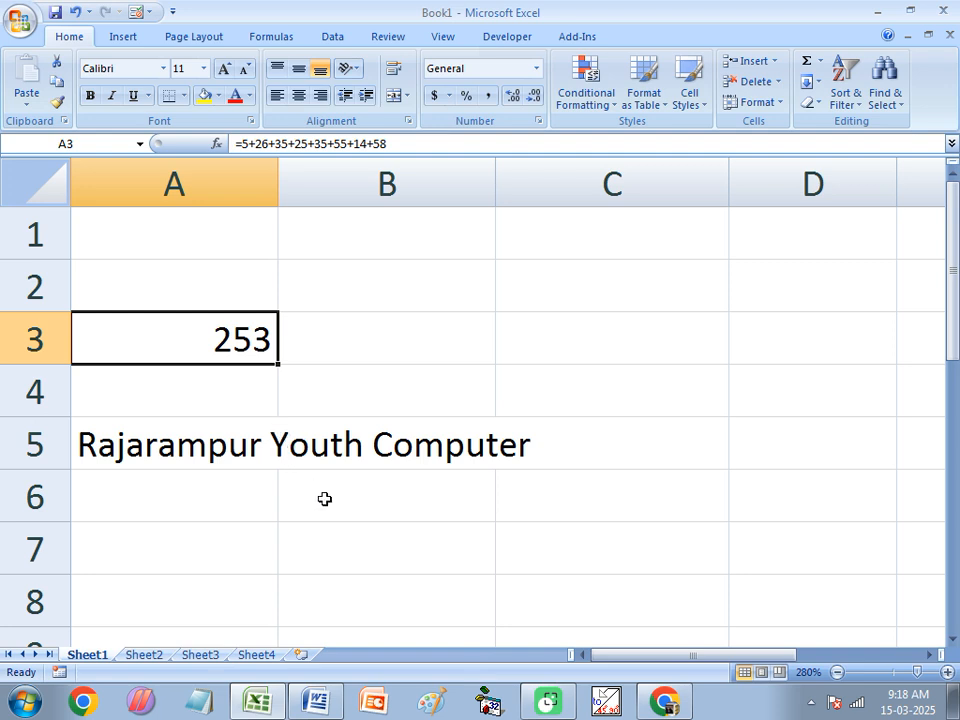
Clear the contents of cells A3 to C6 and select cell B4.
{"action": "left_click_drag", "start_coordinate": [174, 339], "coordinate": [512, 487]}
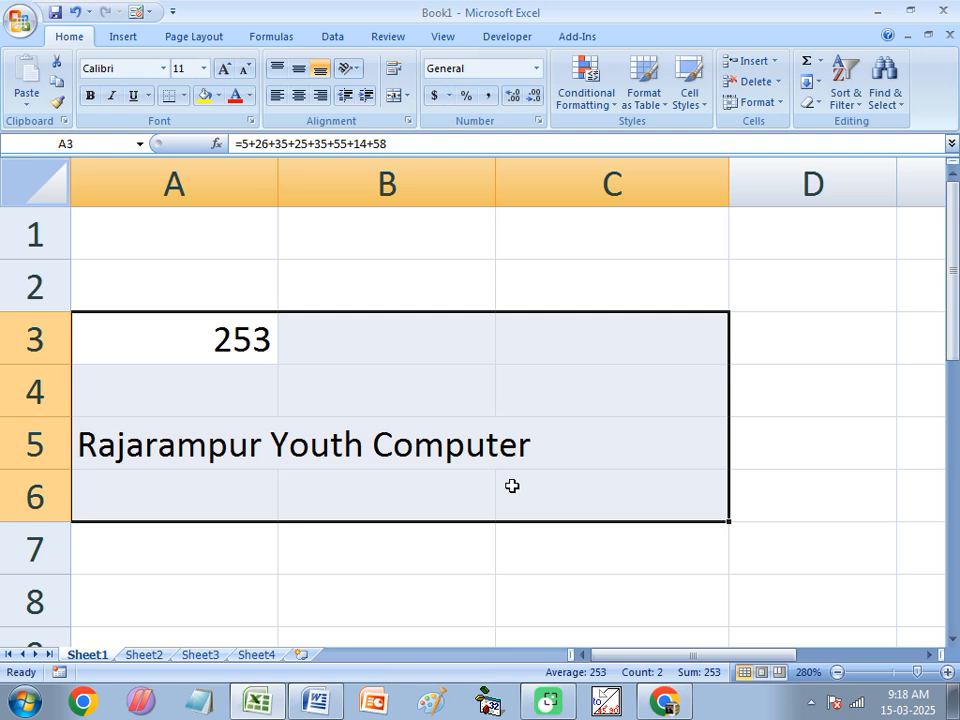
{"action": "key", "text": "Delete"}
{"action": "left_click", "coordinate": [380, 392]}
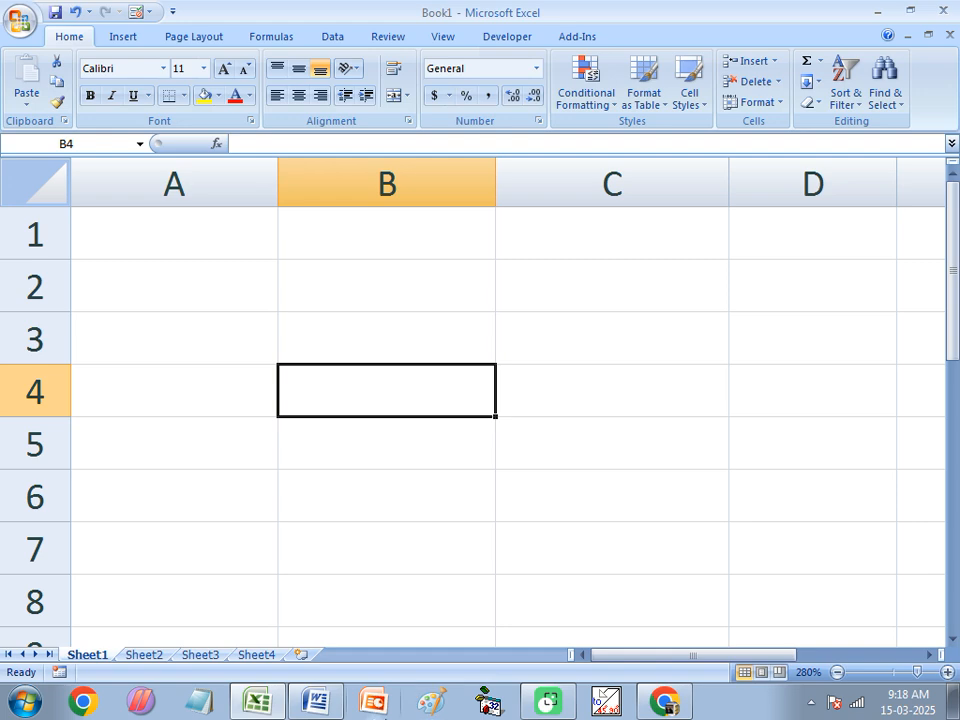
Switch to the Word document Class of CITA.docx and highlight 32767 in the note on maximum characters per cell.
{"action": "left_click", "coordinate": [315, 700]}
{"action": "scroll", "coordinate": [350, 487], "scroll_direction": "down", "scroll_amount": 1}
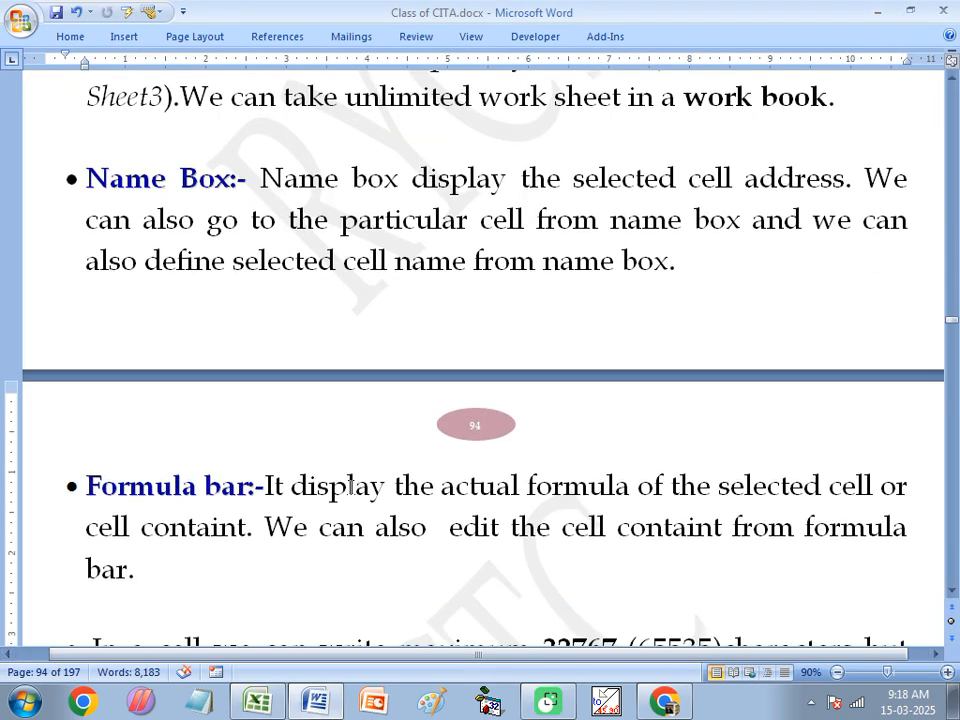
{"action": "scroll", "coordinate": [350, 487], "scroll_direction": "down", "scroll_amount": 3}
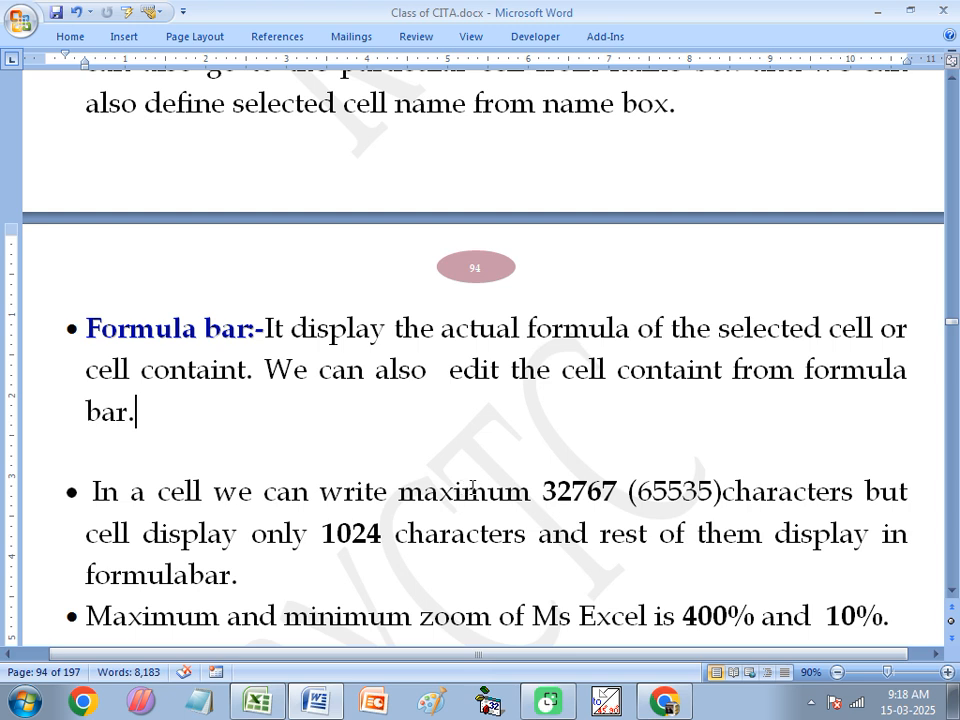
{"action": "left_click", "coordinate": [616, 490]}
{"action": "left_click_drag", "start_coordinate": [616, 490], "coordinate": [542, 491]}
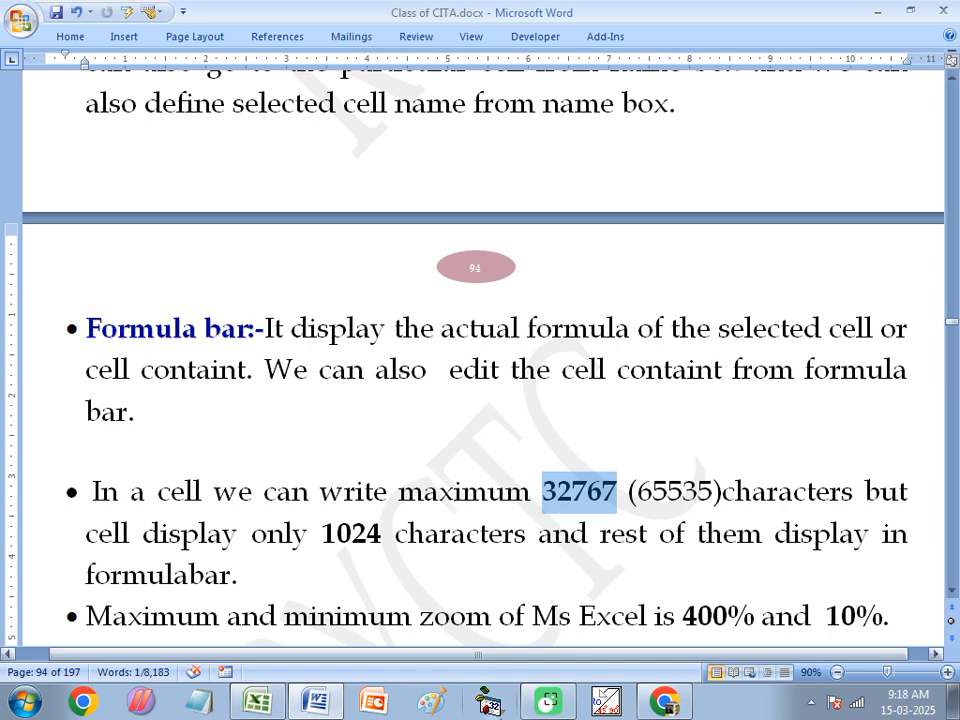
Switch back to the Excel workbook, enter a long unbroken string starting with fdsfsdfsdf in cell A1, and reselect the cell.
{"action": "left_click", "coordinate": [258, 700]}
{"action": "left_click", "coordinate": [190, 250]}
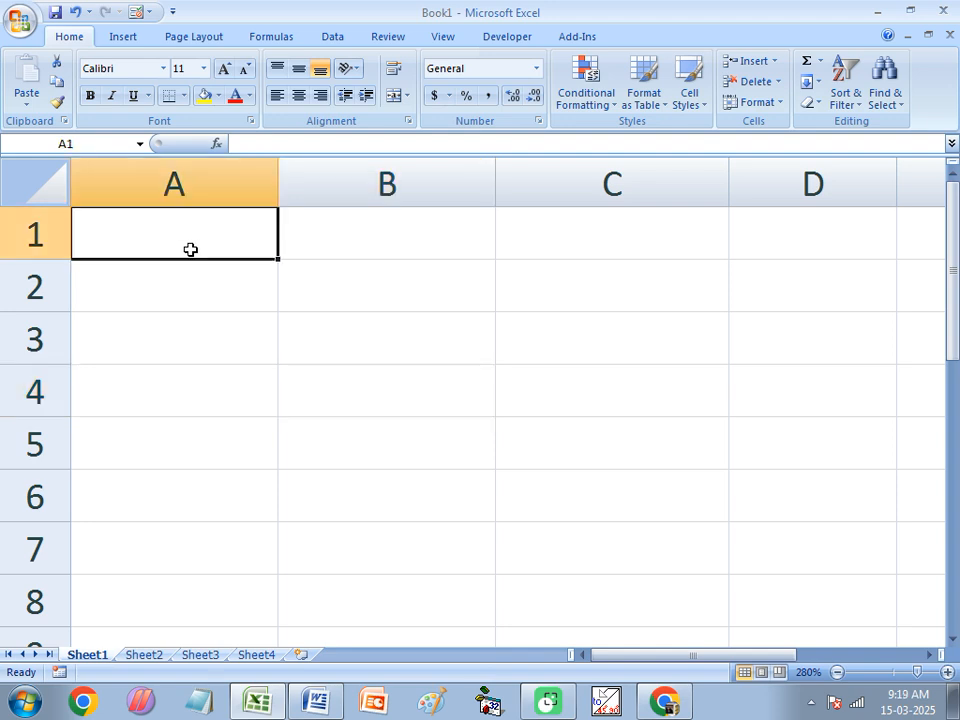
{"action": "type", "text": "fdsfsd"}
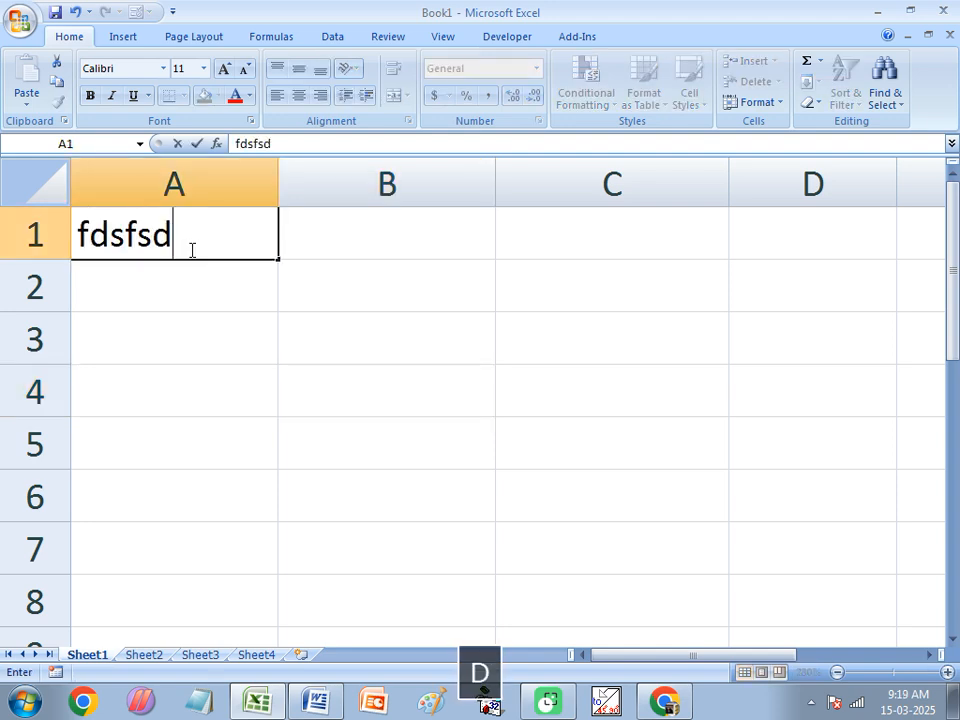
{"action": "type", "text": "fsdfsdfsdfsfsdfsdfsdf"}
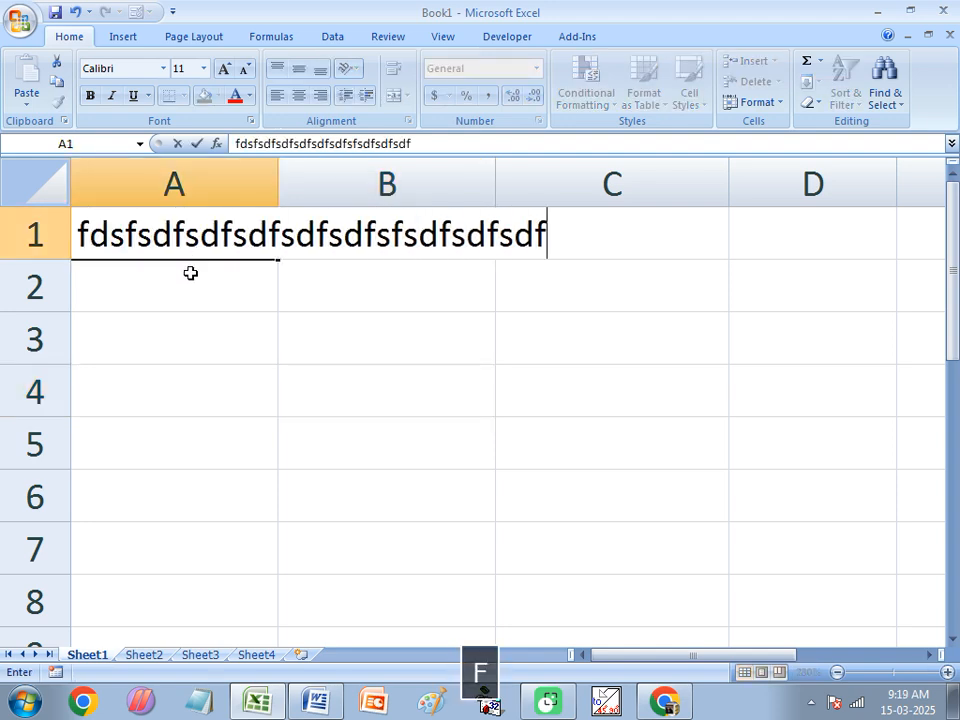
{"action": "left_click_drag", "start_coordinate": [74, 232], "coordinate": [551, 237]}
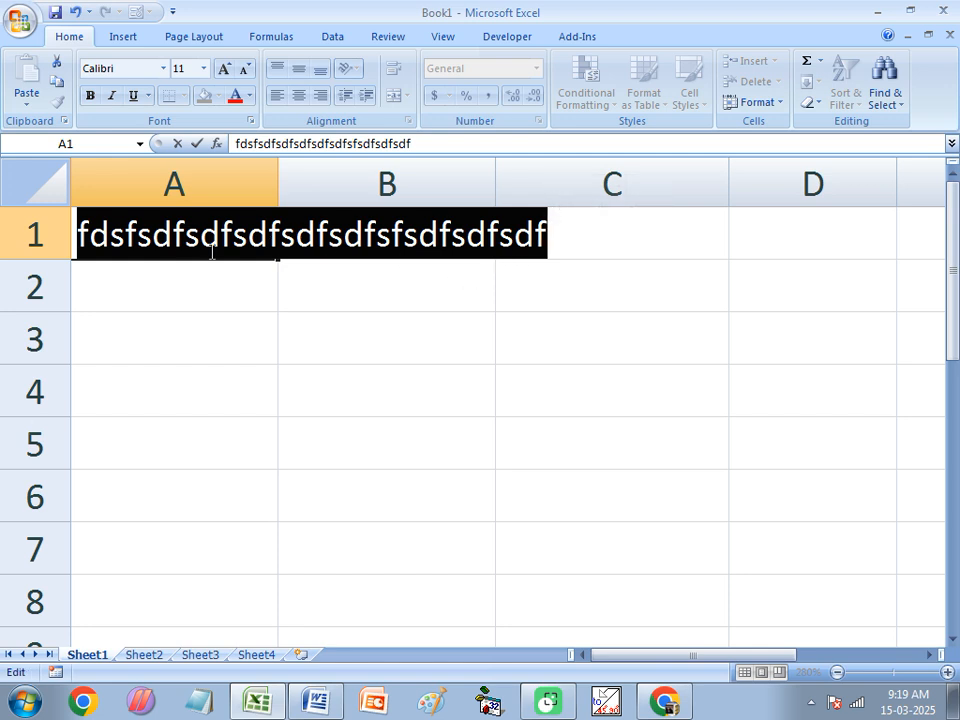
{"action": "left_click", "coordinate": [199, 281]}
{"action": "left_click", "coordinate": [176, 240]}
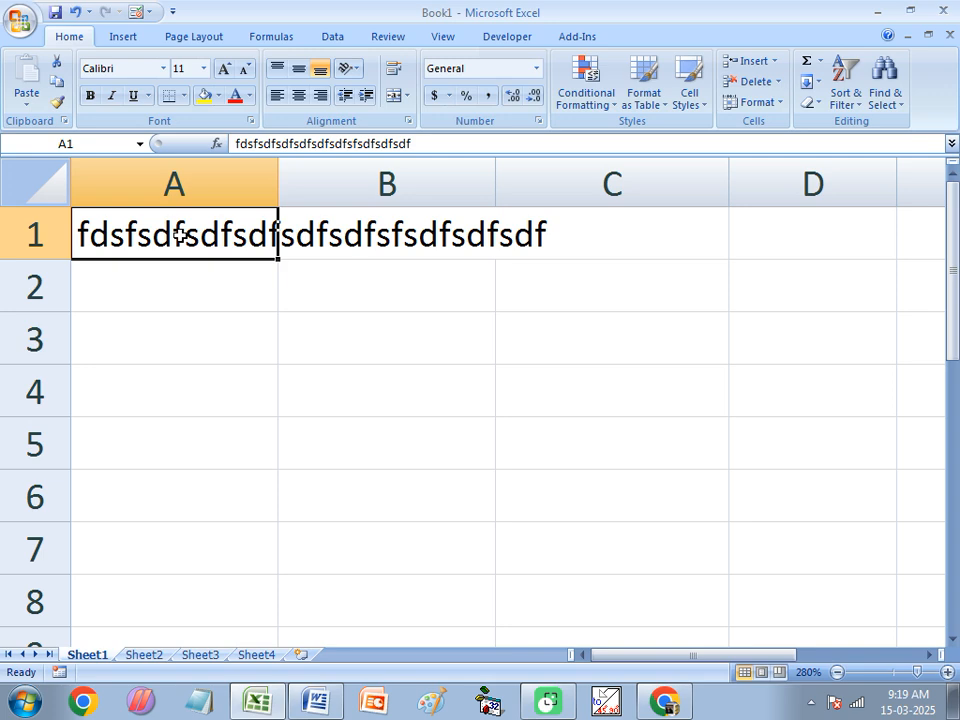
Highlight 1024 in the Word document's note on displayed characters, and return to Excel to inspect A1's text in the formula bar.
{"action": "left_click", "coordinate": [322, 710]}
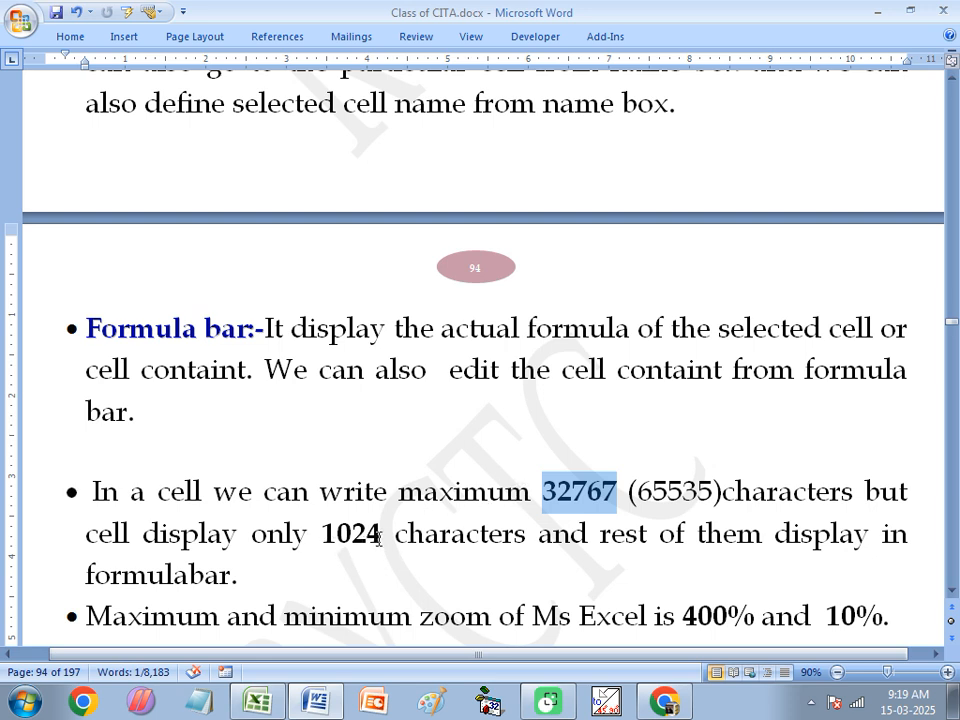
{"action": "left_click_drag", "start_coordinate": [382, 538], "coordinate": [326, 535]}
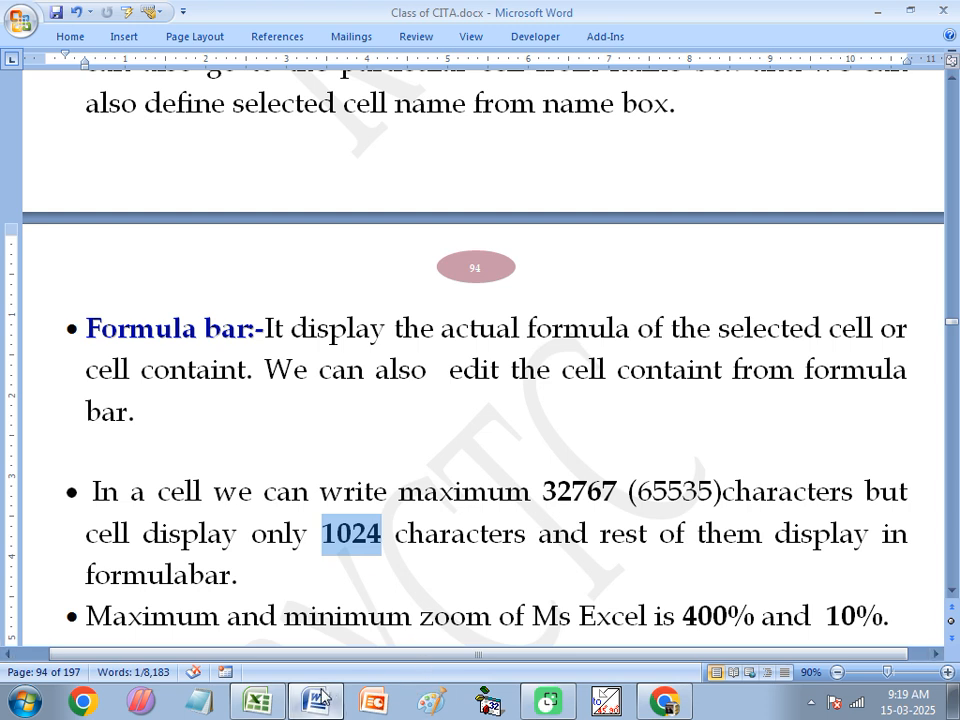
{"action": "left_click", "coordinate": [258, 702]}
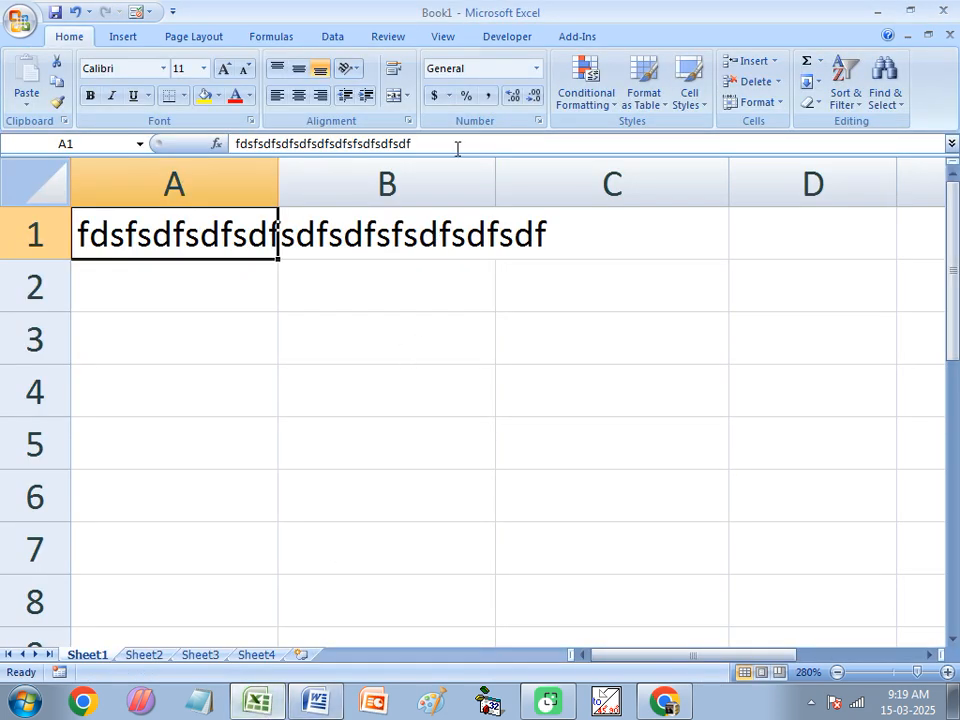
{"action": "left_click_drag", "start_coordinate": [457, 153], "coordinate": [437, 156]}
Replace the text in cell A1 with a long unbroken string starting with fasfafafa, and select cell B1.
{"action": "key", "text": "Delete"}
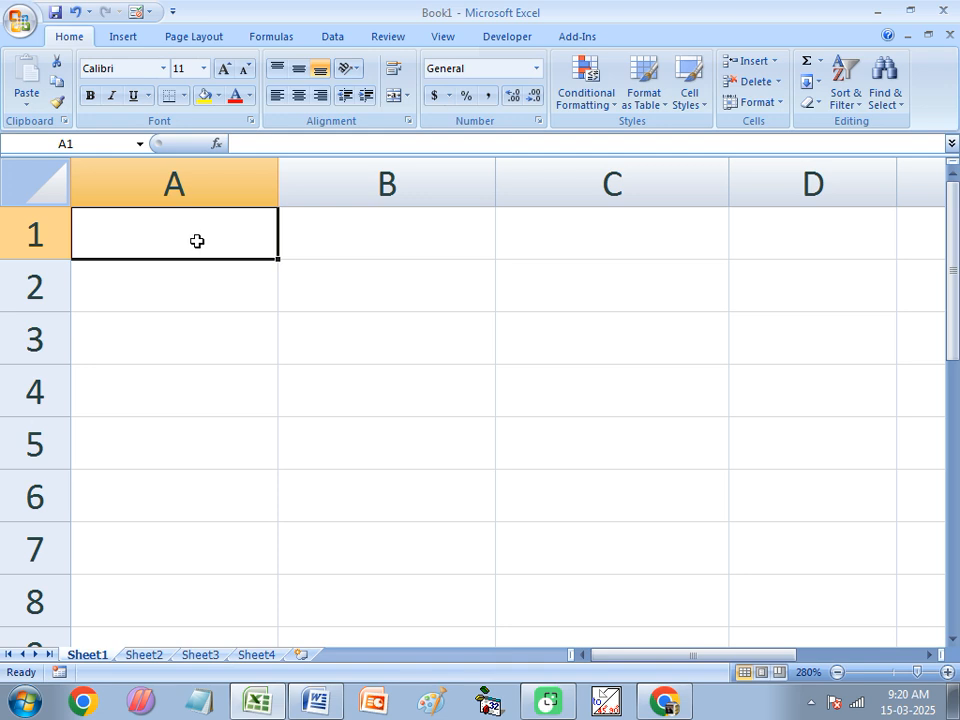
{"action": "type", "text": "fasfafafafafa"}
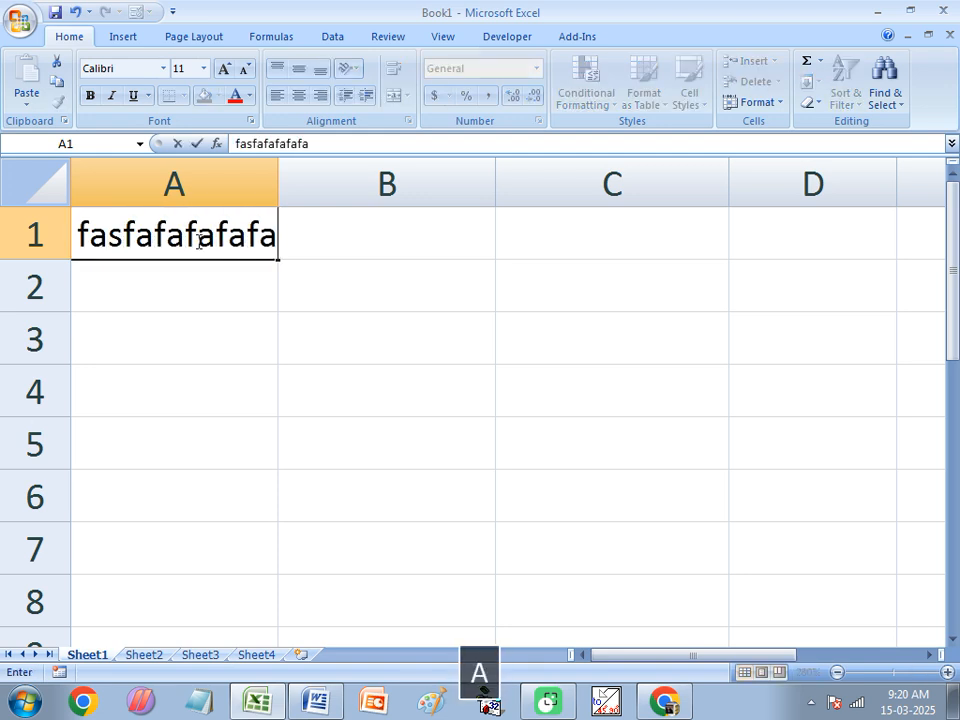
{"action": "type", "text": "fafafafafafasfasfas"}
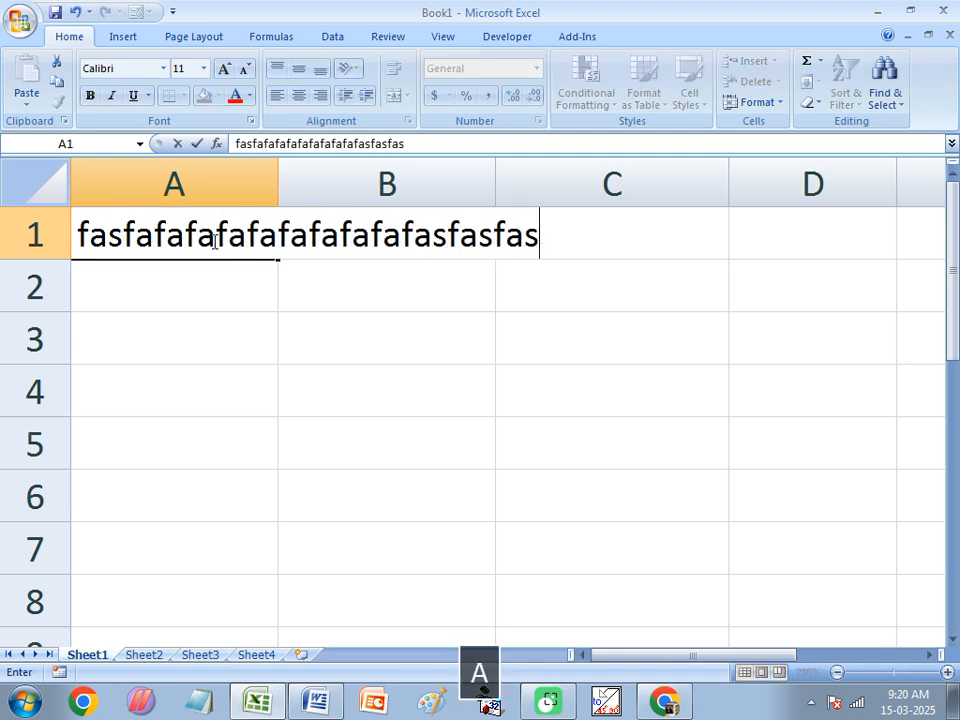
{"action": "left_click", "coordinate": [352, 265]}
{"action": "left_click", "coordinate": [326, 234]}
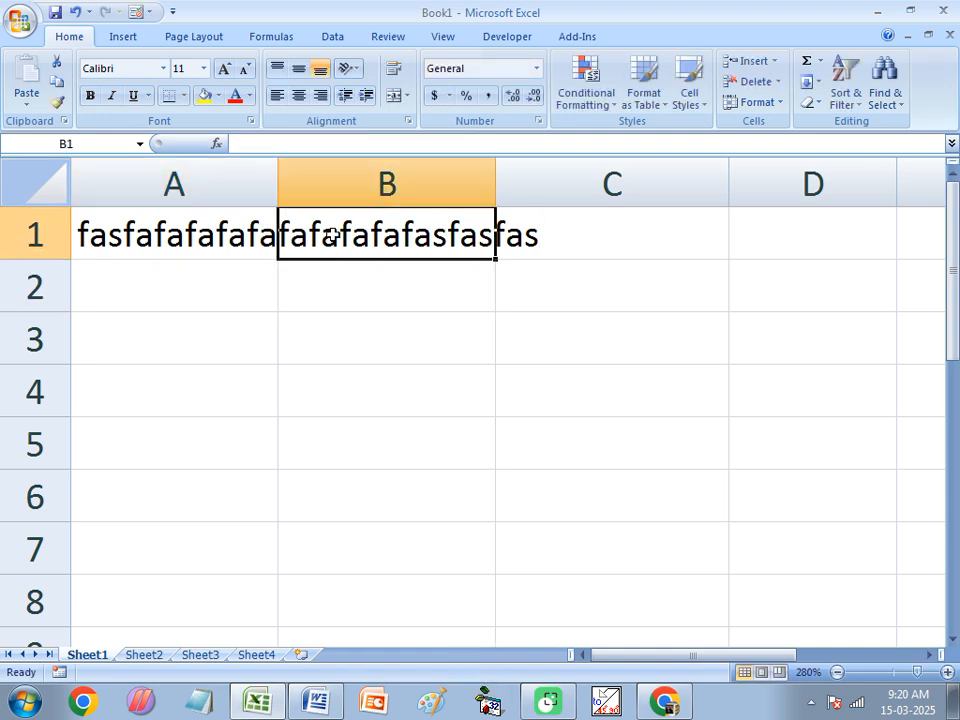
Increase the height of row 1, slightly widen column A, and wrap the text in cell A1.
{"action": "mouse_move", "coordinate": [273, 176]}
{"action": "left_mouse_down"}
{"action": "mouse_move", "coordinate": [540, 180]}
{"action": "mouse_move", "coordinate": [279, 190]}
{"action": "left_mouse_up"}
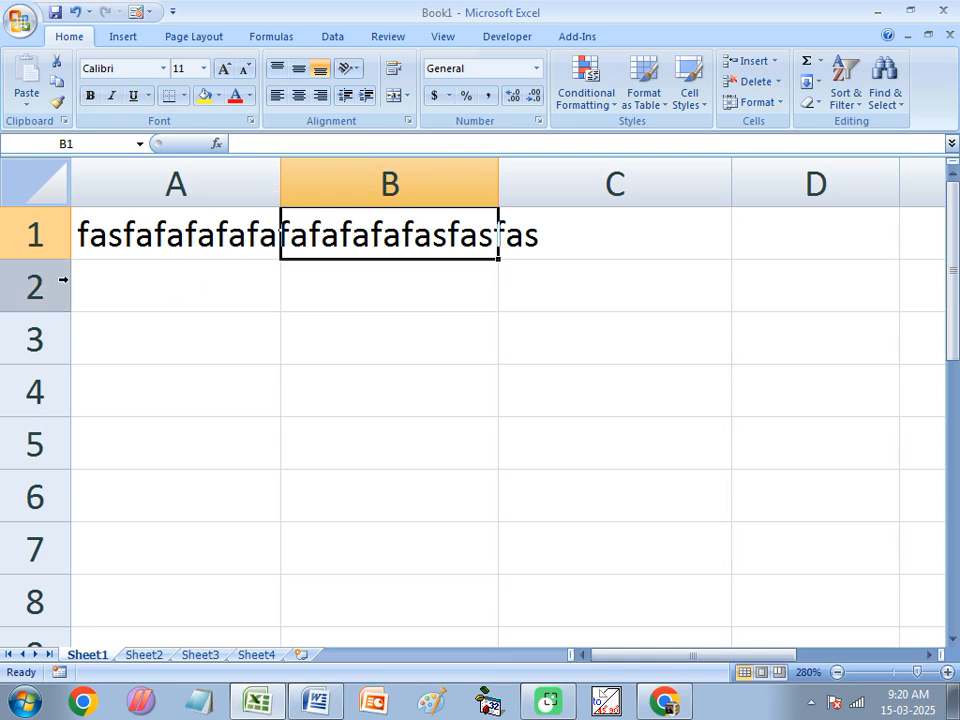
{"action": "left_click_drag", "start_coordinate": [28, 258], "coordinate": [38, 344]}
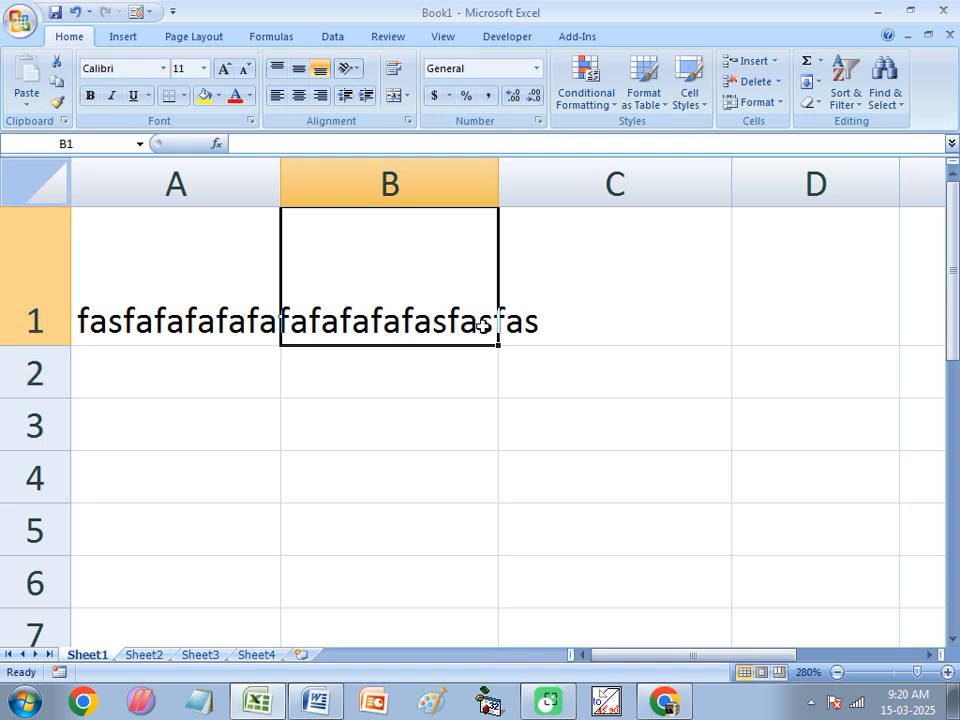
{"action": "left_click", "coordinate": [178, 280]}
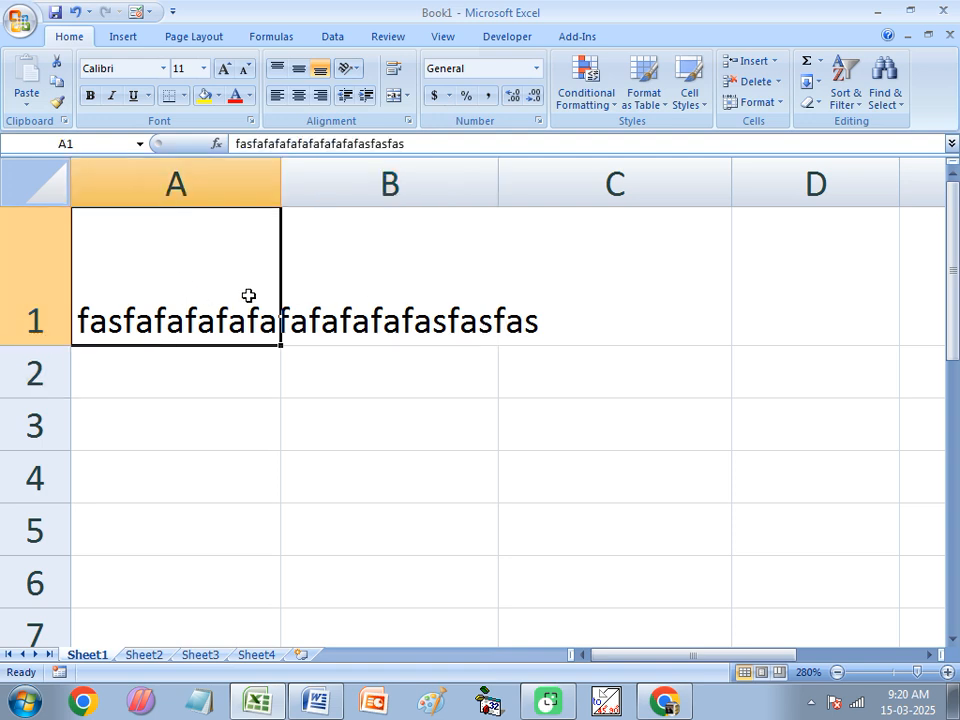
{"action": "left_click", "coordinate": [395, 75]}
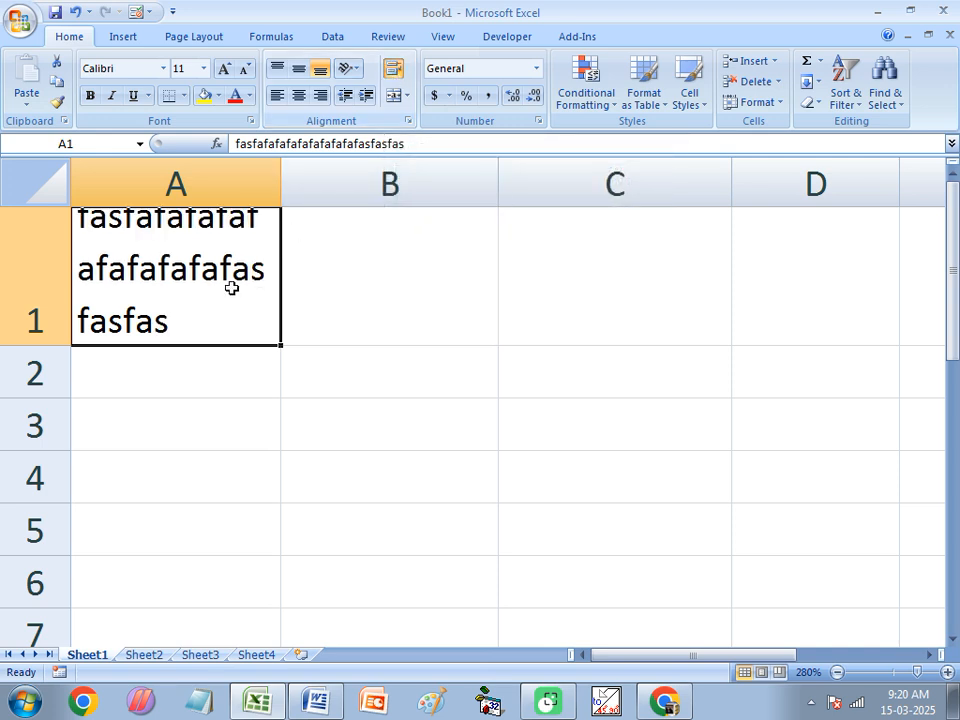
Append a long string of repeated gsd letters to the wrapped text in cell A1.
{"action": "double_click", "coordinate": [198, 310]}
{"action": "left_click", "coordinate": [185, 364]}
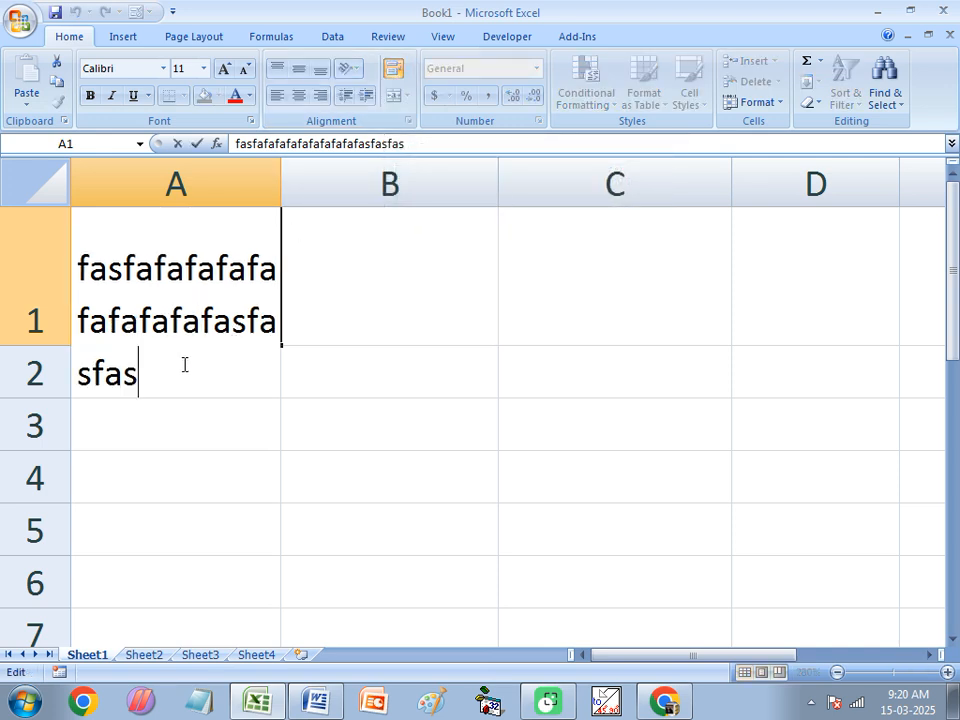
{"action": "type", "text": "gdsgsdgsdsdgsdgdsgsdgsd"}
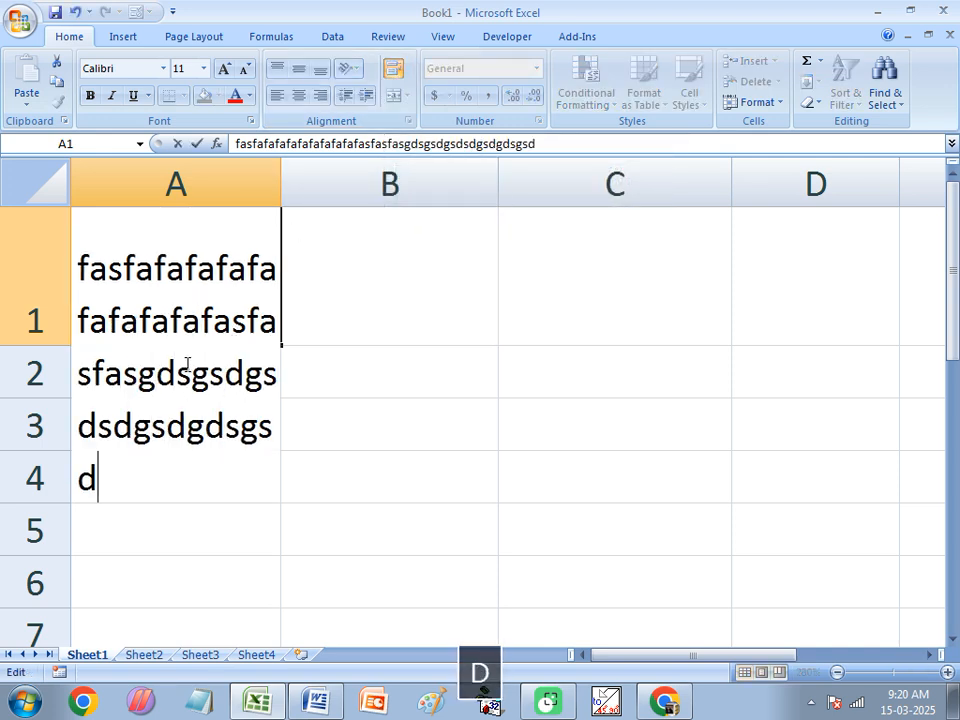
{"action": "type", "text": "gsdgsd"}
{"action": "left_click", "coordinate": [356, 362]}
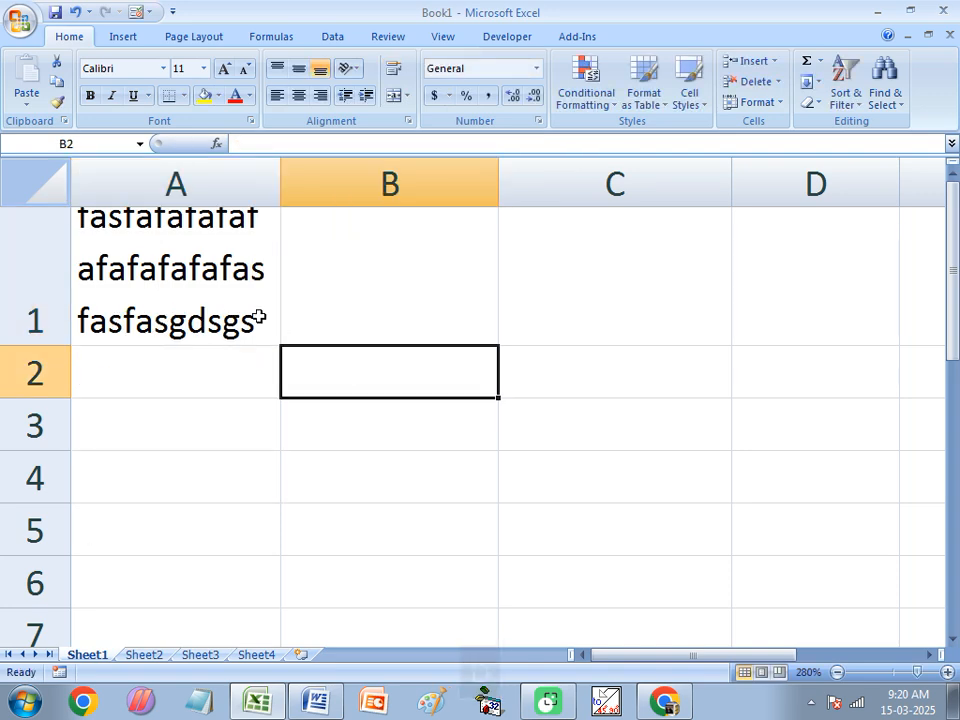
Enlarge row 1's height and column A's width so that A1's wrapped text fits inside the cell.
{"action": "left_click", "coordinate": [197, 318]}
{"action": "left_click_drag", "start_coordinate": [32, 344], "coordinate": [32, 468]}
{"action": "left_click_drag", "start_coordinate": [281, 161], "coordinate": [389, 169]}
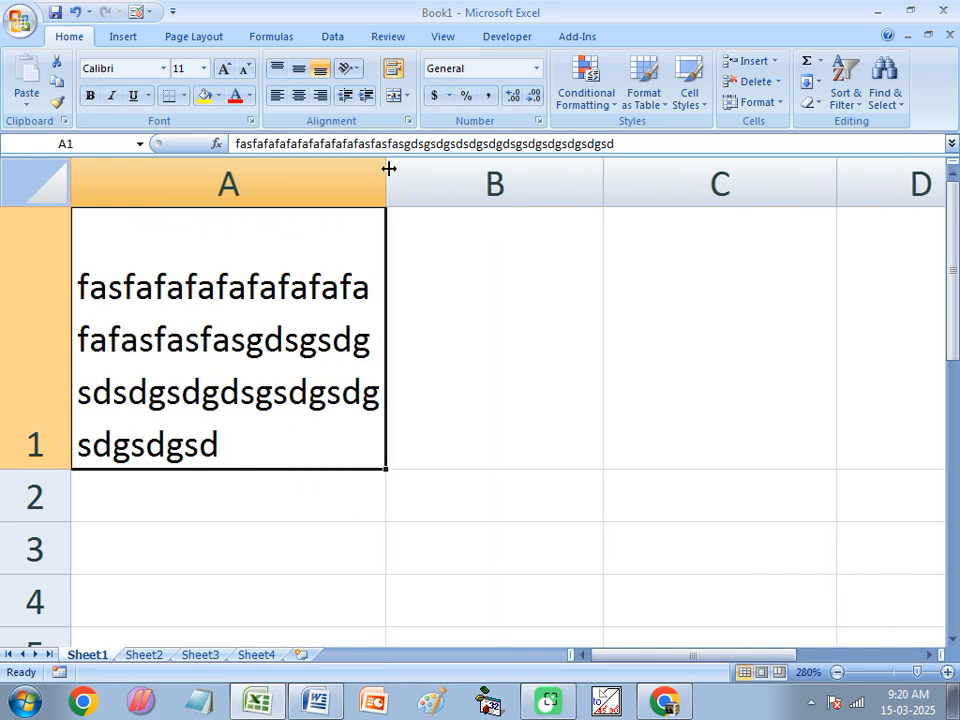
{"action": "left_click", "coordinate": [48, 463]}
Clear cell A1 and shrink row 1 and column A back to roughly the size of their neighbours.
{"action": "left_click", "coordinate": [243, 335]}
{"action": "key", "text": "Delete"}
{"action": "left_click_drag", "start_coordinate": [47, 467], "coordinate": [26, 272]}
{"action": "left_click_drag", "start_coordinate": [387, 170], "coordinate": [288, 180]}
{"action": "left_click_drag", "start_coordinate": [54, 272], "coordinate": [56, 265]}
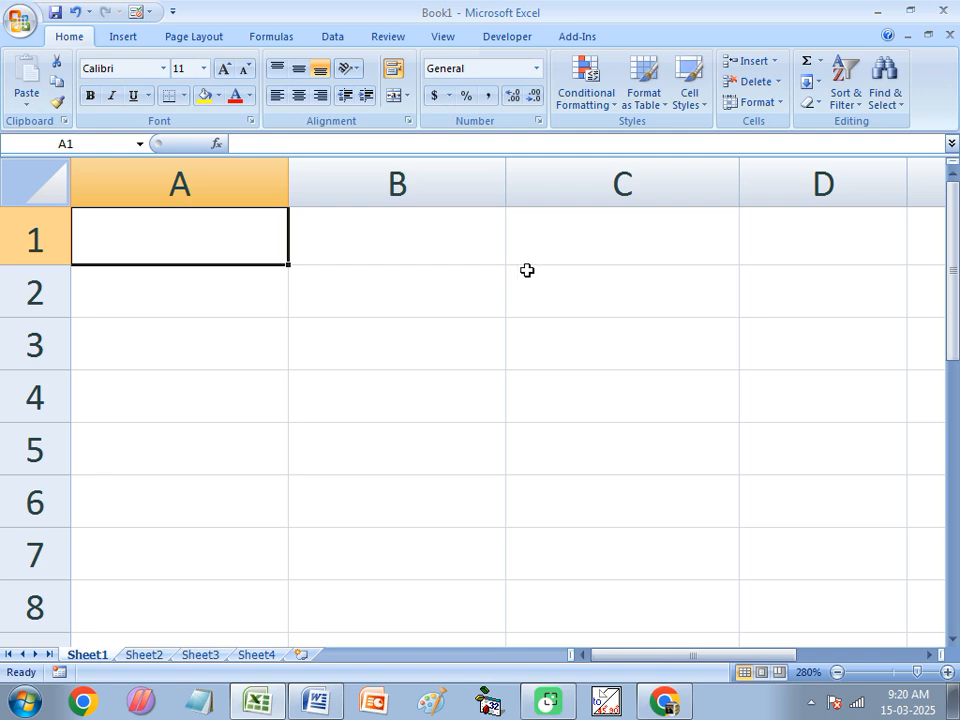
Read the note on Excel's maximum and minimum zoom in the Word document, and return to the workbook.
{"action": "left_click", "coordinate": [262, 703]}
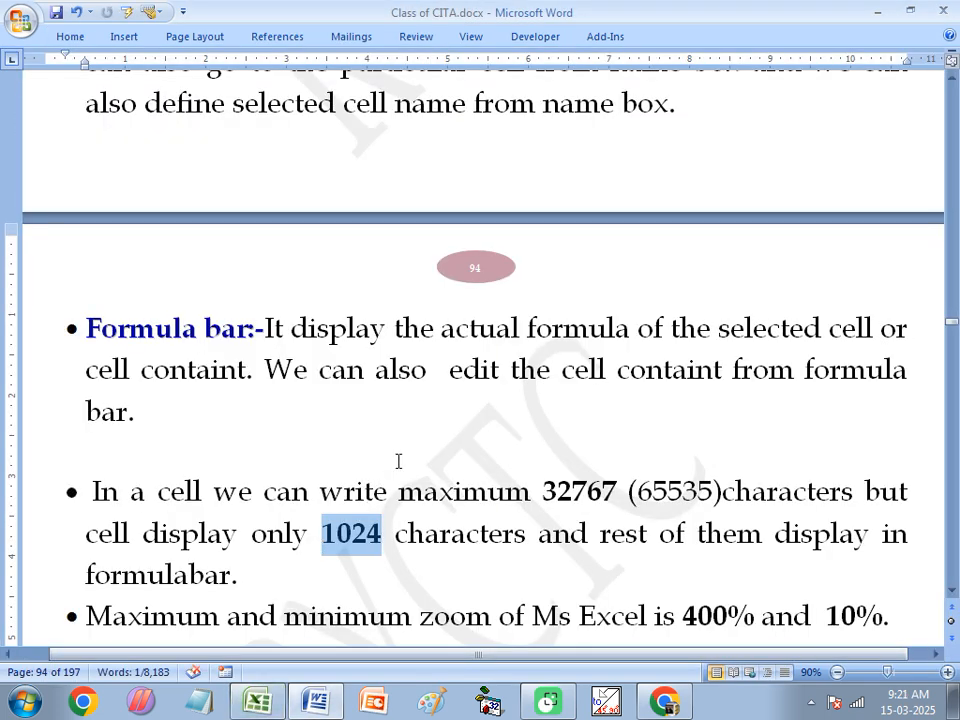
{"action": "scroll", "coordinate": [401, 458], "scroll_direction": "down", "scroll_amount": 1}
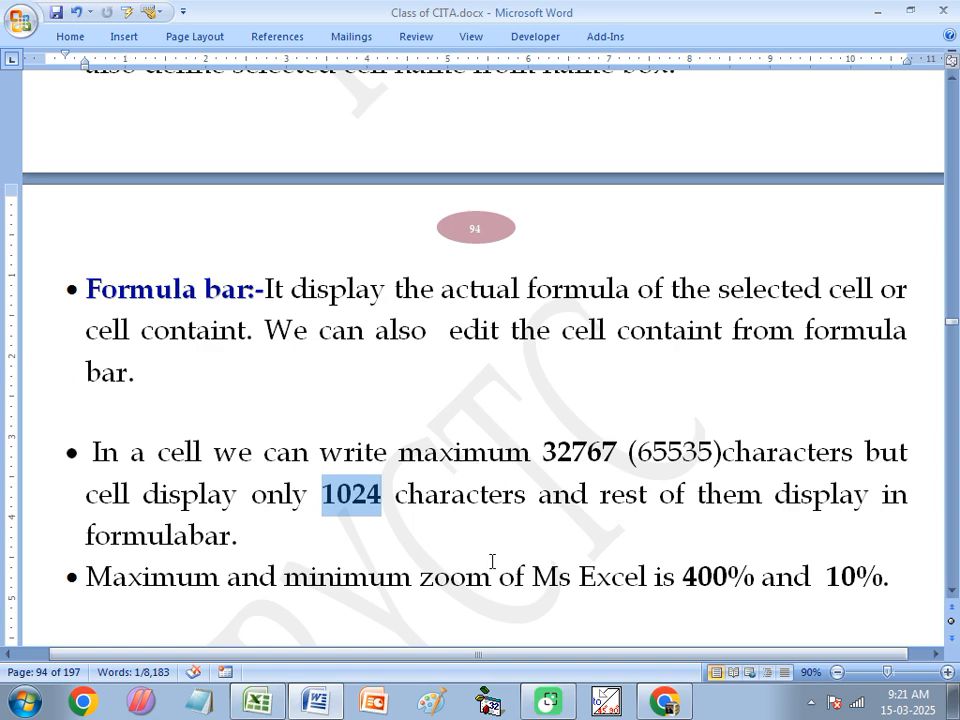
{"action": "left_click", "coordinate": [257, 701]}
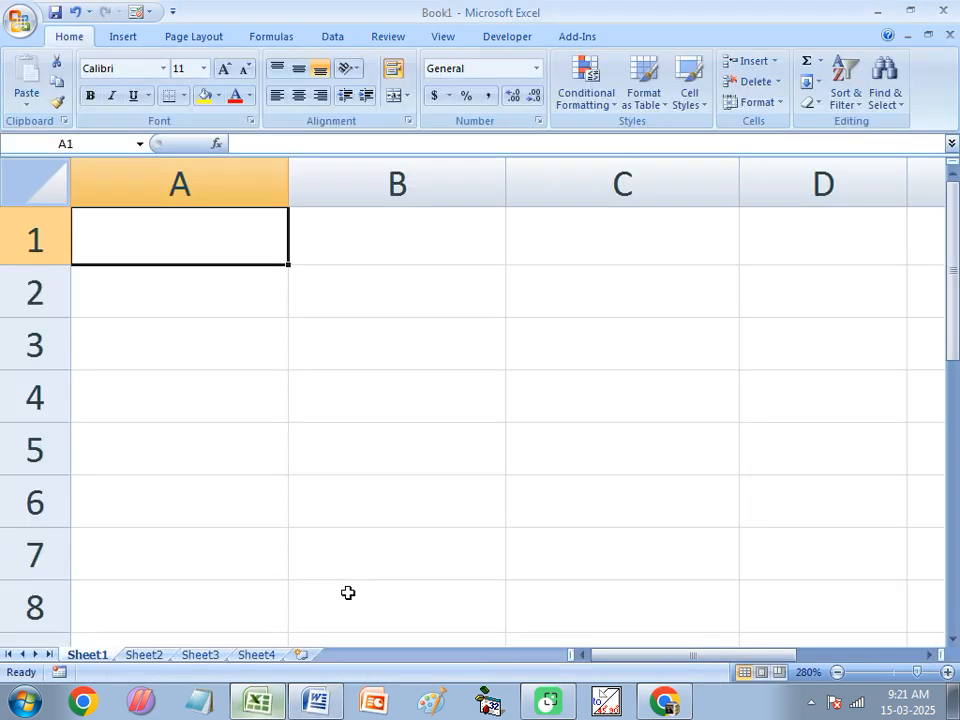
Zoom the worksheet out to the 10% minimum.
{"action": "scroll", "coordinate": [357, 386], "scroll_direction": "down", "scroll_amount": 2, "text": "ctrl"}
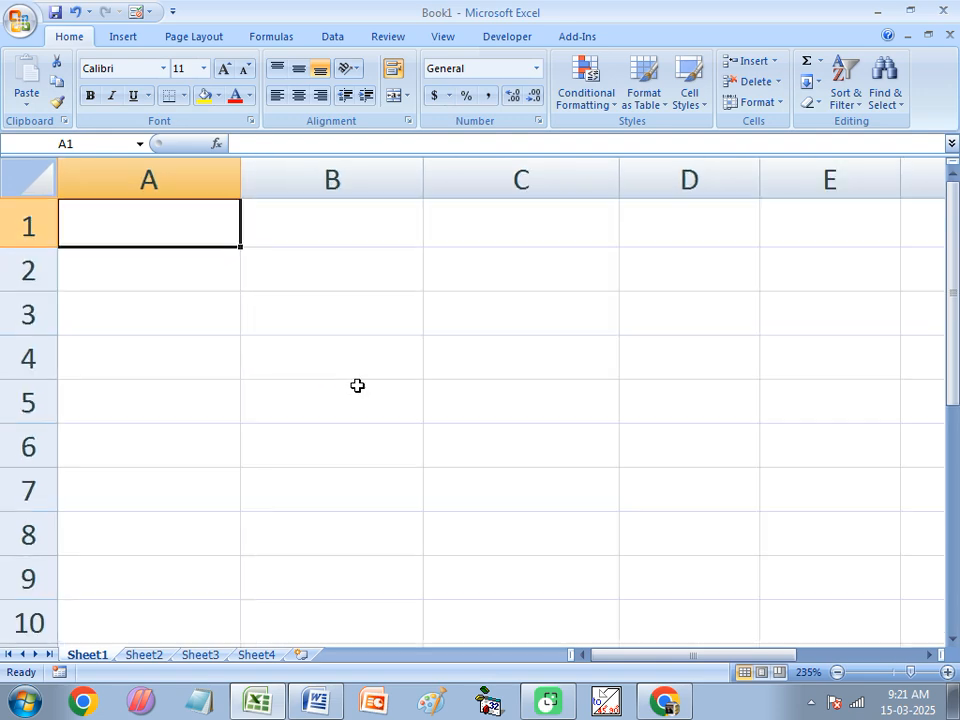
{"action": "scroll", "coordinate": [357, 386], "scroll_direction": "down", "scroll_amount": 13, "text": "ctrl"}
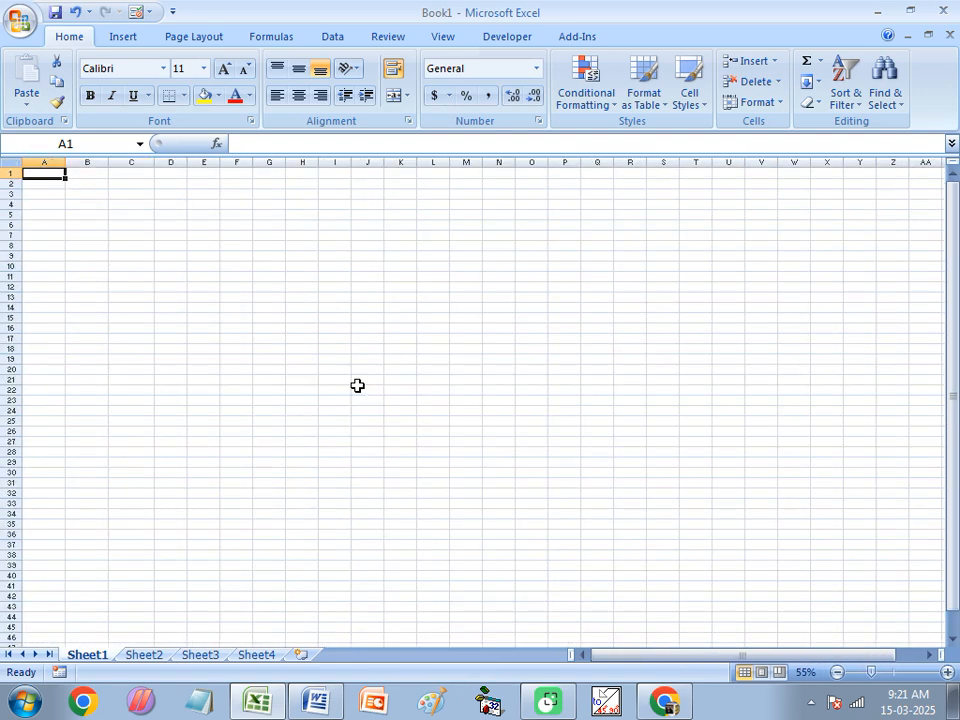
{"action": "scroll", "coordinate": [357, 386], "scroll_direction": "down", "scroll_amount": 4, "text": "ctrl"}
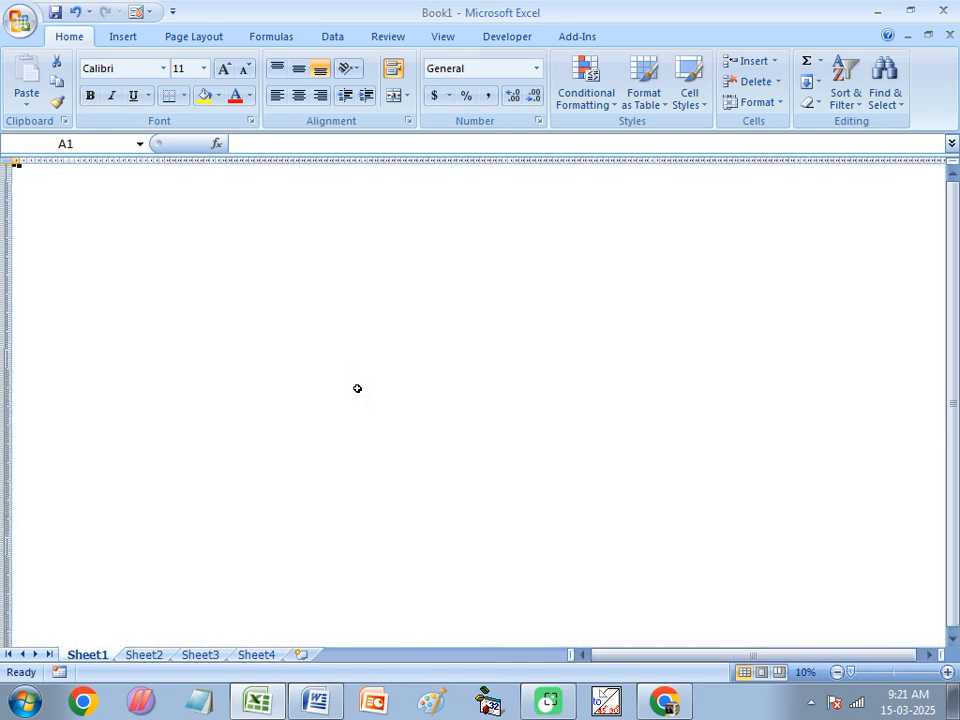
Select several scattered cells in the zoomed-out sheet, ending on L80, and zoom in to the 400% maximum.
{"action": "left_click", "coordinate": [16, 198]}
{"action": "left_click", "coordinate": [51, 201]}
{"action": "left_click", "coordinate": [54, 207]}
{"action": "left_click", "coordinate": [77, 237]}
{"action": "left_click", "coordinate": [128, 333]}
{"action": "left_click", "coordinate": [82, 313]}
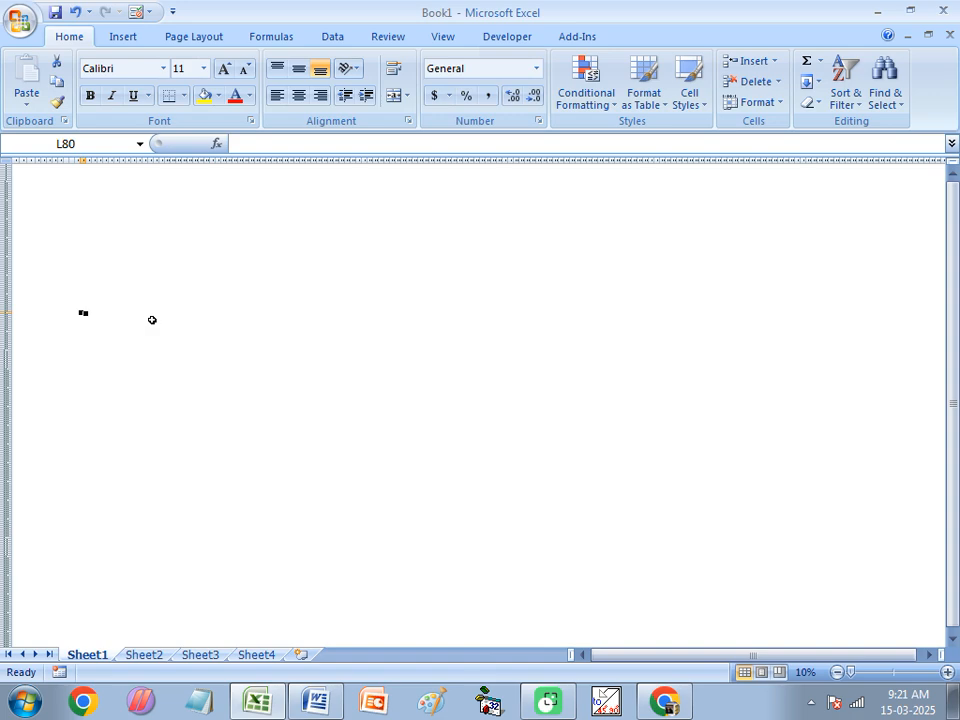
{"action": "scroll", "coordinate": [161, 318], "scroll_direction": "up", "scroll_amount": 8, "text": "ctrl"}
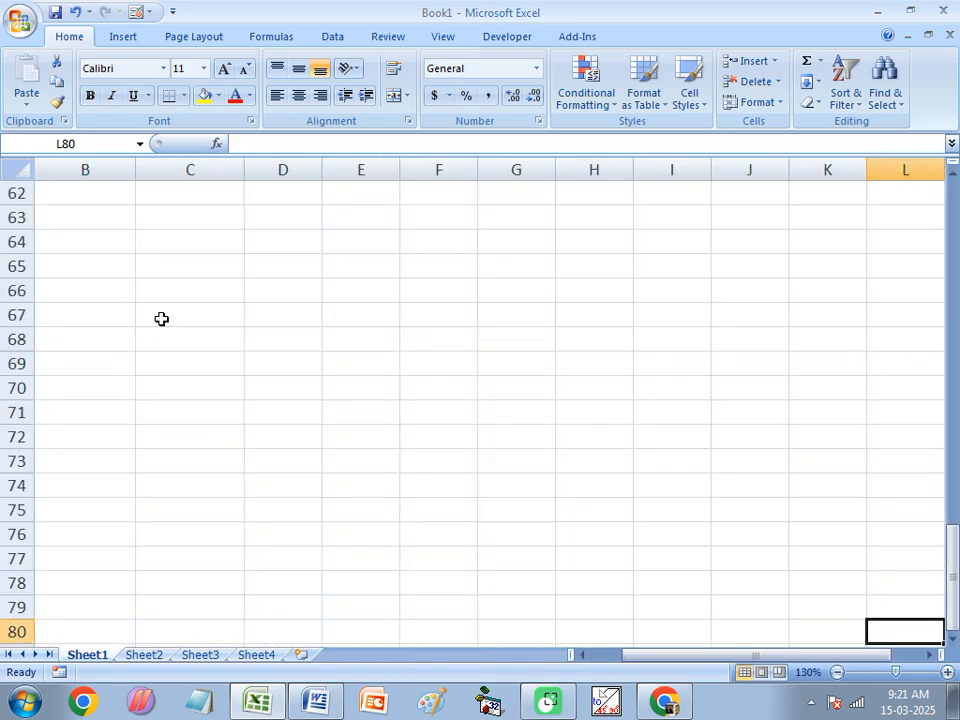
{"action": "scroll", "coordinate": [161, 318], "scroll_direction": "up", "scroll_amount": 18, "text": "ctrl"}
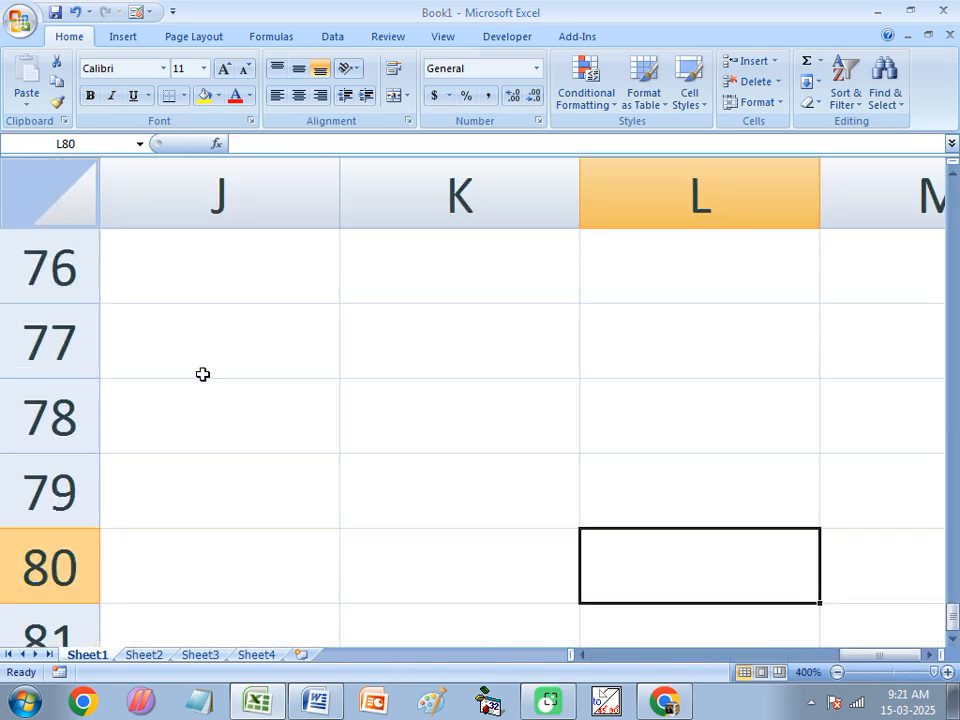
Select cell J1 in the first row and zoom the worksheet out to 160%.
{"action": "scroll", "coordinate": [202, 373], "scroll_direction": "up", "scroll_amount": 20}
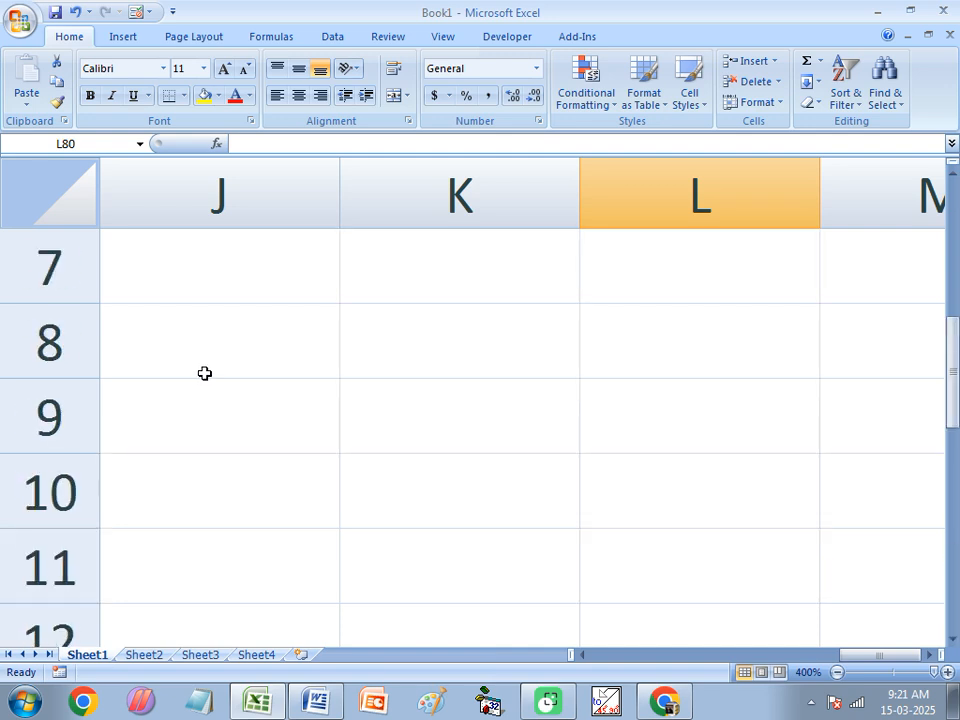
{"action": "scroll", "coordinate": [204, 373], "scroll_direction": "up", "scroll_amount": 2}
{"action": "left_click", "coordinate": [220, 305]}
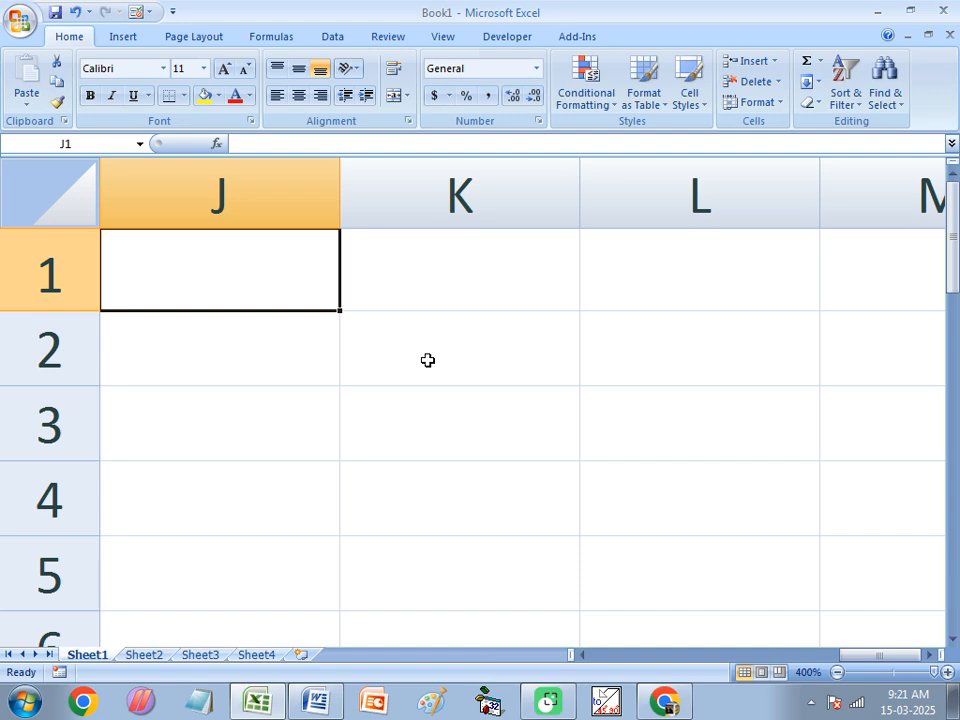
{"action": "scroll", "coordinate": [369, 255], "scroll_direction": "down", "scroll_amount": 10}
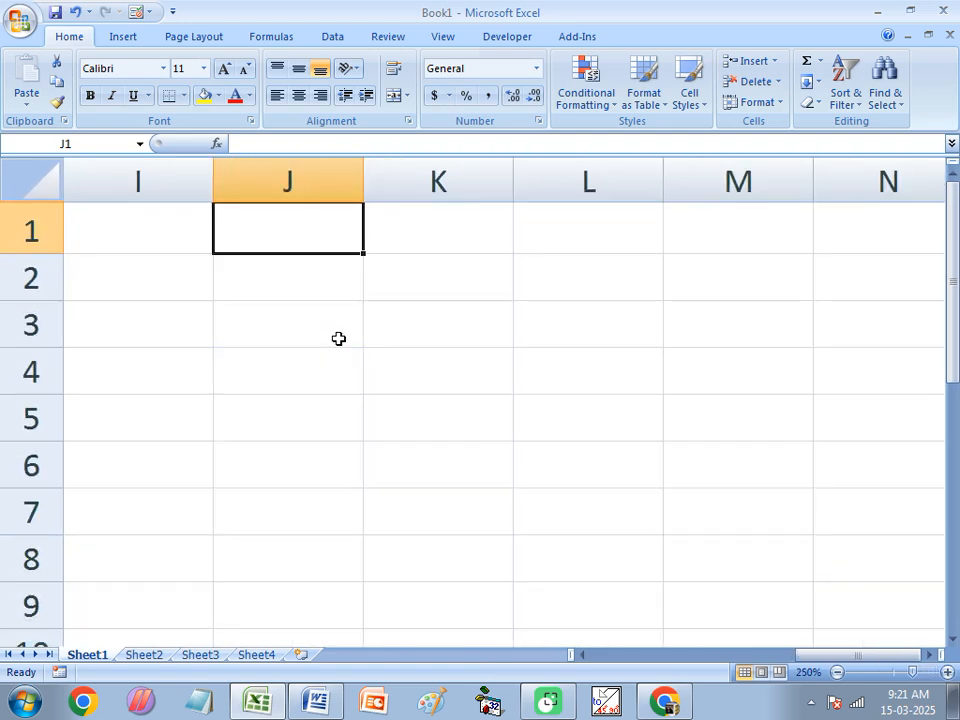
{"action": "scroll", "coordinate": [339, 339], "scroll_direction": "down", "scroll_amount": 4}
{"action": "scroll", "coordinate": [314, 337], "scroll_direction": "down", "scroll_amount": 2}
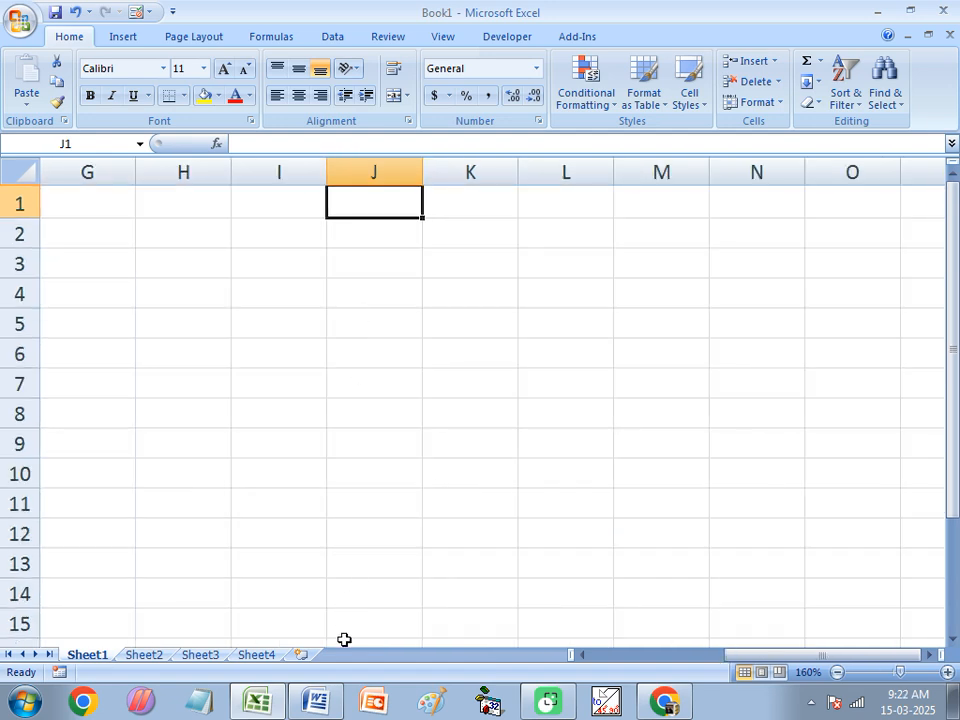
Move the selection along row 1 back to cell A1.
{"action": "left_click", "coordinate": [91, 203]}
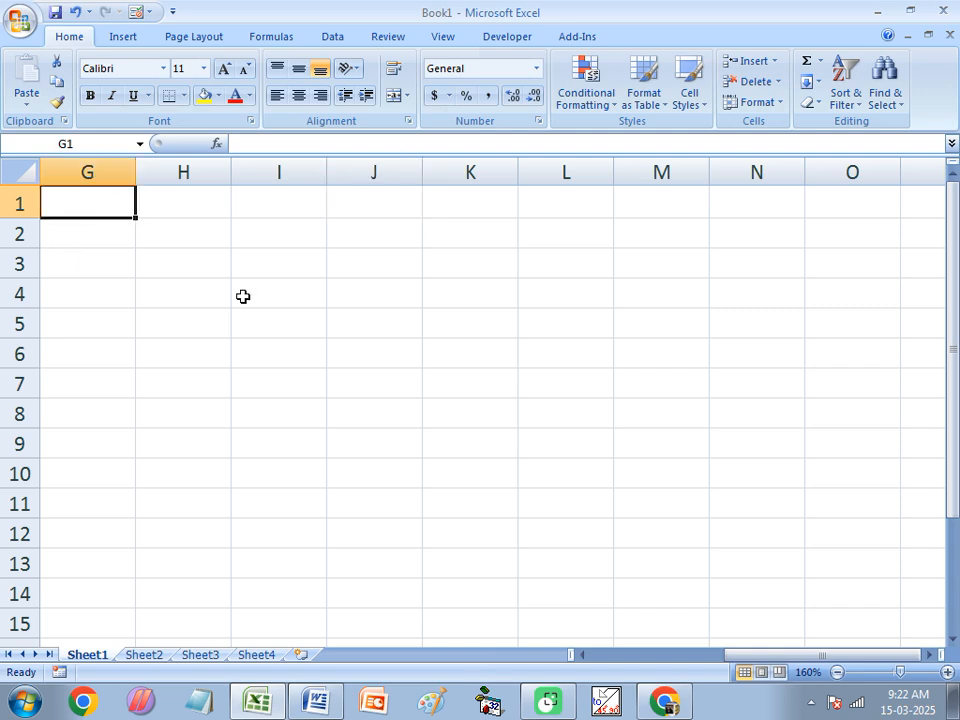
{"action": "key", "text": "Left"}
{"action": "key", "text": "Left"}
{"action": "key", "text": "Left"}
{"action": "key", "text": "Left"}
{"action": "key", "text": "Left"}
{"action": "key", "text": "Left"}
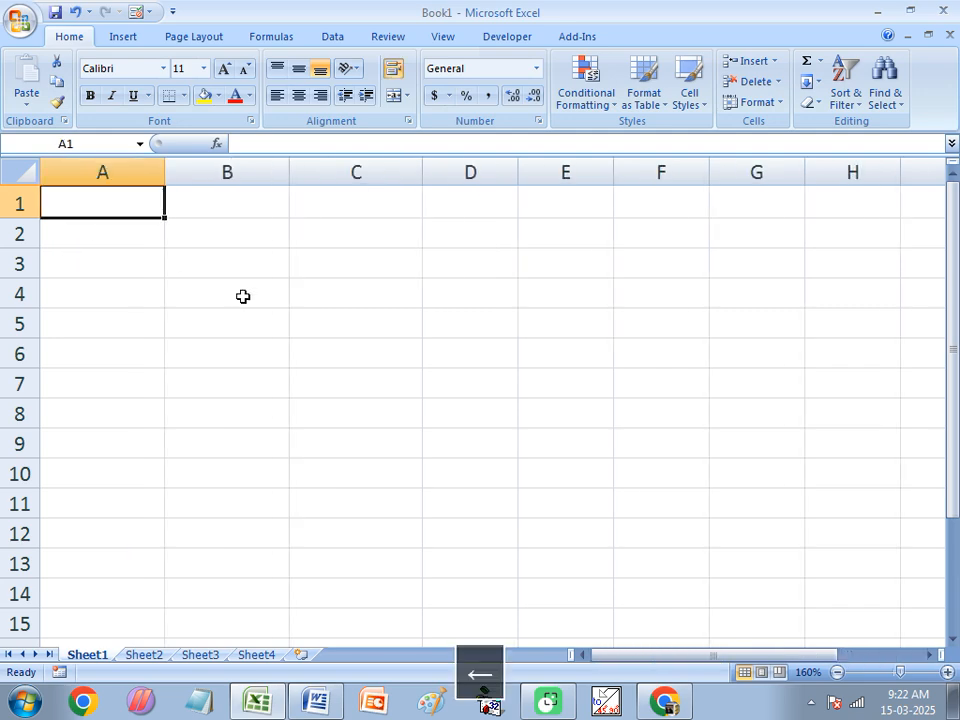
Switch to the Word document and highlight the Operator heading on page 95.
{"action": "left_click", "coordinate": [315, 702]}
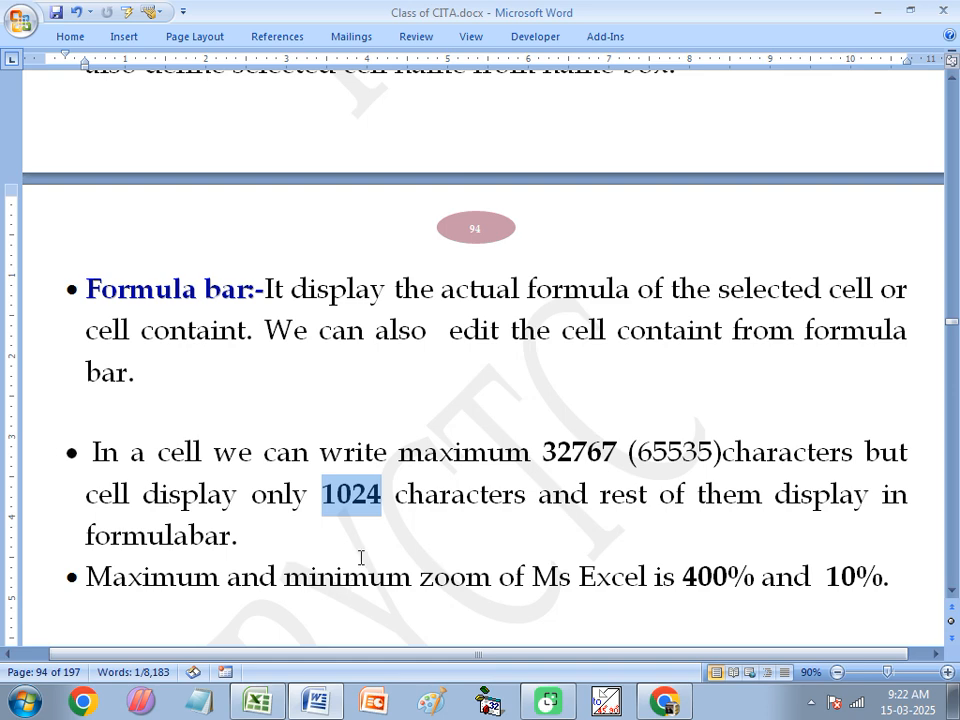
{"action": "scroll", "coordinate": [373, 506], "scroll_direction": "down", "scroll_amount": 10}
{"action": "scroll", "coordinate": [373, 506], "scroll_direction": "down", "scroll_amount": 8}
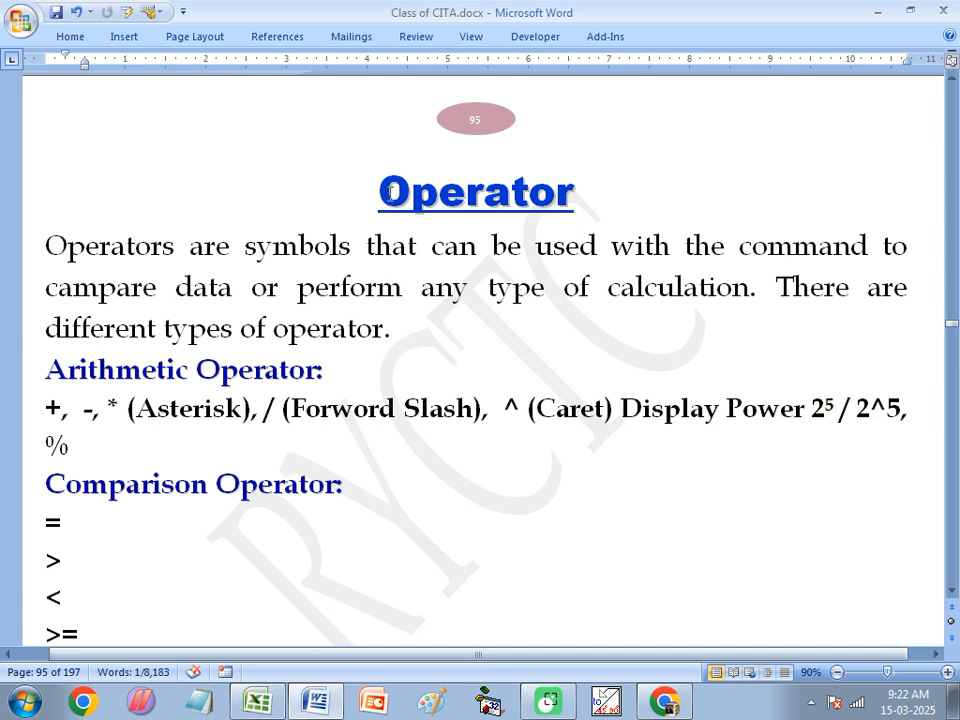
{"action": "left_click_drag", "start_coordinate": [386, 185], "coordinate": [572, 186]}
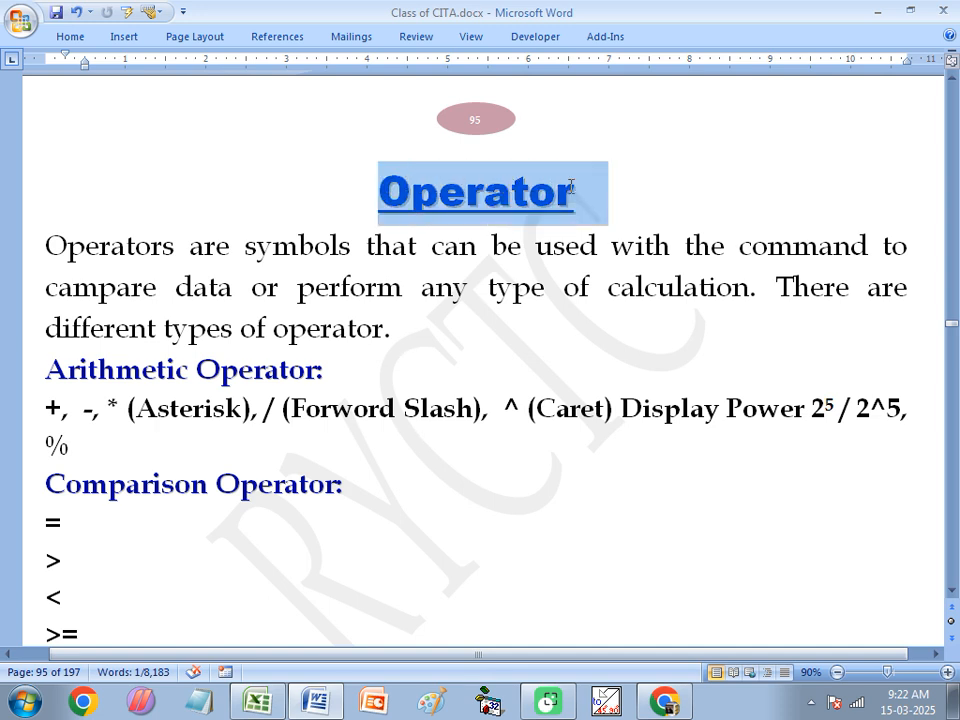
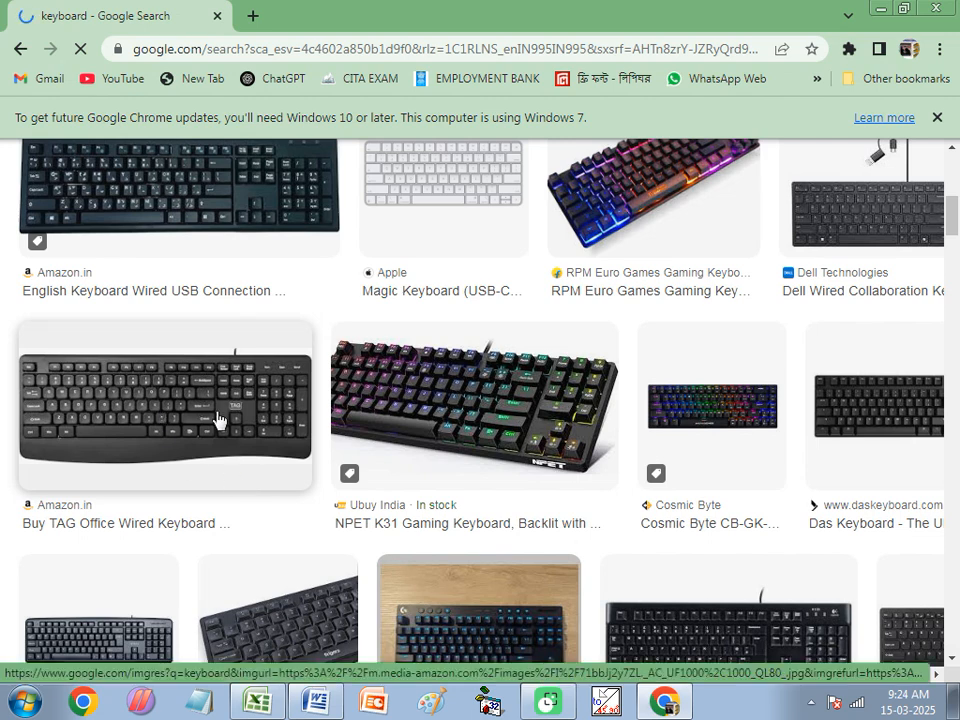
Preview the TAG Office Wired Keyboard picture in the image results and save it as a JPEG on the Desktop.
{"action": "left_click", "coordinate": [170, 415]}
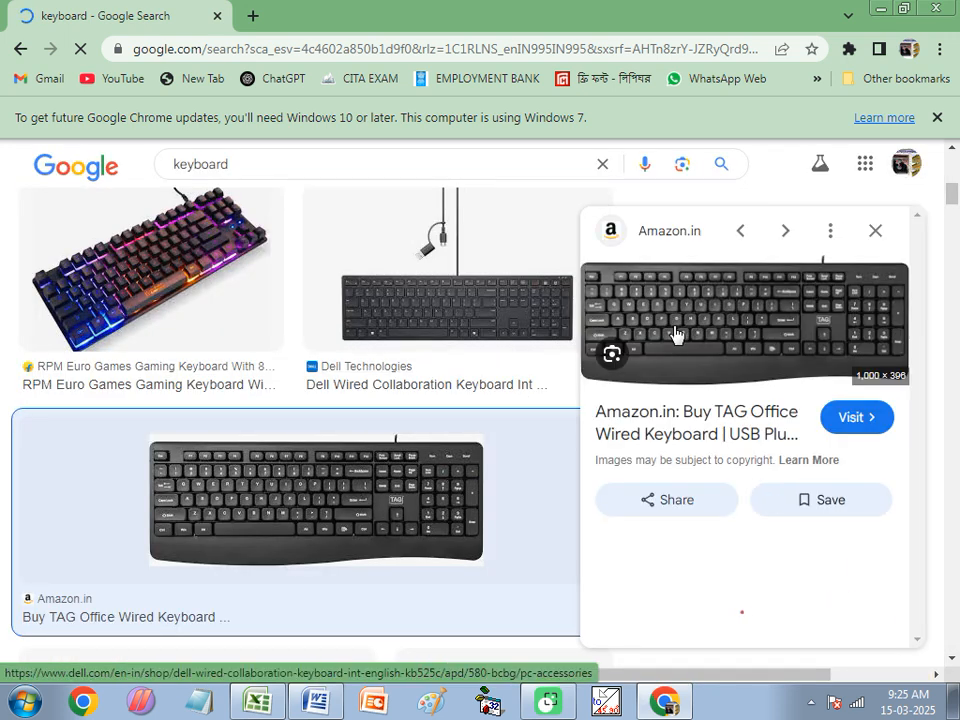
{"action": "left_click", "coordinate": [725, 303]}
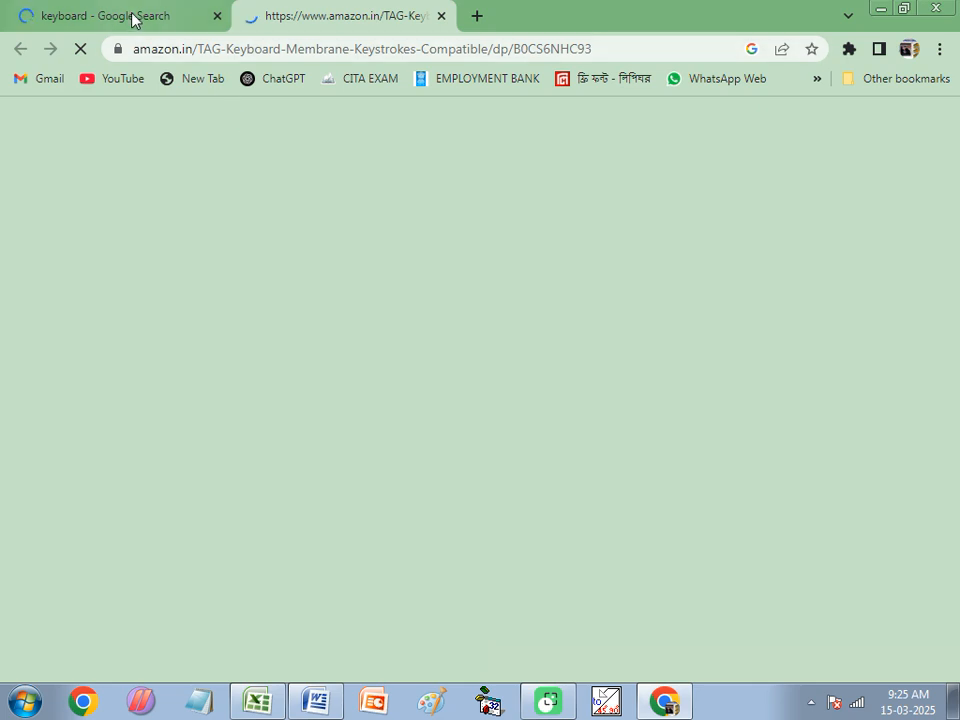
{"action": "mouse_move", "coordinate": [134, 20]}
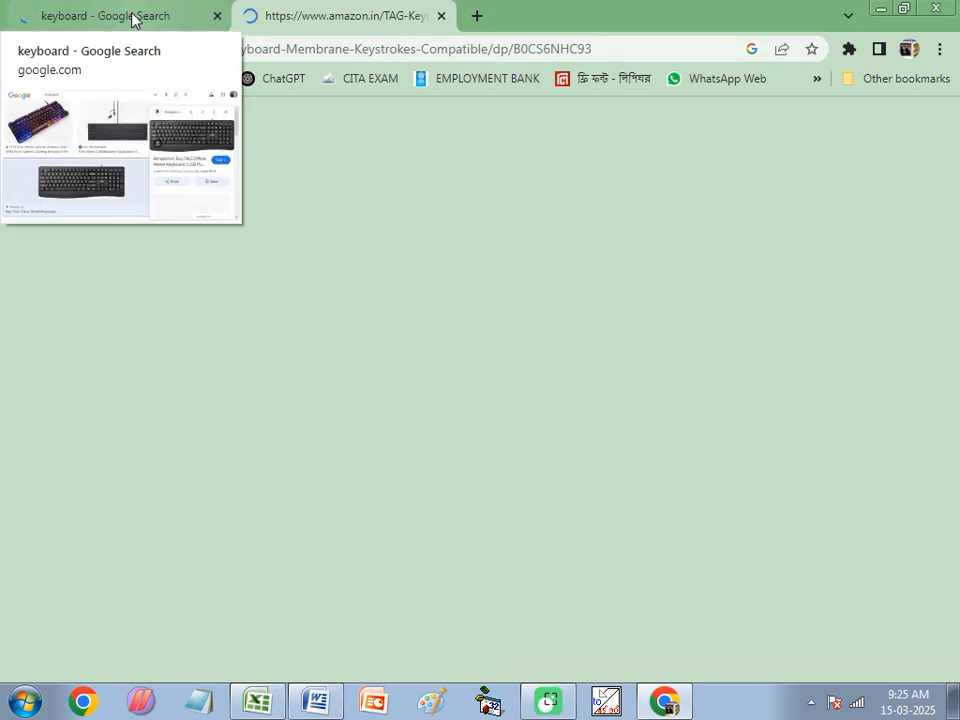
{"action": "left_click", "coordinate": [134, 16]}
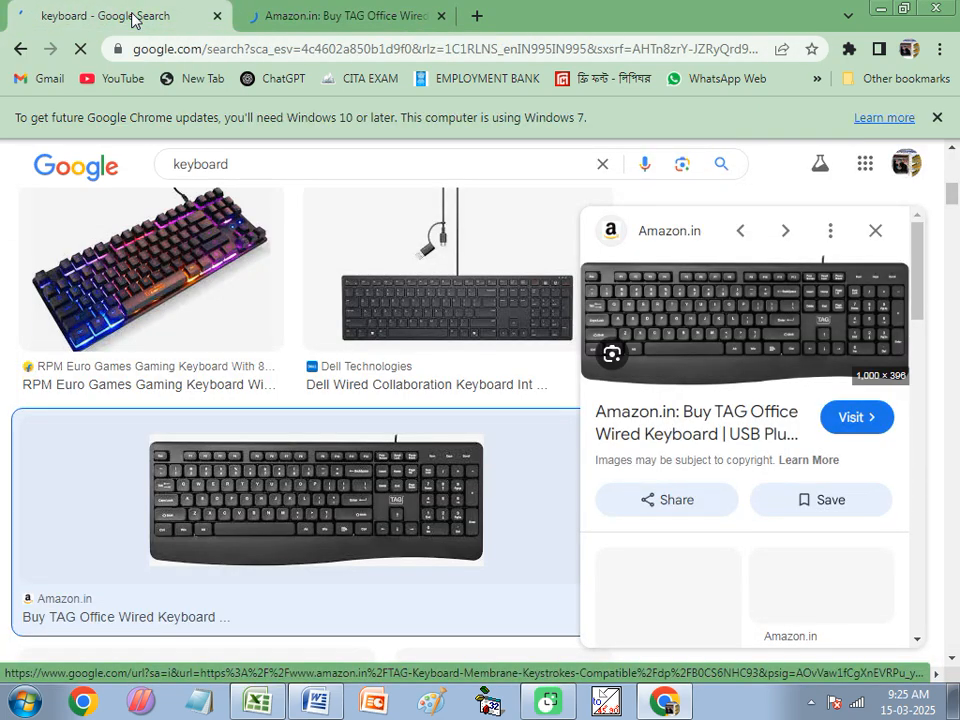
{"action": "right_click", "coordinate": [688, 327]}
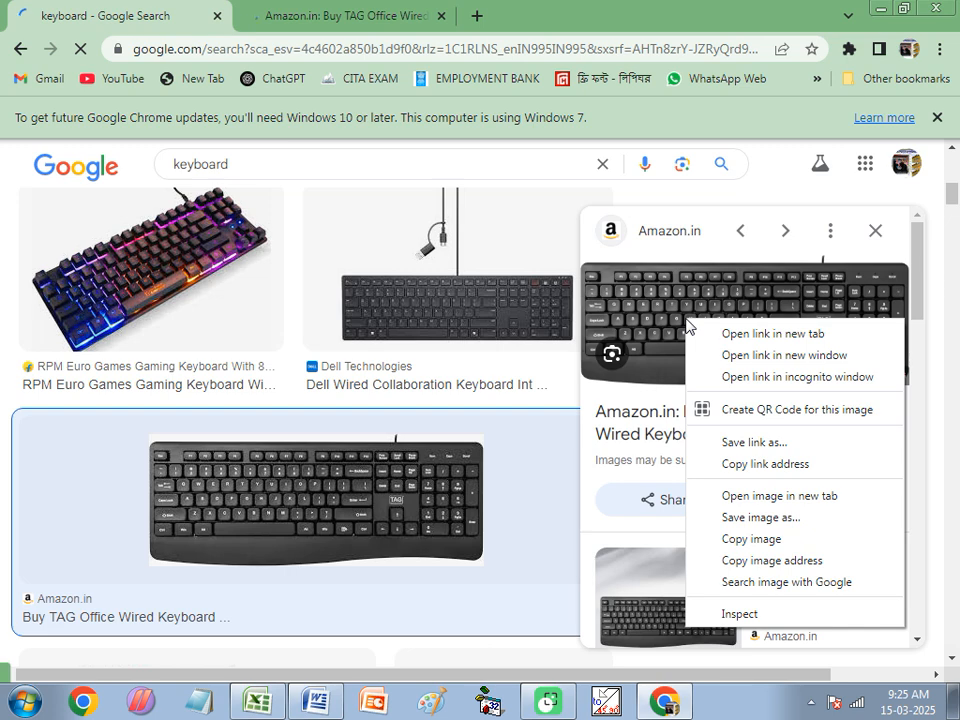
{"action": "left_click", "coordinate": [745, 519]}
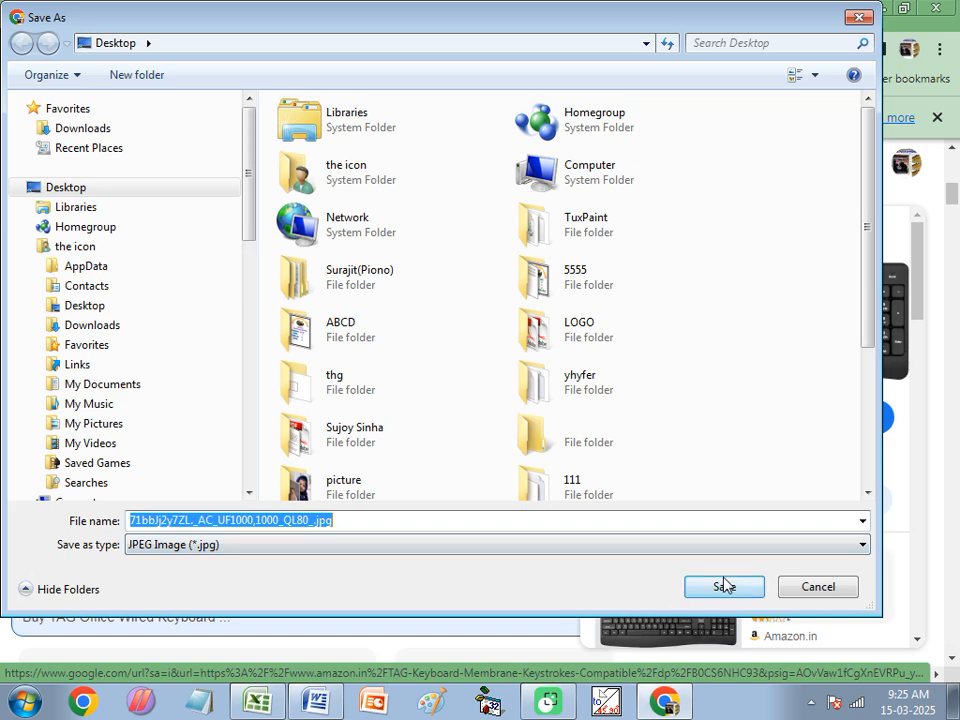
{"action": "left_click", "coordinate": [727, 588]}
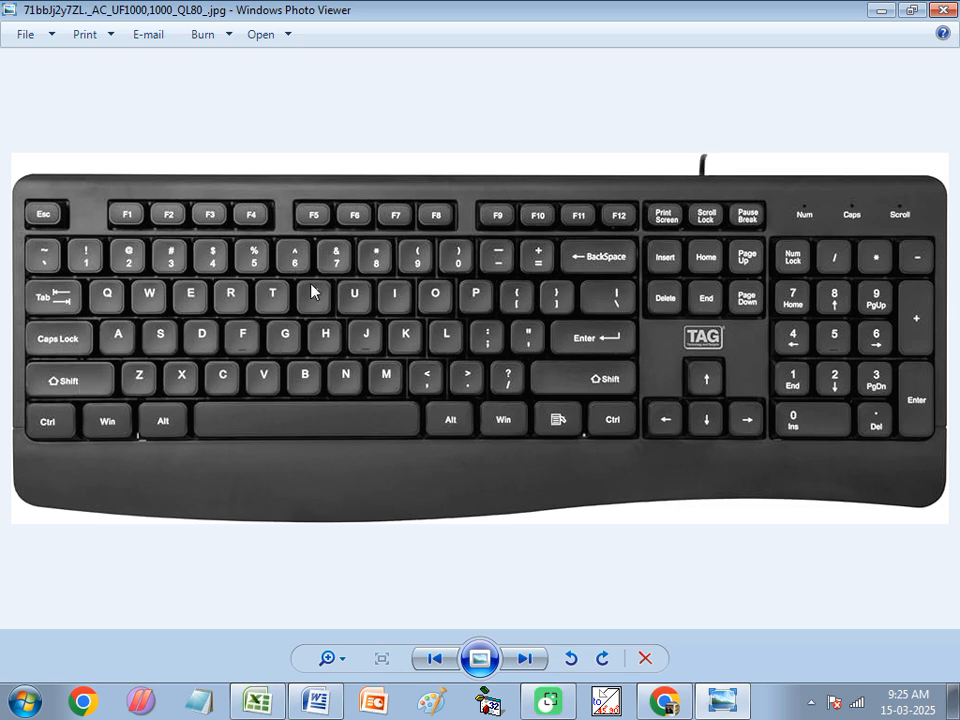
Examine the caret symbol on the 6 key in the keyboard picture up close, and return to the full view.
{"action": "scroll", "coordinate": [318, 293], "scroll_direction": "up", "scroll_amount": 4}
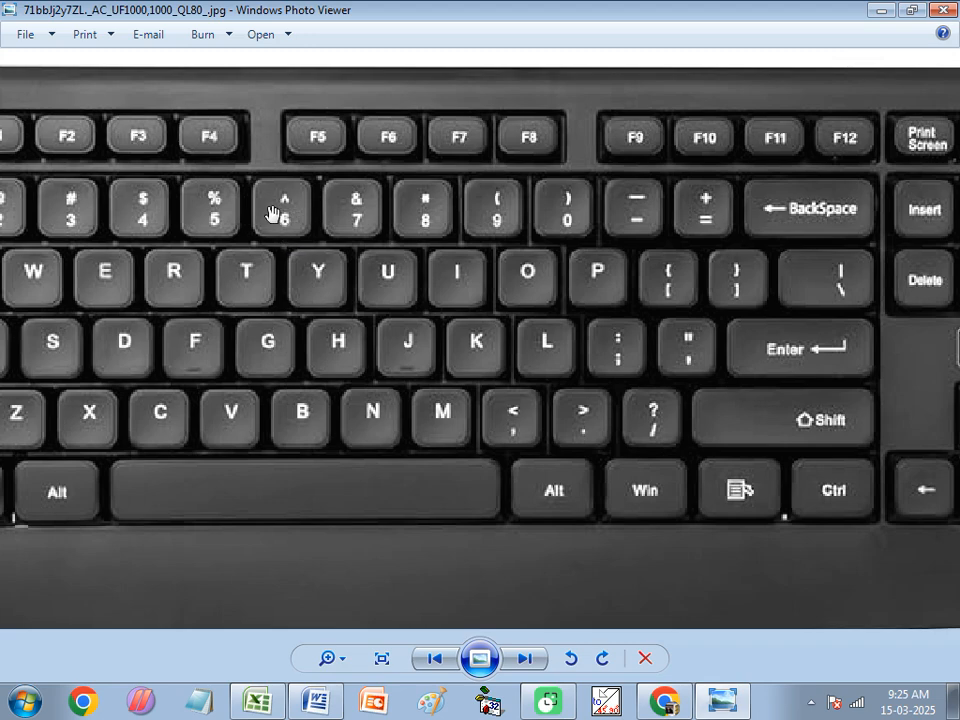
{"action": "scroll", "coordinate": [293, 264], "scroll_direction": "down", "scroll_amount": 4}
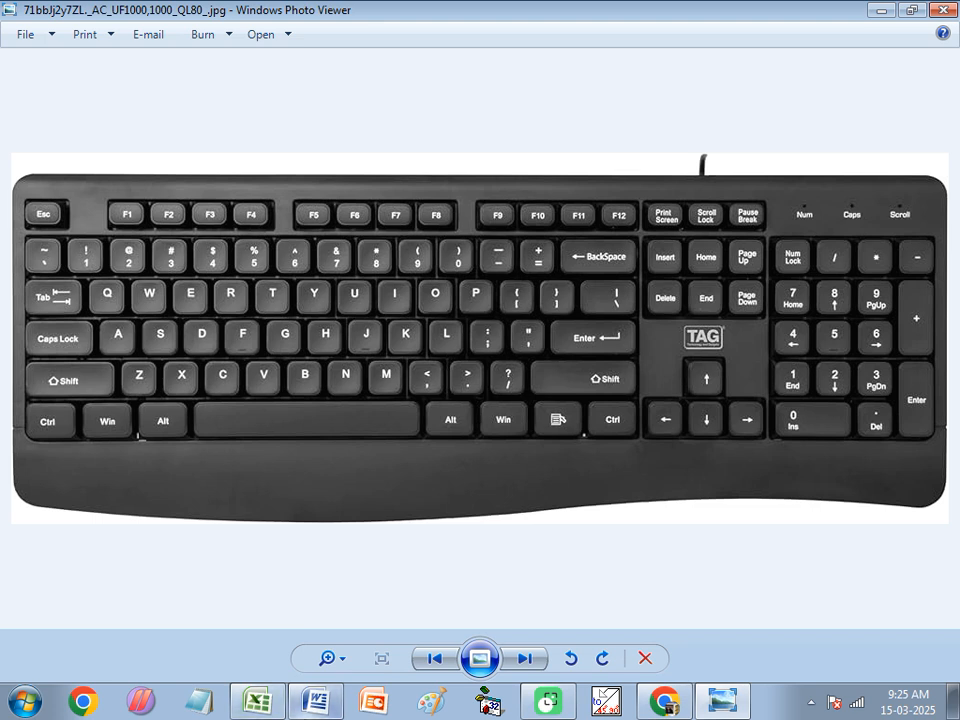
{"action": "mouse_move", "coordinate": [261, 711]}
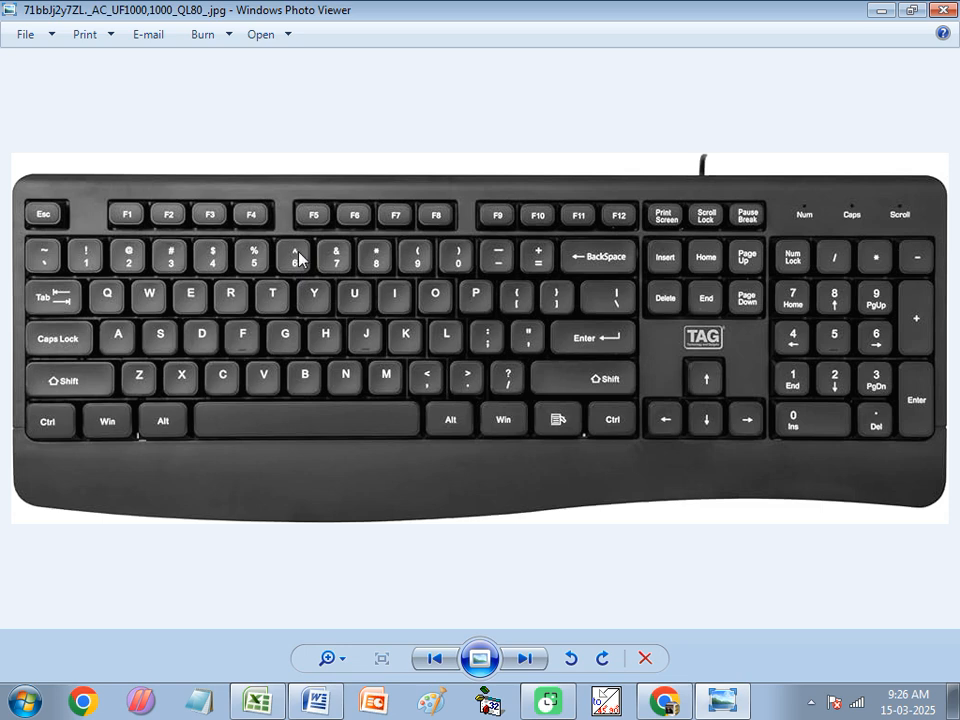
Switch to the Excel workbook and enter the formula =2*2*2*2*2 in cell A1.
{"action": "left_click", "coordinate": [258, 700]}
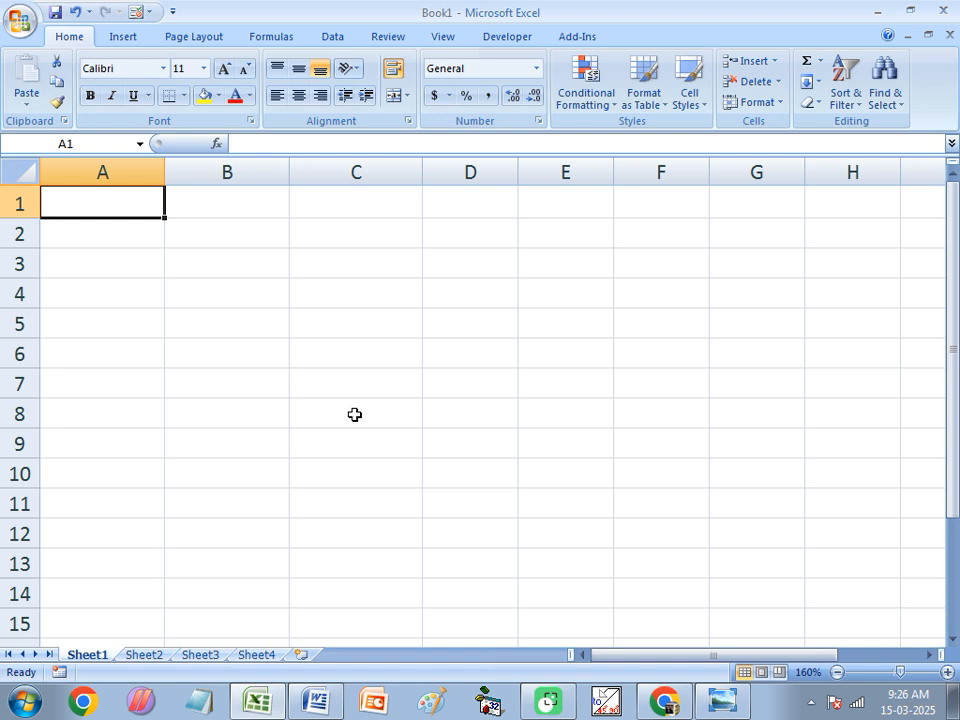
{"action": "type", "text": "=2*"}
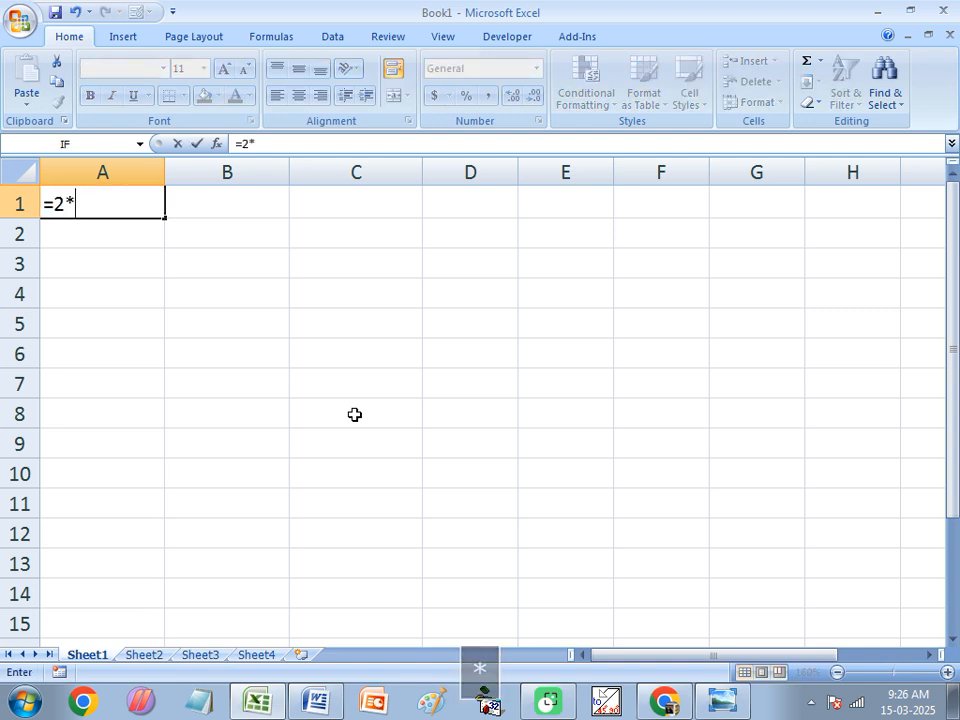
{"action": "type", "text": "2*2*2*2"}
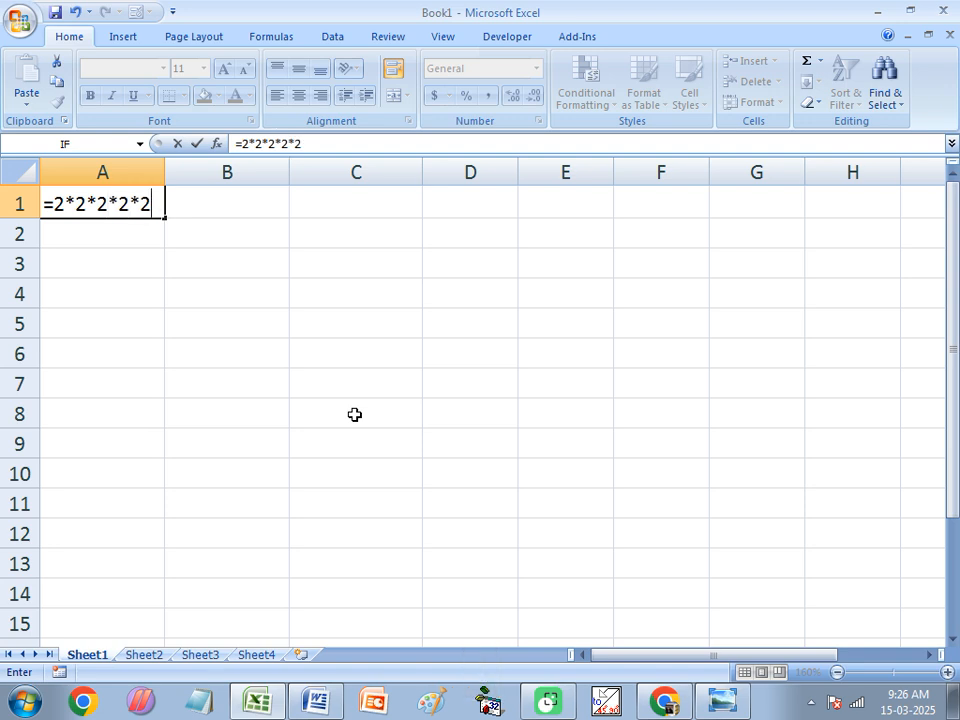
{"action": "key", "text": "Return"}
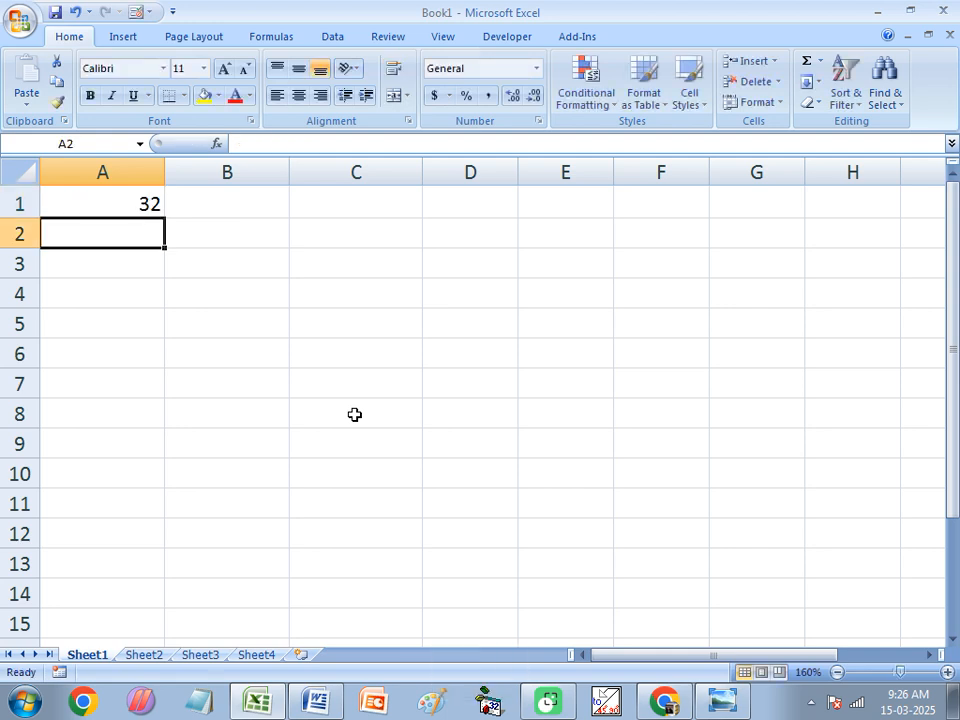
Enter the power formula =2^5 in cell A2.
{"action": "type", "text": "=2"}
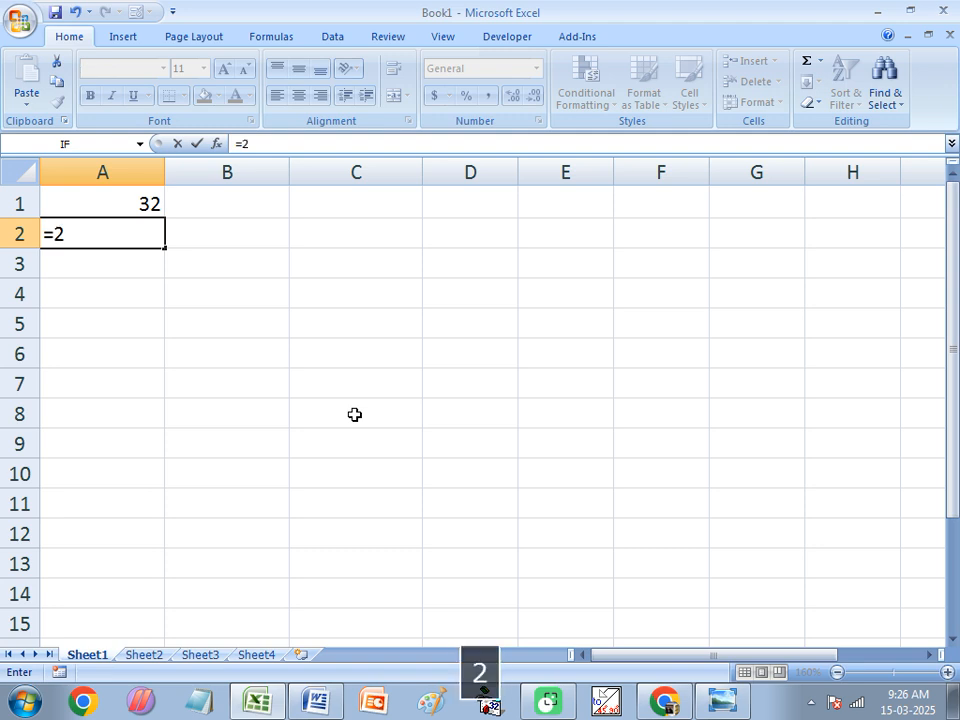
{"action": "type", "text": "^"}
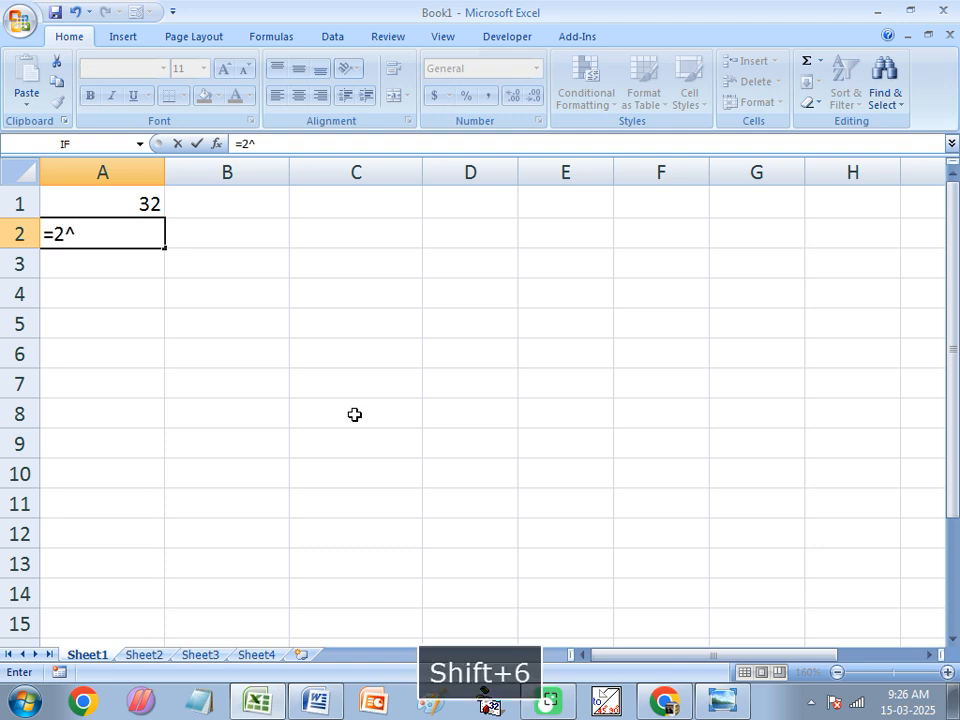
{"action": "type", "text": "5"}
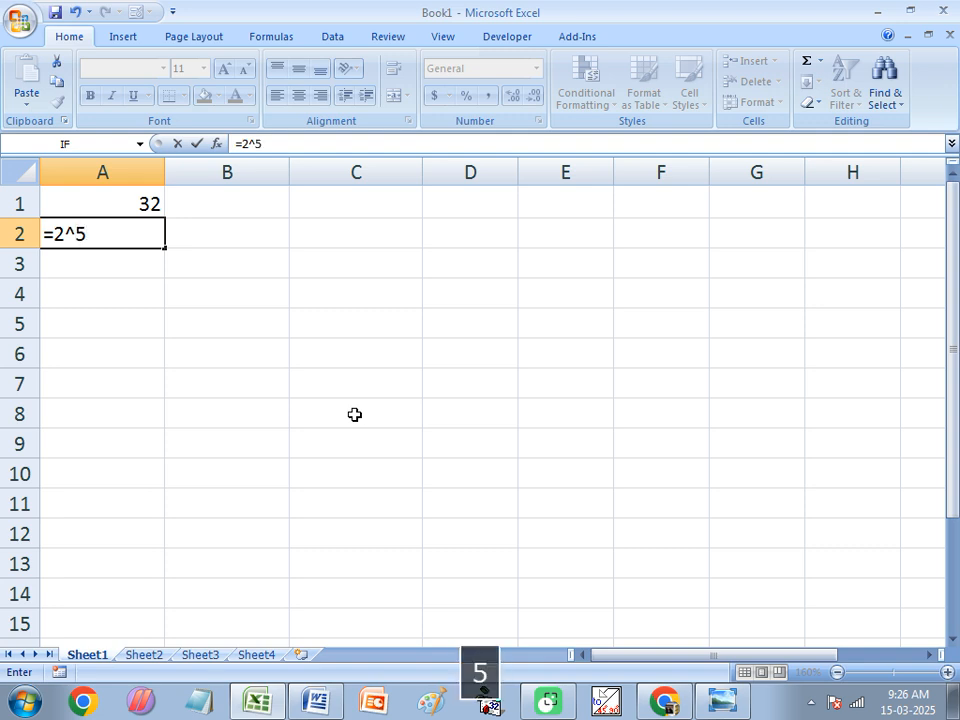
{"action": "key", "text": "Return"}
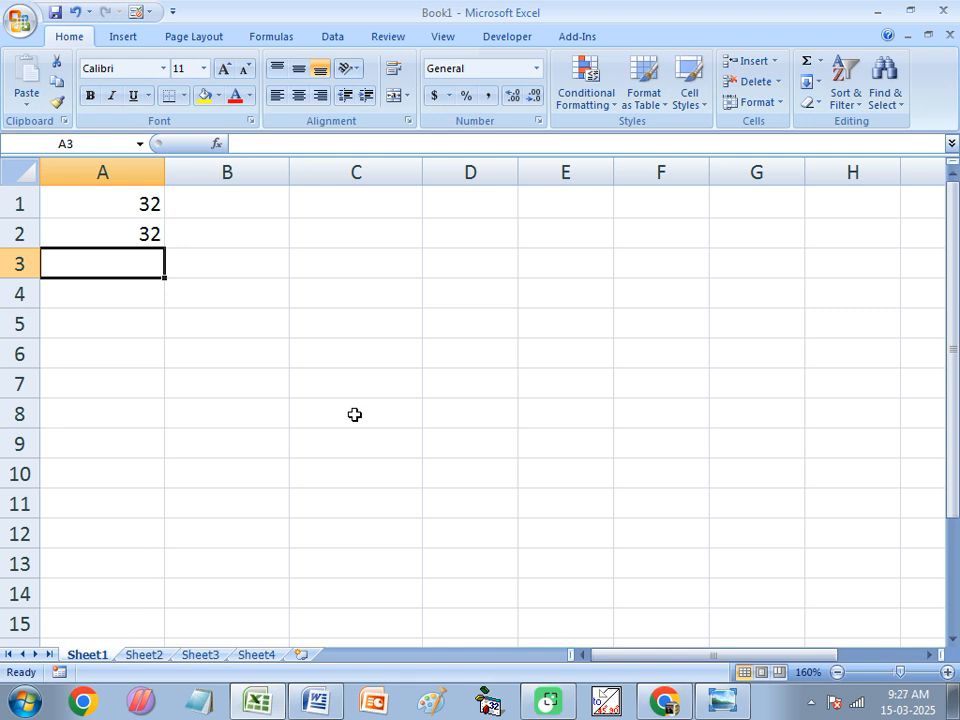
Enter the power formula =3^3 in cell A3.
{"action": "type", "text": "=3"}
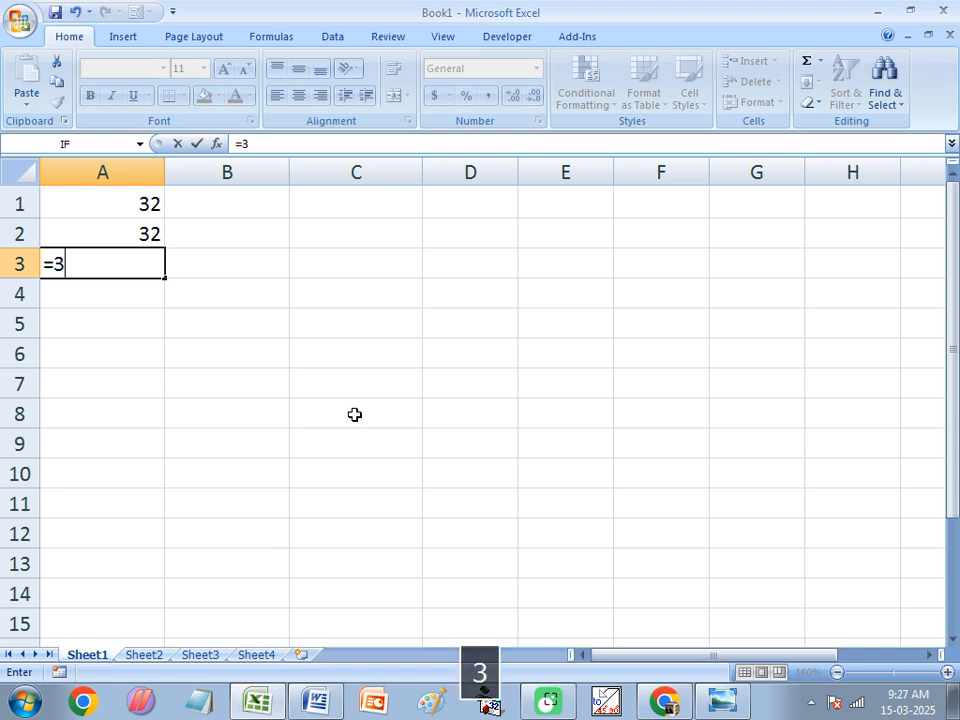
{"action": "type", "text": "^"}
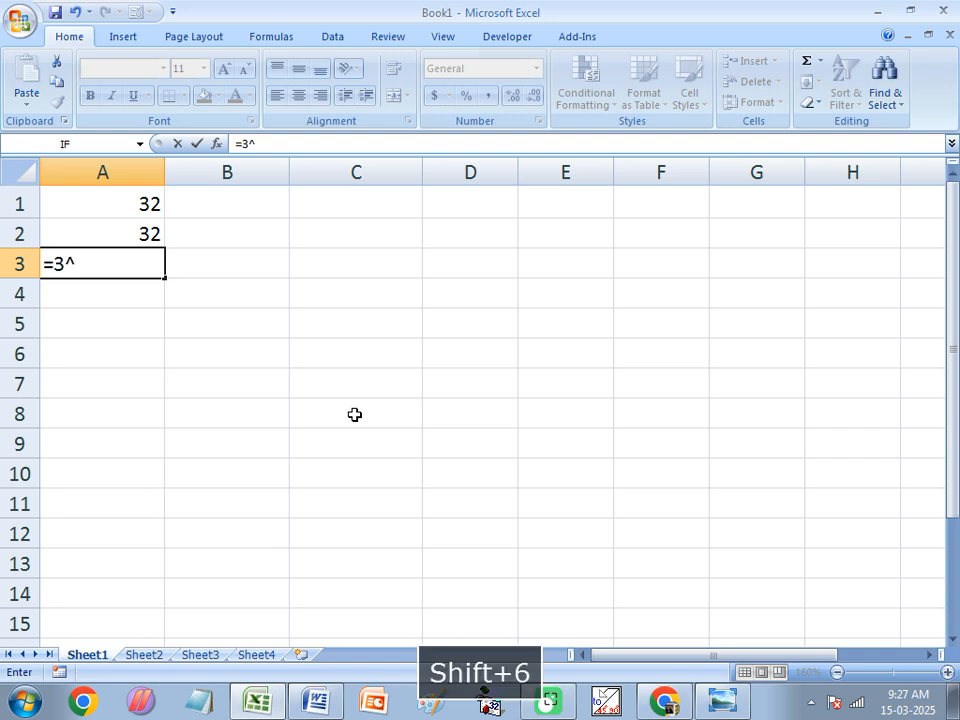
{"action": "type", "text": "3"}
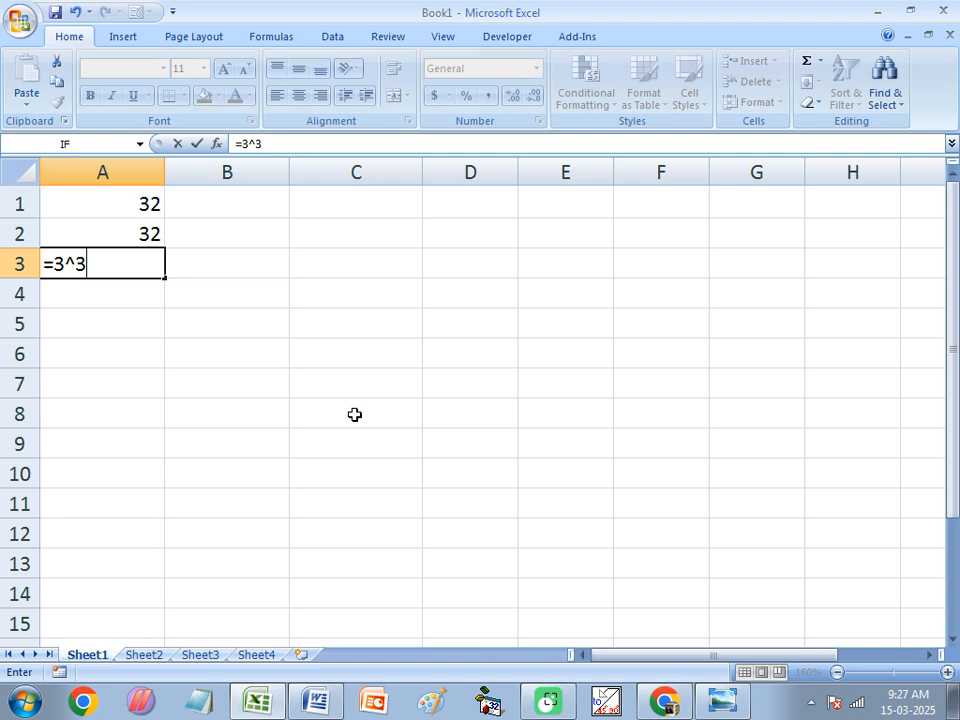
{"action": "key", "text": "Return"}
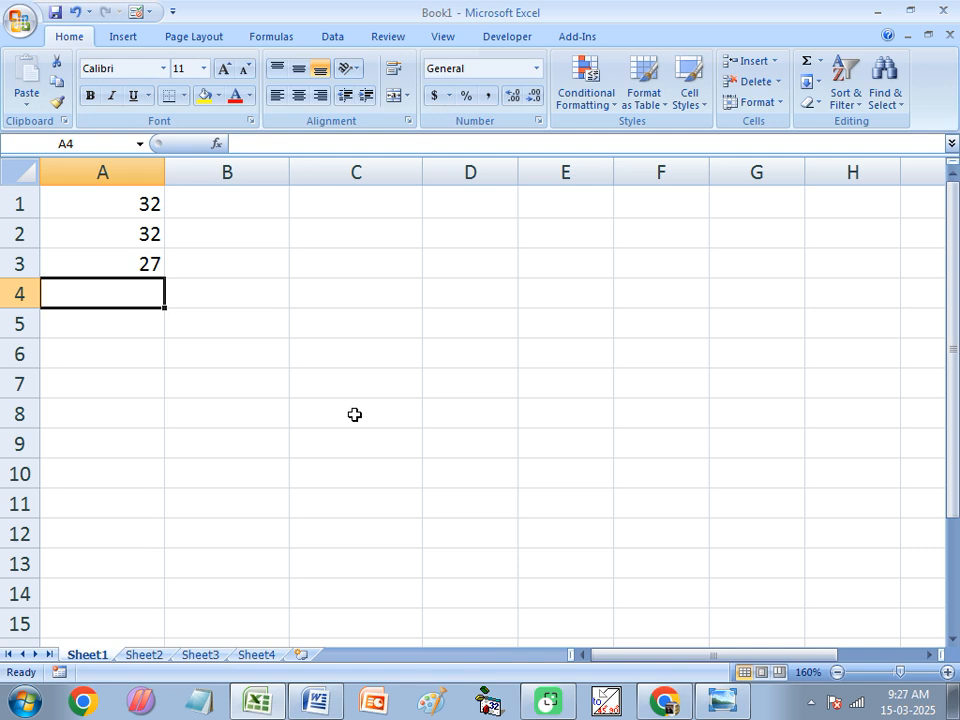
Highlight the caret operator inside the formula in A3, and leave the cell by selecting B2.
{"action": "left_click", "coordinate": [146, 259]}
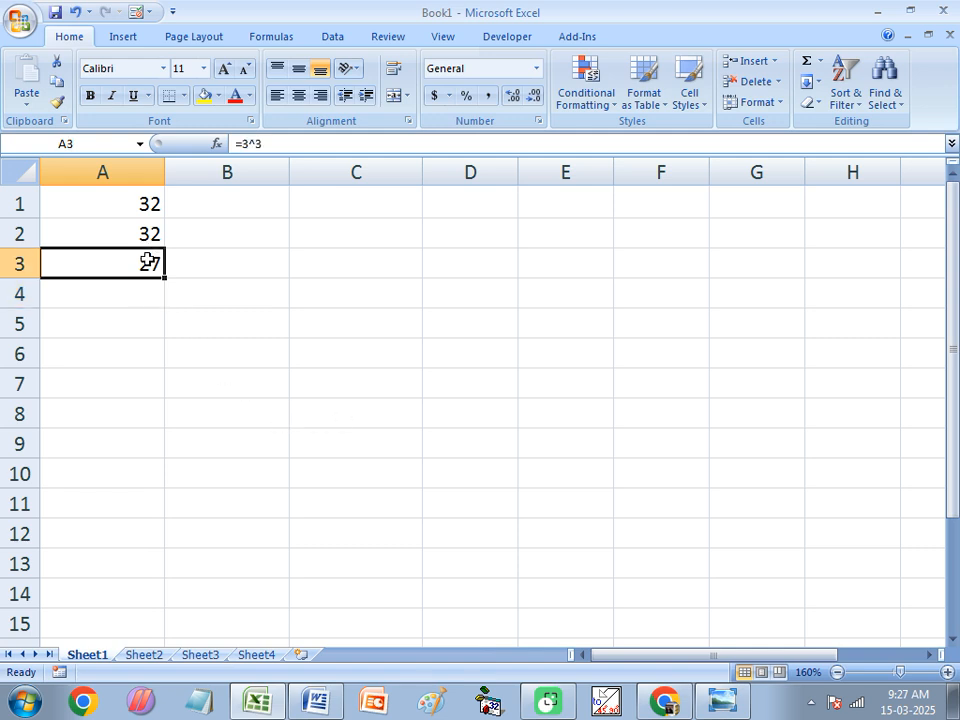
{"action": "double_click", "coordinate": [88, 258]}
{"action": "left_click_drag", "start_coordinate": [77, 258], "coordinate": [65, 259]}
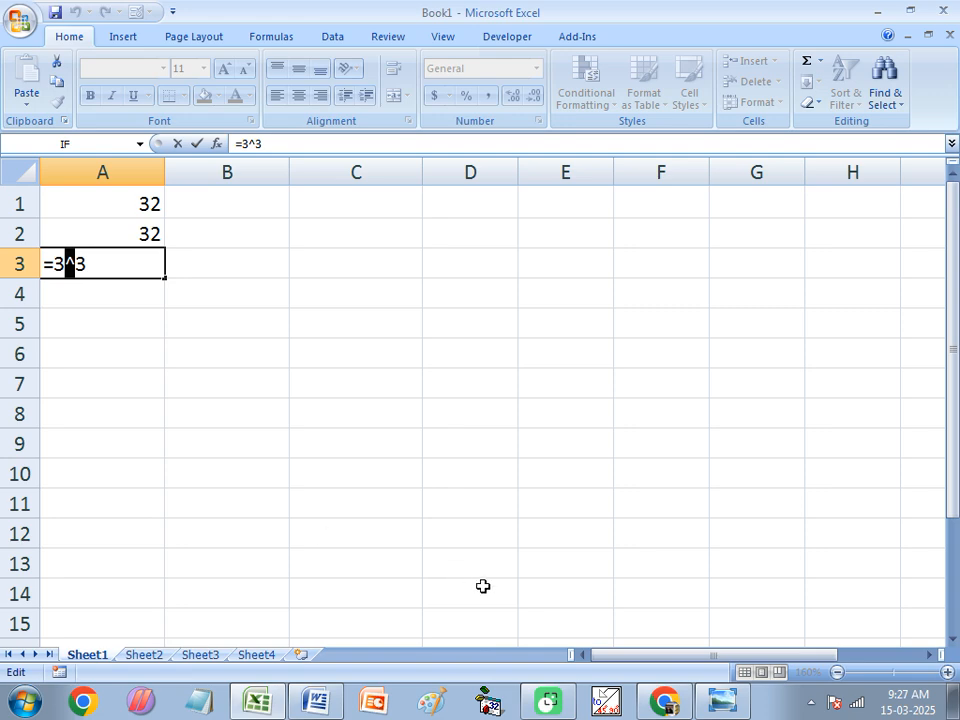
{"action": "left_click", "coordinate": [229, 241]}
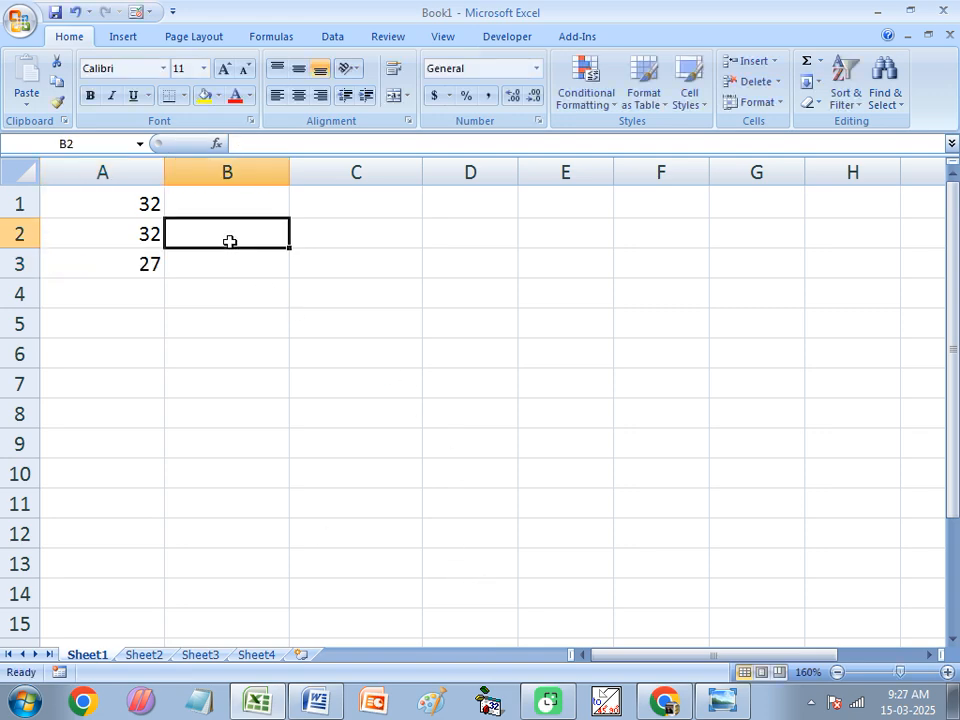
Switch to the Word notes and highlight the word Caret, the 2^5 power notation and the % sign under Arithmetic Operator.
{"action": "left_click", "coordinate": [328, 707]}
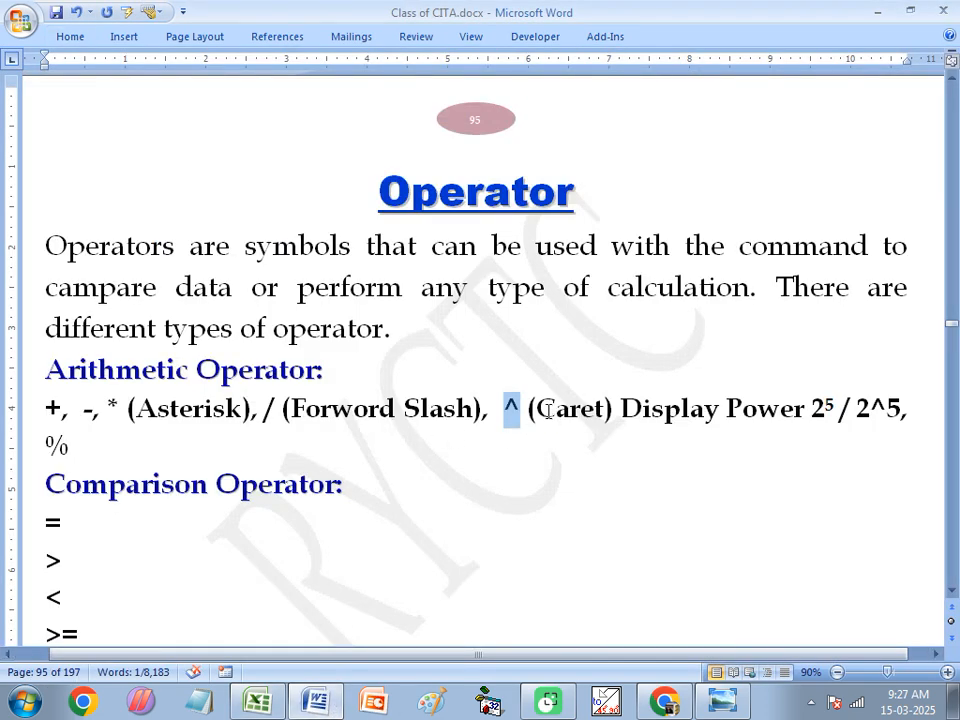
{"action": "left_click_drag", "start_coordinate": [537, 410], "coordinate": [595, 410]}
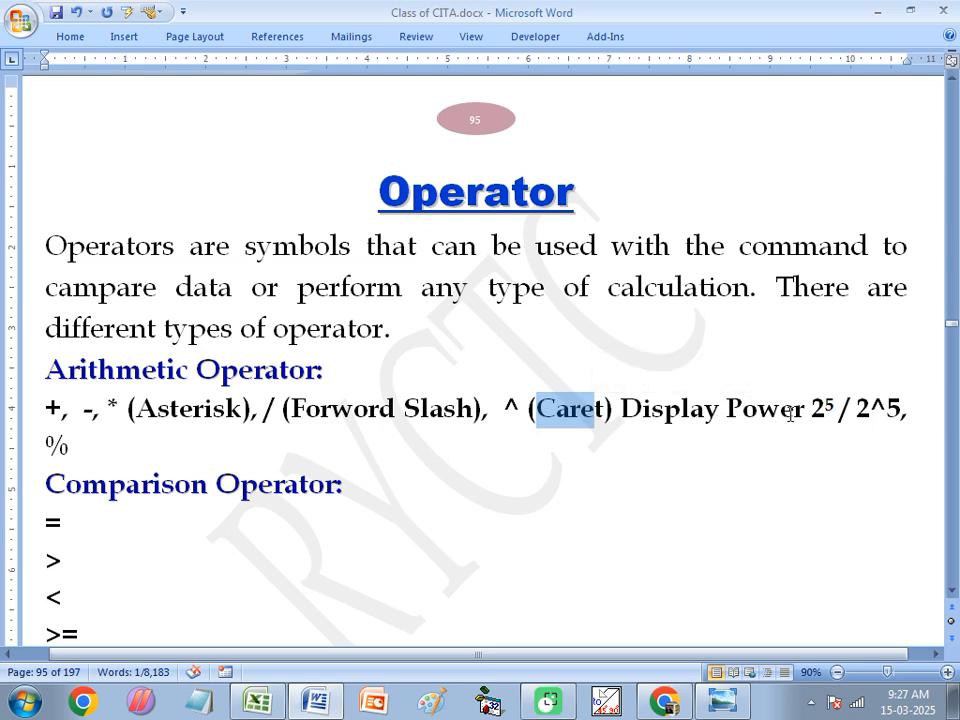
{"action": "left_click", "coordinate": [826, 407]}
{"action": "left_click_drag", "start_coordinate": [825, 406], "coordinate": [836, 406]}
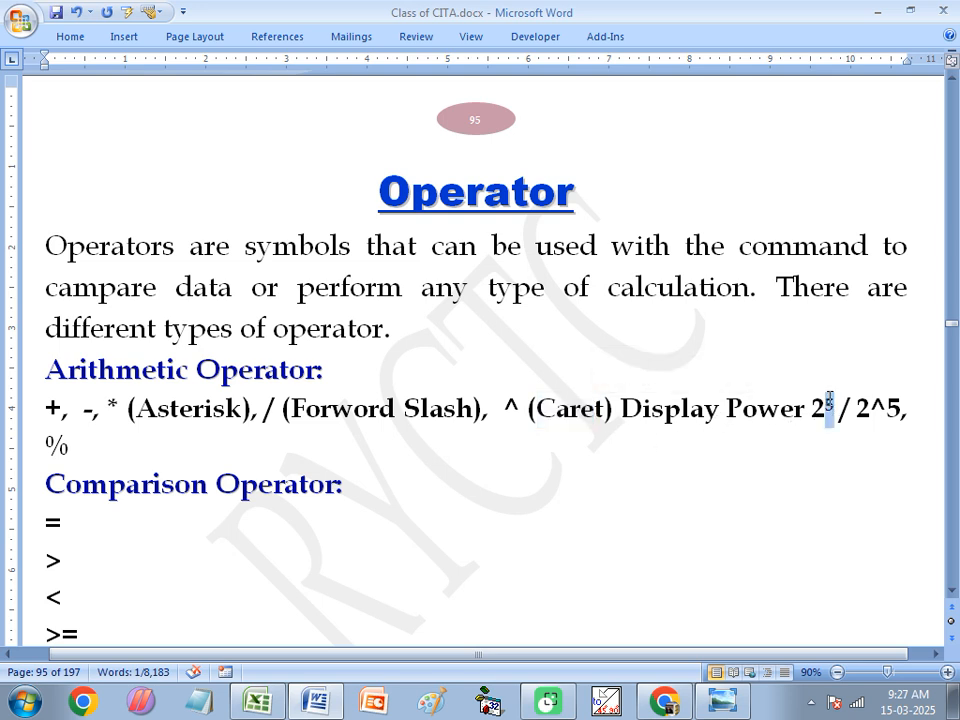
{"action": "left_click", "coordinate": [812, 408]}
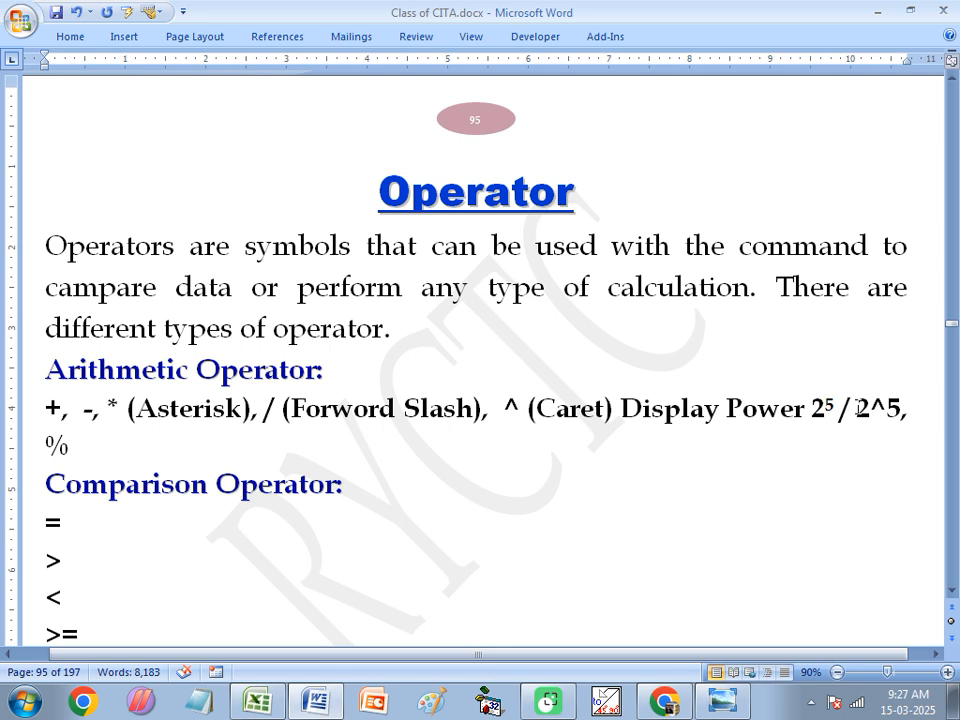
{"action": "left_click", "coordinate": [858, 408]}
{"action": "left_click_drag", "start_coordinate": [864, 408], "coordinate": [897, 403]}
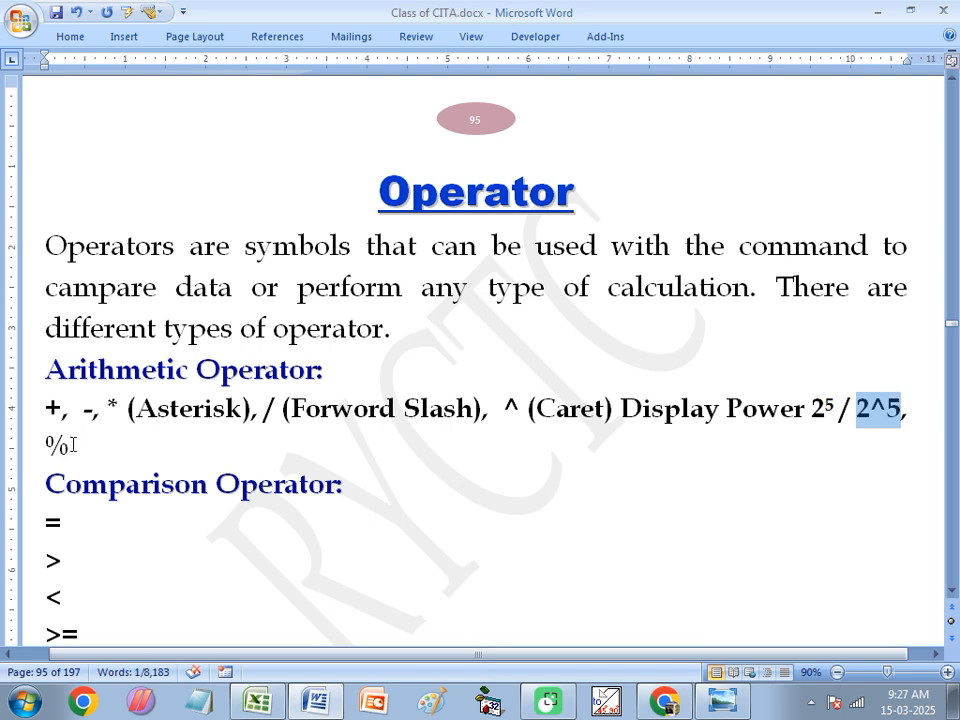
{"action": "left_click_drag", "start_coordinate": [72, 443], "coordinate": [55, 447]}
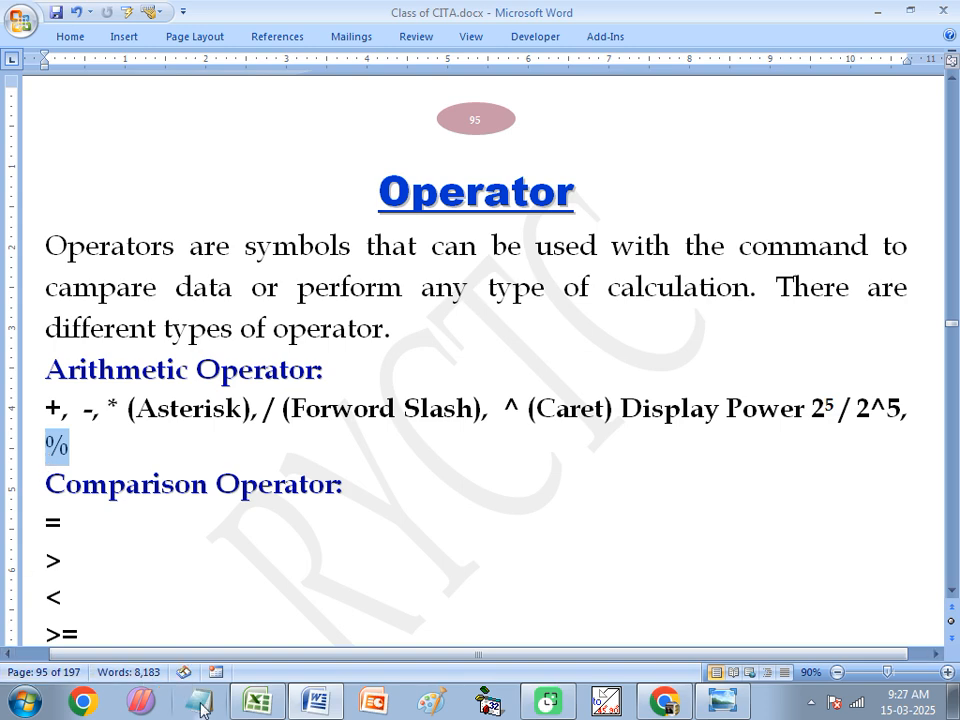
Switch to the Excel workbook and enter the percentage formula =130*20/100 in cell A4.
{"action": "left_click", "coordinate": [257, 700]}
{"action": "scroll", "coordinate": [280, 460], "scroll_direction": "up", "scroll_amount": 10}
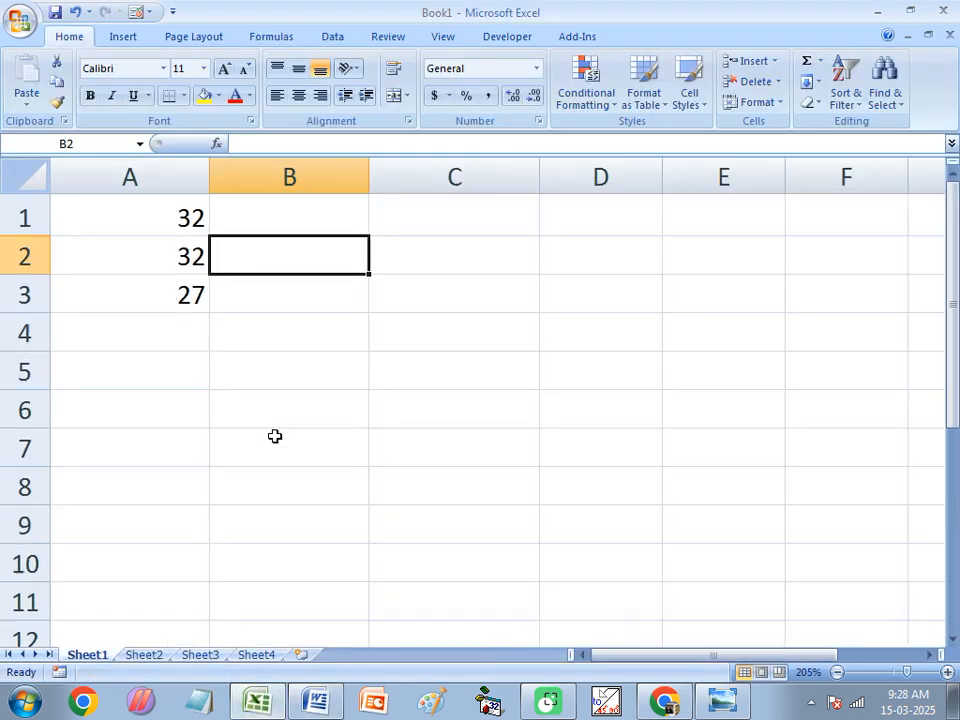
{"action": "scroll", "coordinate": [376, 483], "scroll_direction": "up", "scroll_amount": 2}
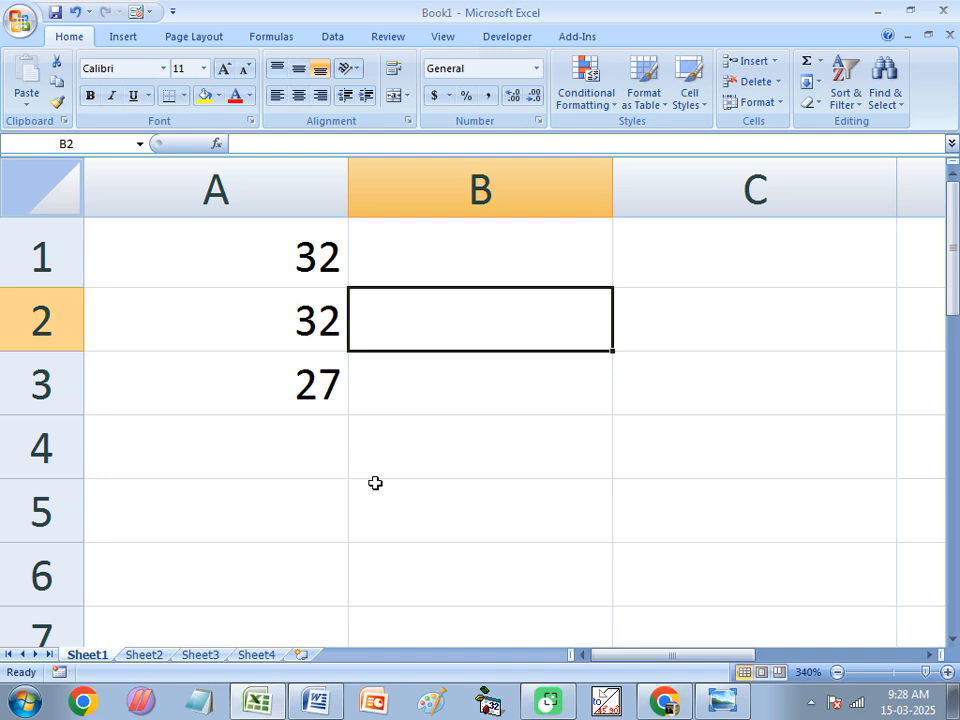
{"action": "left_click", "coordinate": [311, 463]}
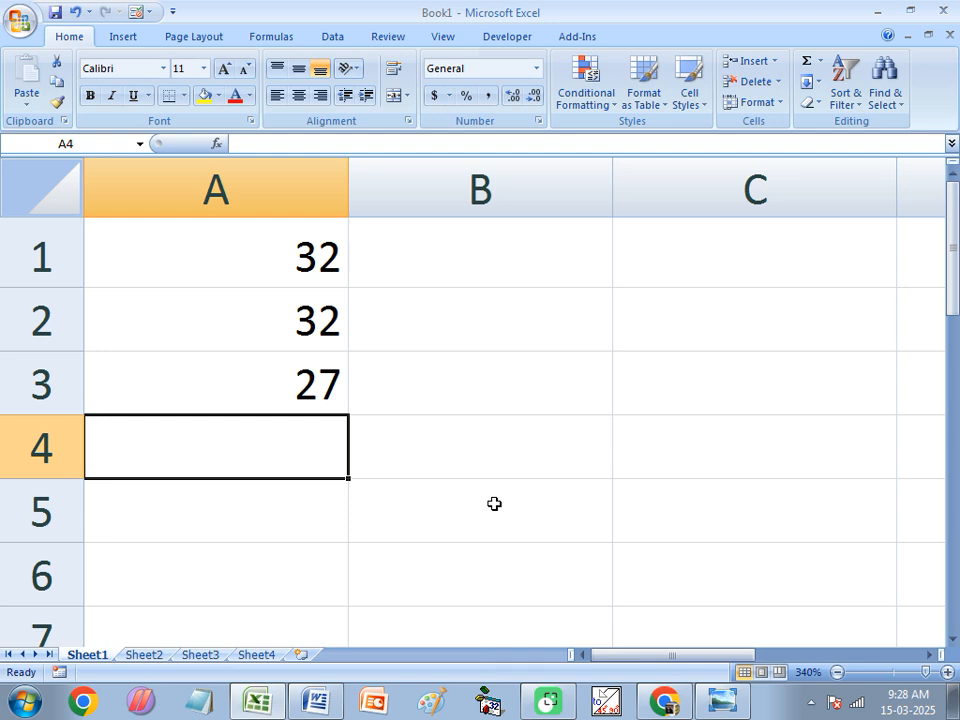
{"action": "type", "text": "="}
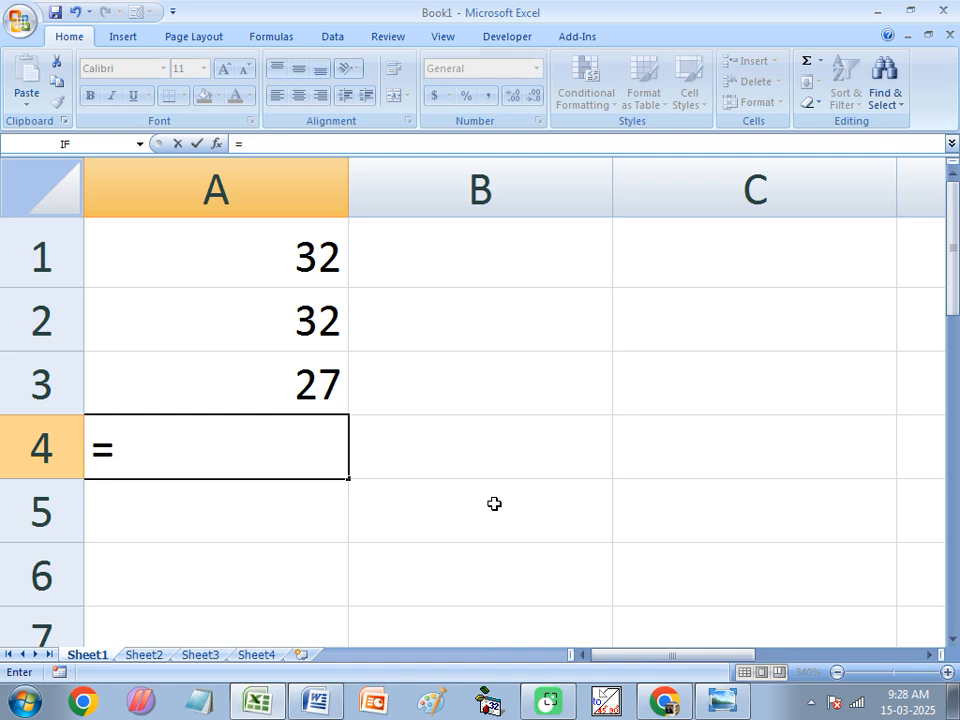
{"action": "type", "text": "13"}
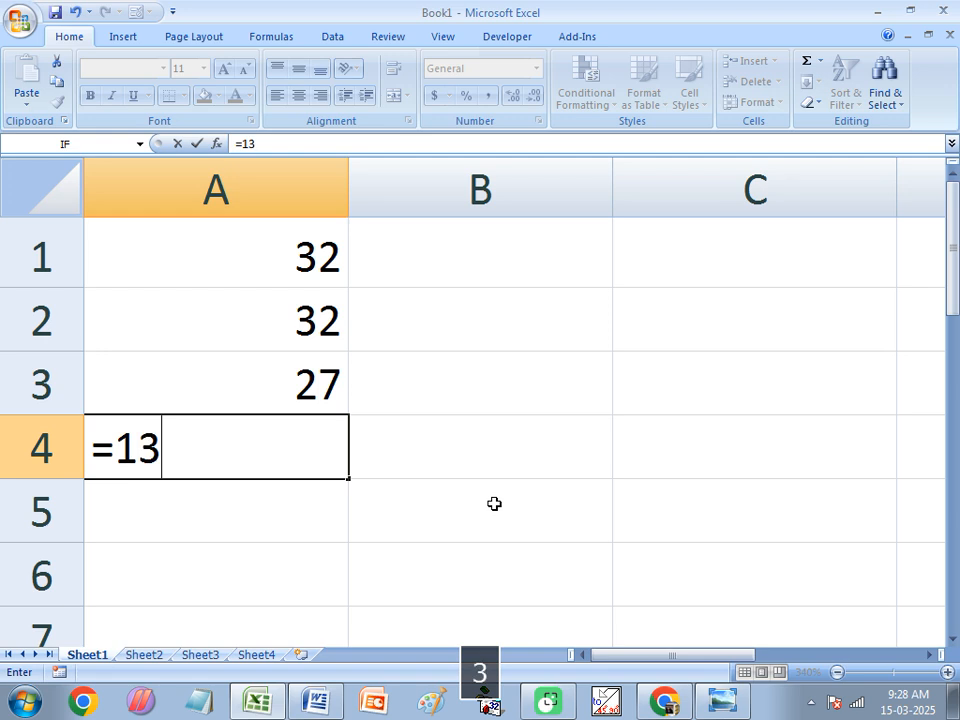
{"action": "type", "text": "0"}
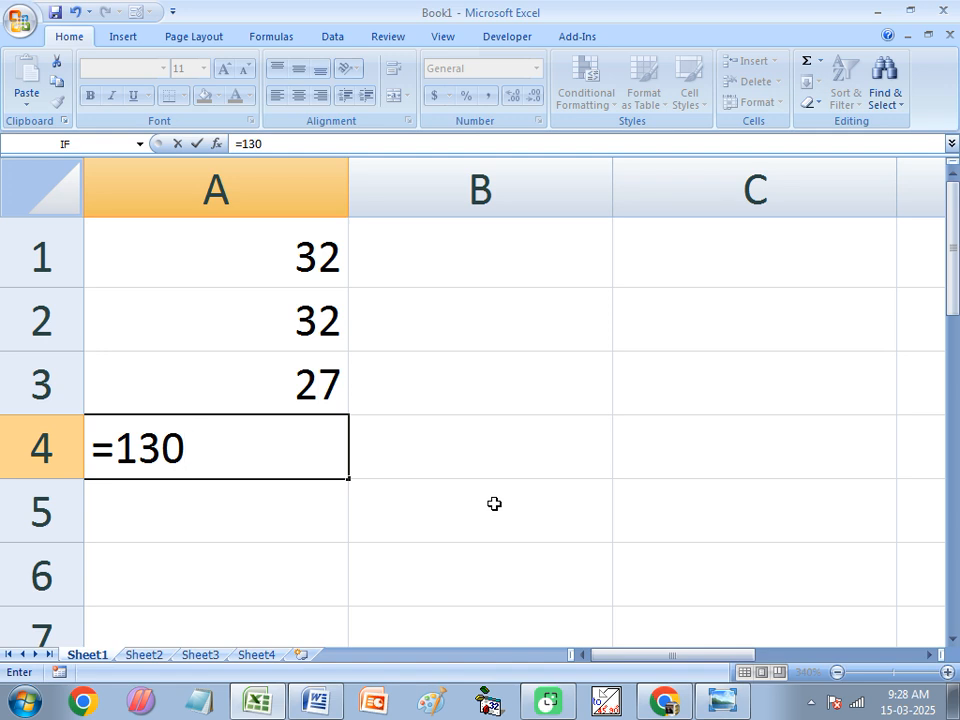
{"action": "type", "text": "*"}
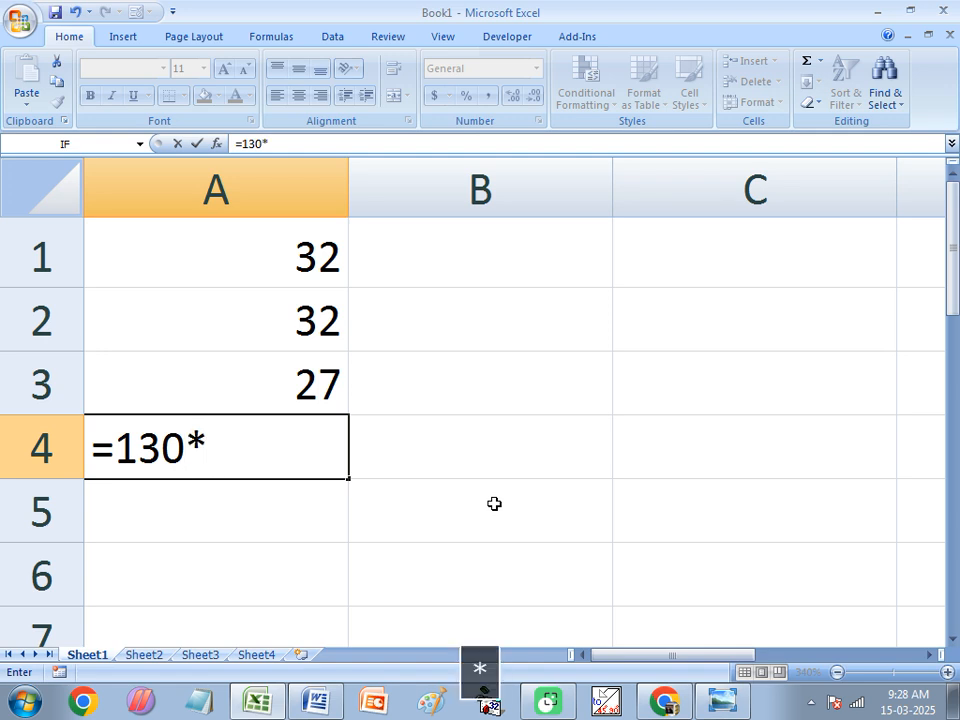
{"action": "type", "text": "20"}
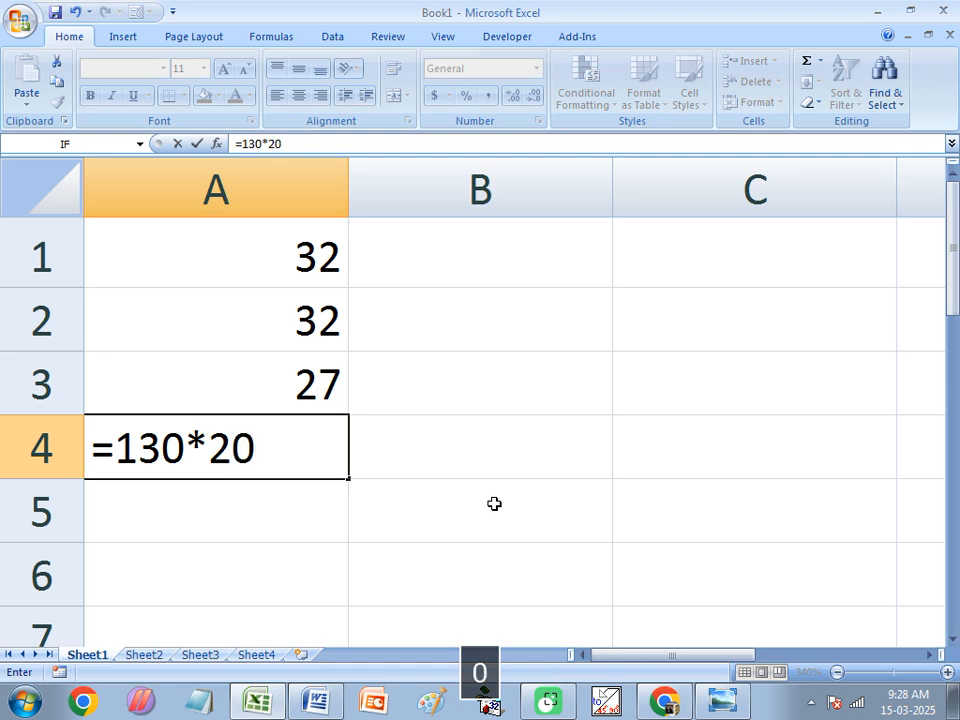
{"action": "type", "text": "/10"}
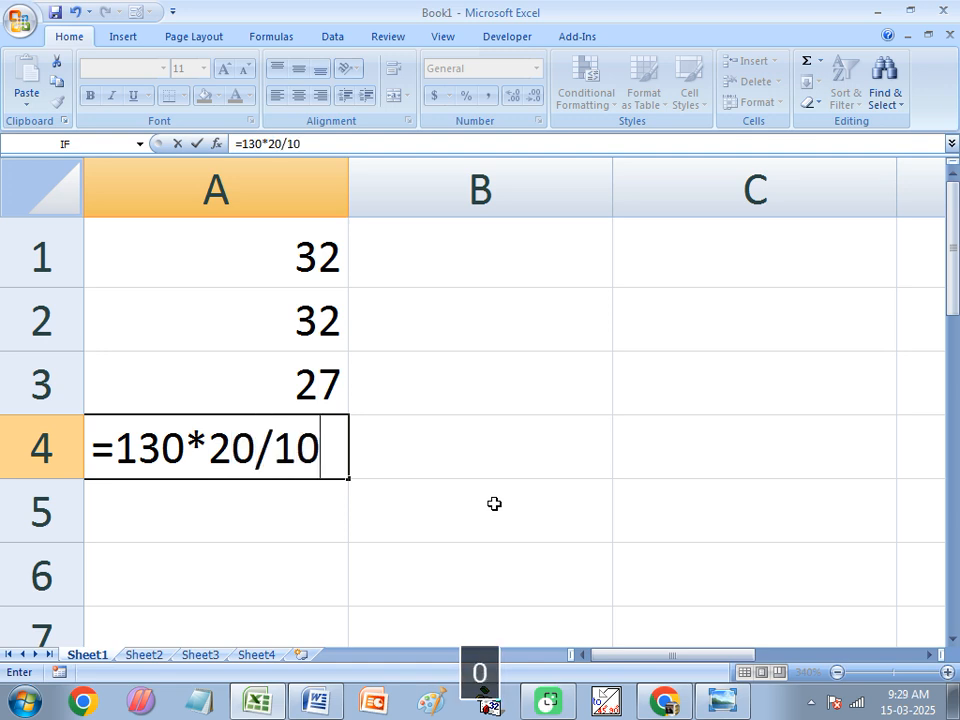
{"action": "type", "text": "0"}
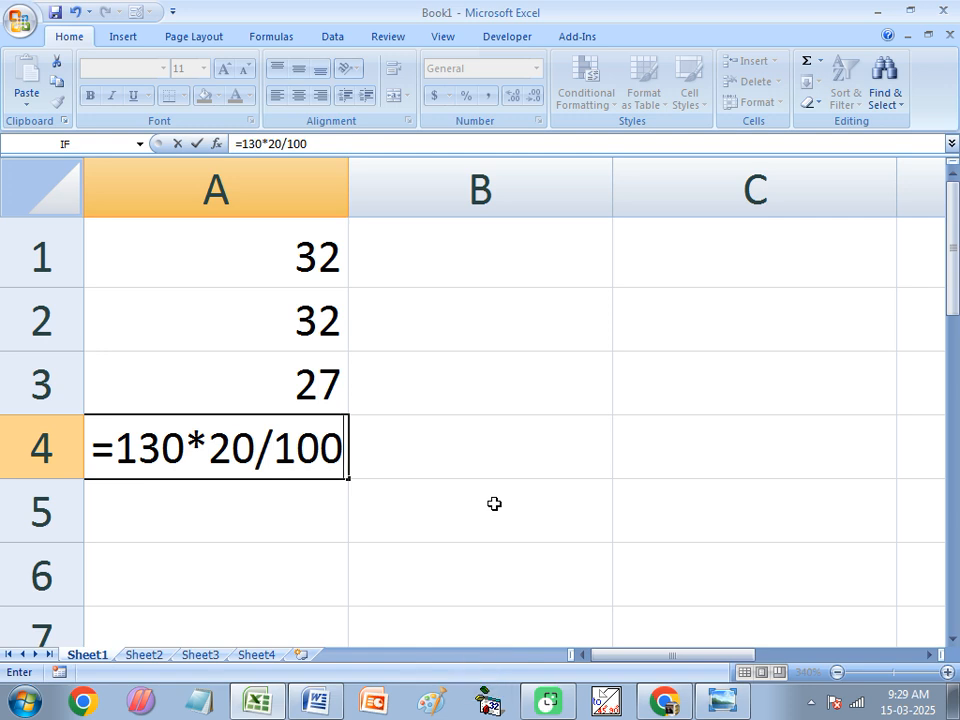
{"action": "key", "text": "Return"}
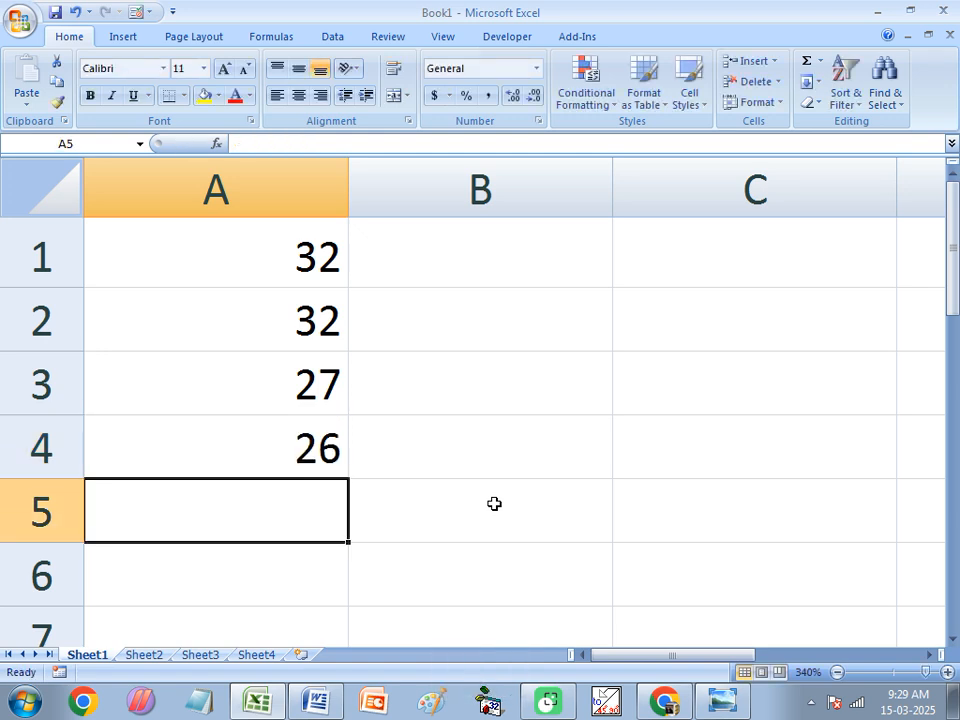
Enter the formula =130*20% in cell A5 using the percent operator.
{"action": "type", "text": "="}
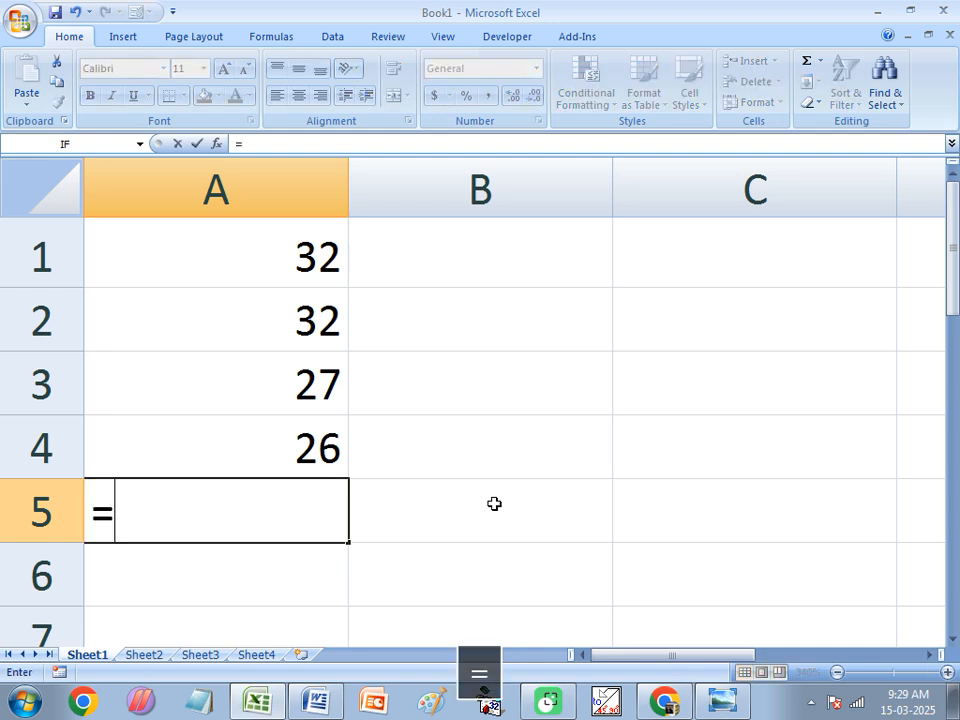
{"action": "type", "text": "13"}
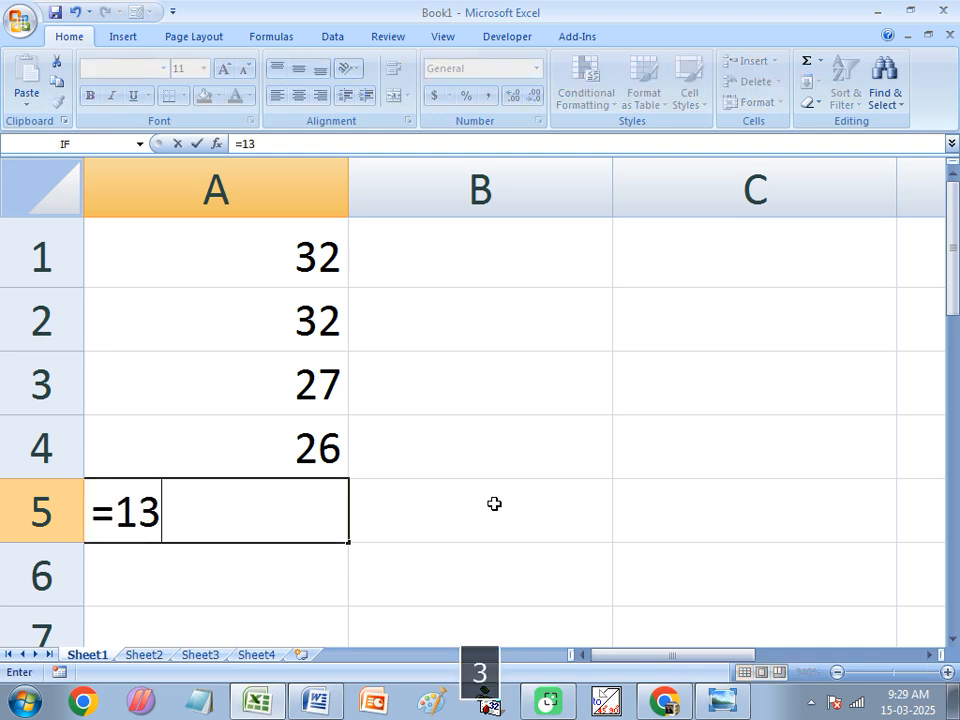
{"action": "type", "text": "0*"}
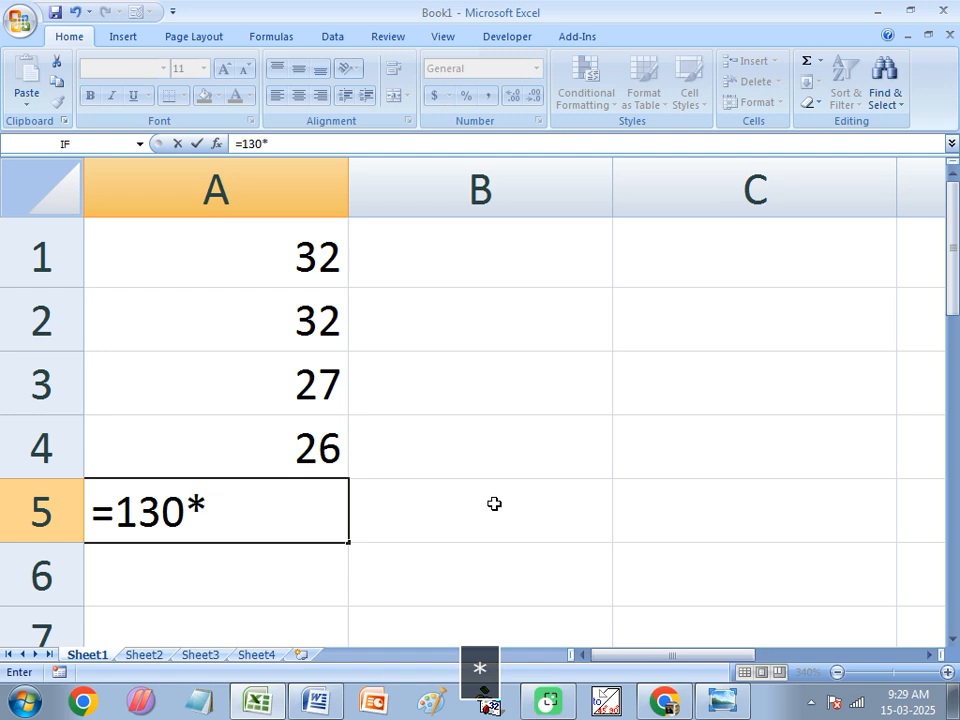
{"action": "type", "text": "20"}
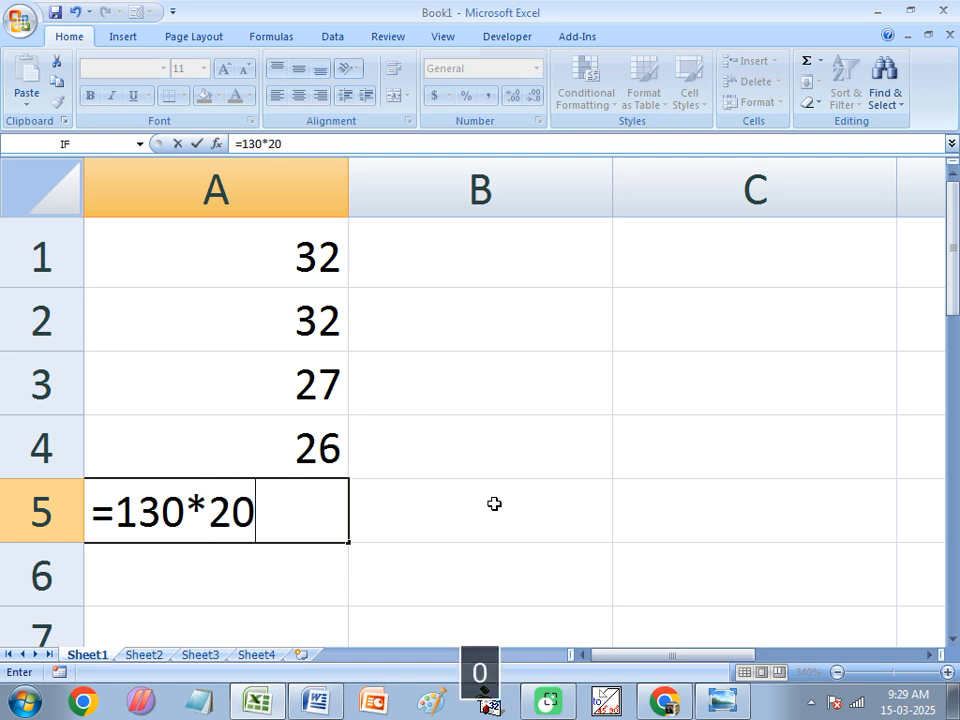
{"action": "type", "text": "%"}
{"action": "key", "text": "Return"}
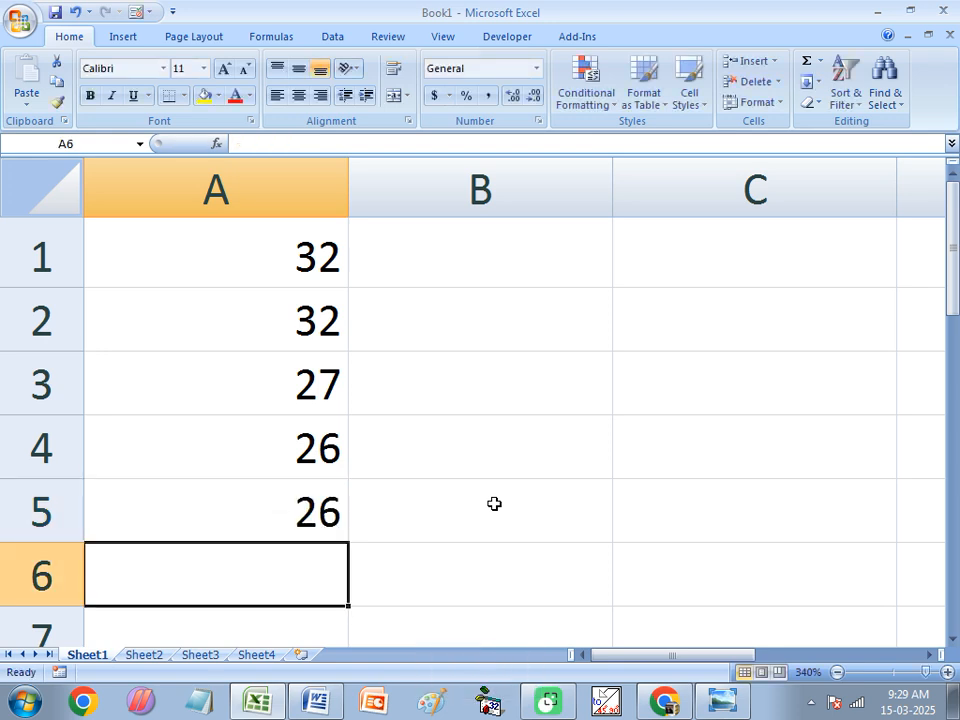
Compare the formulas in A5 and A4, highlight /100 in the A4 formula, and leave the cell by selecting A1.
{"action": "key", "text": "Up"}
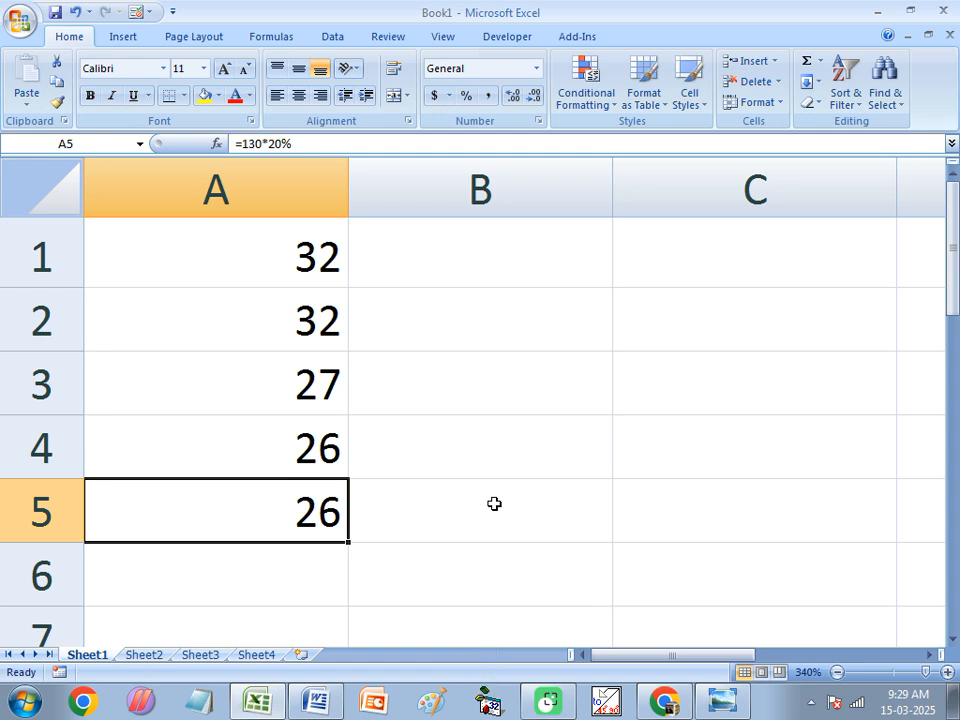
{"action": "key", "text": "Up"}
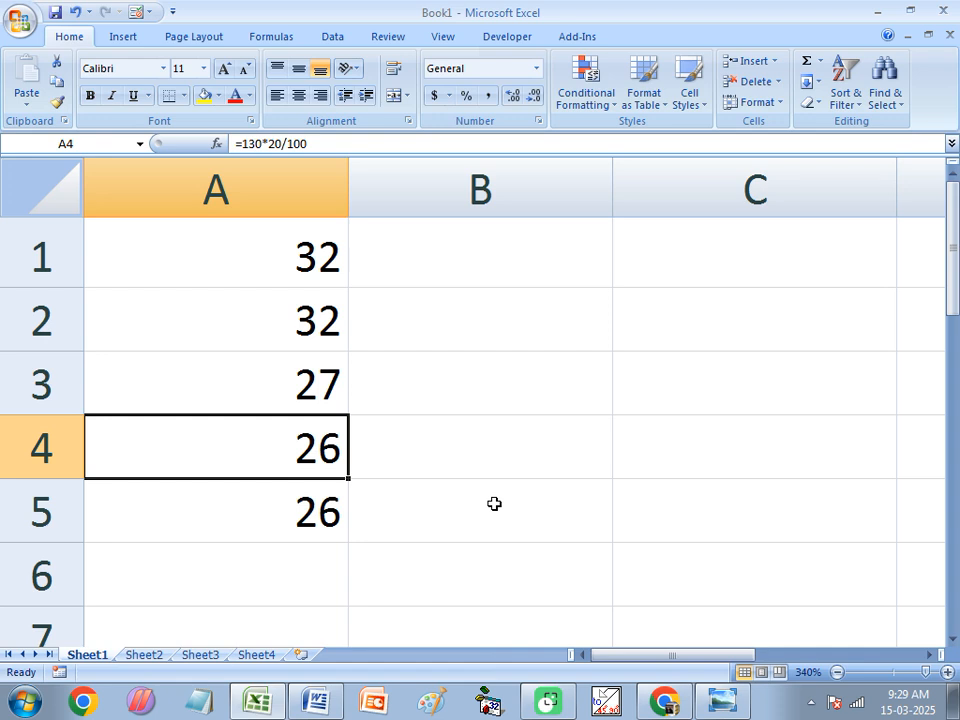
{"action": "left_click", "coordinate": [313, 143]}
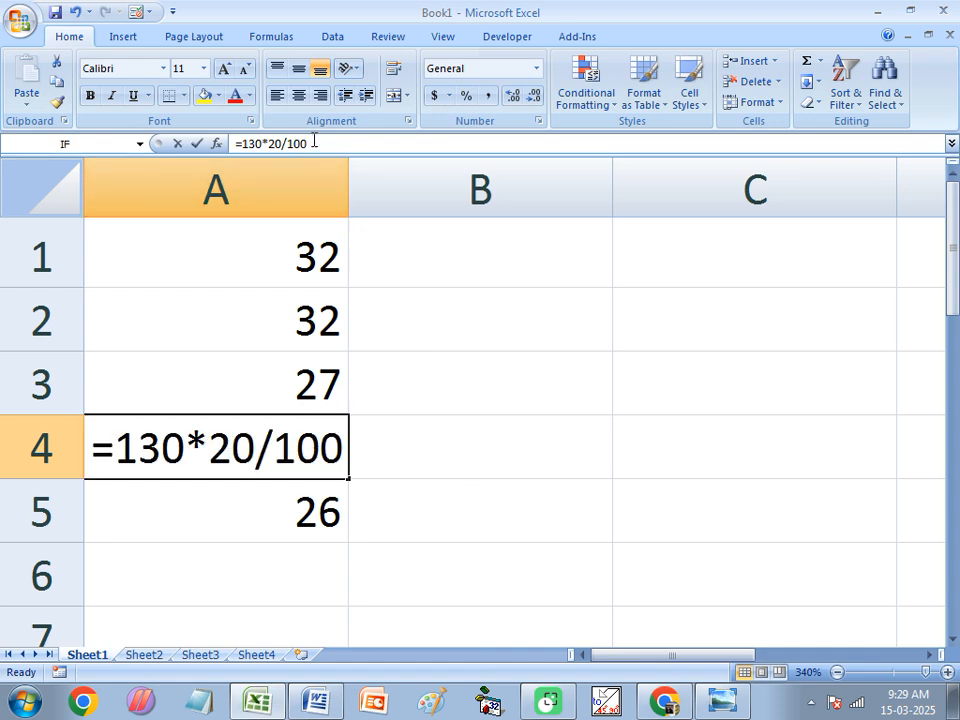
{"action": "left_click_drag", "start_coordinate": [314, 142], "coordinate": [282, 146]}
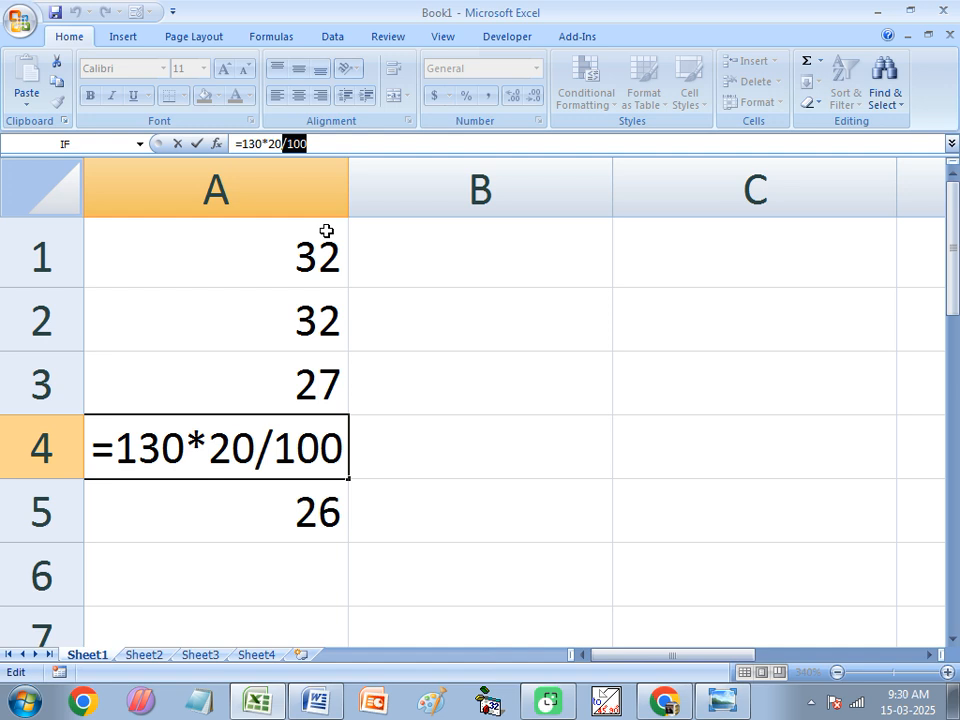
{"action": "left_click", "coordinate": [322, 262]}
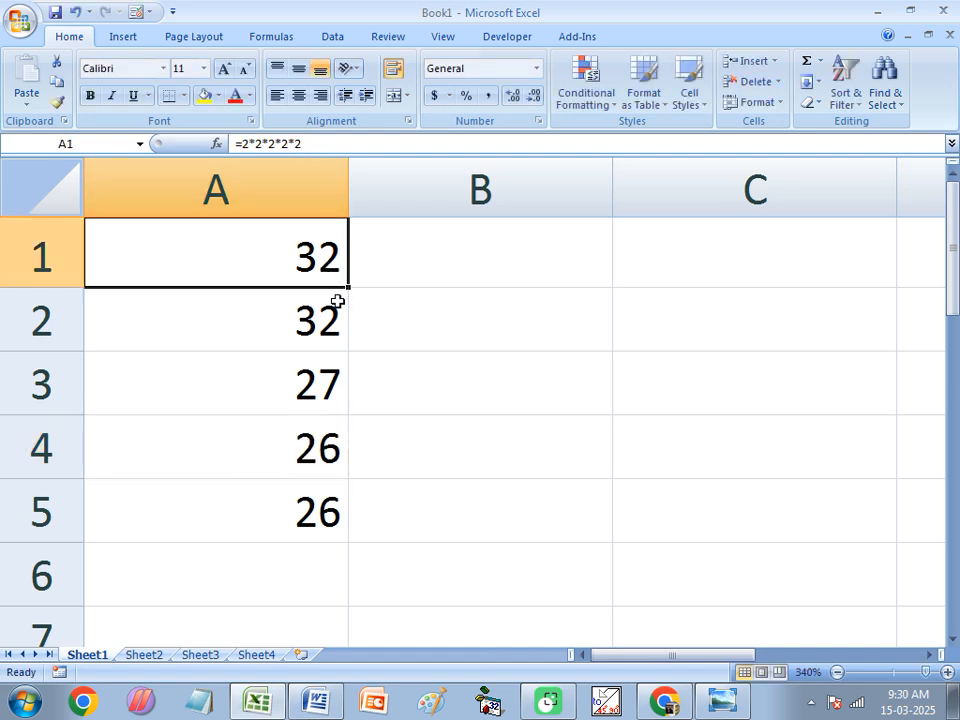
Enter the repeated multiplication formula =2*2*2*2*2 in cell B2.
{"action": "left_click", "coordinate": [480, 352]}
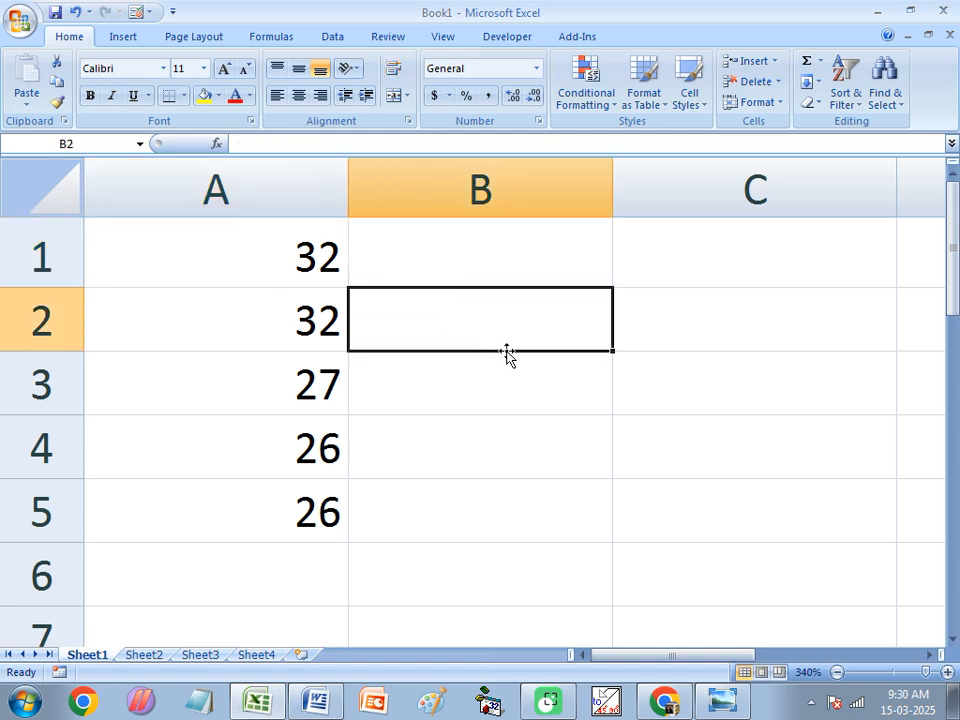
{"action": "type", "text": "=2"}
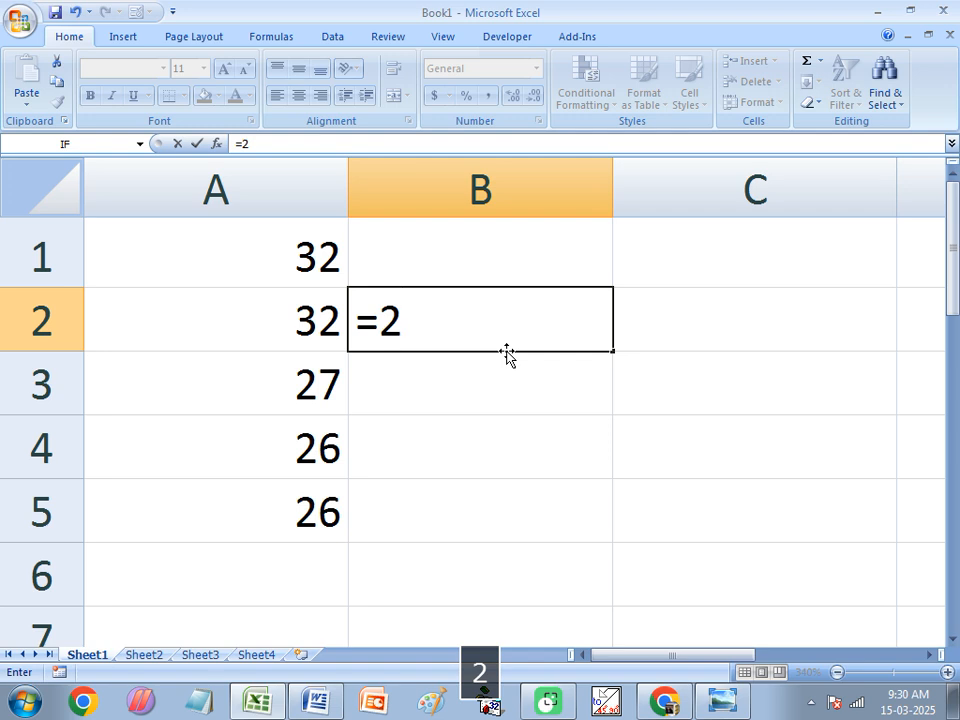
{"action": "type", "text": "*2*2*"}
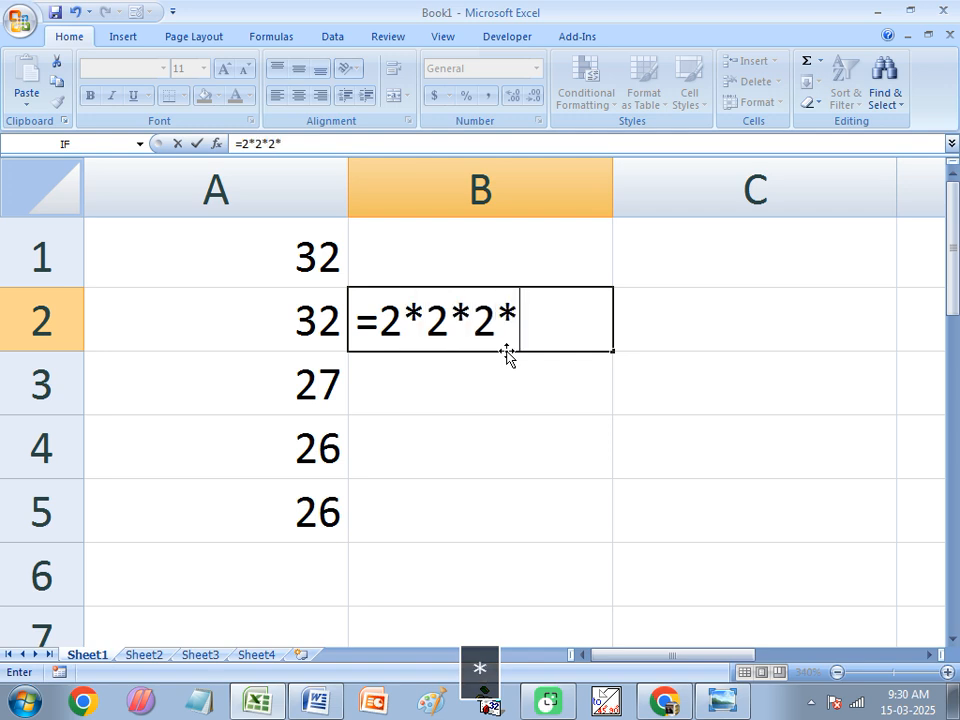
{"action": "type", "text": "2*2"}
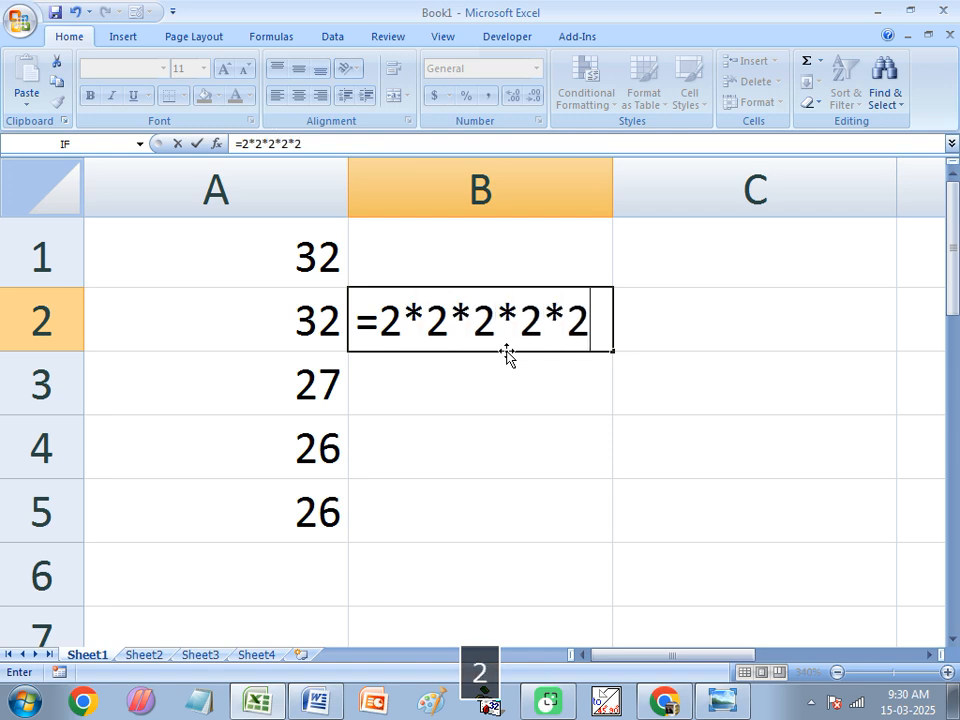
{"action": "key", "text": "Return"}
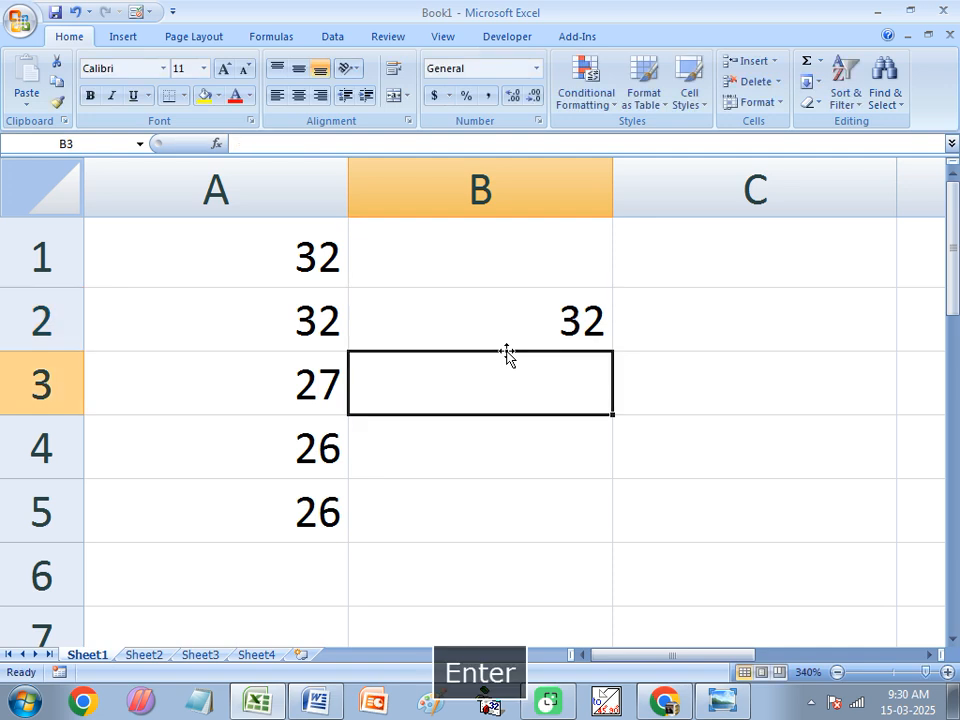
Enter the power formula =2^5 in cell B3 using the caret operator.
{"action": "type", "text": "=2"}
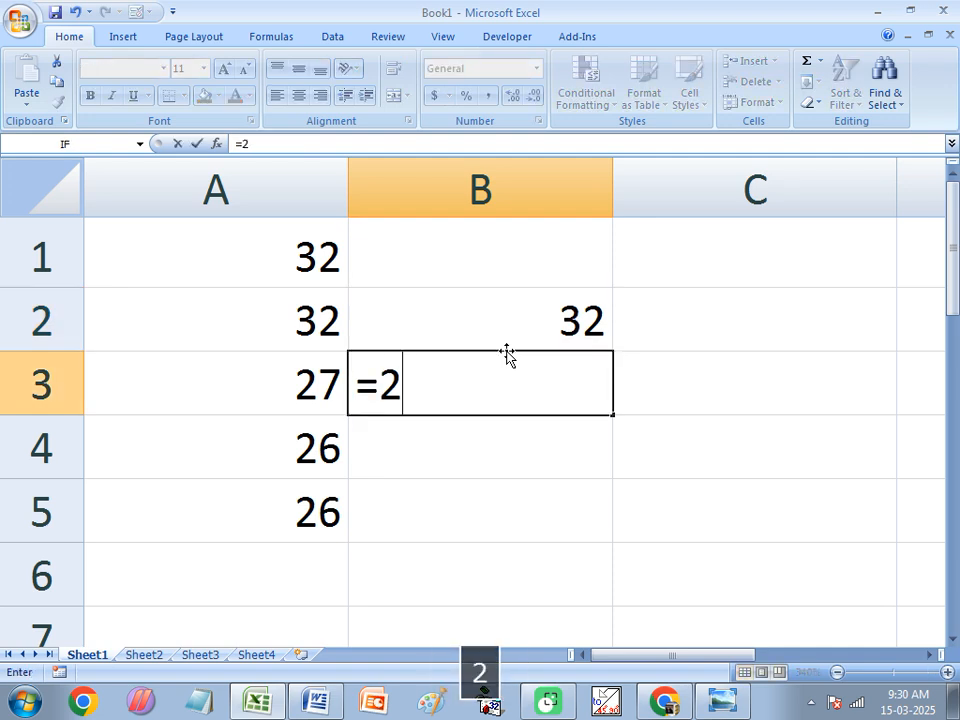
{"action": "type", "text": "^"}
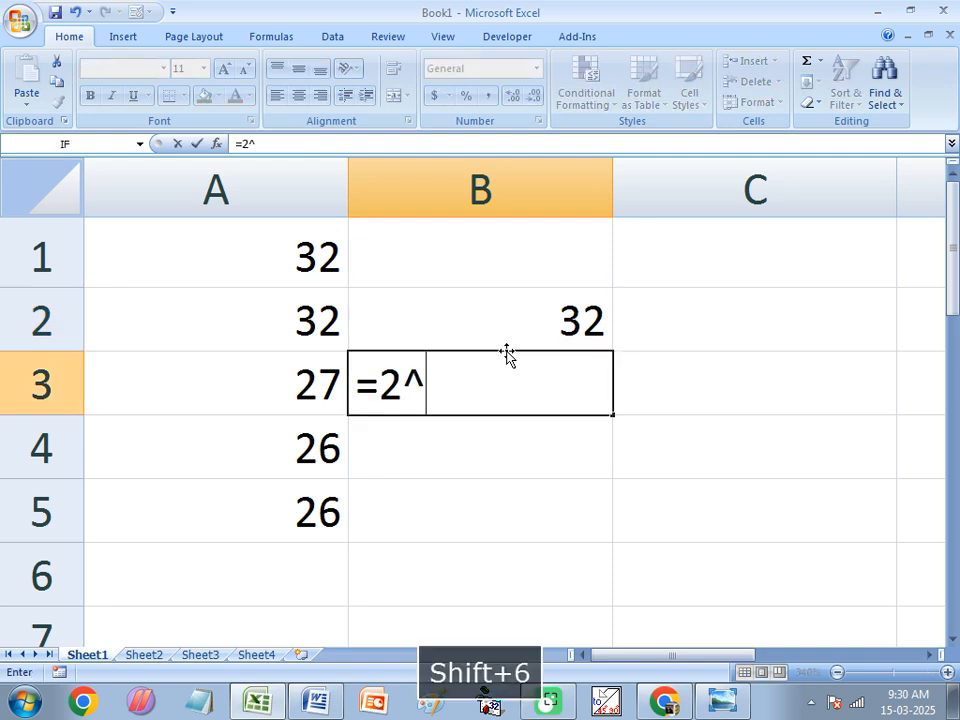
{"action": "type", "text": "5"}
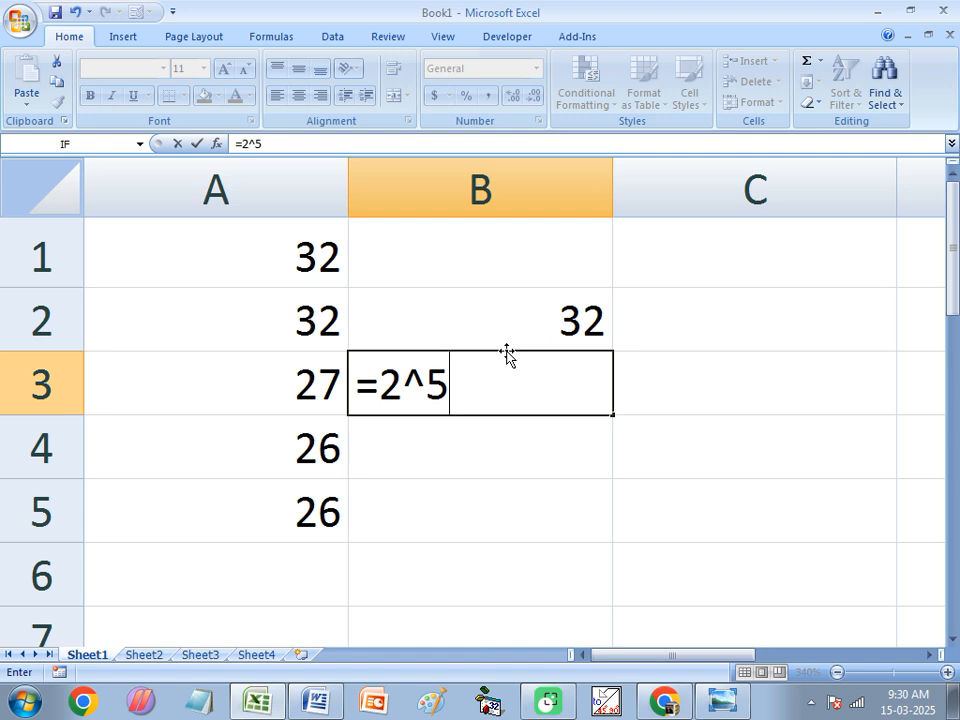
{"action": "key", "text": "Return"}
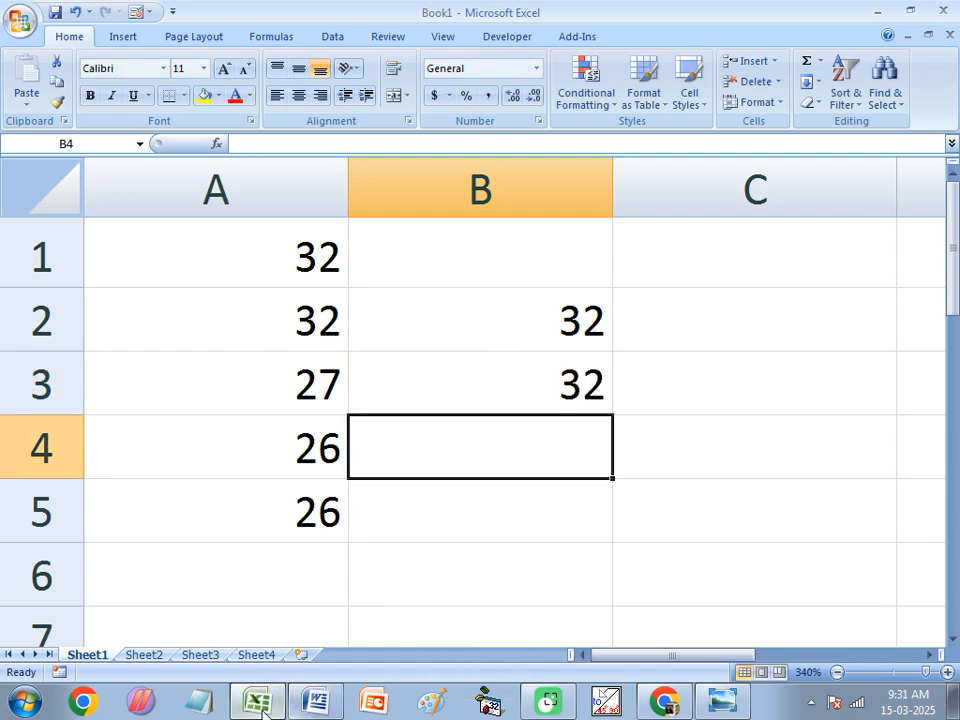
Switch to the Word document and highlight the Comparison Operator heading and the = operator below it.
{"action": "left_click", "coordinate": [314, 704]}
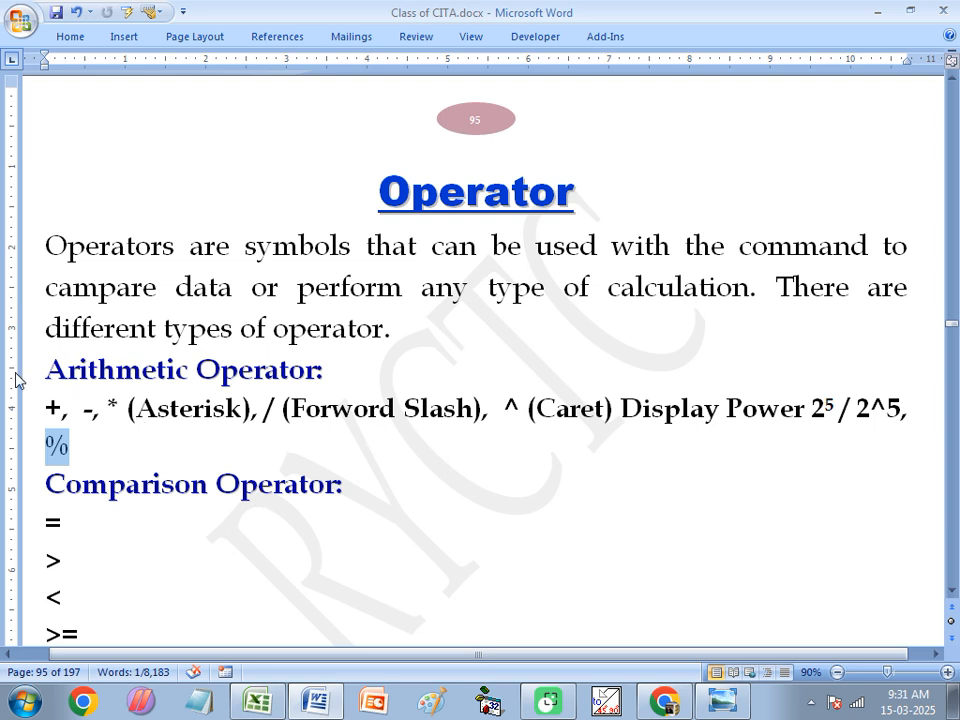
{"action": "left_click_drag", "start_coordinate": [50, 366], "coordinate": [352, 451]}
{"action": "scroll", "coordinate": [150, 490], "scroll_direction": "down", "scroll_amount": 1}
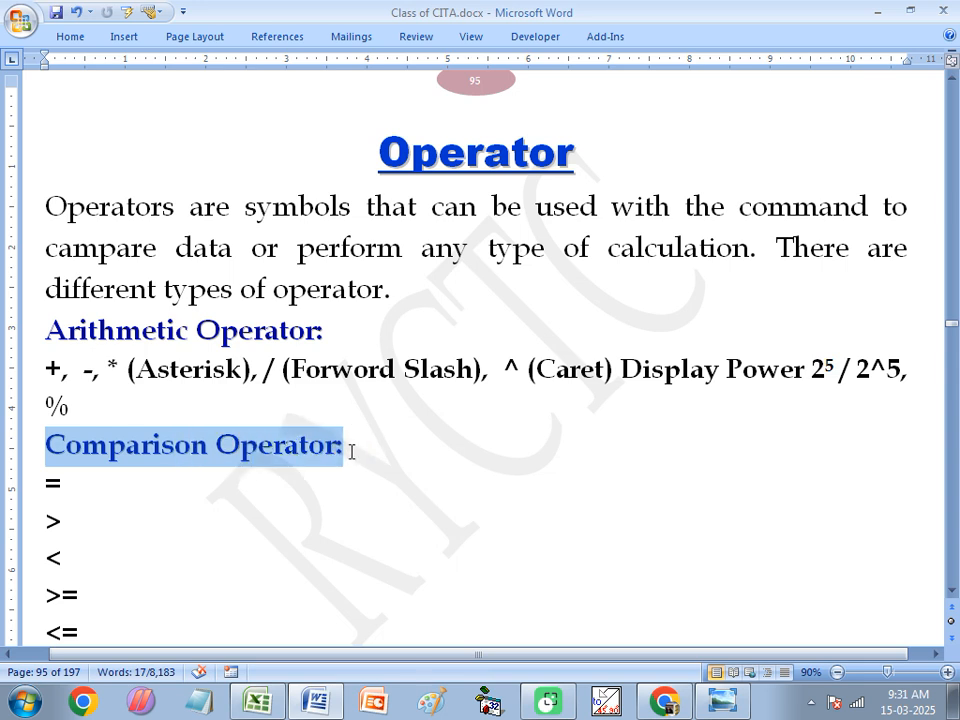
{"action": "scroll", "coordinate": [96, 497], "scroll_direction": "down", "scroll_amount": 1}
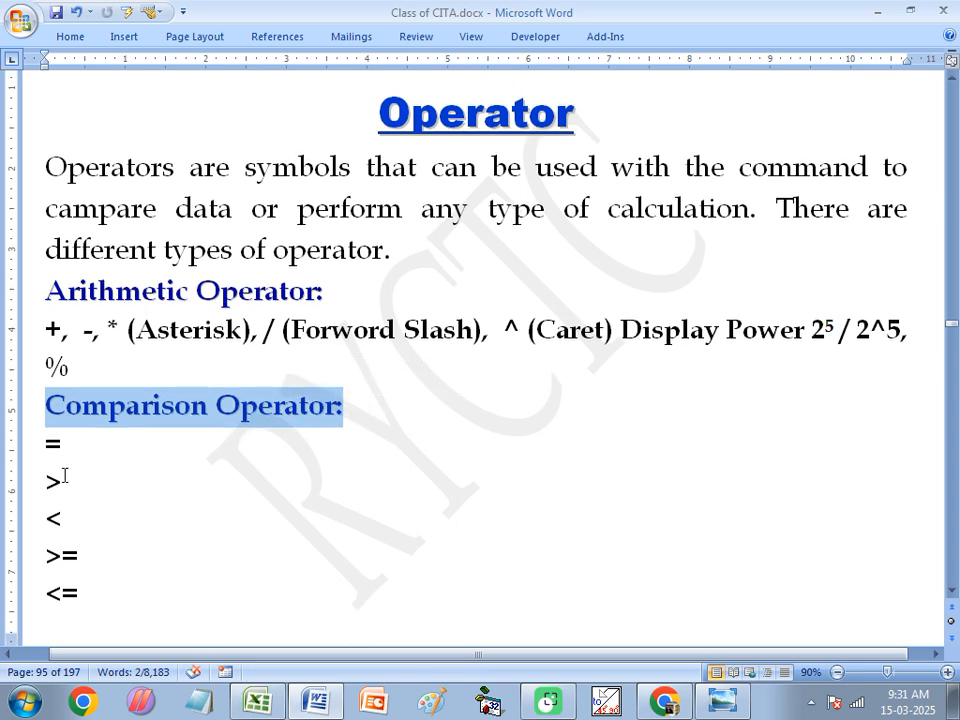
{"action": "left_click_drag", "start_coordinate": [48, 446], "coordinate": [68, 445]}
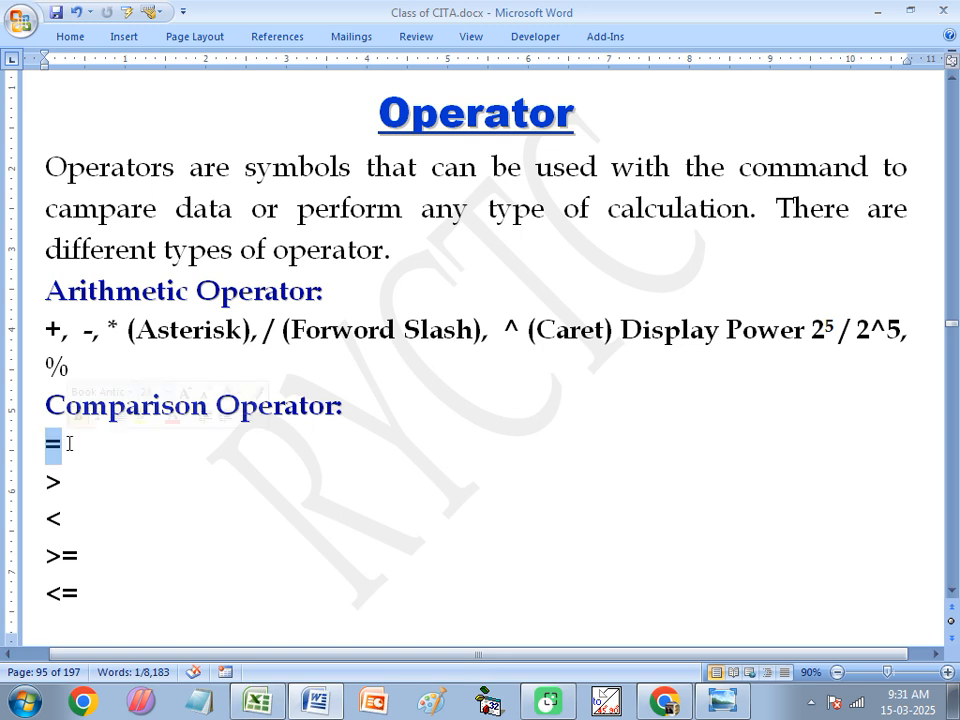
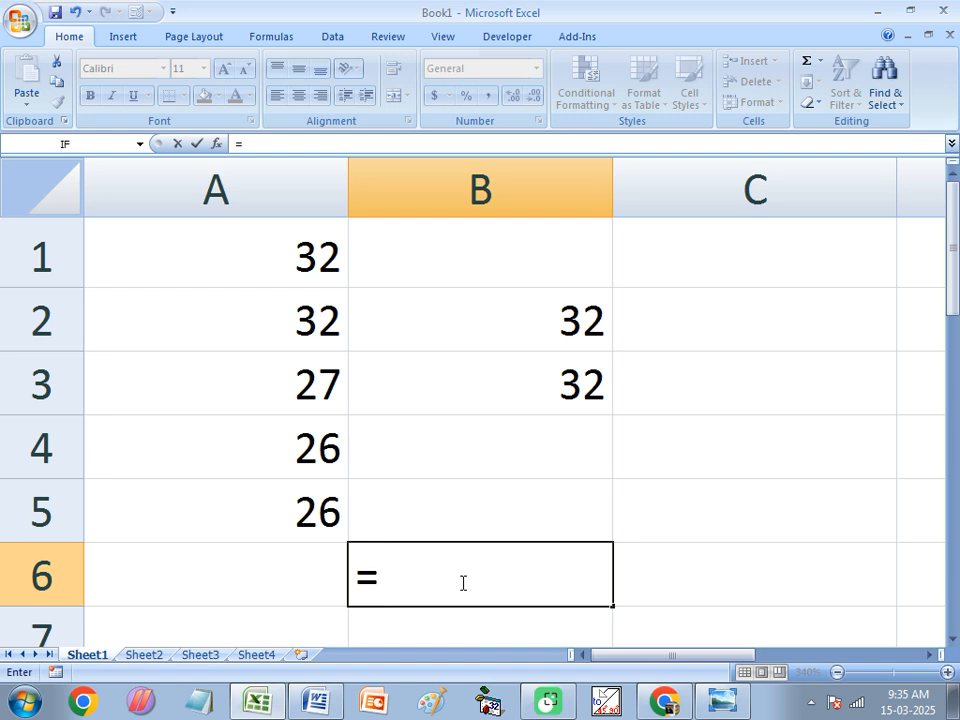
Complete the square root formula =SQRT(100) in cell B6.
{"action": "type", "text": "sqrt"}
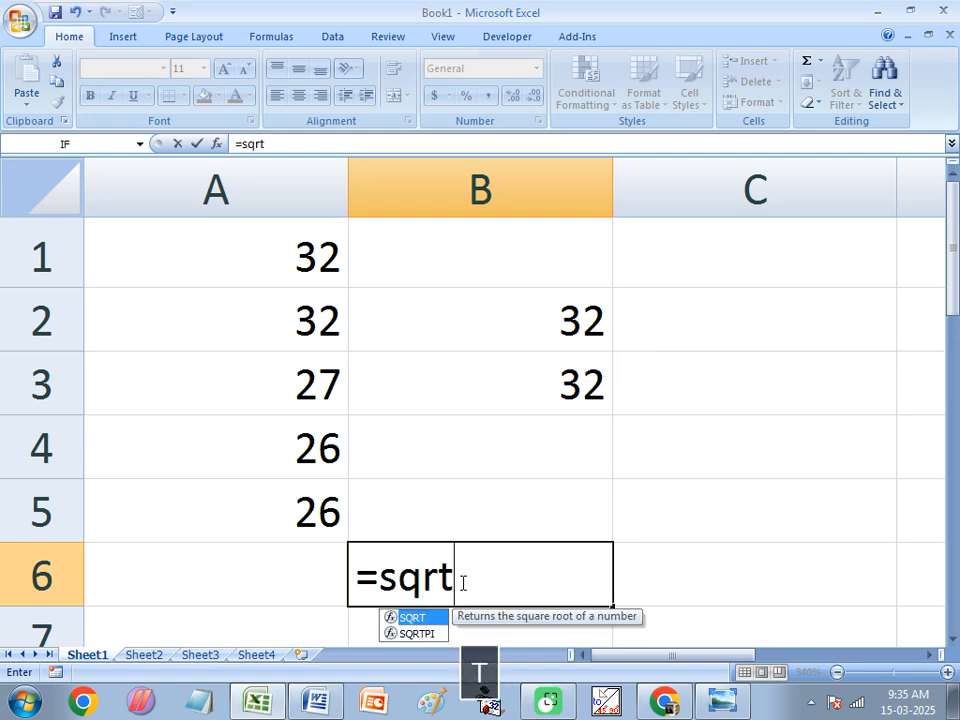
{"action": "key", "text": "Tab"}
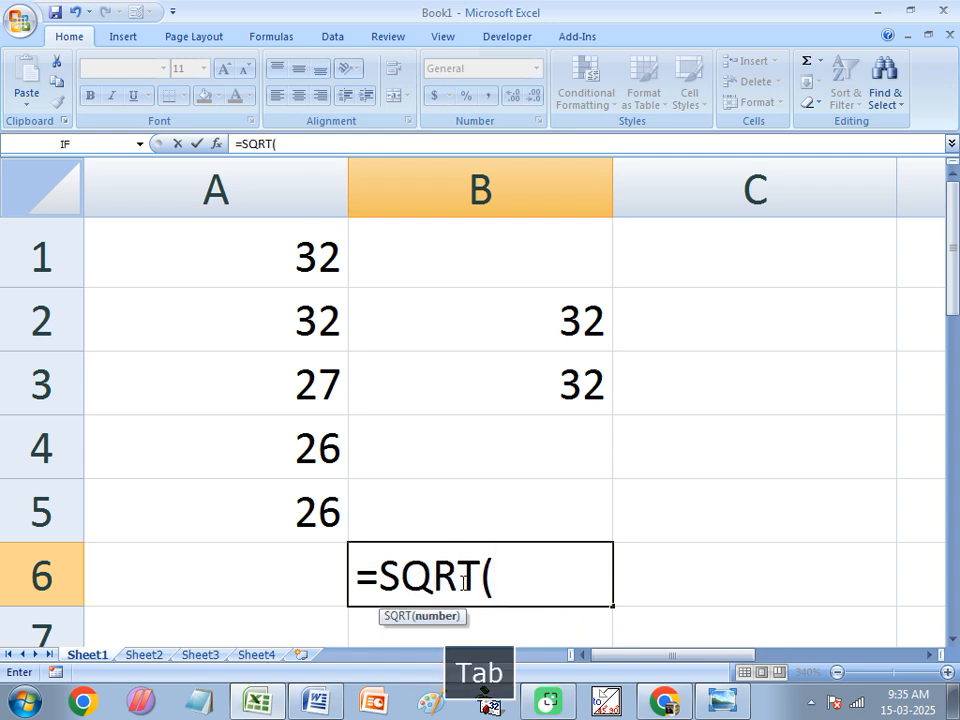
{"action": "type", "text": "1"}
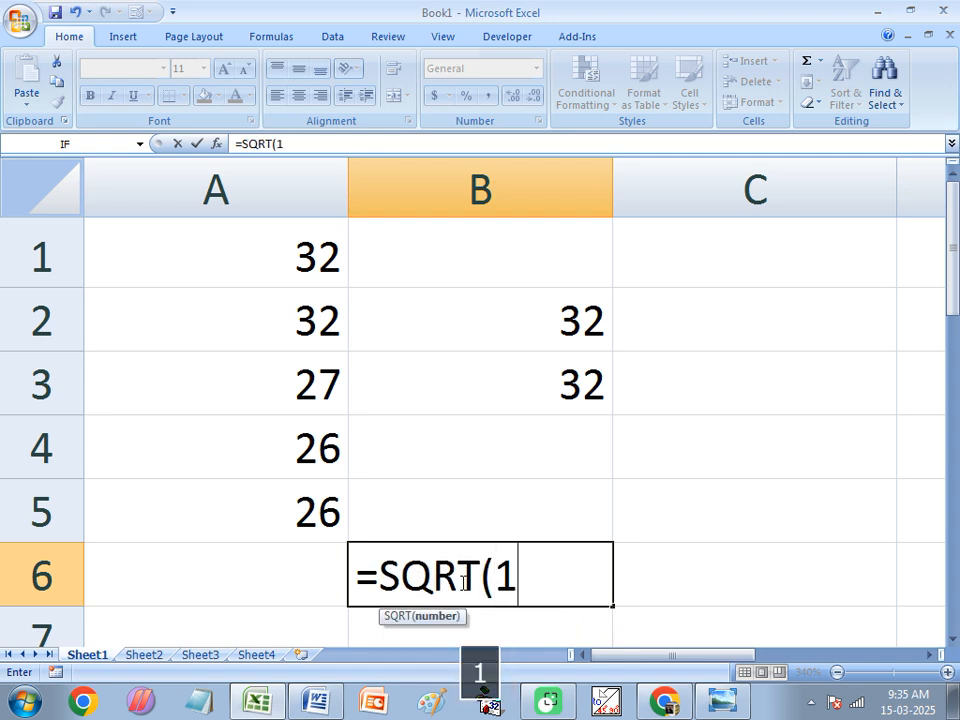
{"action": "type", "text": "00)"}
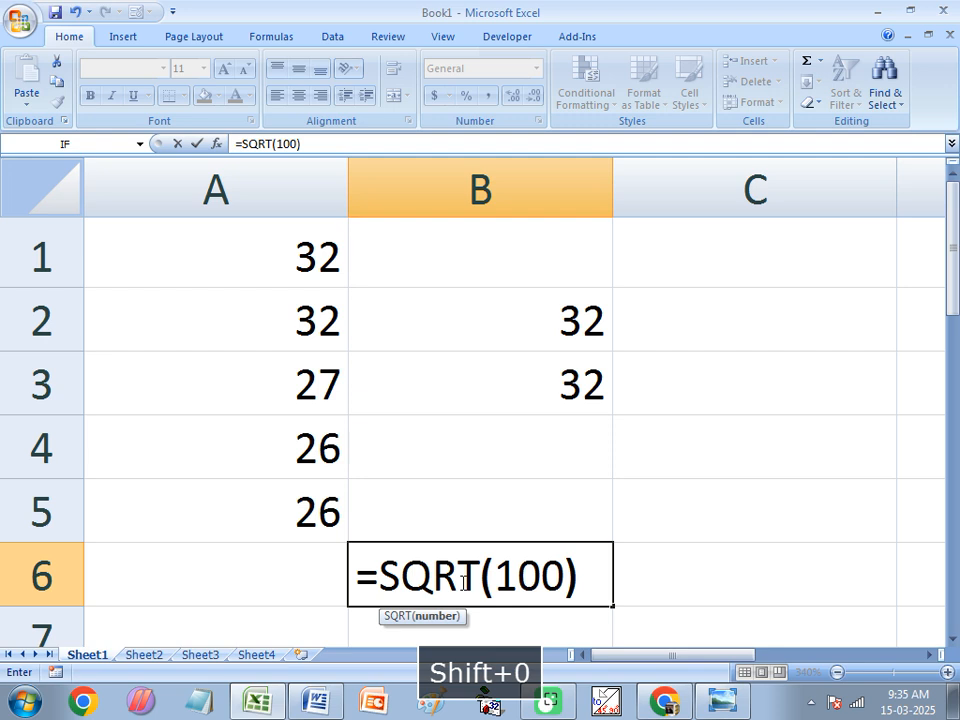
{"action": "key", "text": "Return"}
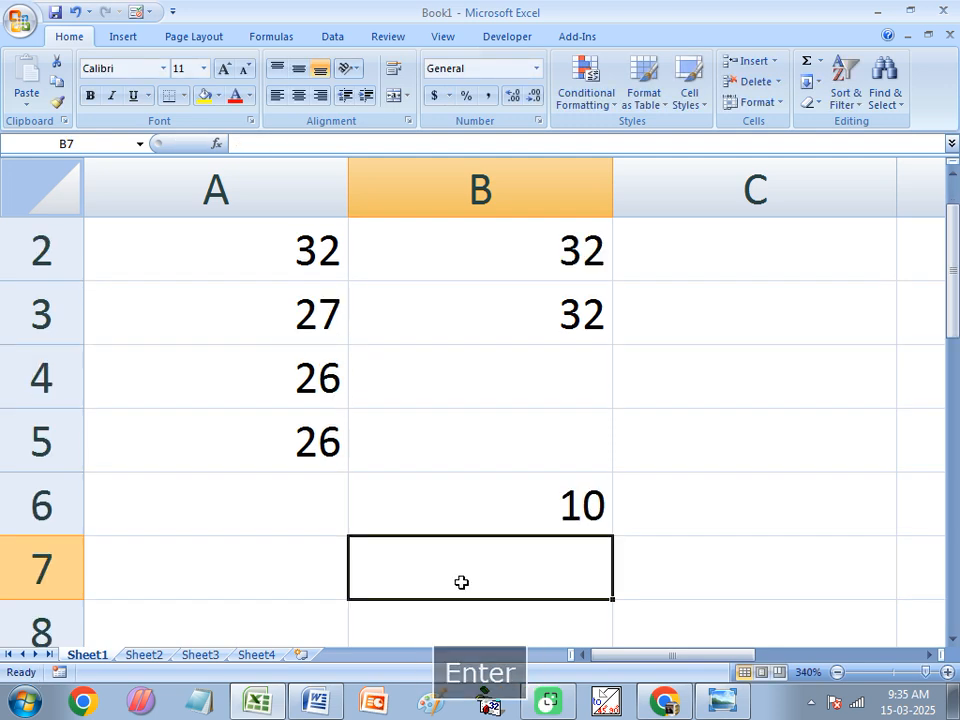
Change the SQRT argument in cell B6 to 625 and reselect the cell.
{"action": "left_click", "coordinate": [522, 503]}
{"action": "double_click", "coordinate": [518, 502]}
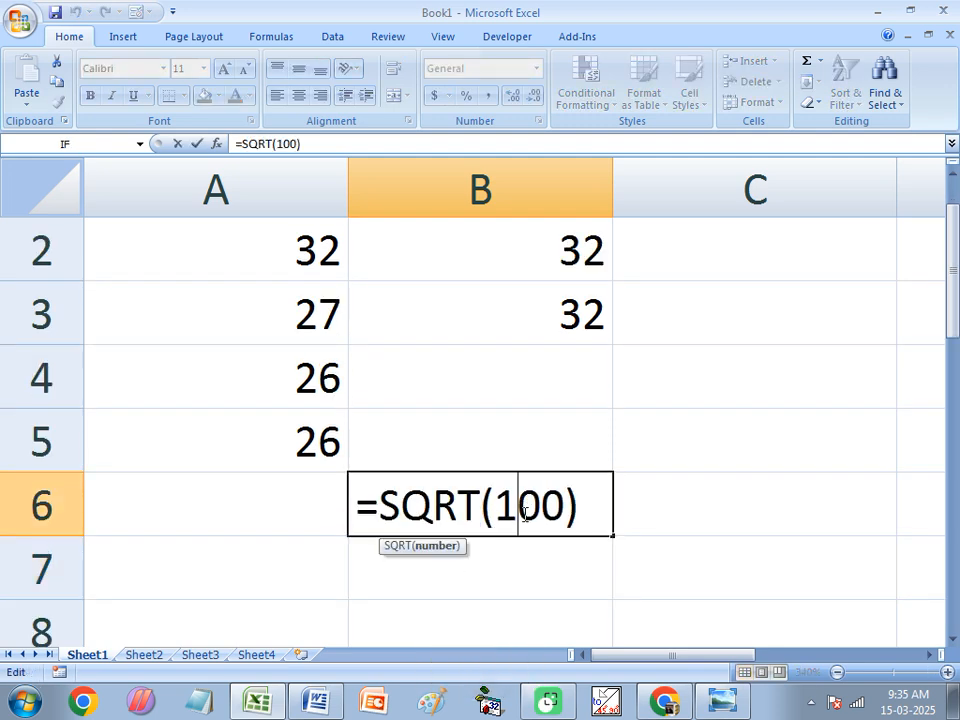
{"action": "left_click_drag", "start_coordinate": [570, 505], "coordinate": [492, 505]}
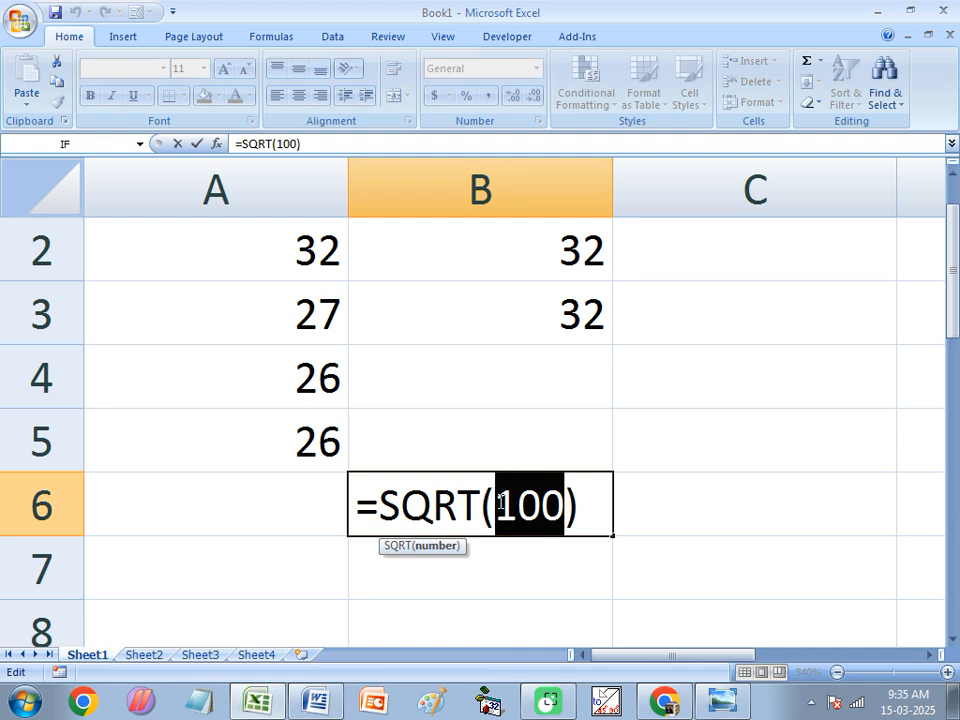
{"action": "type", "text": "625"}
{"action": "key", "text": "Return"}
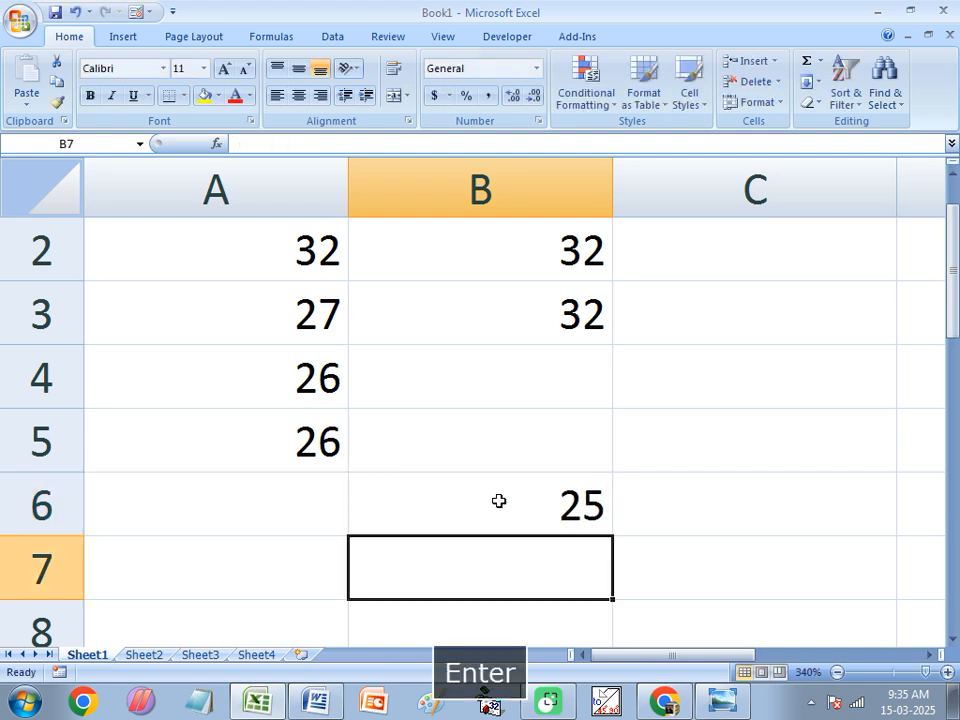
{"action": "left_click", "coordinate": [499, 501]}
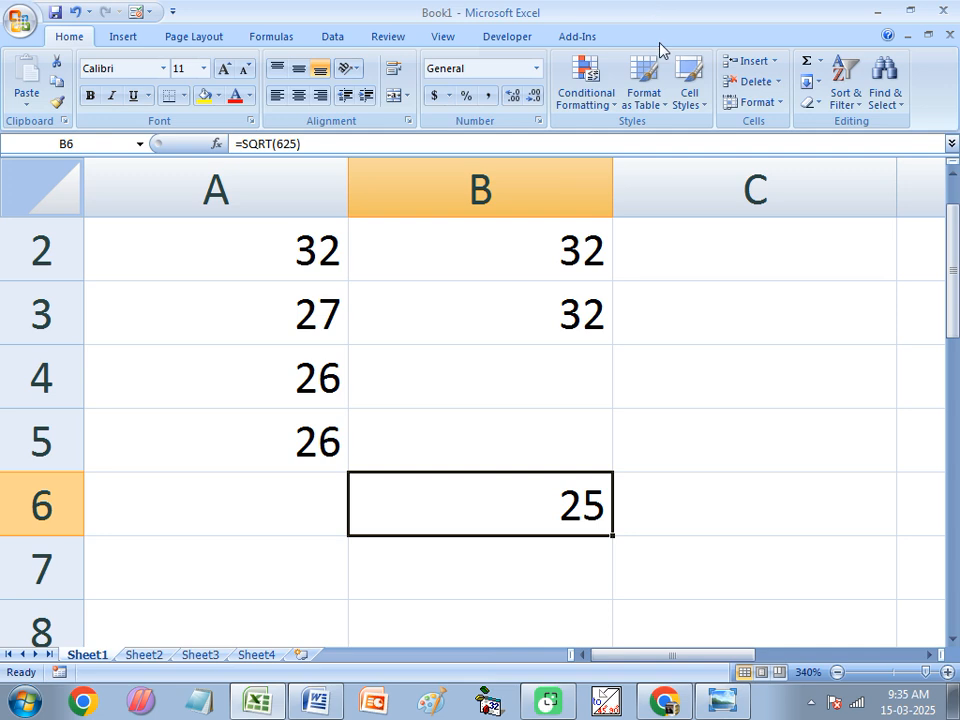
Highlight the SQRT function name in B6 and delete everything in the formula after the equals sign.
{"action": "double_click", "coordinate": [537, 480]}
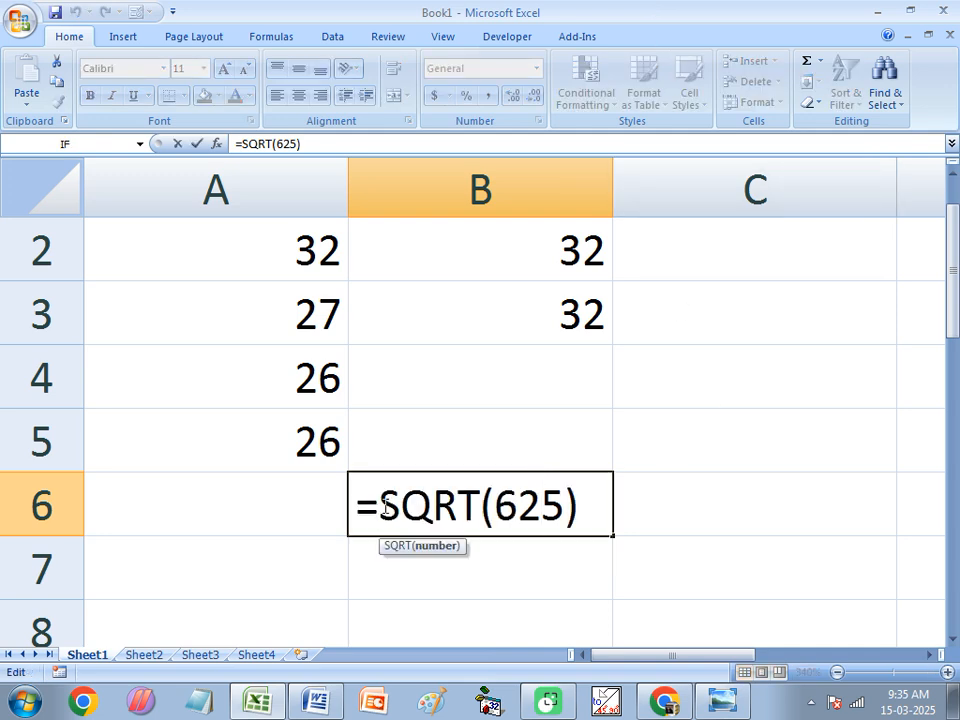
{"action": "left_click_drag", "start_coordinate": [379, 505], "coordinate": [475, 507]}
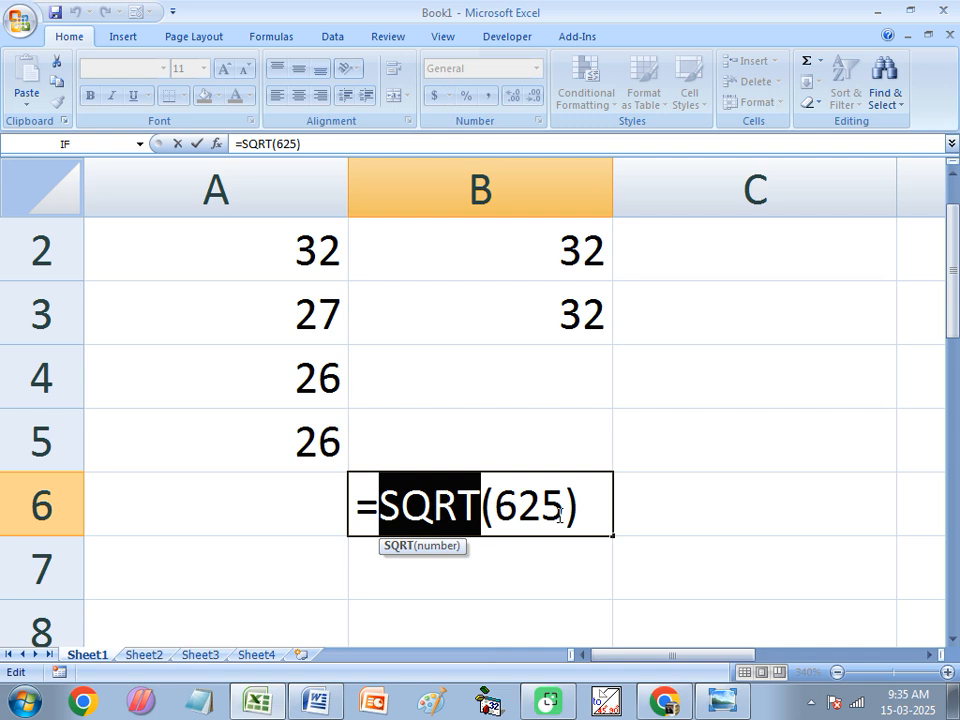
{"action": "key", "text": "BackSpace"}
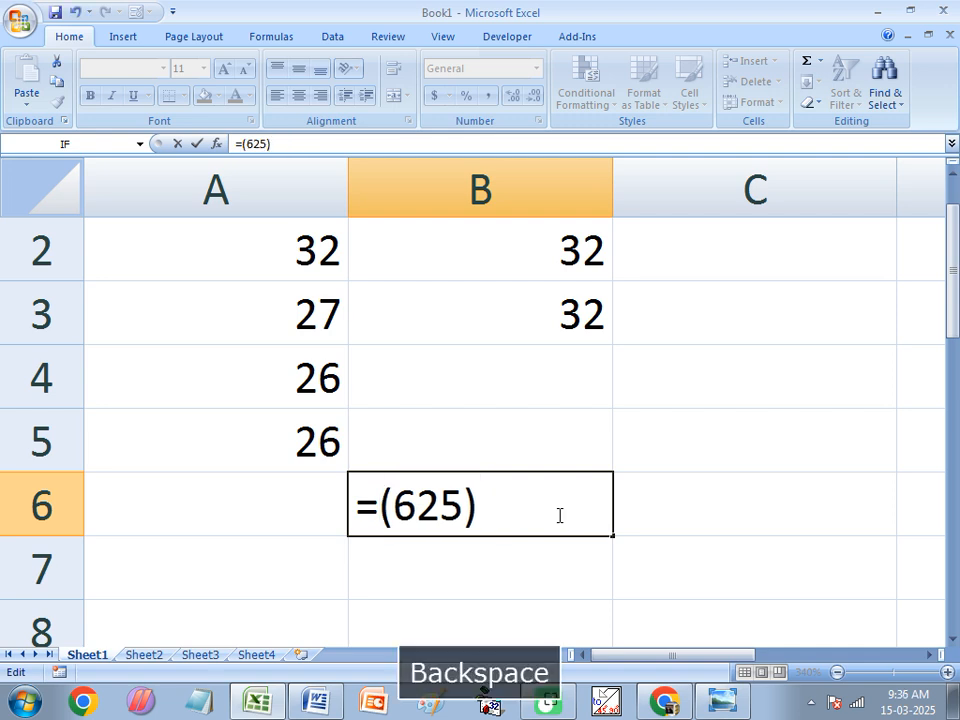
{"action": "key", "text": "Delete"}
{"action": "key", "text": "Delete"}
{"action": "key", "text": "Delete"}
{"action": "key", "text": "Delete"}
{"action": "key", "text": "Delete"}
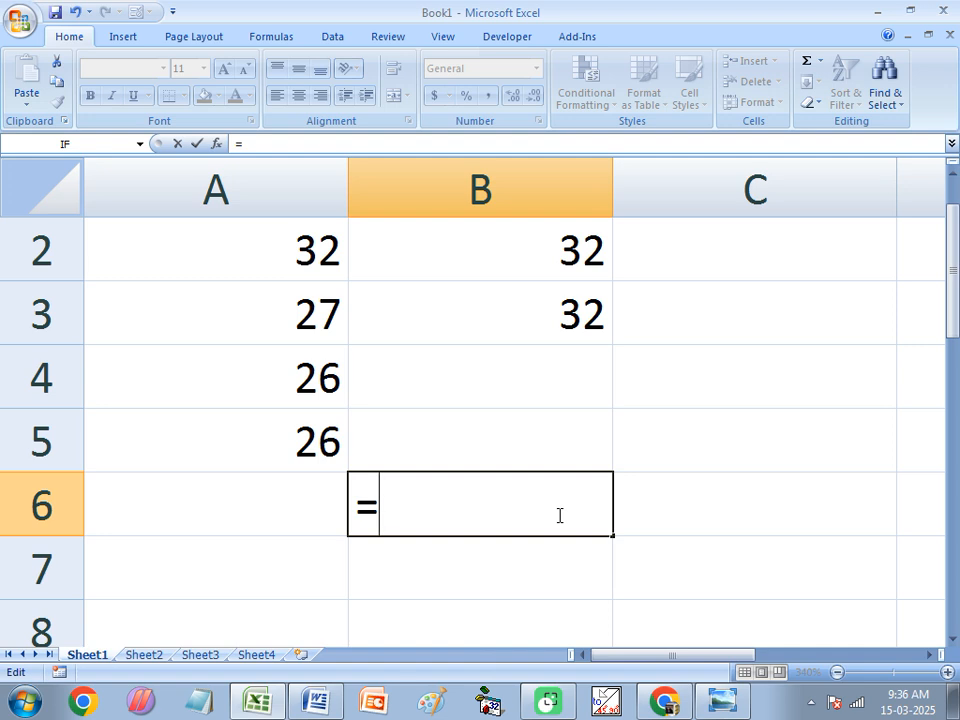
Look through the suggested functions beginning with "a" for the formula in cell B6.
{"action": "type", "text": "a"}
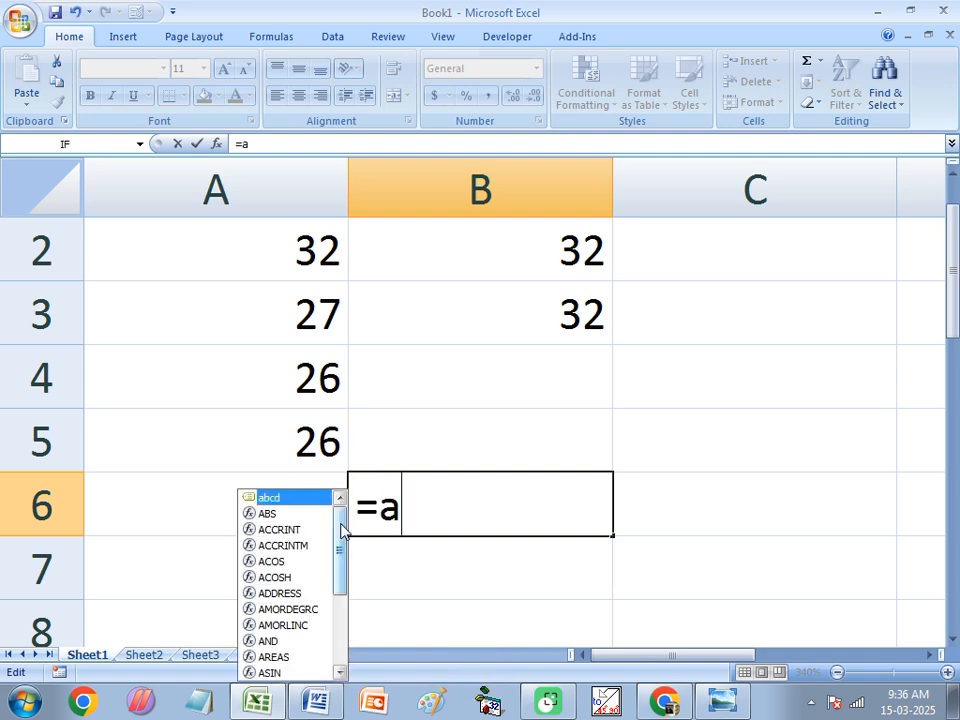
{"action": "left_click_drag", "start_coordinate": [342, 531], "coordinate": [336, 628]}
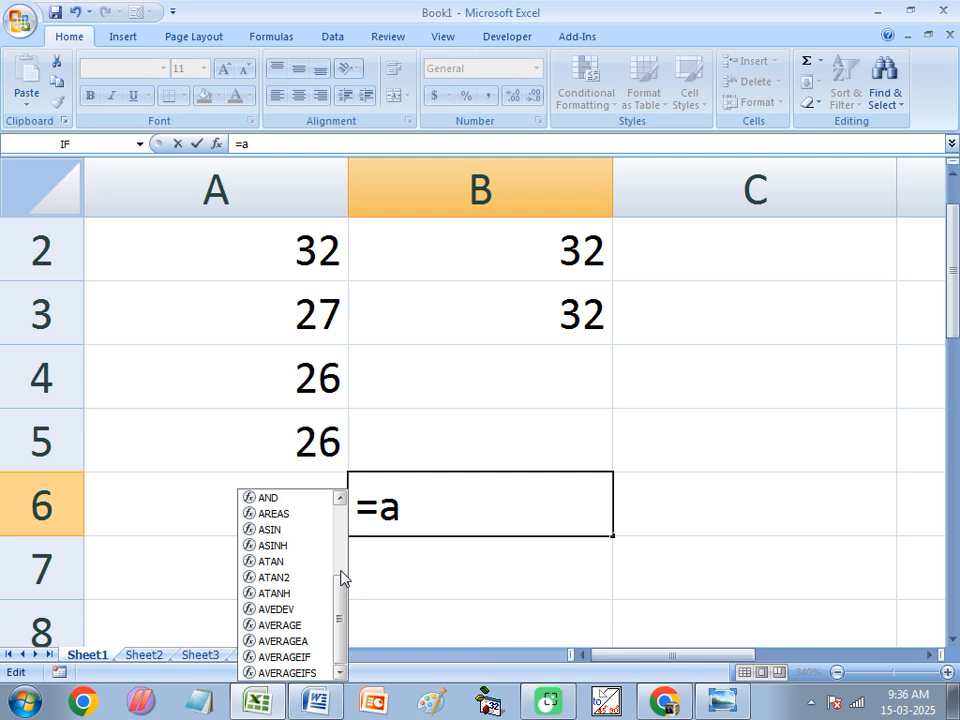
{"action": "left_click_drag", "start_coordinate": [340, 612], "coordinate": [358, 531]}
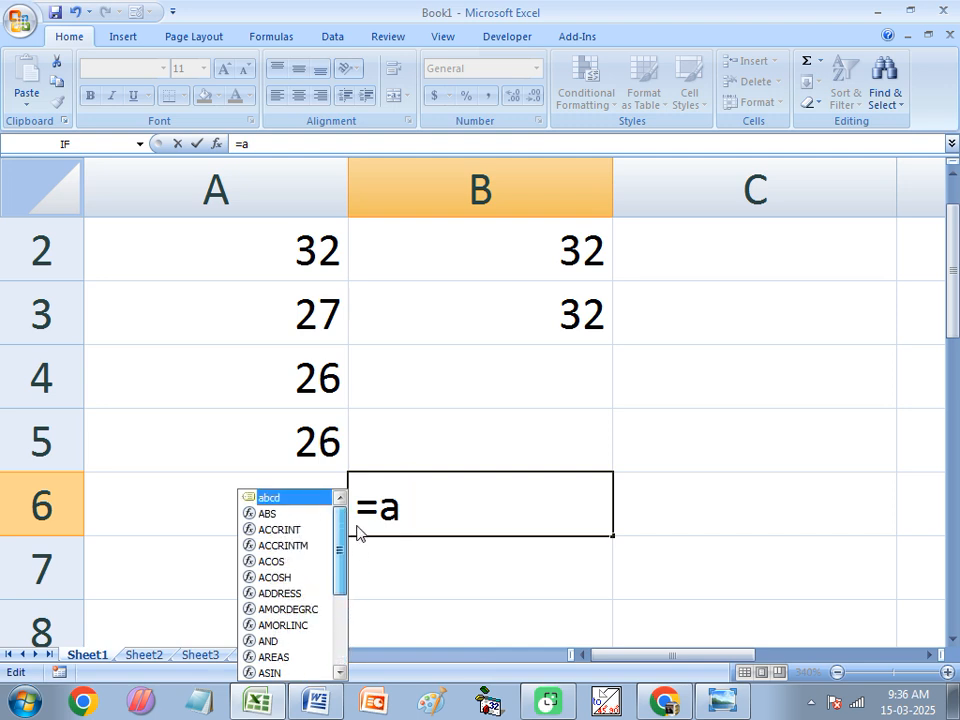
Look through the suggested functions beginning with "b" and with "c" in B6, clearing the entry at the end.
{"action": "left_click", "coordinate": [397, 507]}
{"action": "double_click", "coordinate": [390, 507]}
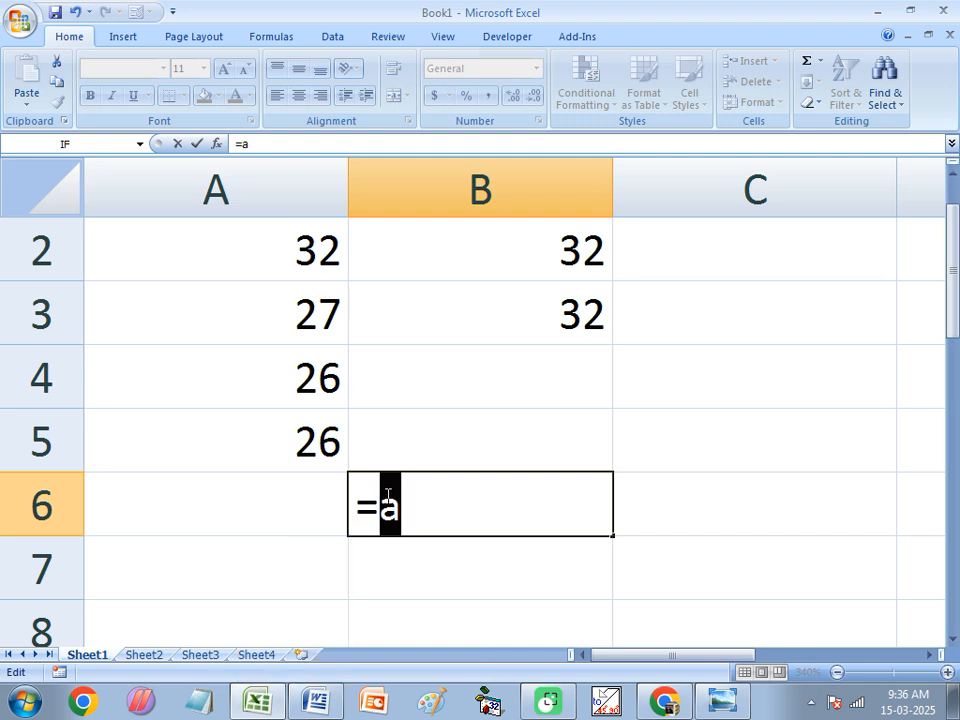
{"action": "type", "text": "b"}
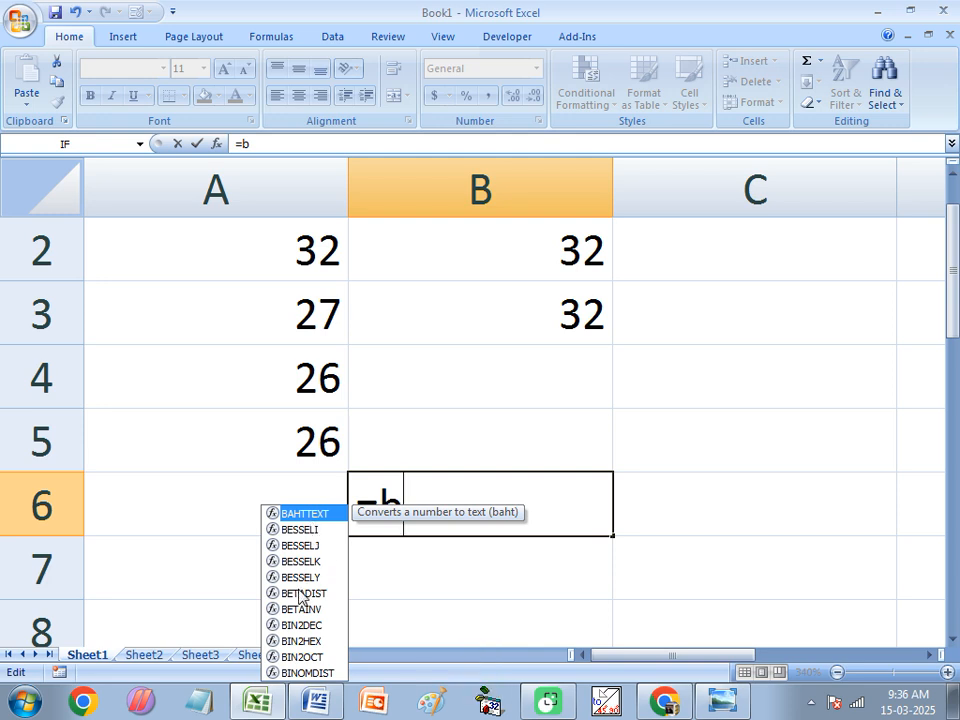
{"action": "left_click", "coordinate": [399, 497]}
{"action": "double_click", "coordinate": [390, 500]}
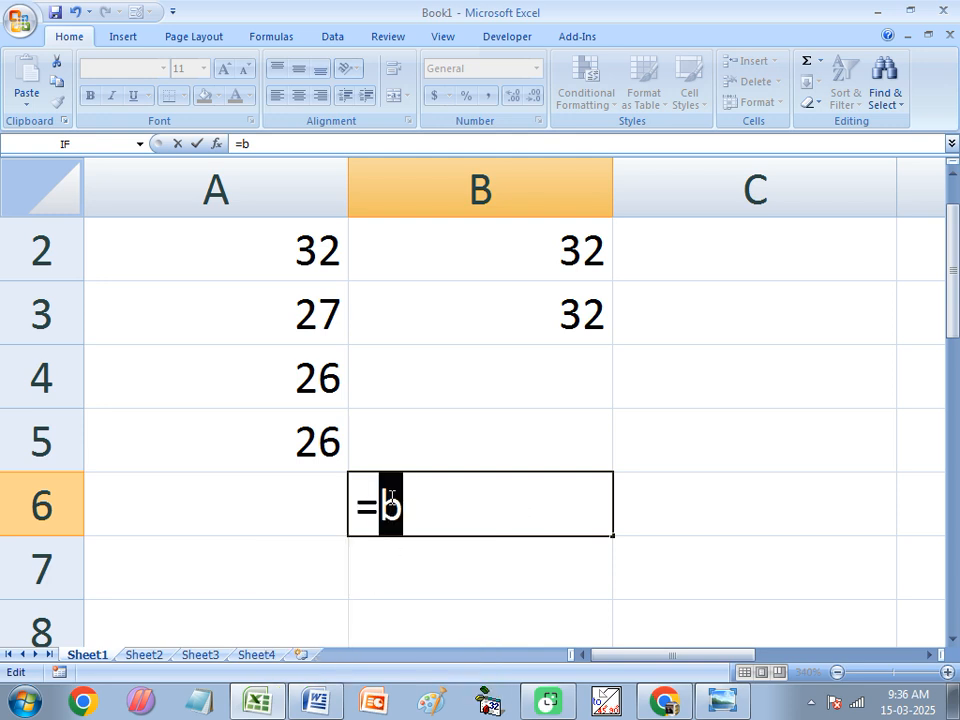
{"action": "type", "text": "c"}
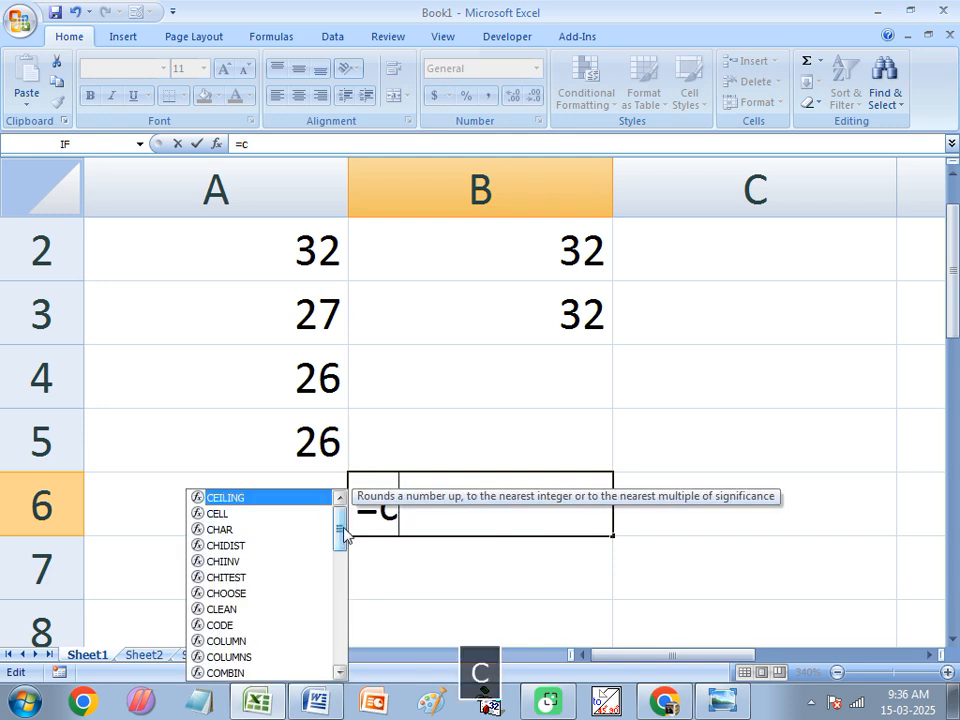
{"action": "left_click_drag", "start_coordinate": [343, 540], "coordinate": [336, 662]}
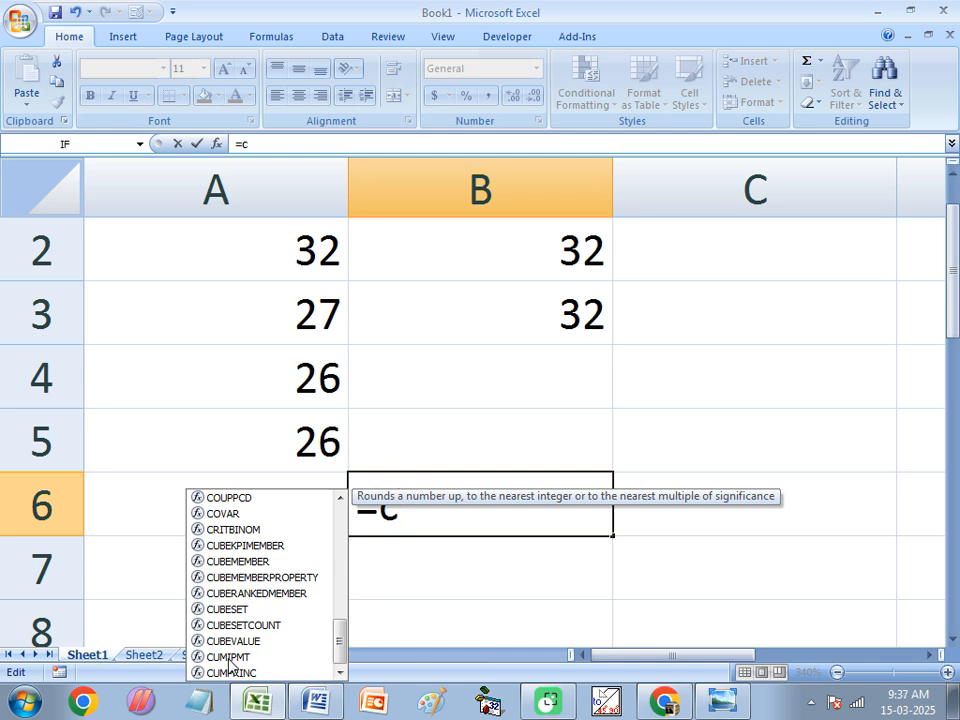
{"action": "key", "text": "BackSpace"}
{"action": "key", "text": "BackSpace"}
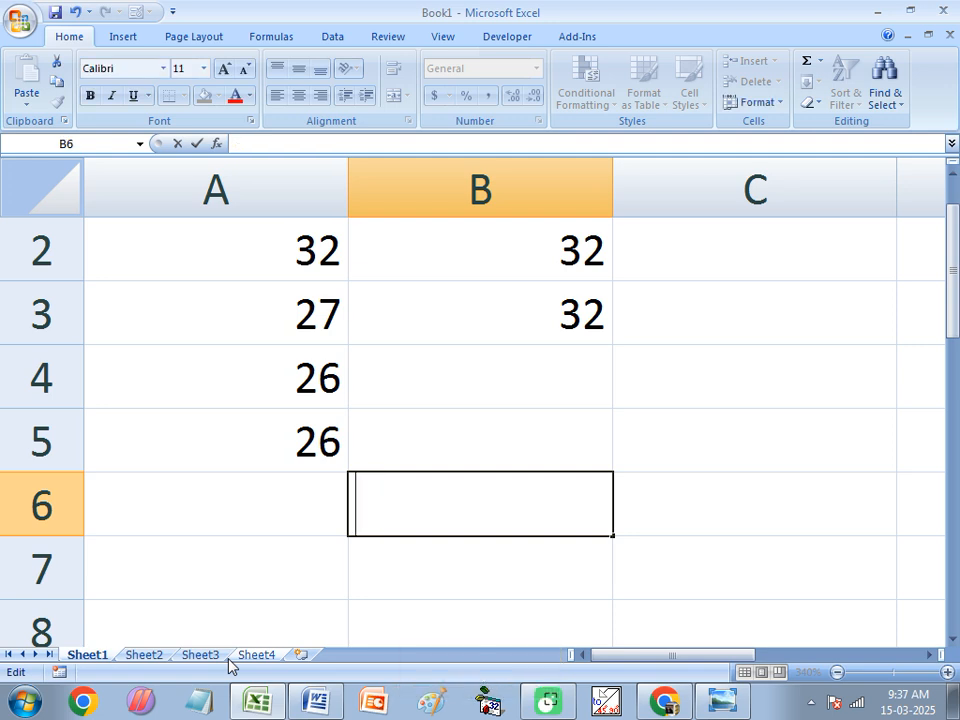
Show the suggested functions for =m in cell B6 and leave the cell empty.
{"action": "type", "text": "=m"}
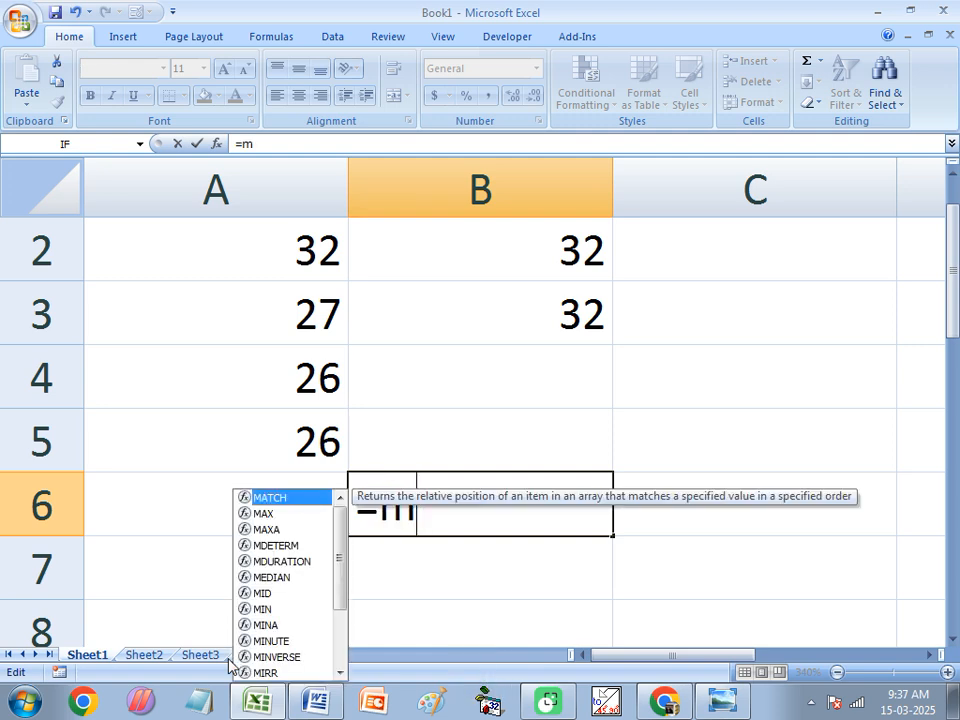
{"action": "key", "text": "BackSpace"}
{"action": "key", "text": "BackSpace"}
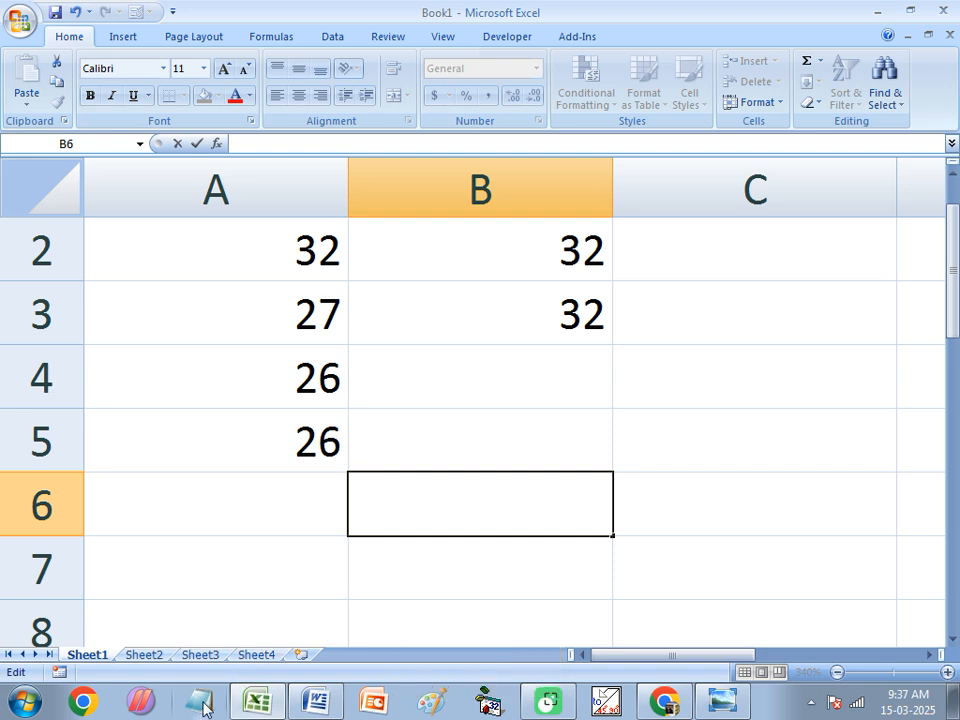
{"action": "left_click", "coordinate": [304, 537]}
{"action": "left_click", "coordinate": [371, 512]}
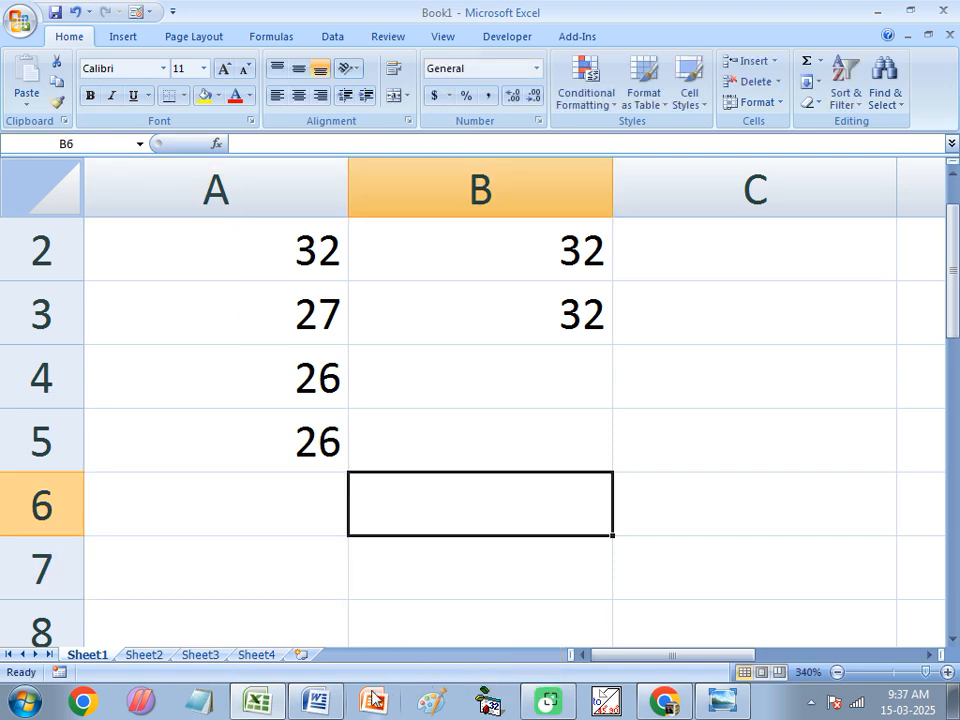
Clear the contents of cells A2:B6.
{"action": "left_click_drag", "start_coordinate": [344, 278], "coordinate": [570, 476]}
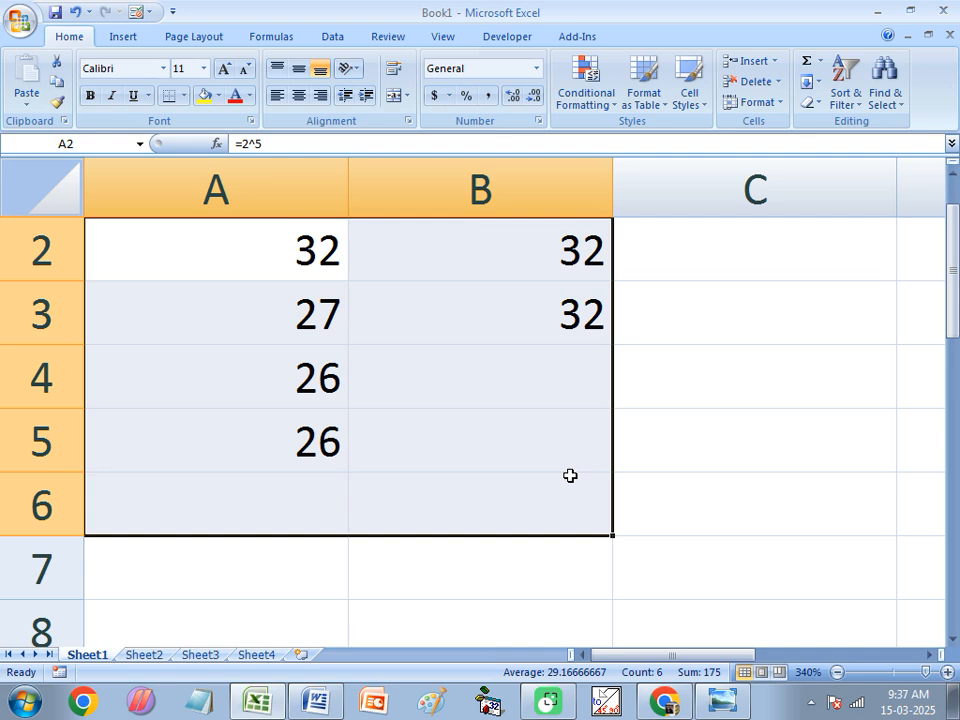
{"action": "key", "text": "Delete"}
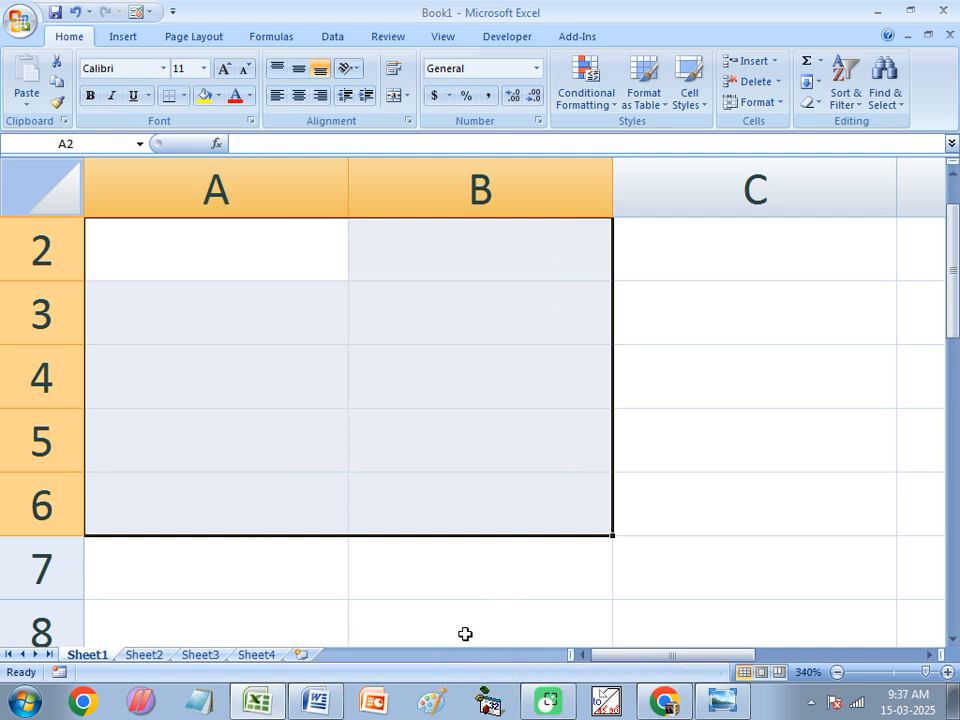
Switch to the Word notes and highlight the name, Bengali description and arguments of the =Sum(45,54,74) example.
{"action": "mouse_move", "coordinate": [280, 708]}
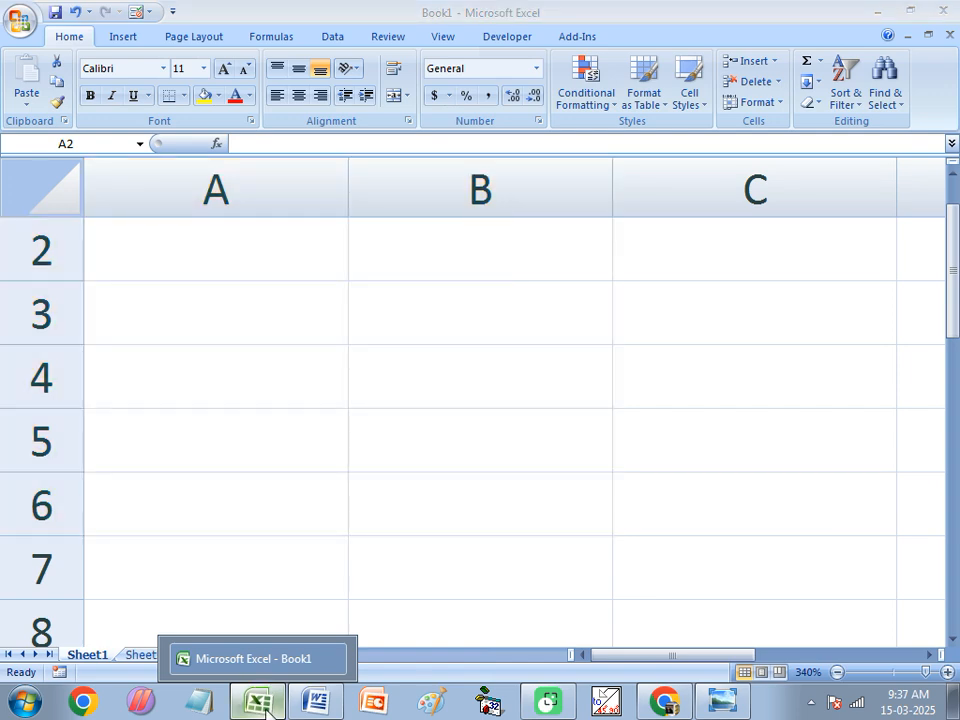
{"action": "left_click", "coordinate": [315, 700]}
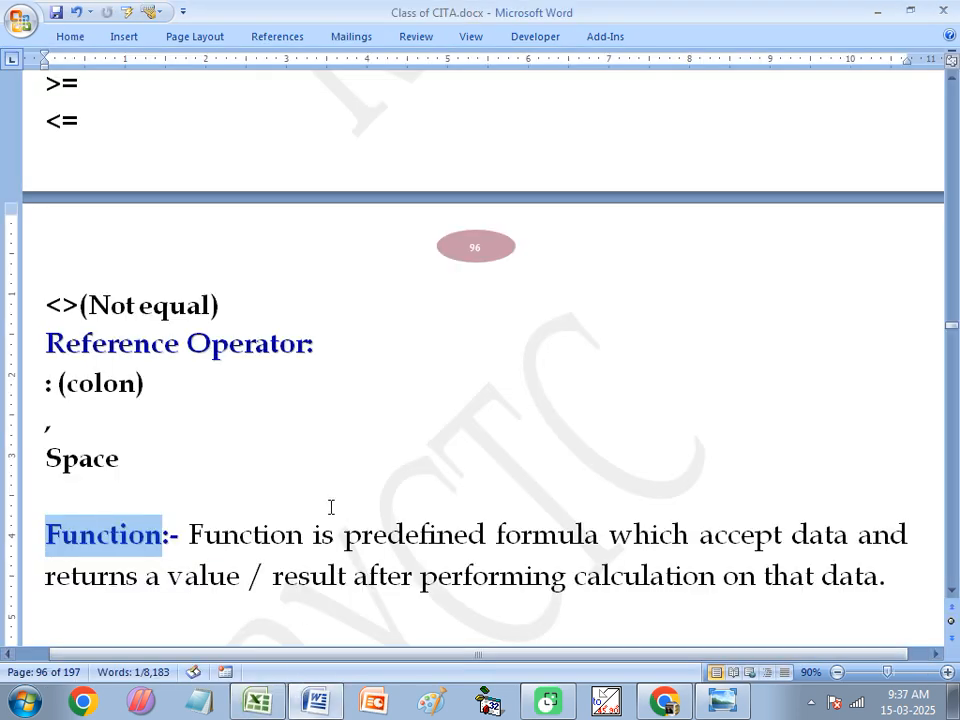
{"action": "scroll", "coordinate": [331, 507], "scroll_direction": "down", "scroll_amount": 3}
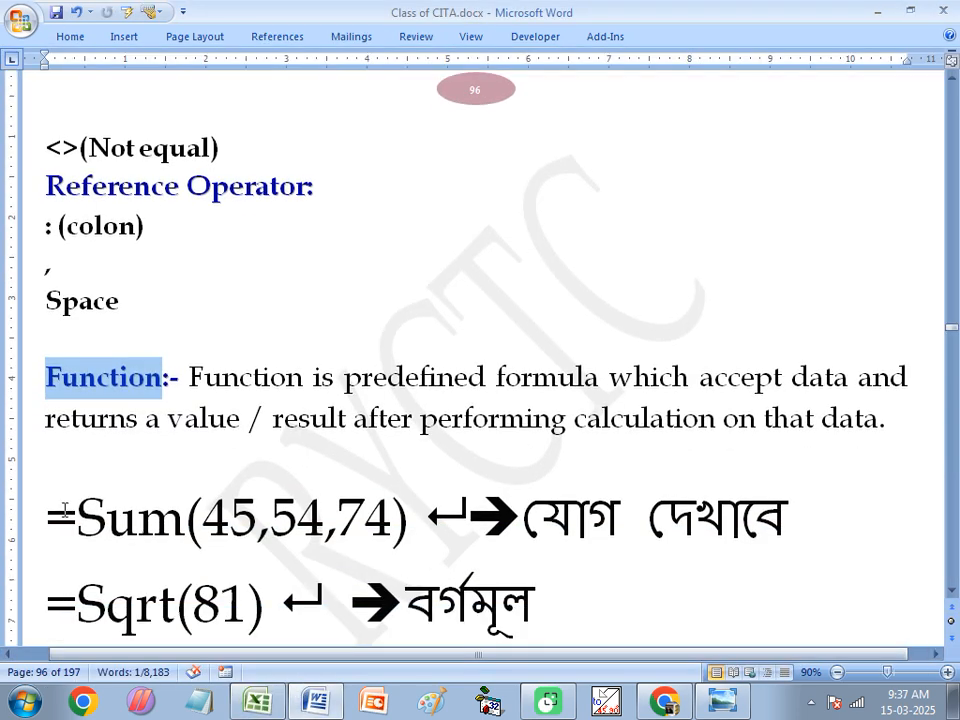
{"action": "left_click_drag", "start_coordinate": [77, 517], "coordinate": [175, 515]}
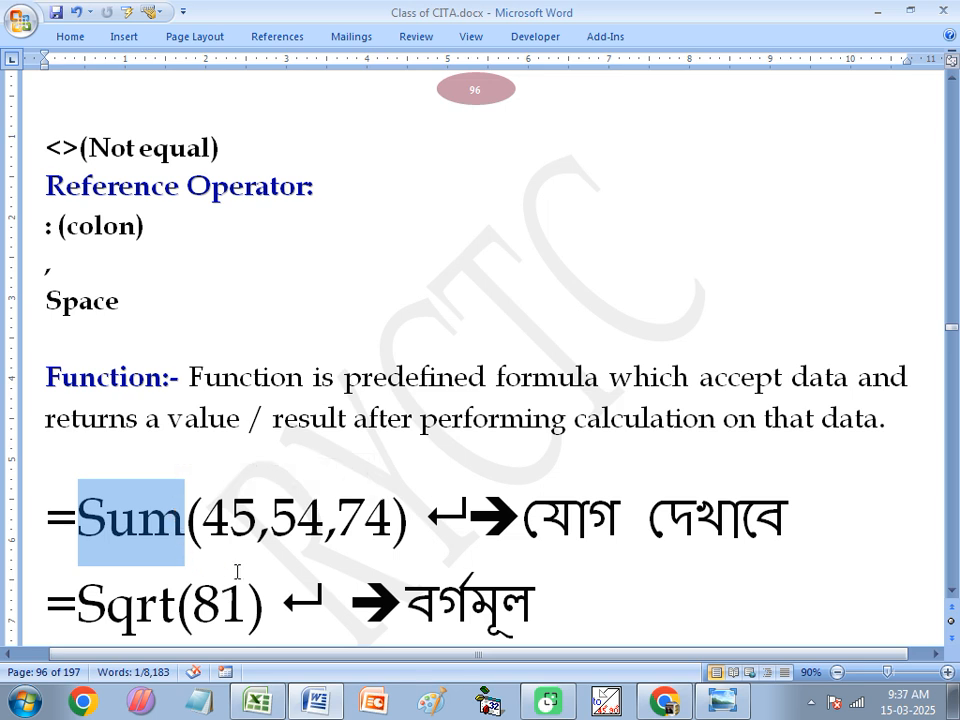
{"action": "left_click_drag", "start_coordinate": [537, 510], "coordinate": [784, 520]}
{"action": "left_click", "coordinate": [263, 521]}
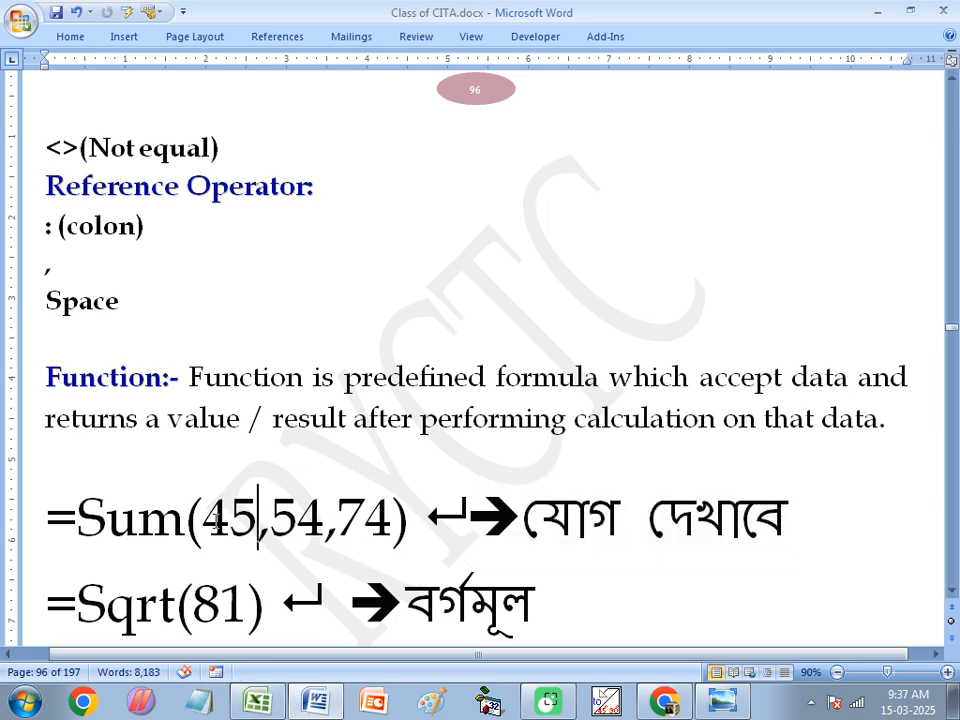
{"action": "left_click_drag", "start_coordinate": [203, 518], "coordinate": [372, 513]}
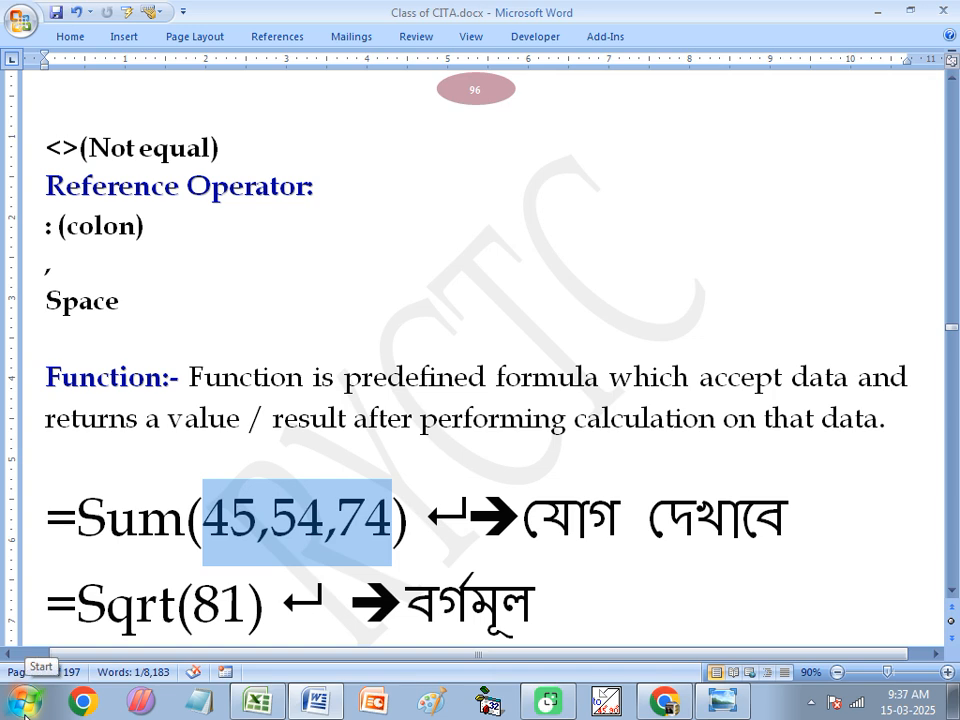
Return to the Excel workbook and enter =SUM(78,58,44,58) in cell A2.
{"action": "left_click", "coordinate": [262, 704]}
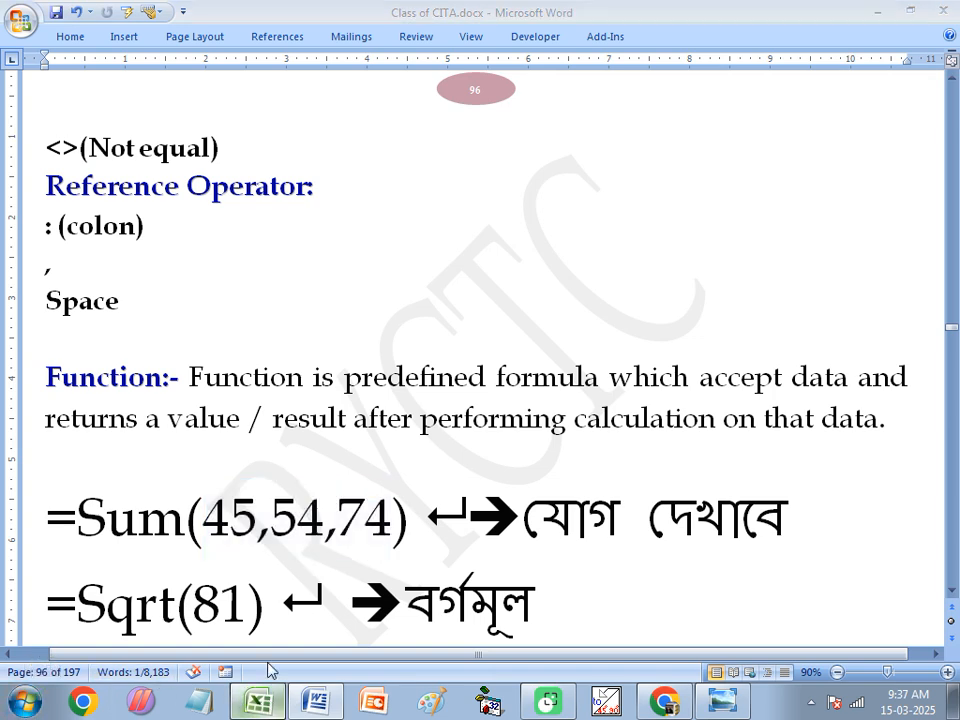
{"action": "left_click", "coordinate": [200, 264]}
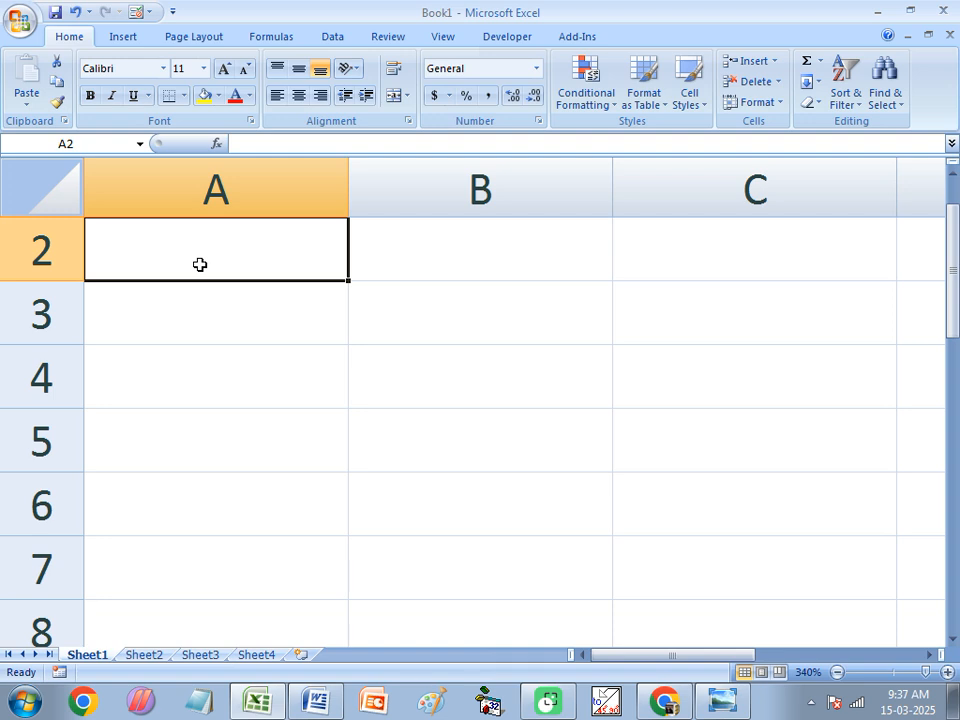
{"action": "type", "text": "=sum"}
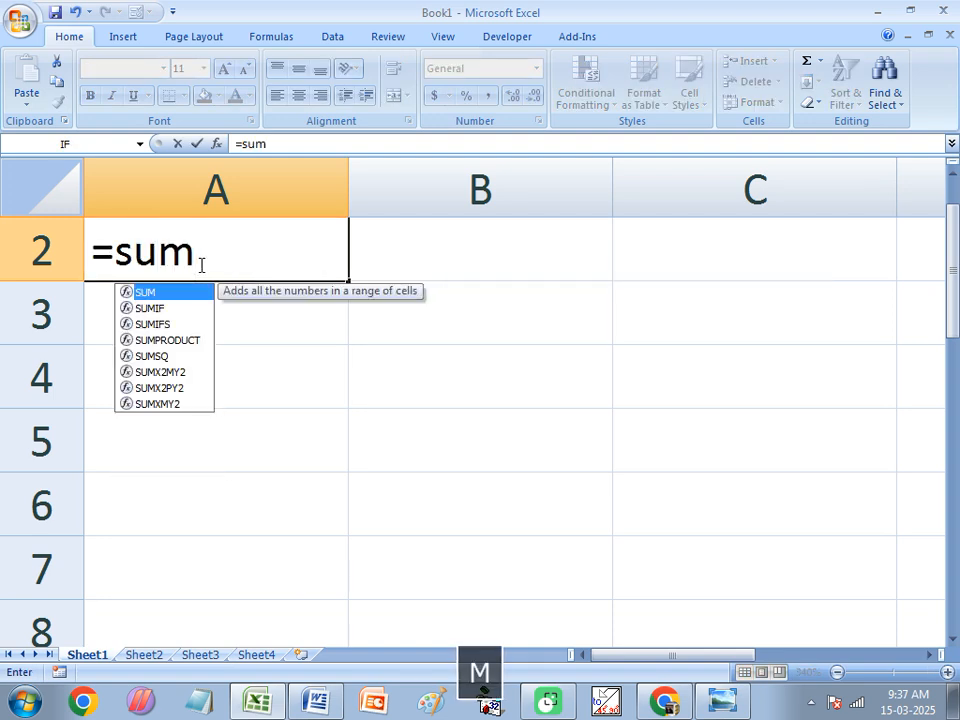
{"action": "key", "text": "Tab"}
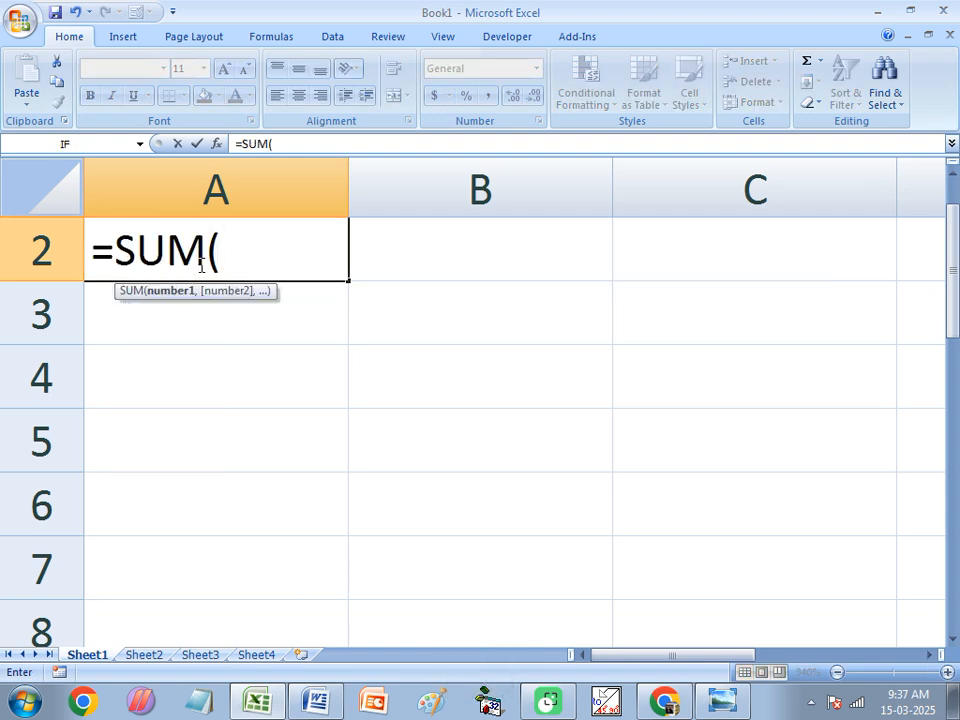
{"action": "type", "text": "78,5"}
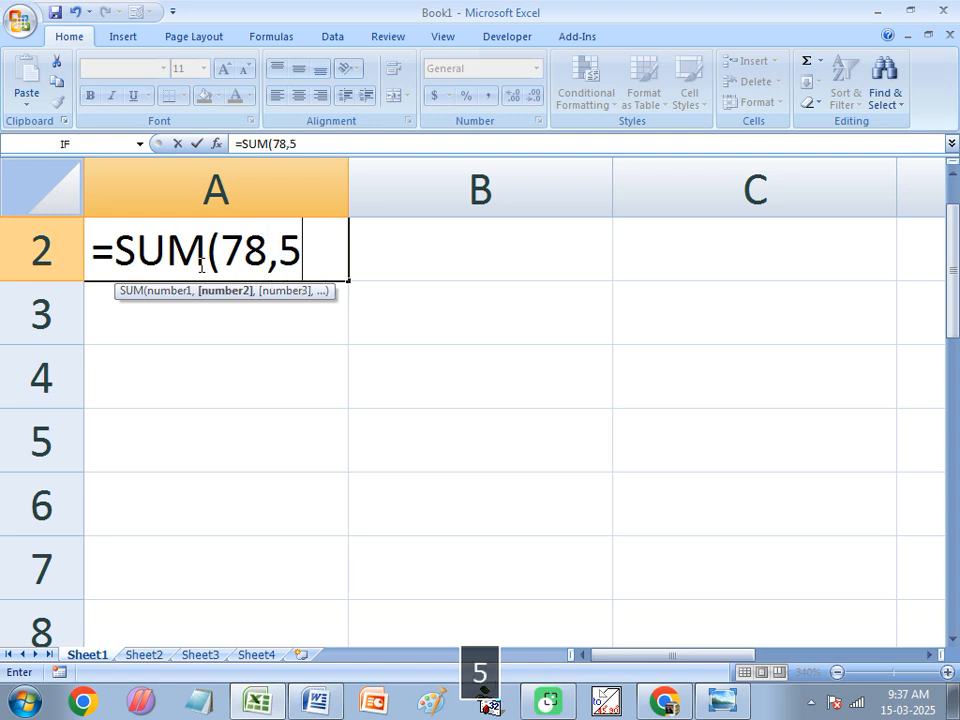
{"action": "type", "text": "8,44,58"}
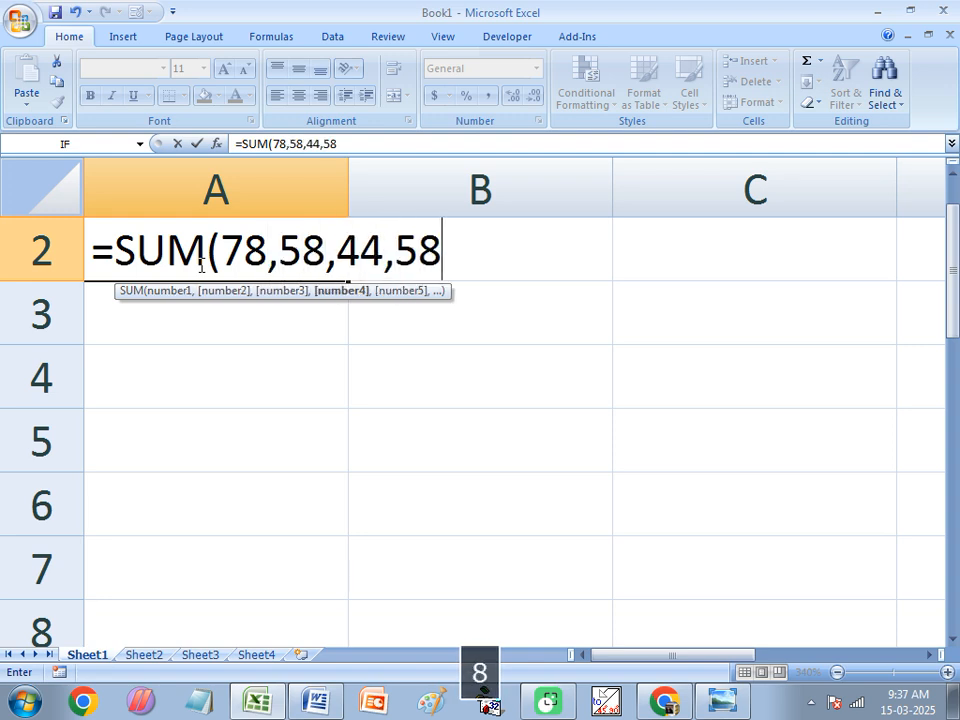
{"action": "type", "text": ")"}
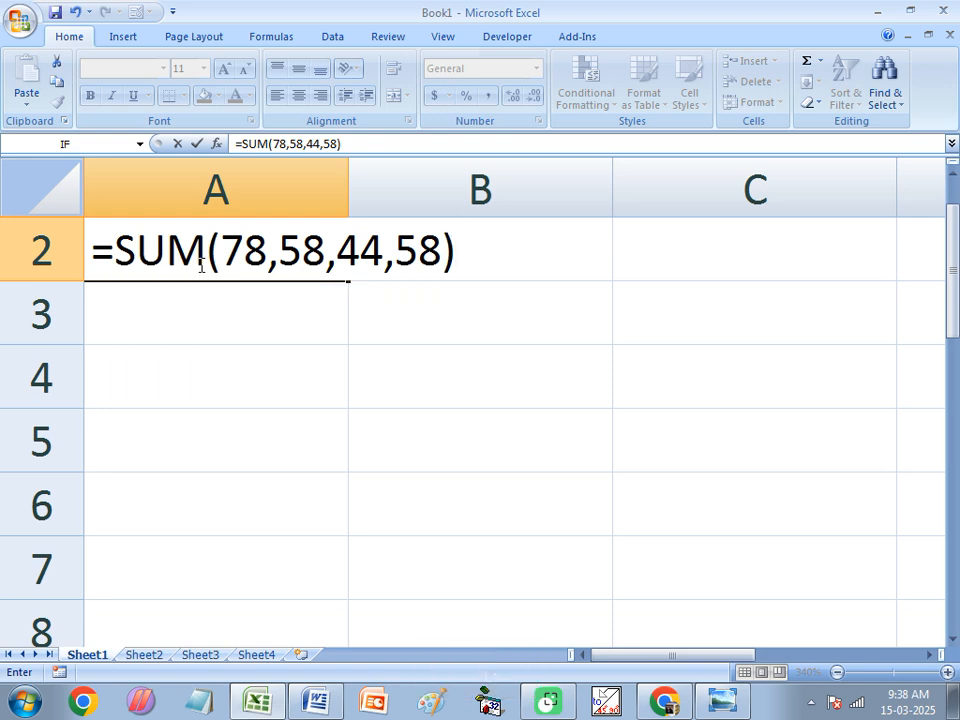
{"action": "key", "text": "Return"}
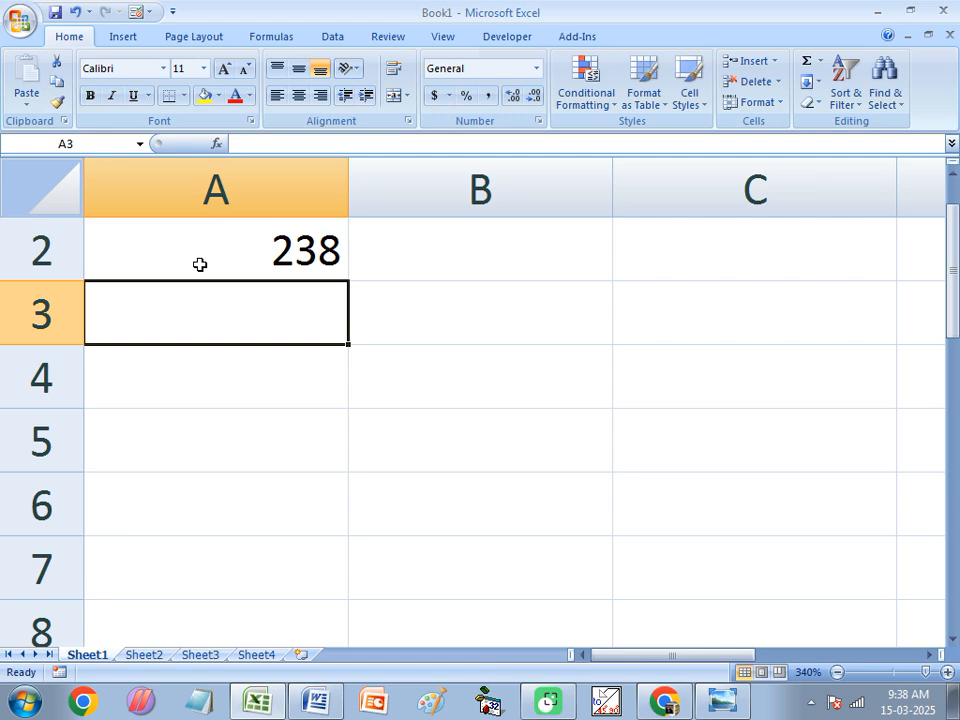
Switch to the Word notes and highlight the function name and Bengali description of the =Sqrt(81) example.
{"action": "left_click", "coordinate": [315, 702]}
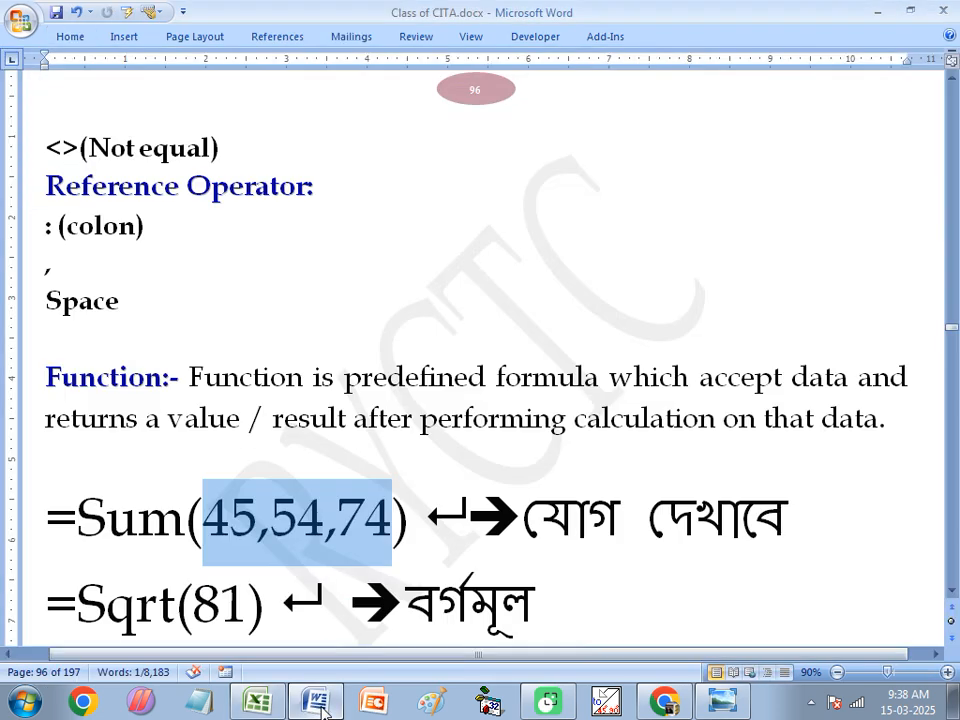
{"action": "left_click_drag", "start_coordinate": [79, 525], "coordinate": [171, 522]}
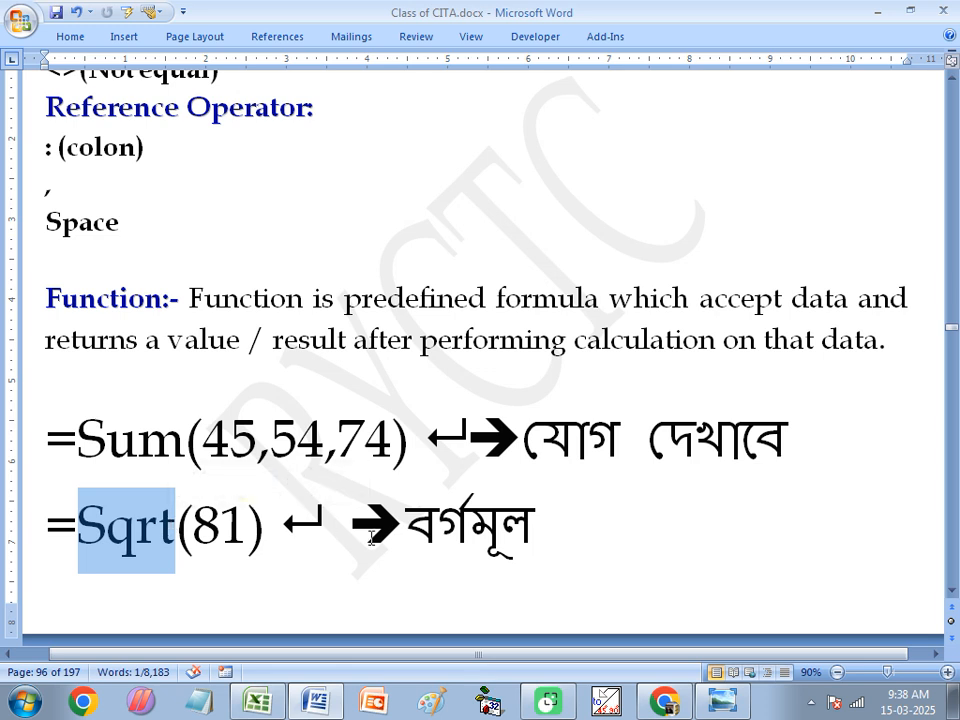
{"action": "left_click_drag", "start_coordinate": [406, 525], "coordinate": [533, 516]}
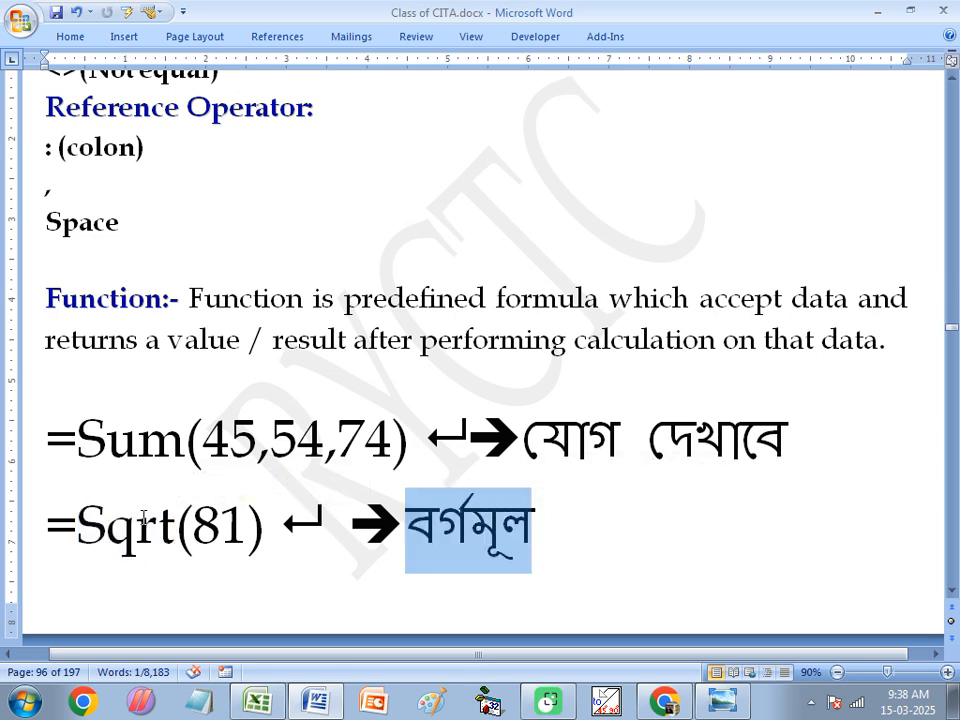
{"action": "left_click_drag", "start_coordinate": [80, 520], "coordinate": [171, 518]}
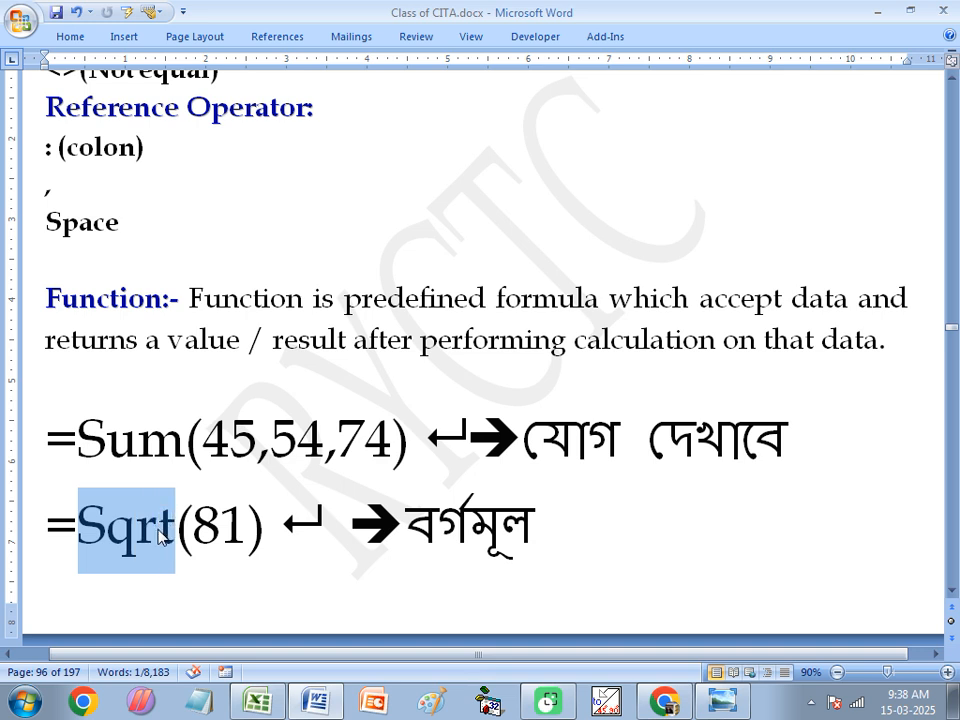
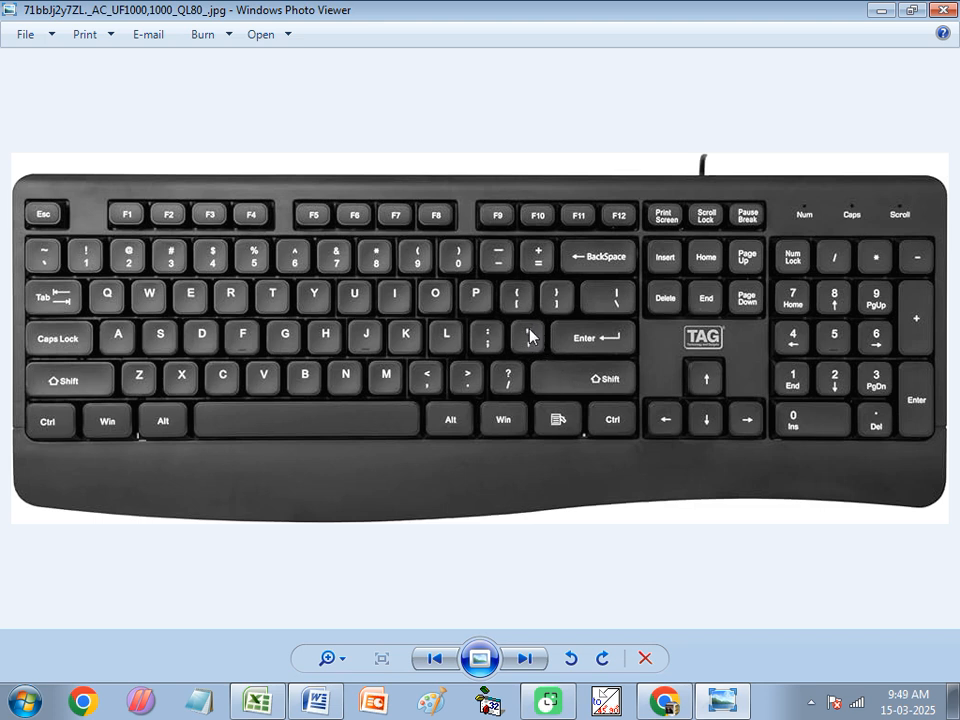
Switch to the Excel workbook and demonstrate entering a double quotation mark after =day( in cell A6, leaving it deleted.
{"action": "left_click", "coordinate": [275, 708]}
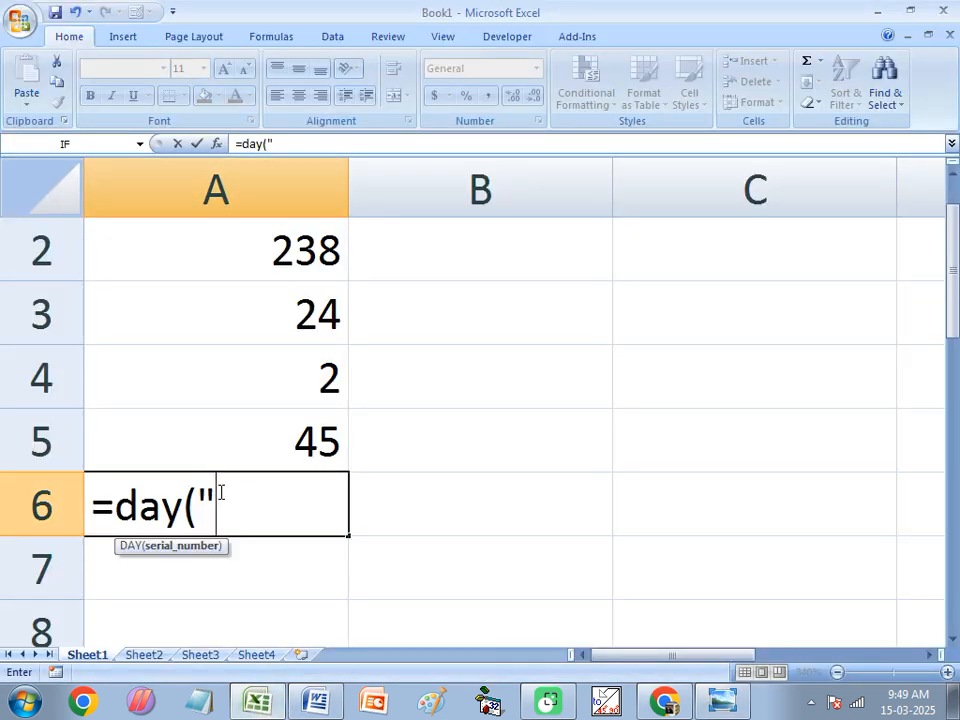
{"action": "key", "text": "BackSpace"}
{"action": "type", "text": "\""}
{"action": "key", "text": "BackSpace"}
{"action": "key", "text": "BackSpace"}
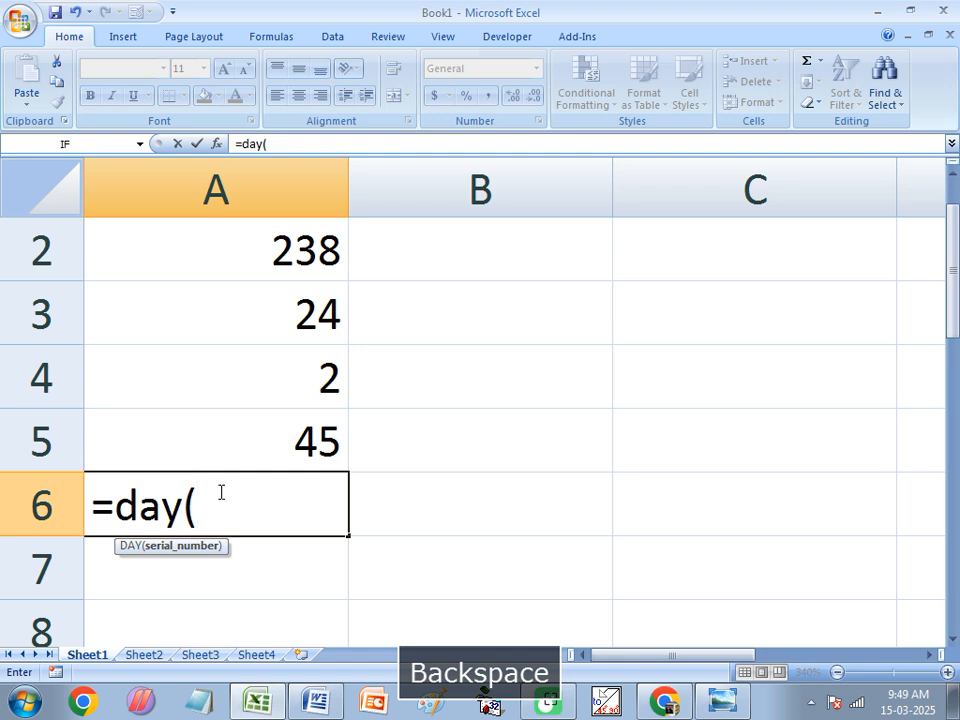
{"action": "type", "text": "\""}
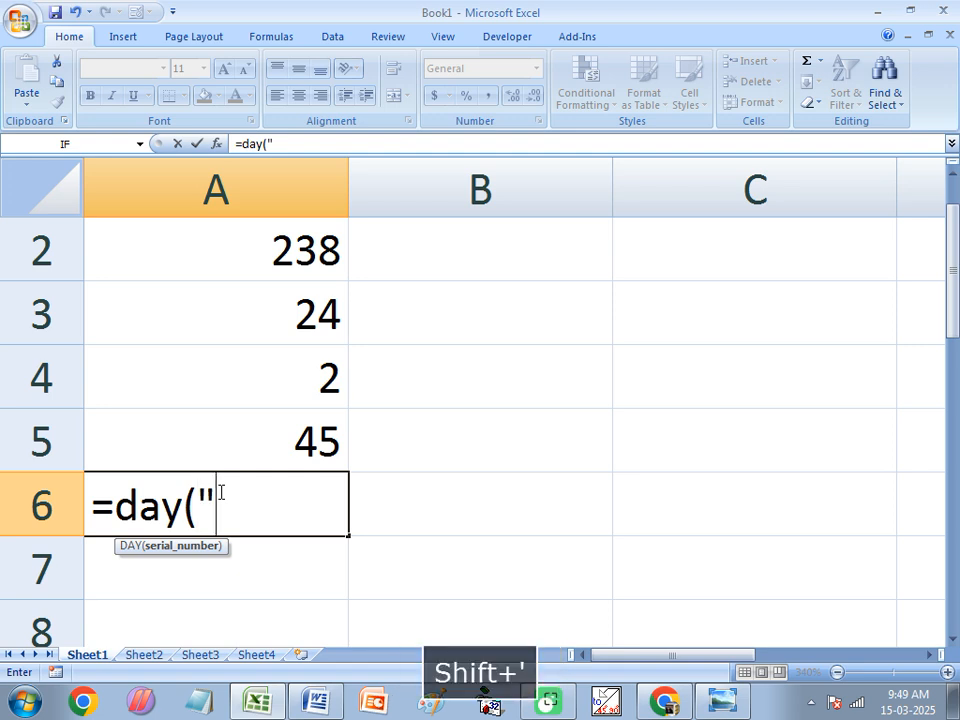
{"action": "key", "text": "BackSpace"}
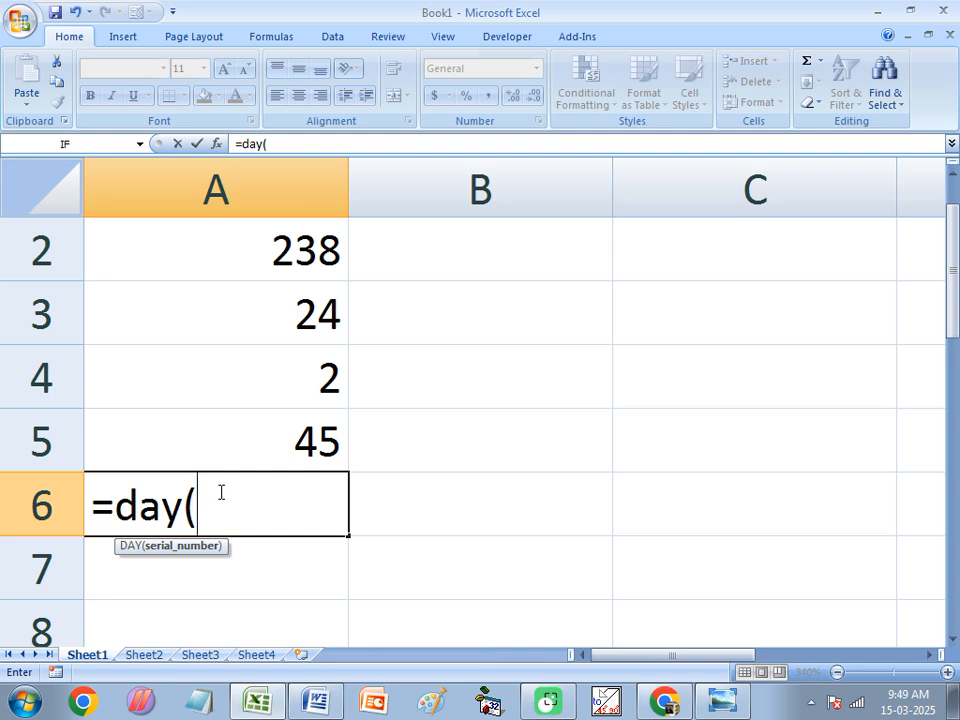
Complete the formula in cell A6 as =day("05/03/18") and enter it.
{"action": "type", "text": "\"05/"}
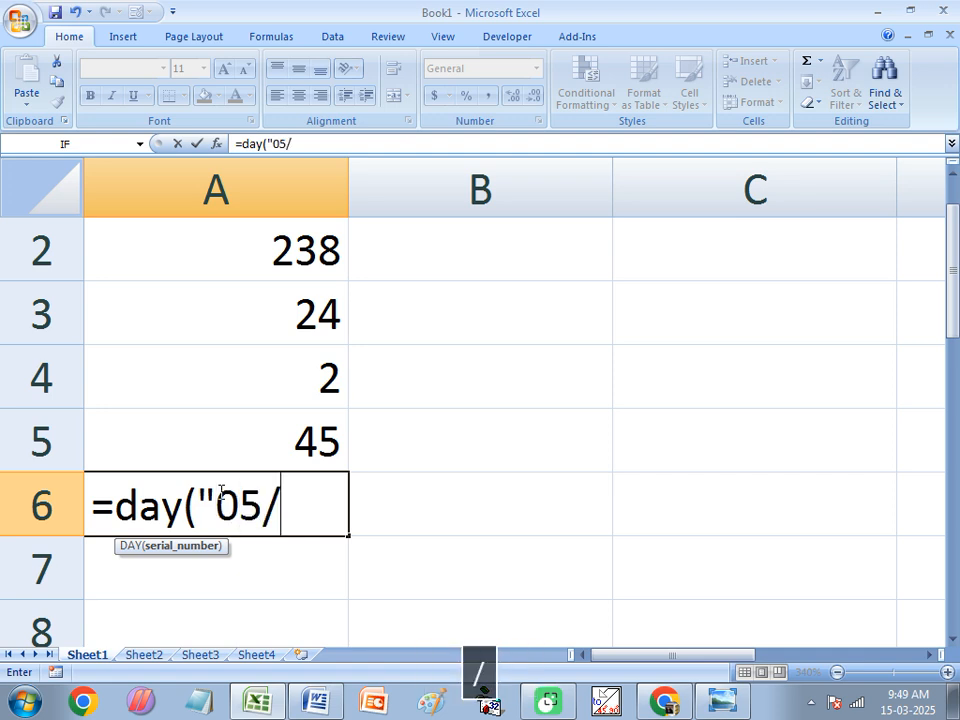
{"action": "type", "text": "03/"}
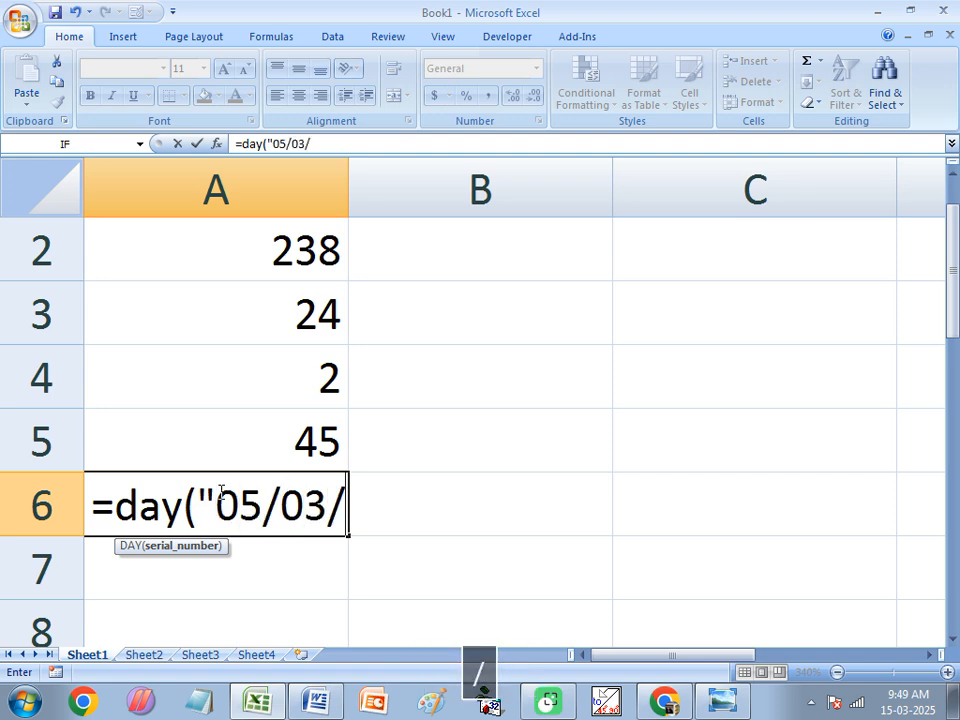
{"action": "type", "text": "18"}
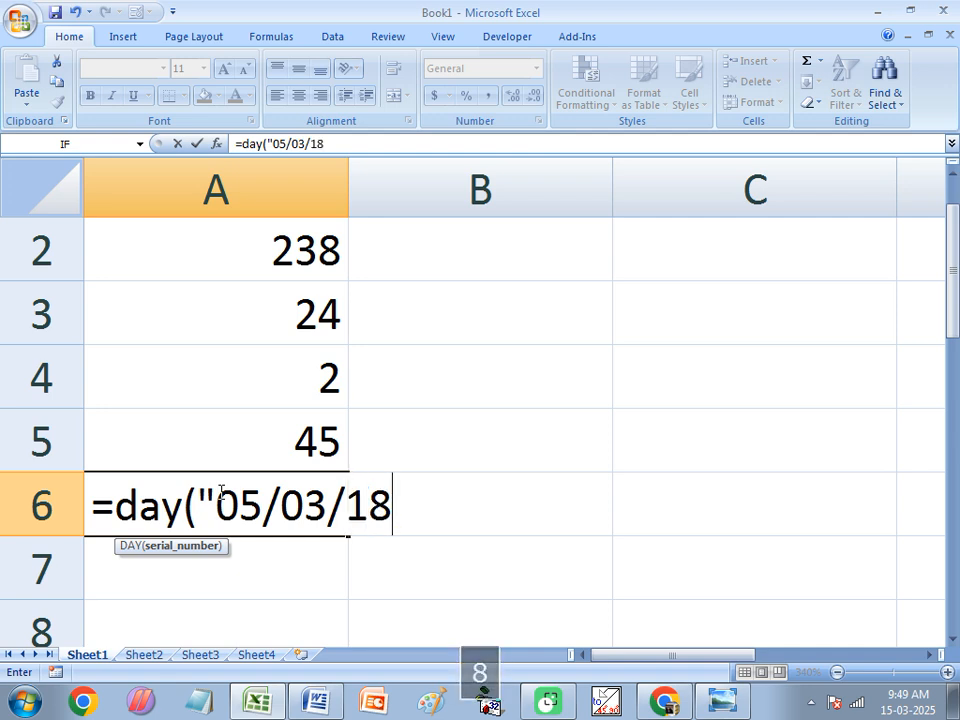
{"action": "type", "text": "\")"}
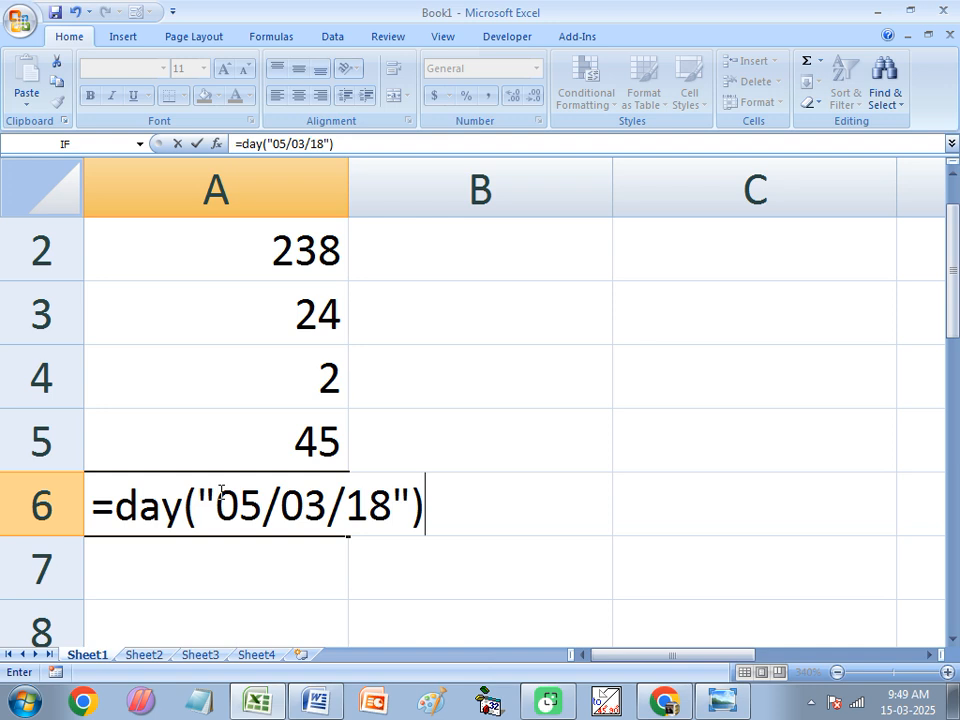
{"action": "key", "text": "Return"}
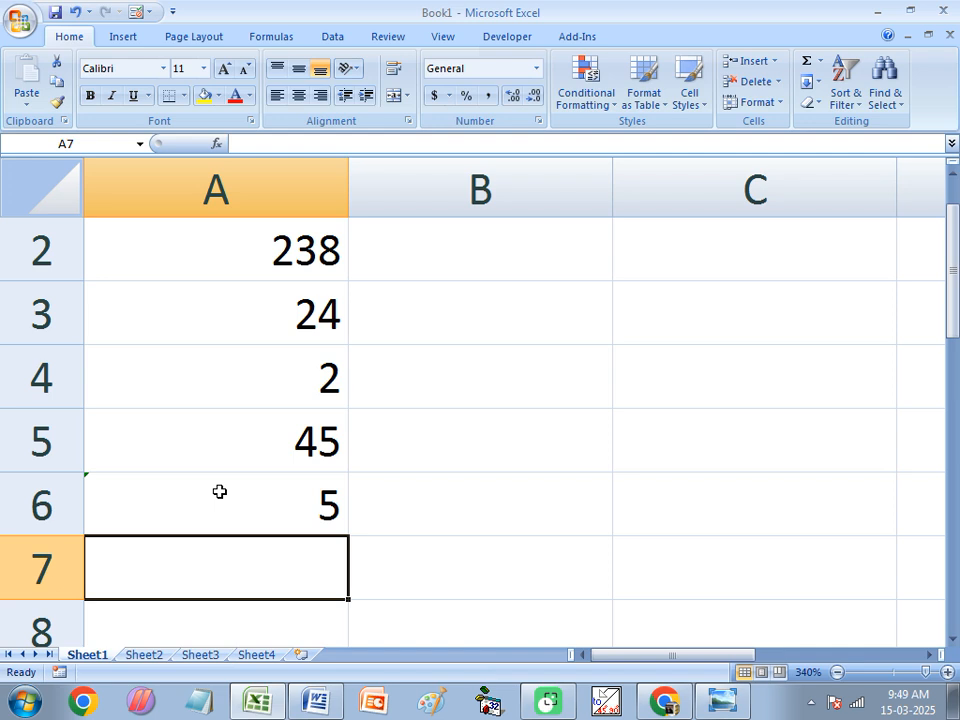
Replace the DAY function name in cell A6's formula with month, keeping the date "05/03/18".
{"action": "left_click", "coordinate": [225, 518]}
{"action": "double_click", "coordinate": [225, 518]}
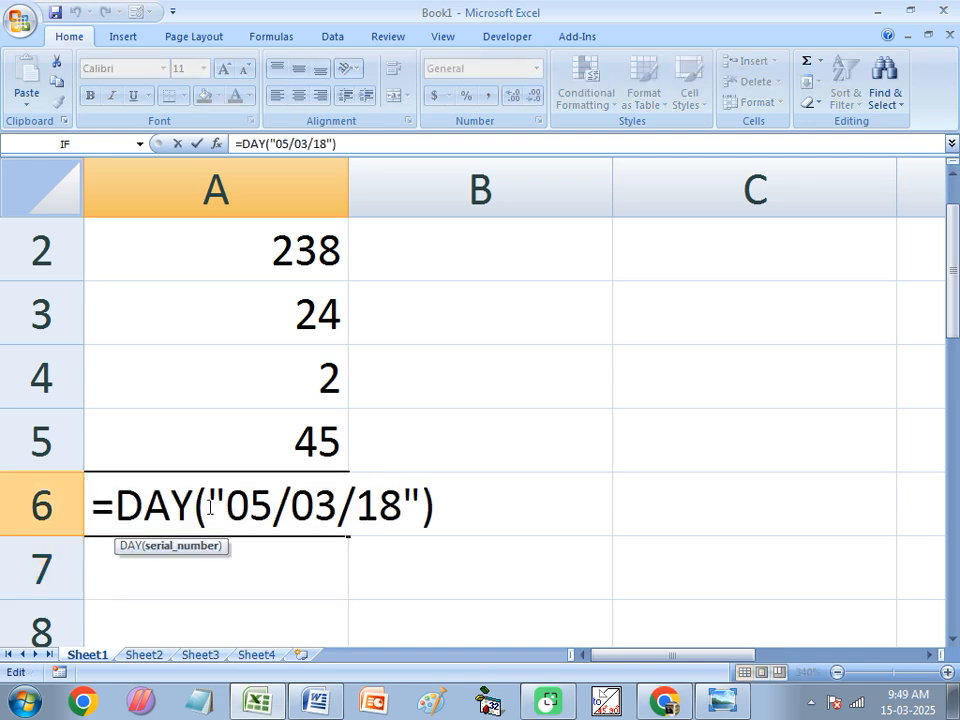
{"action": "left_click_drag", "start_coordinate": [194, 496], "coordinate": [115, 494]}
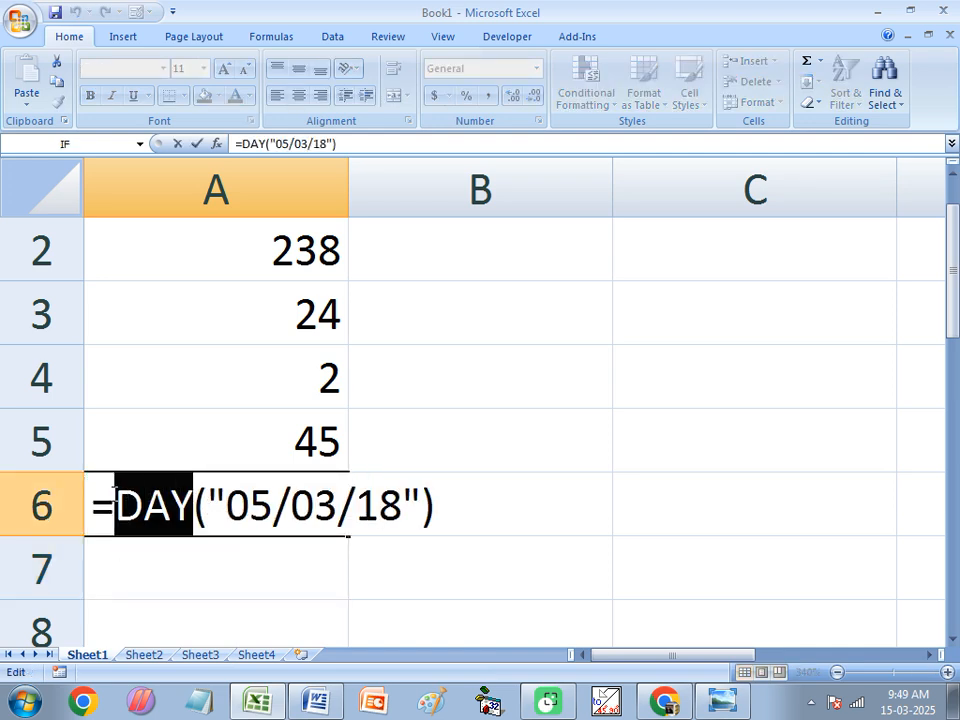
{"action": "type", "text": "month"}
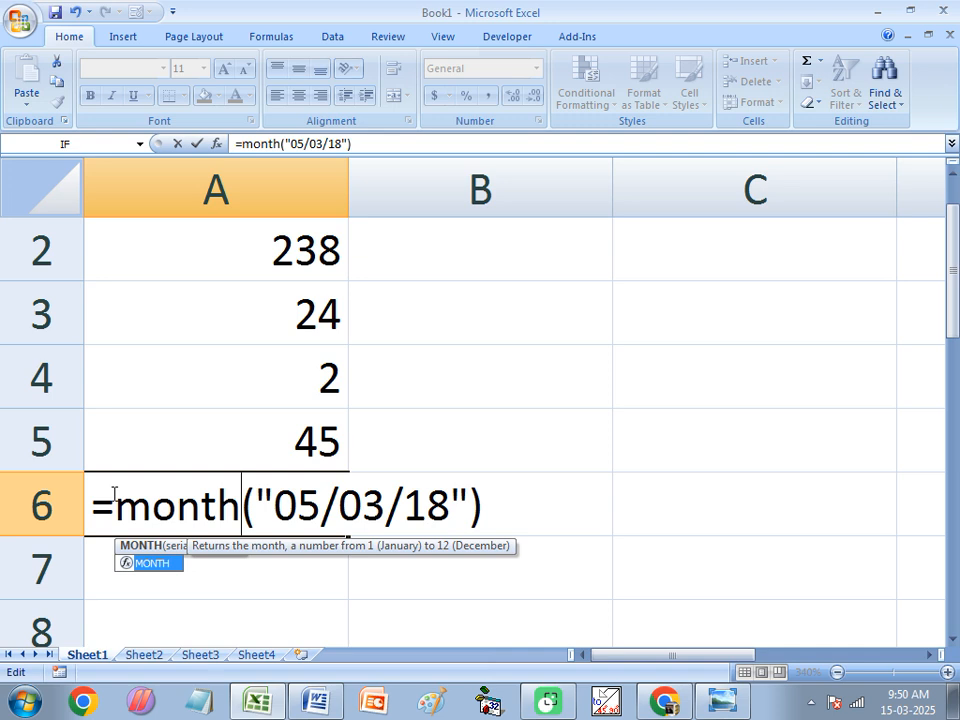
{"action": "key", "text": "Return"}
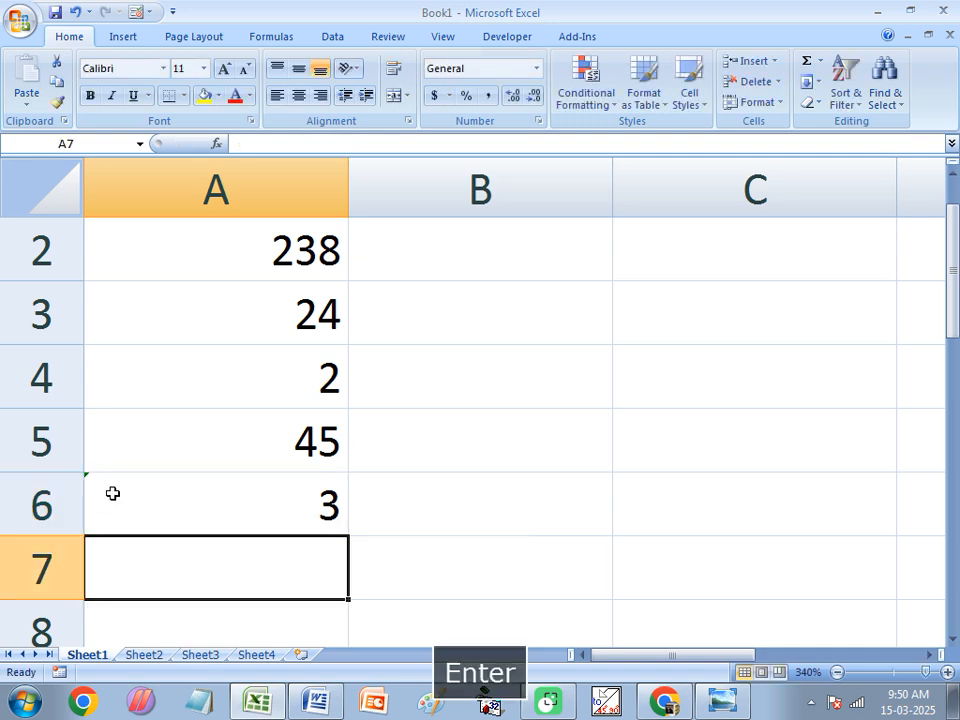
Replace the MONTH function name in cell A6's formula with year, keeping the date "05/03/18".
{"action": "left_click", "coordinate": [113, 493]}
{"action": "double_click", "coordinate": [113, 493]}
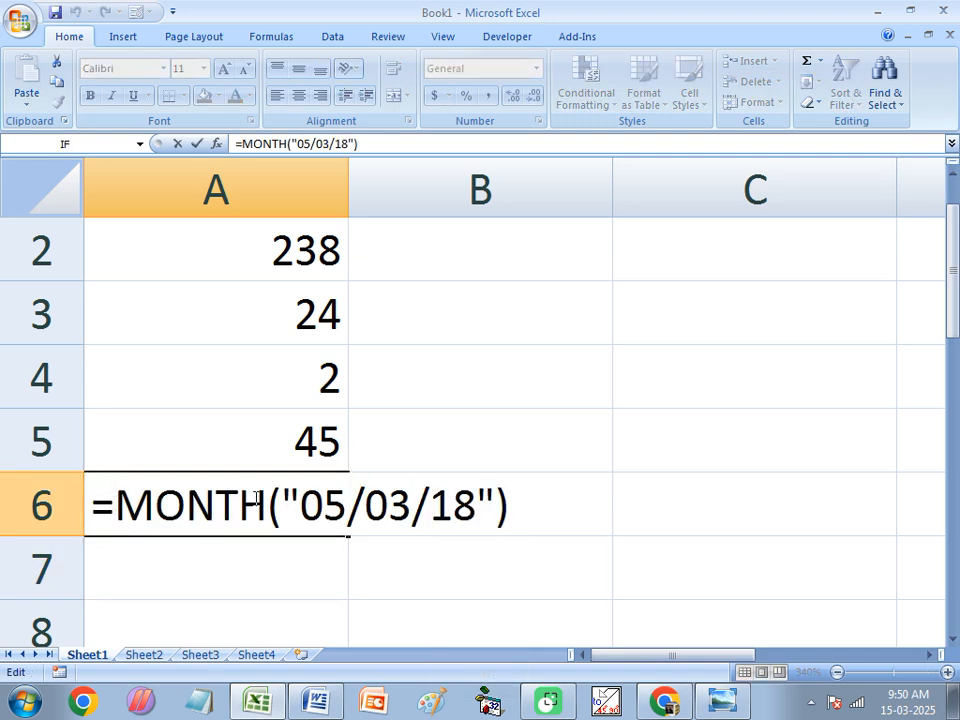
{"action": "left_click_drag", "start_coordinate": [263, 500], "coordinate": [117, 500]}
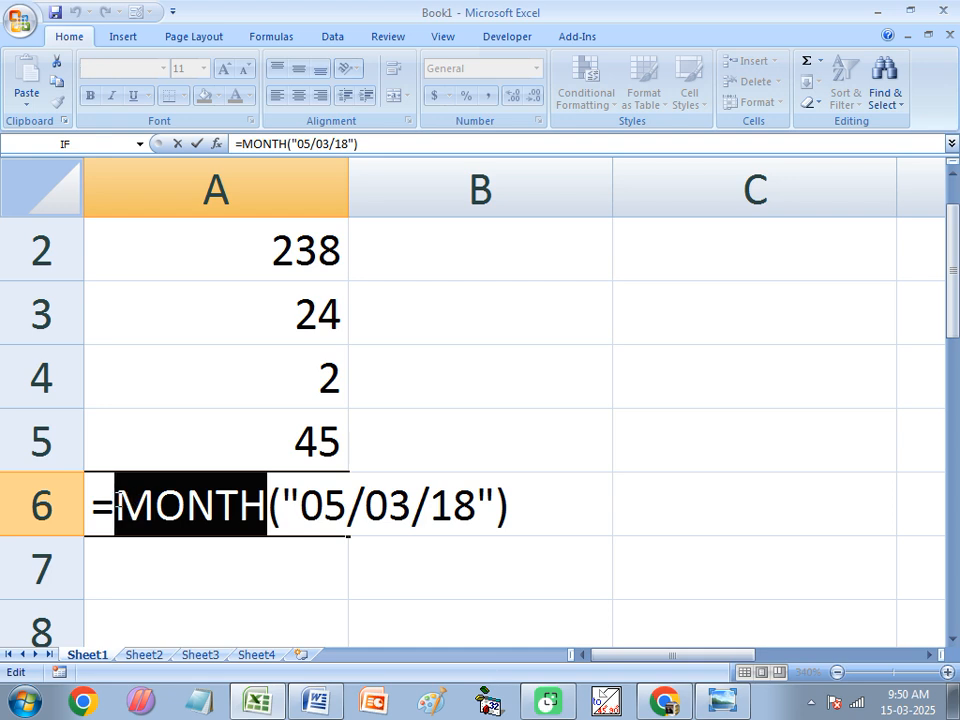
{"action": "type", "text": "year"}
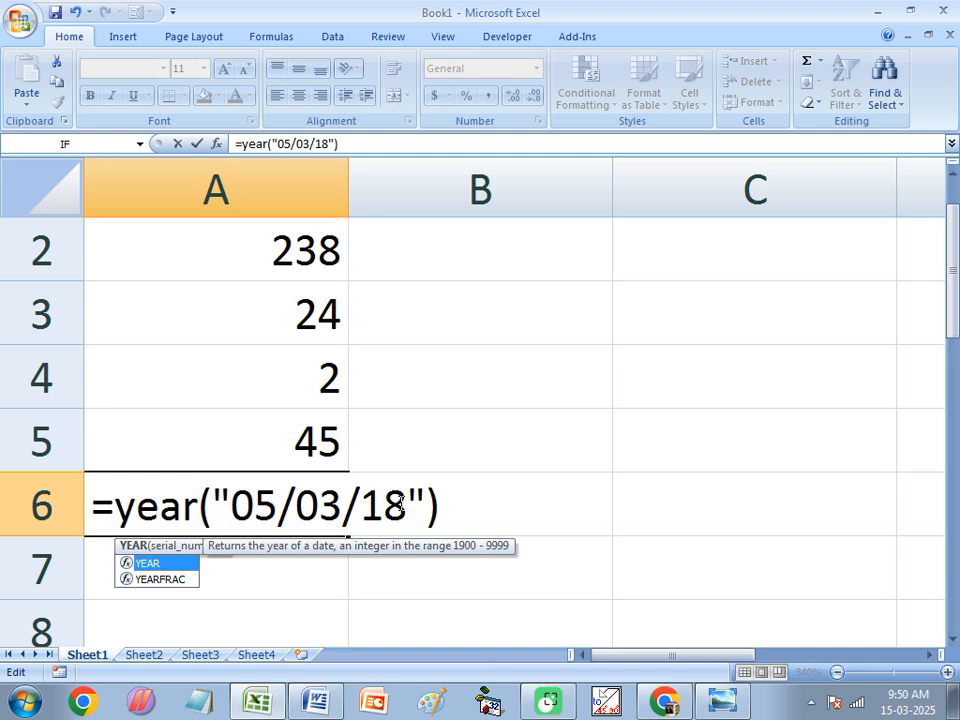
{"action": "key", "text": "Return"}
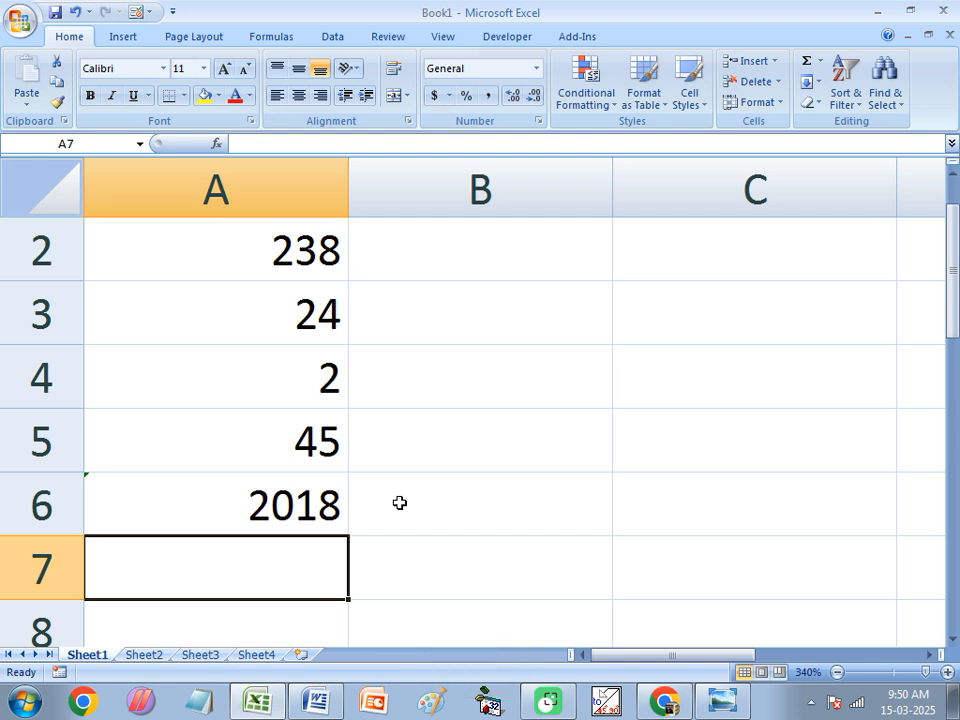
Change the year part of the date in cell A6's YEAR formula to 30, then replace it with 29 and enter the formula.
{"action": "left_click", "coordinate": [255, 501]}
{"action": "double_click", "coordinate": [250, 503]}
{"action": "left_click_drag", "start_coordinate": [413, 502], "coordinate": [367, 503]}
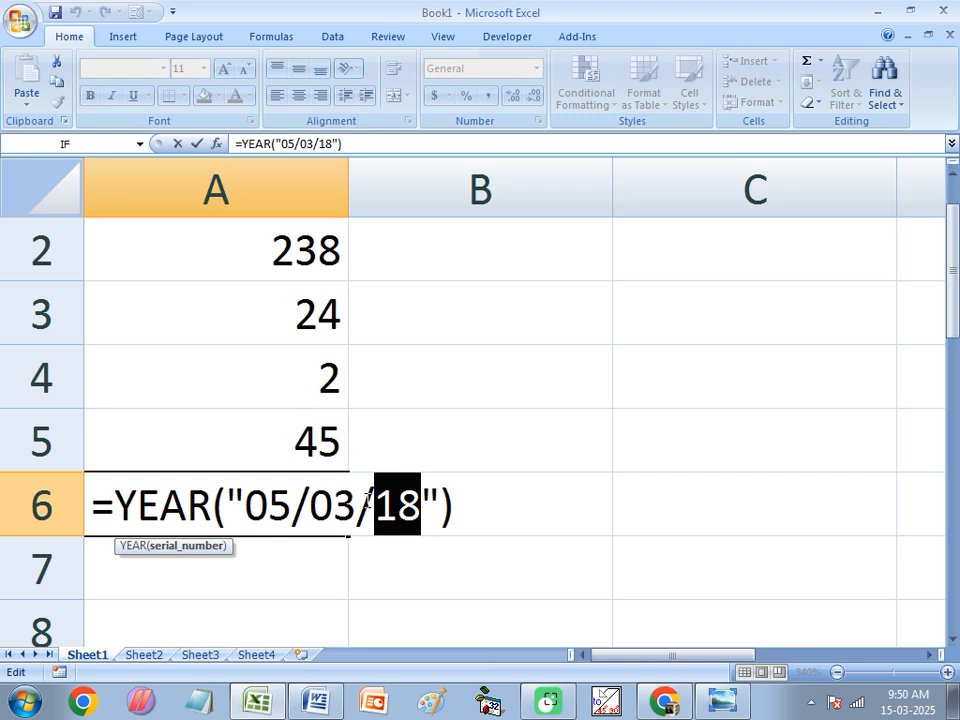
{"action": "type", "text": "30"}
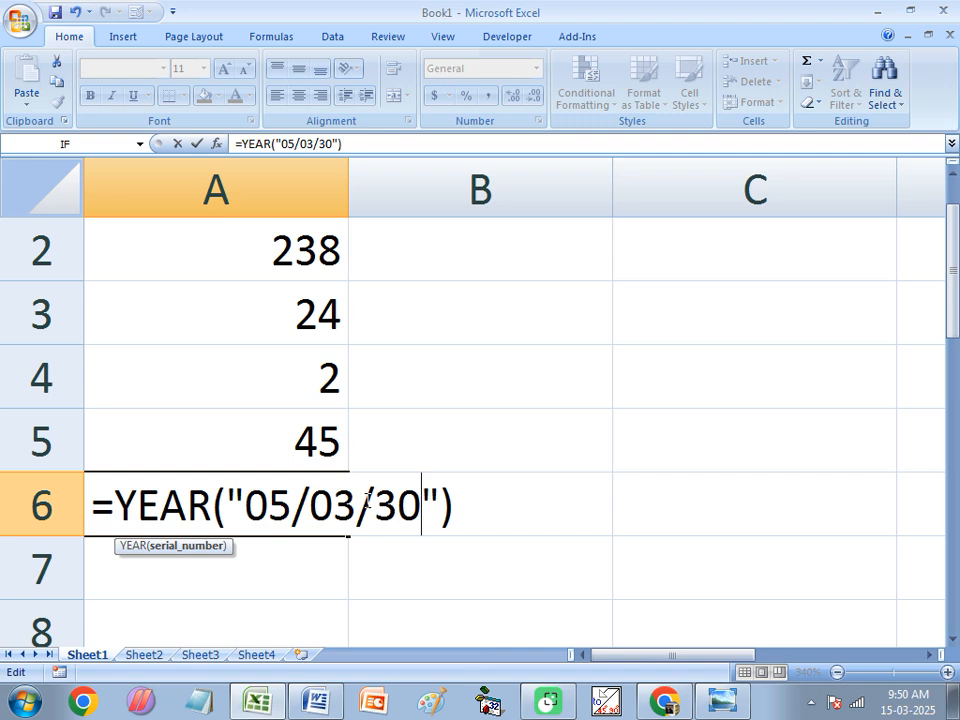
{"action": "key", "text": "BackSpace"}
{"action": "key", "text": "BackSpace"}
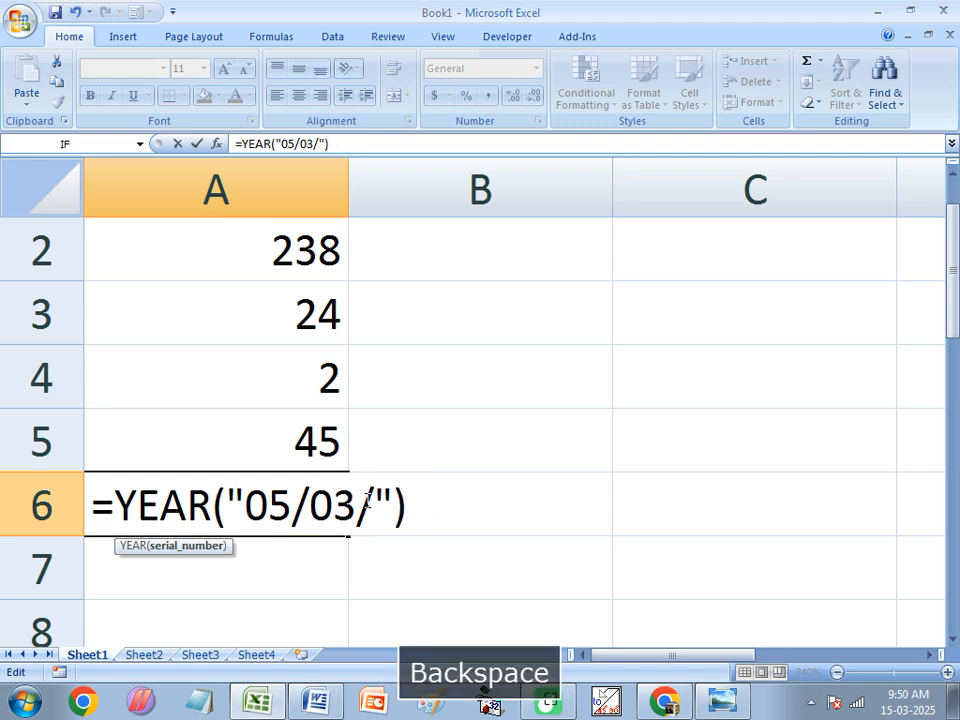
{"action": "type", "text": "29"}
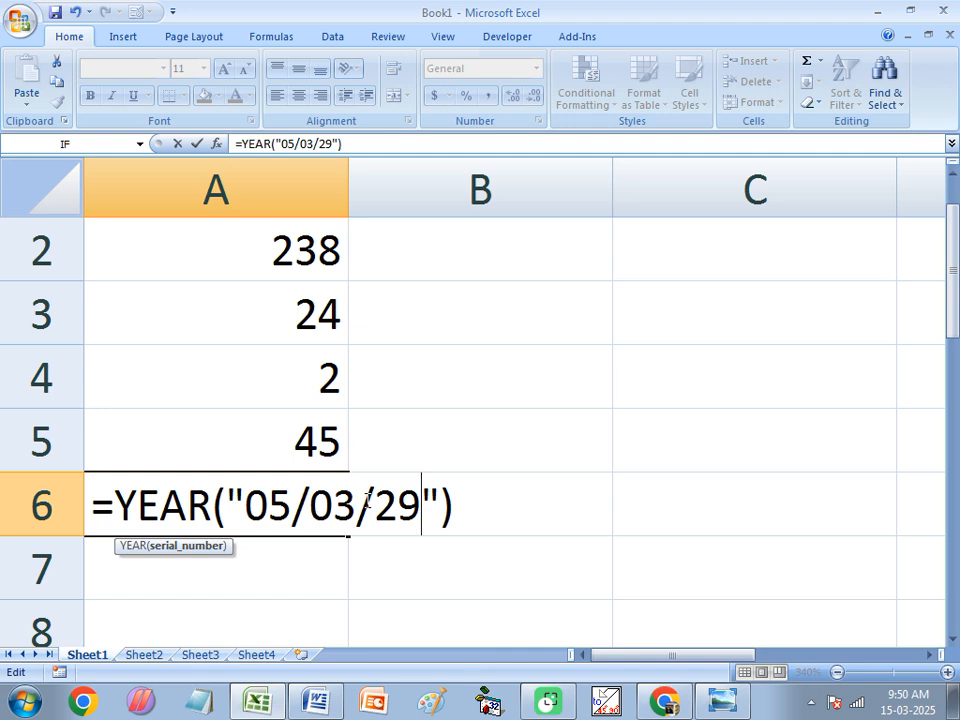
{"action": "key", "text": "Return"}
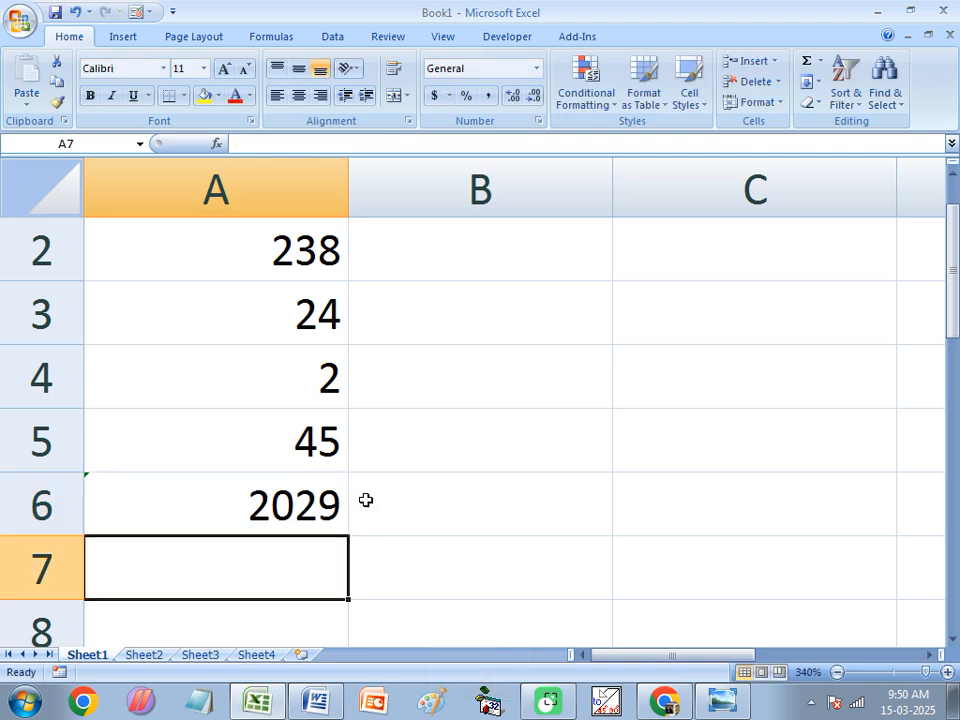
Set the year part of the date in cell A6's YEAR formula to 30.
{"action": "double_click", "coordinate": [326, 500]}
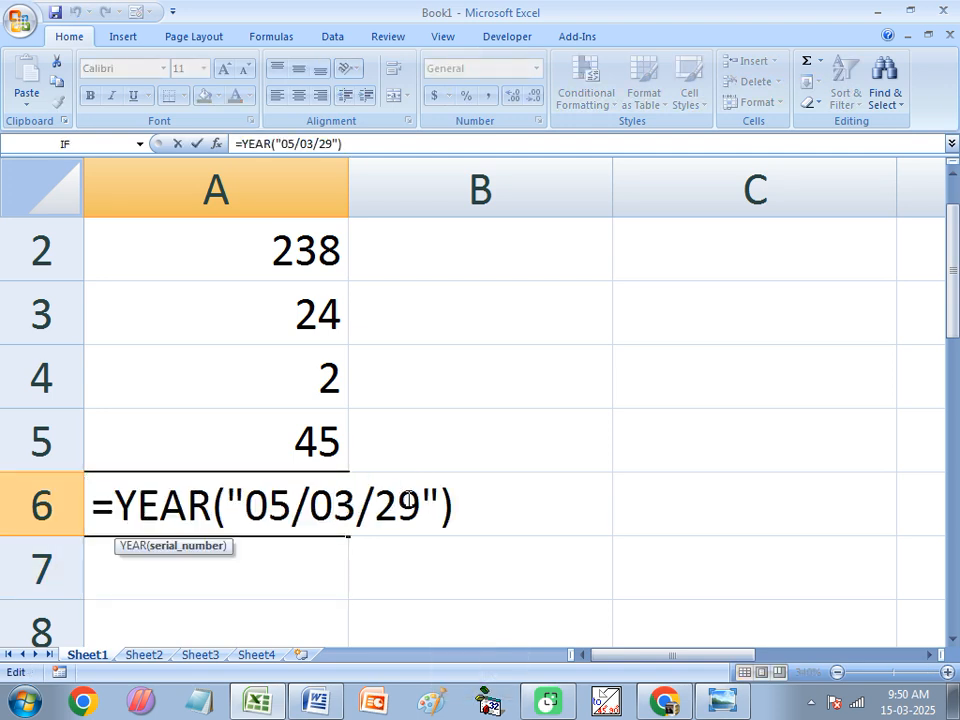
{"action": "key", "text": "shift+Left"}
{"action": "key", "text": "shift+Left"}
{"action": "type", "text": "30"}
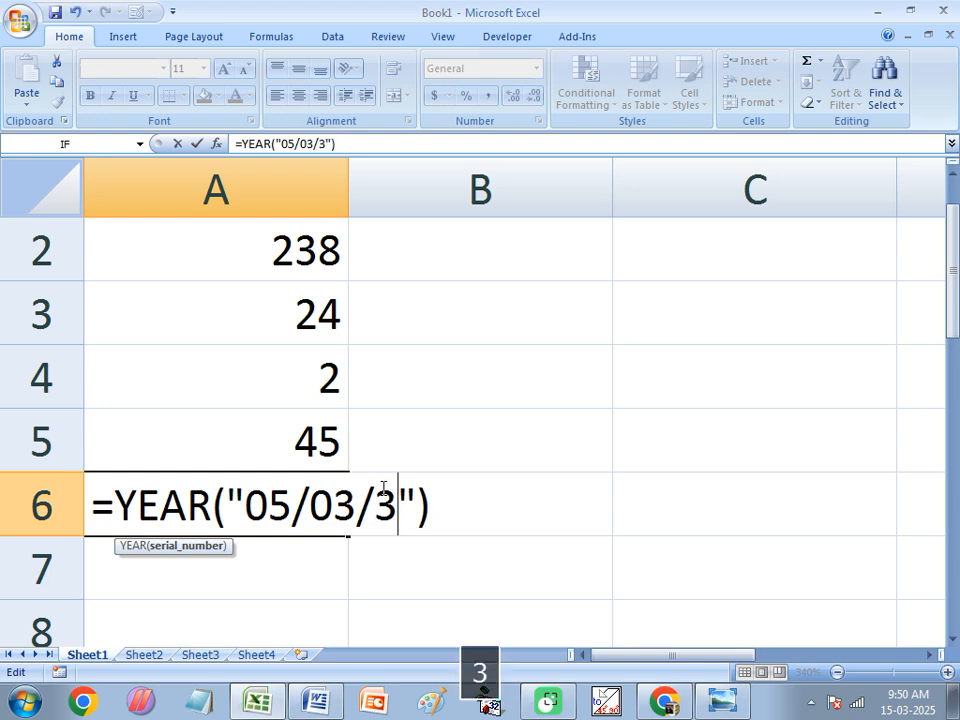
{"action": "key", "text": "Return"}
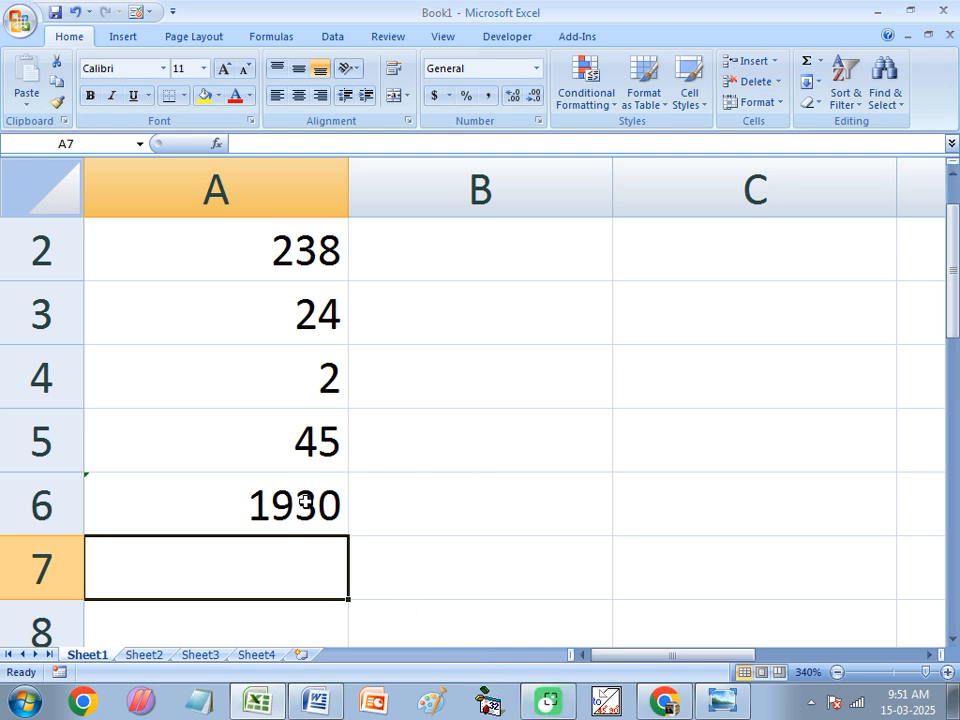
Set the year part of the date in cell A6's YEAR formula to 28.
{"action": "left_click", "coordinate": [306, 500]}
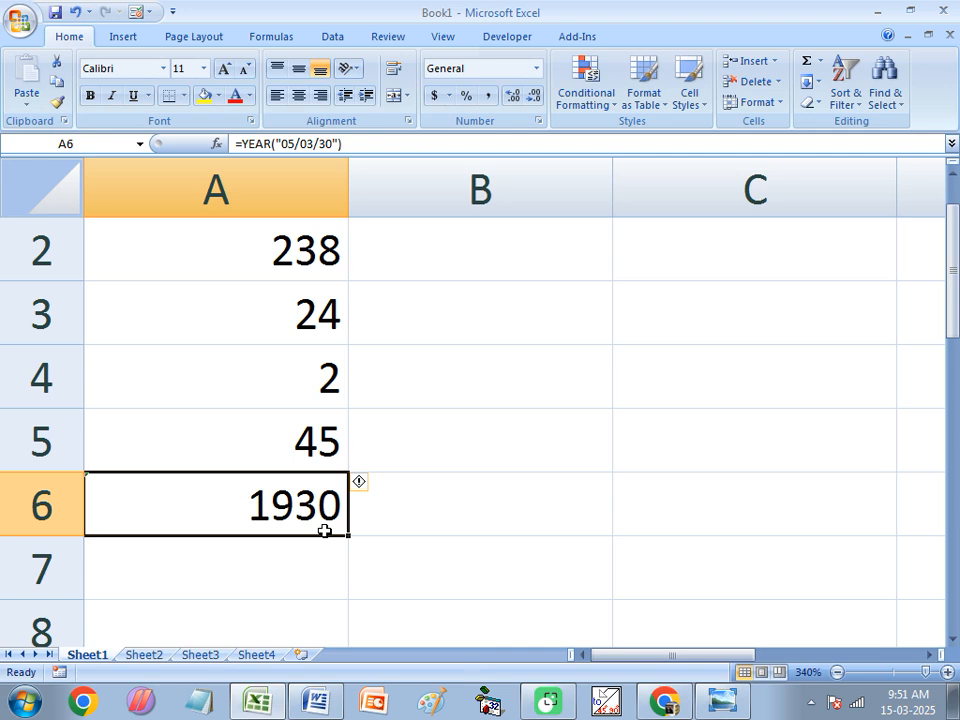
{"action": "double_click", "coordinate": [298, 506]}
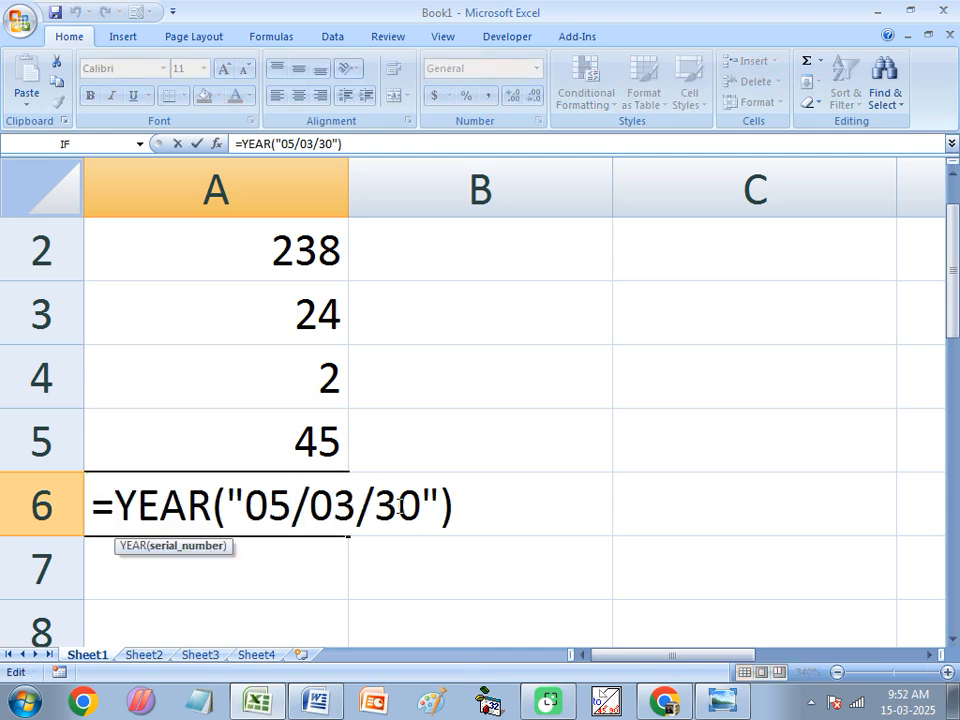
{"action": "left_click_drag", "start_coordinate": [399, 506], "coordinate": [380, 506]}
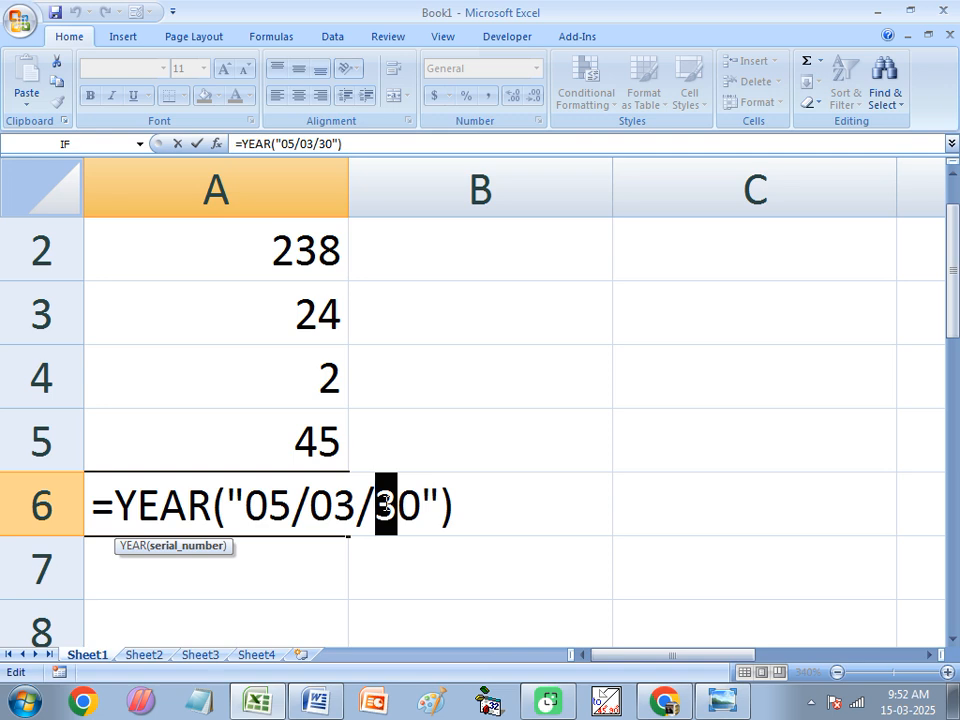
{"action": "key", "text": "Delete"}
{"action": "key", "text": "Delete"}
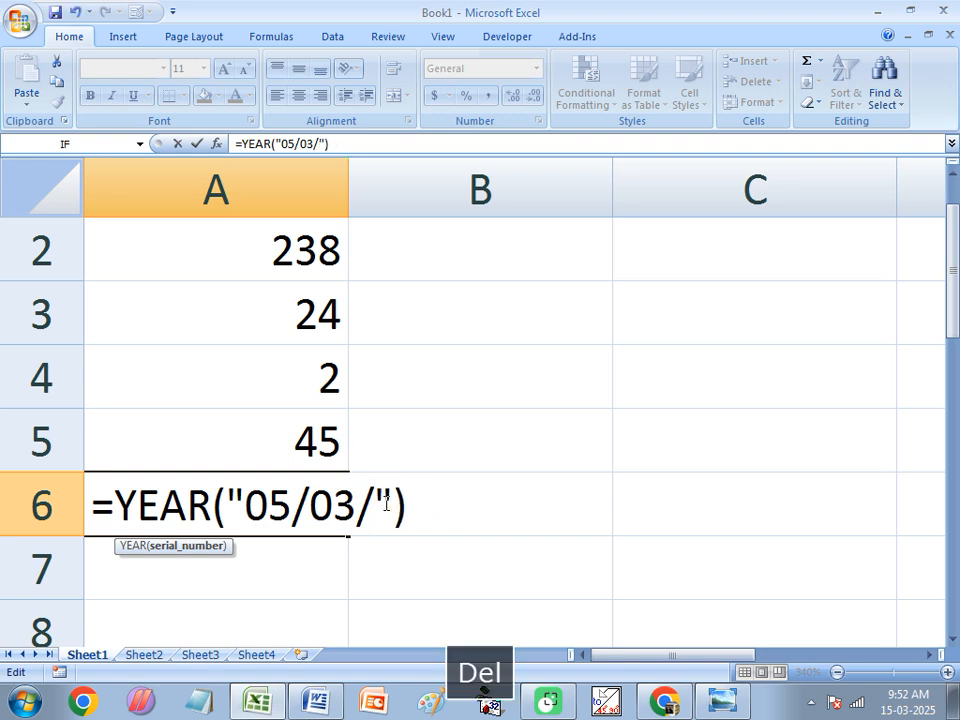
{"action": "type", "text": "28"}
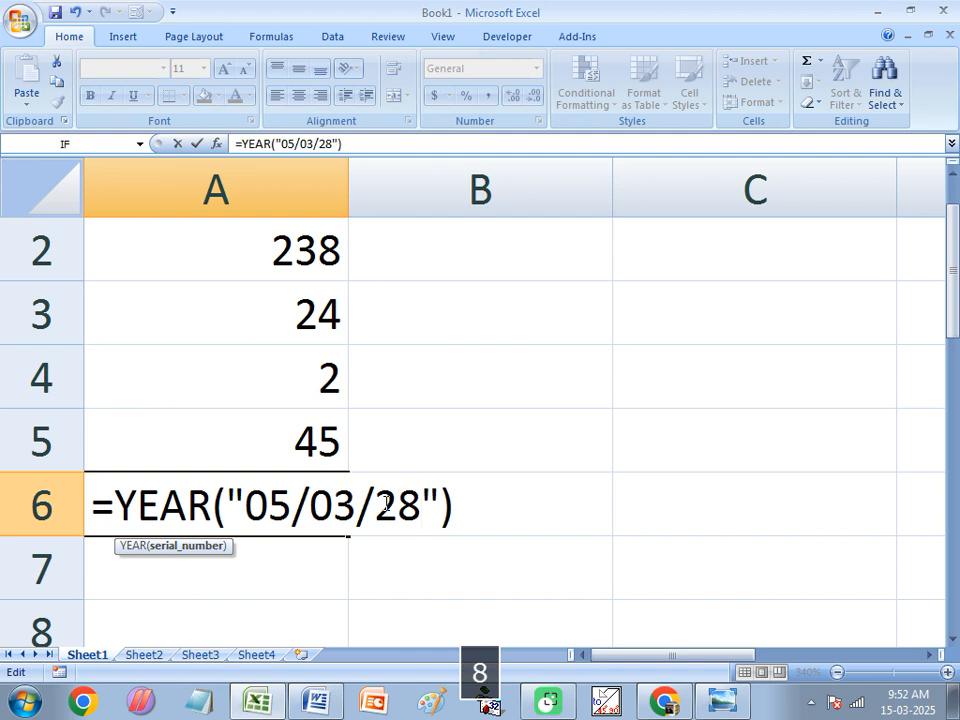
{"action": "key", "text": "Return"}
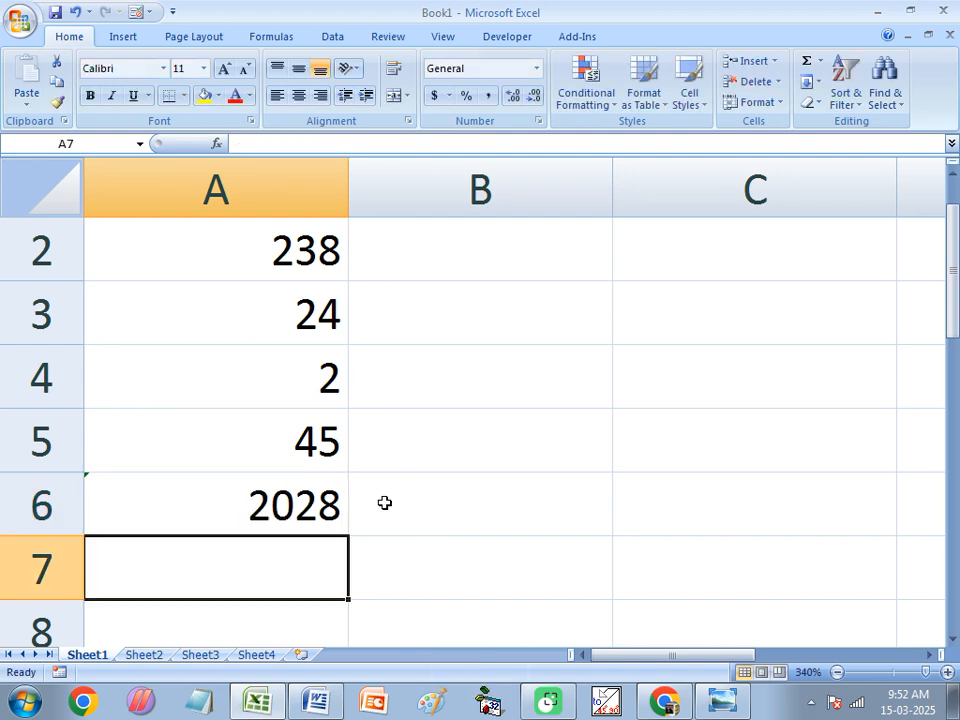
Set the year part of the date in cell A6's YEAR formula to 50.
{"action": "double_click", "coordinate": [272, 506]}
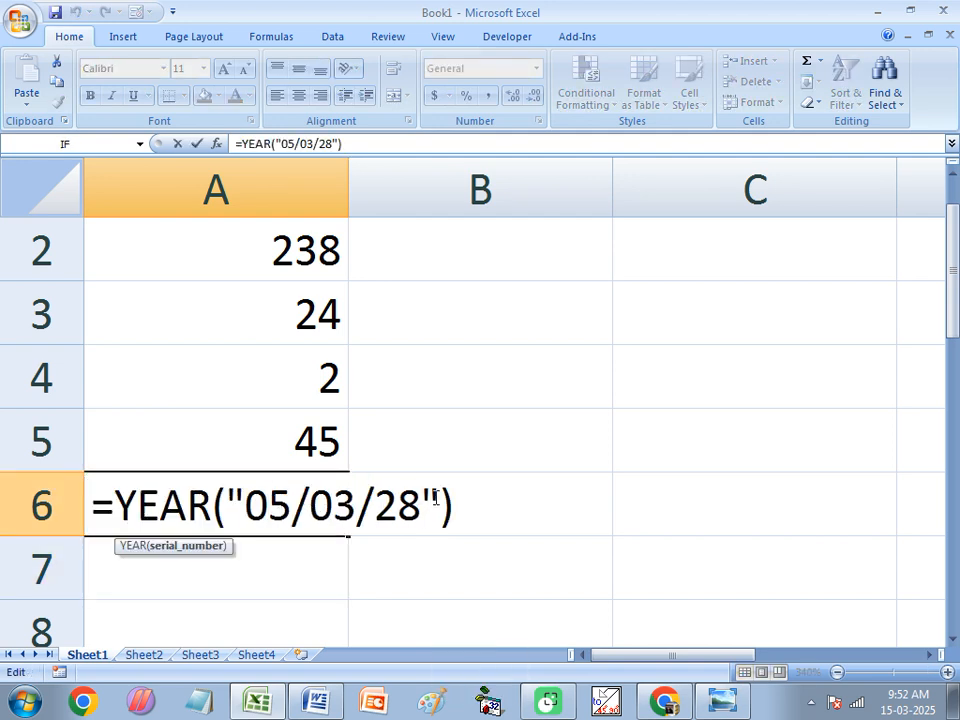
{"action": "left_click_drag", "start_coordinate": [413, 498], "coordinate": [385, 491]}
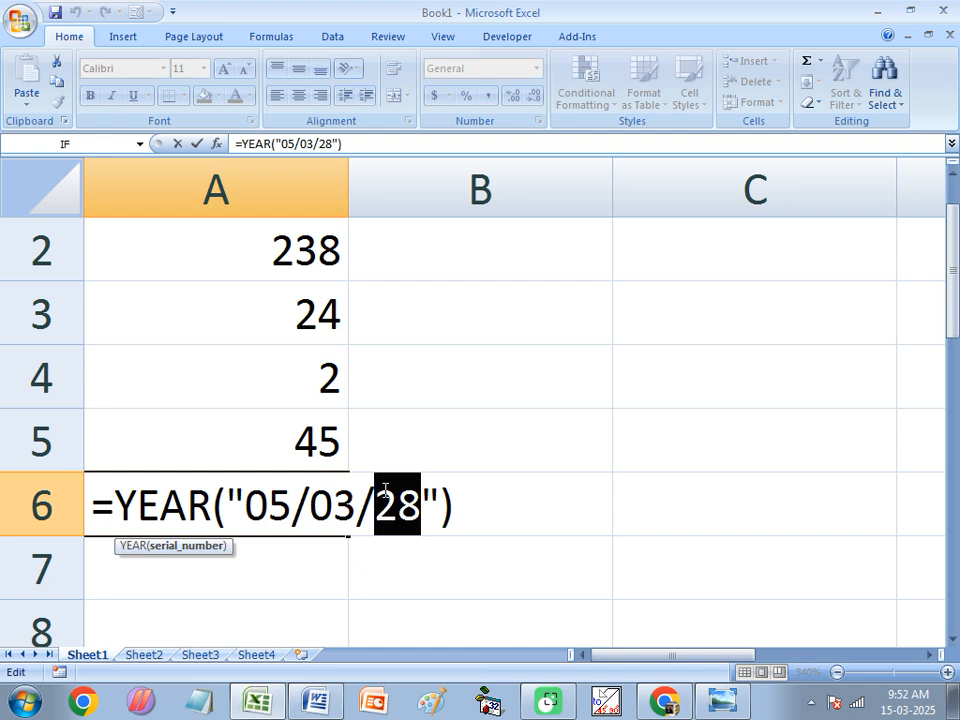
{"action": "type", "text": "50"}
{"action": "key", "text": "Return"}
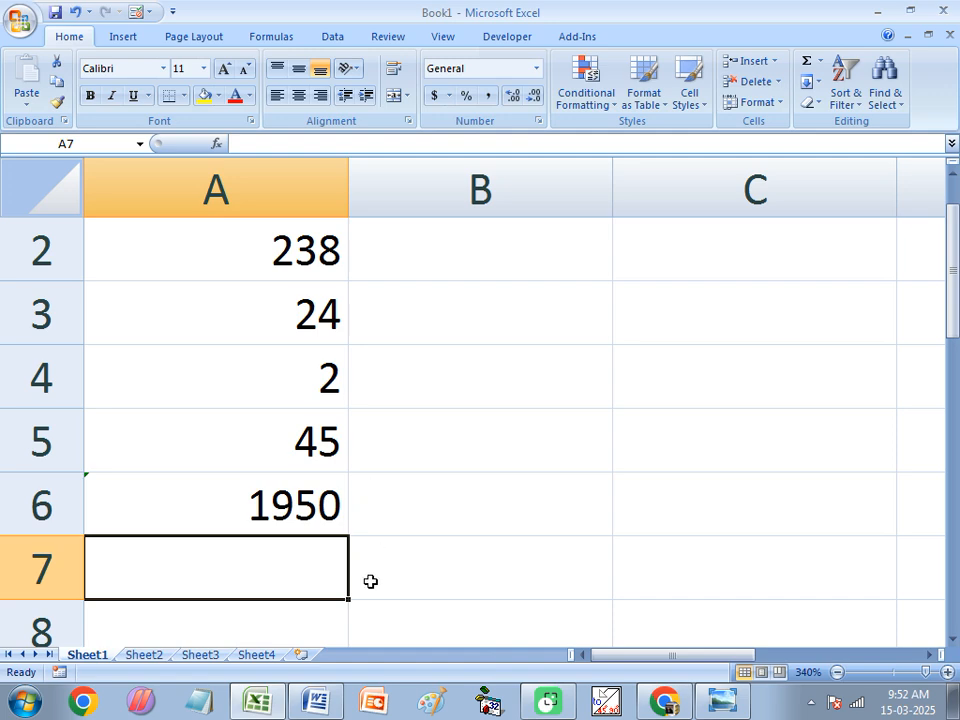
Switch to the Word notes and highlight the date in the =day example, plus the function name and opening parenthesis of =now().
{"action": "left_click", "coordinate": [316, 701]}
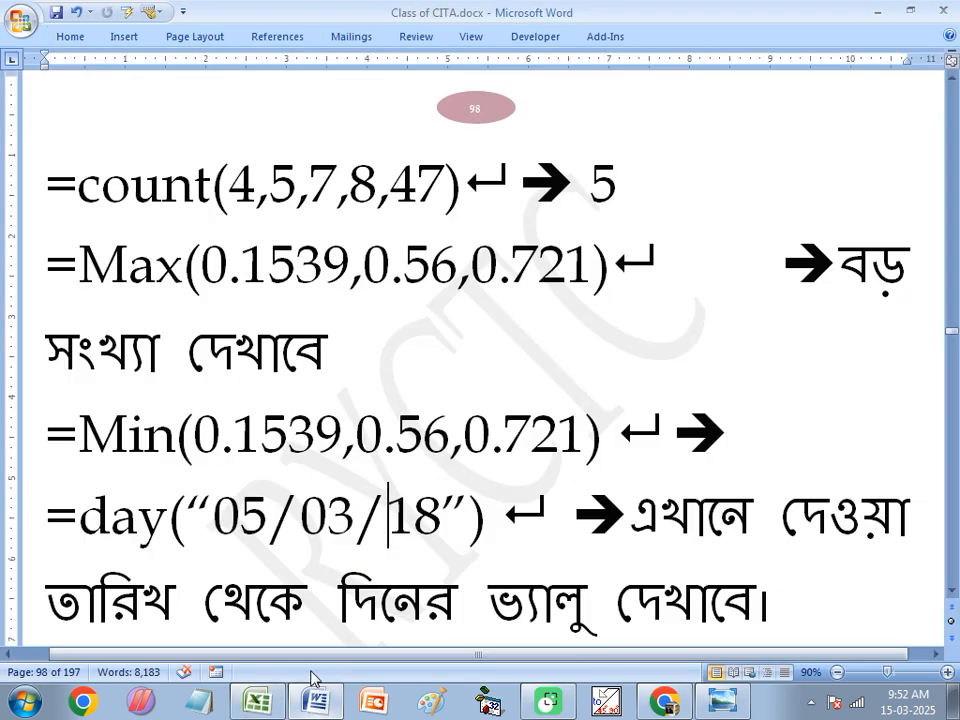
{"action": "left_click", "coordinate": [113, 515]}
{"action": "left_click_drag", "start_coordinate": [212, 513], "coordinate": [442, 512]}
{"action": "scroll", "coordinate": [349, 477], "scroll_direction": "down", "scroll_amount": 5}
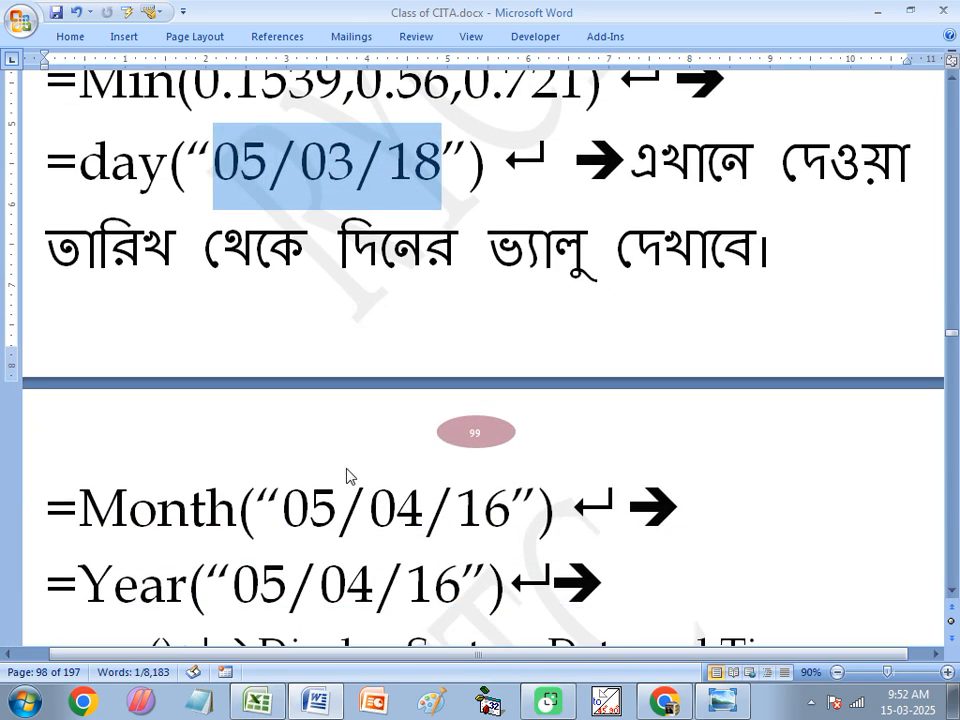
{"action": "scroll", "coordinate": [349, 477], "scroll_direction": "down", "scroll_amount": 1}
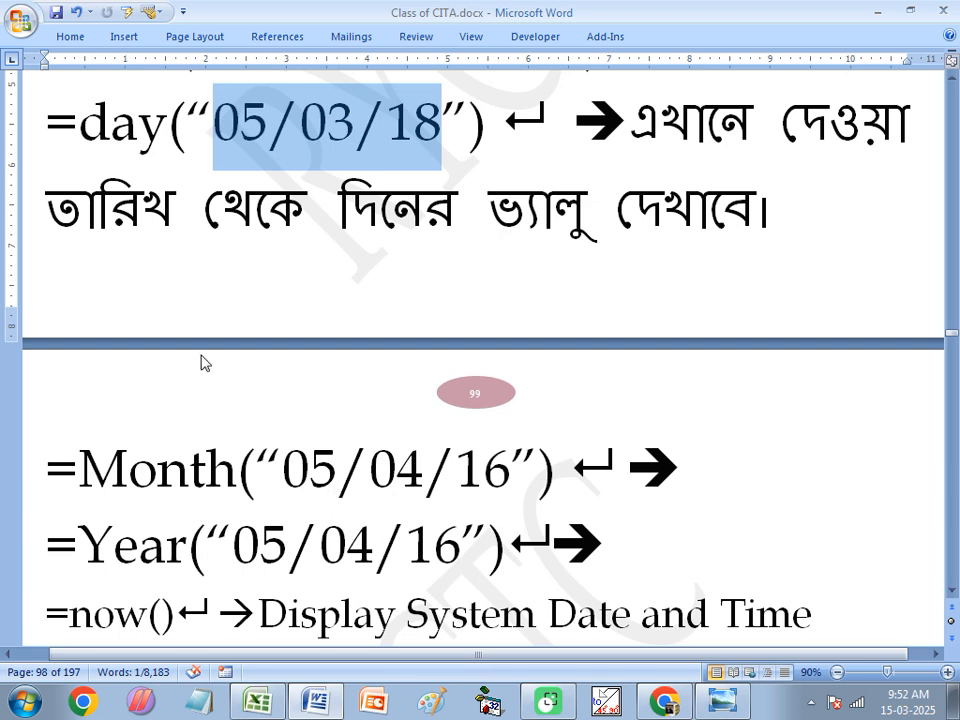
{"action": "left_click_drag", "start_coordinate": [69, 614], "coordinate": [136, 625]}
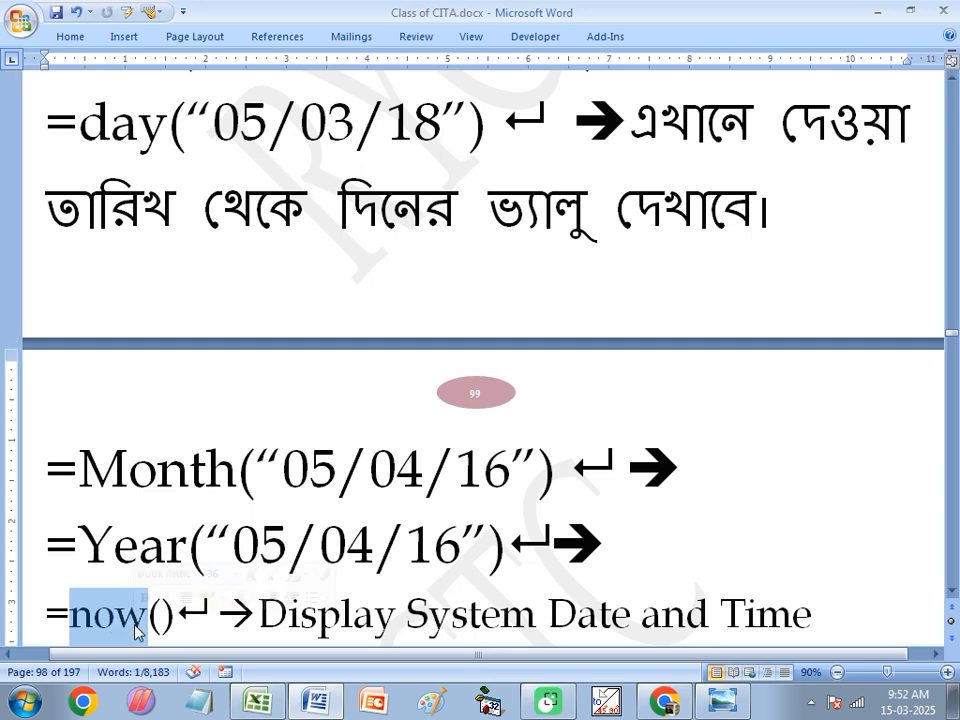
{"action": "mouse_move", "coordinate": [151, 616]}
{"action": "left_mouse_down"}
{"action": "mouse_move", "coordinate": [178, 612]}
{"action": "mouse_move", "coordinate": [167, 613]}
{"action": "left_mouse_up"}
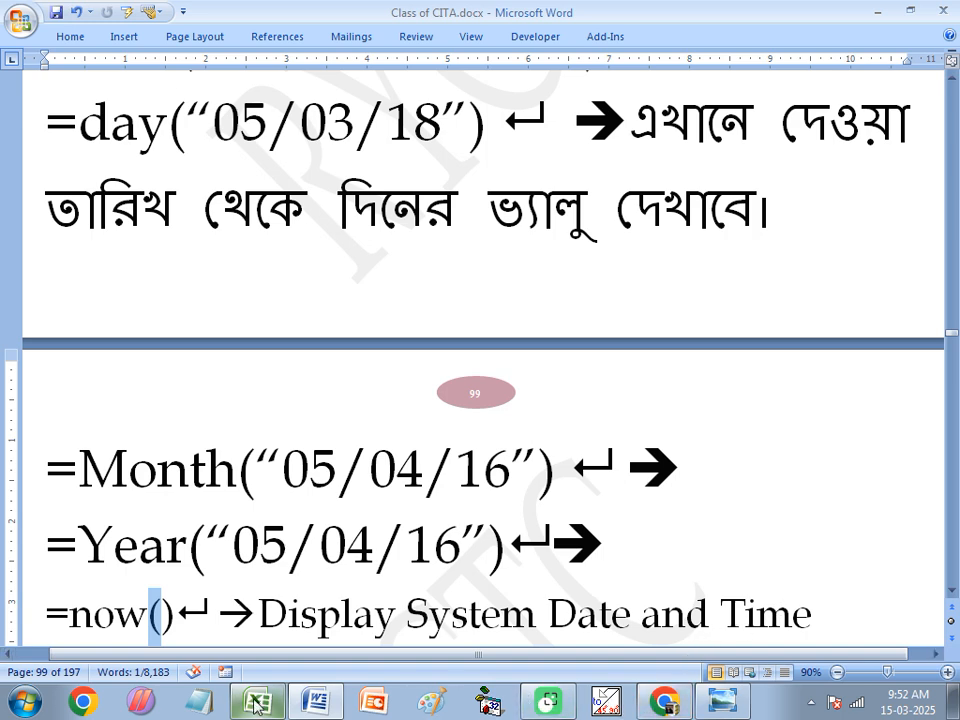
Switch to the Excel workbook and enter the formula =NOW() in cell B2.
{"action": "key", "text": "alt+Tab"}
{"action": "left_click", "coordinate": [456, 255]}
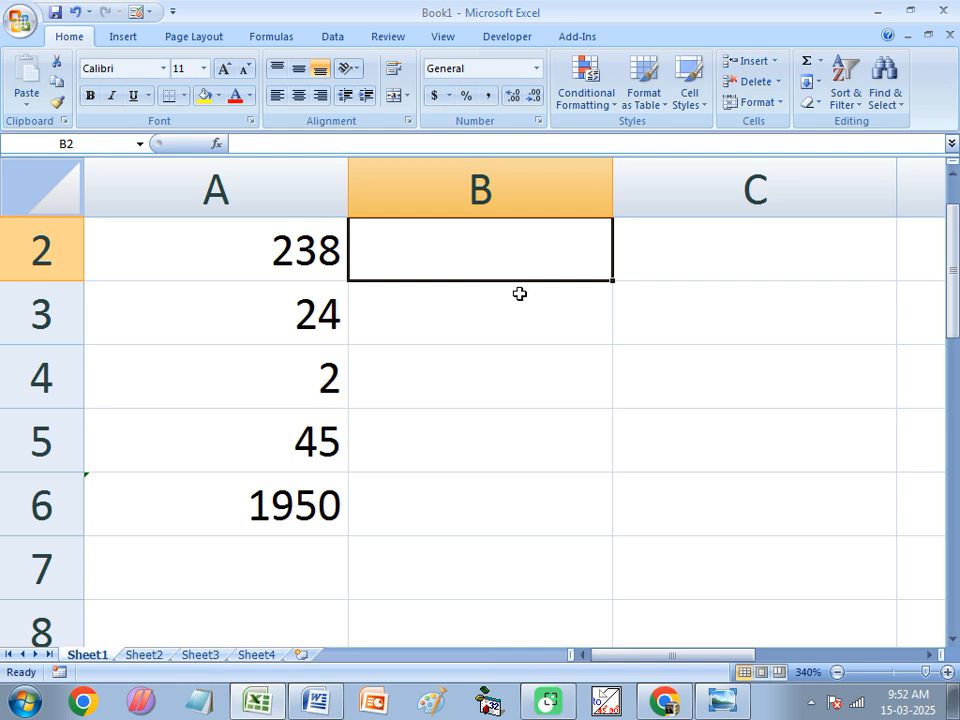
{"action": "type", "text": "=now"}
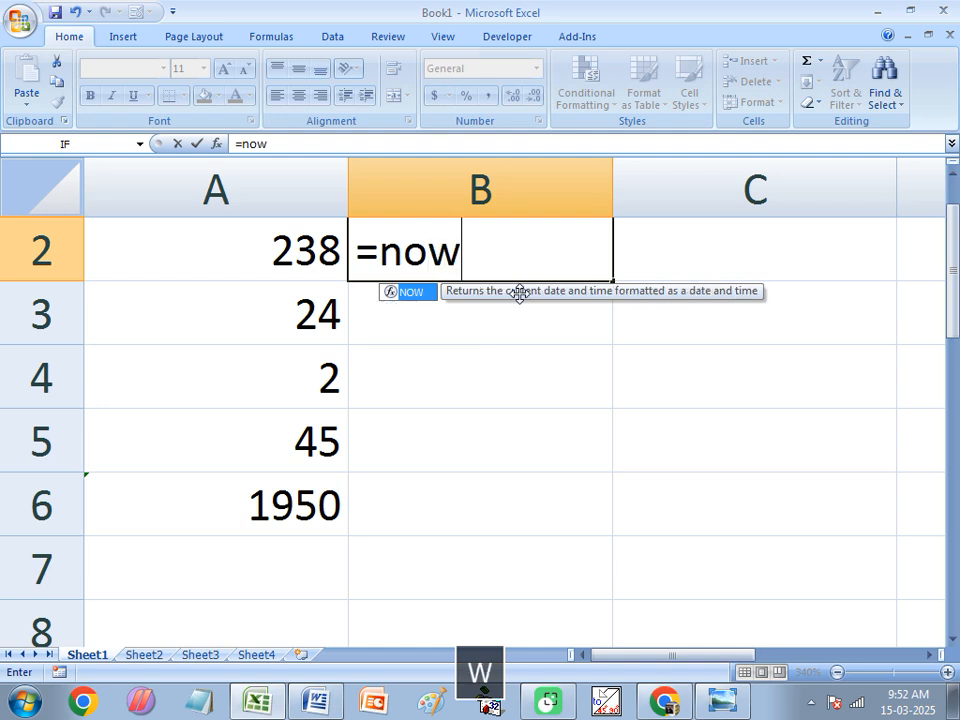
{"action": "key", "text": "Tab"}
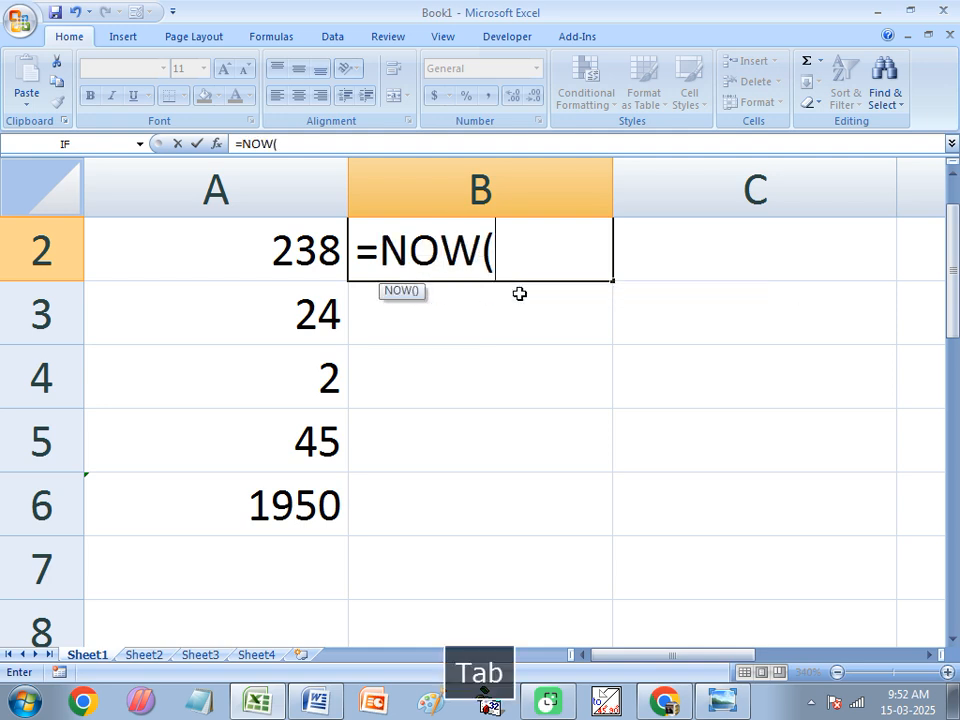
{"action": "type", "text": ")"}
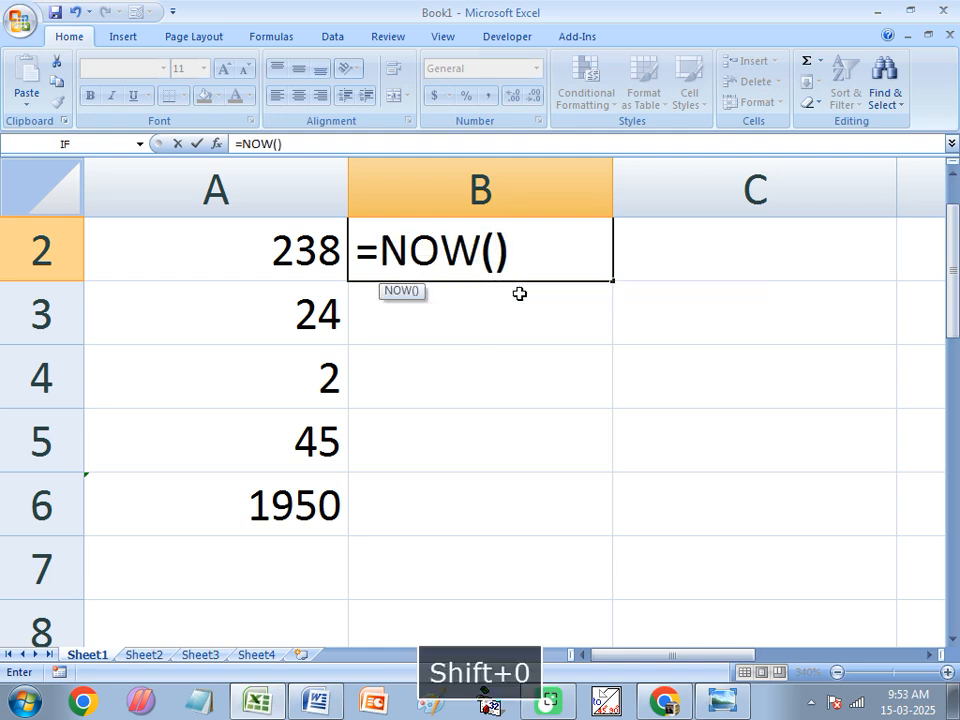
{"action": "key", "text": "Return"}
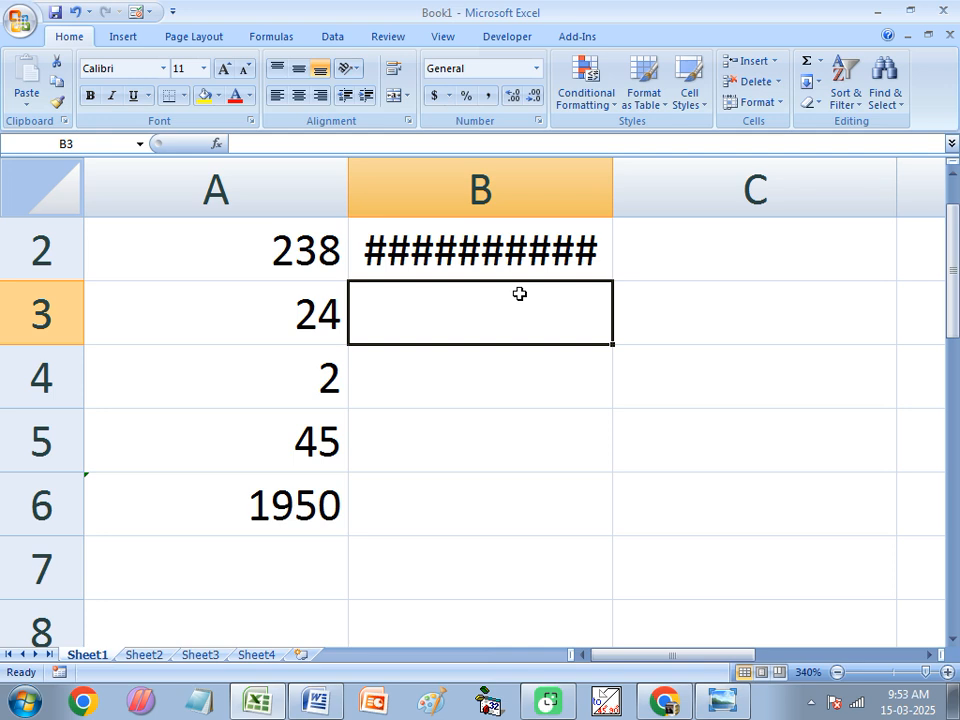
Widen column B enough to fit the full date and time in cell B2, and re-enter the NOW formula there.
{"action": "left_click_drag", "start_coordinate": [613, 181], "coordinate": [765, 182]}
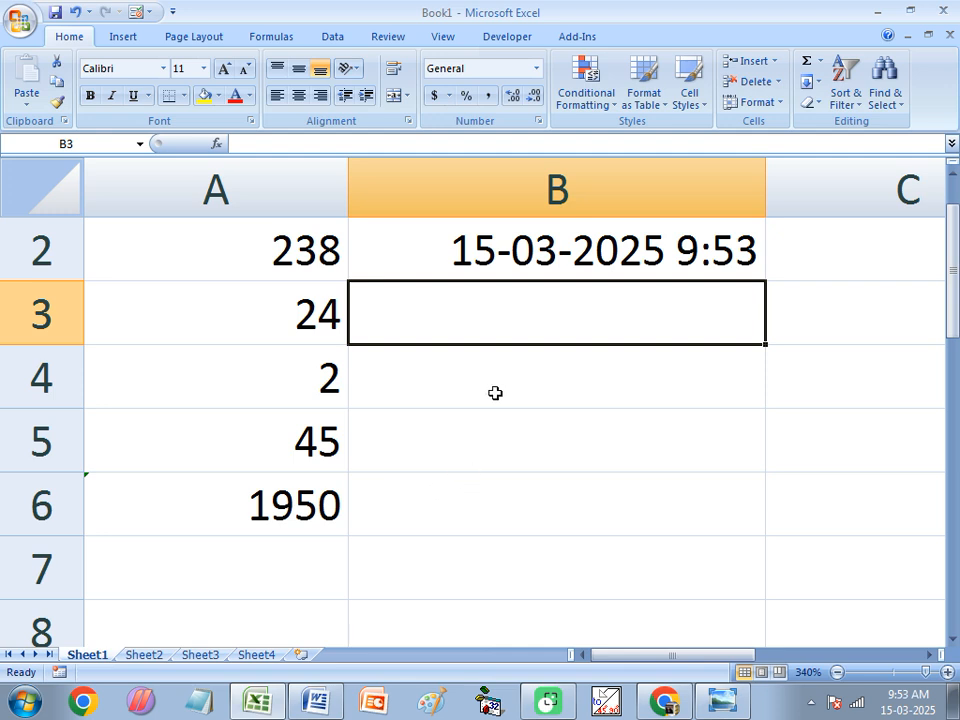
{"action": "left_click", "coordinate": [468, 259]}
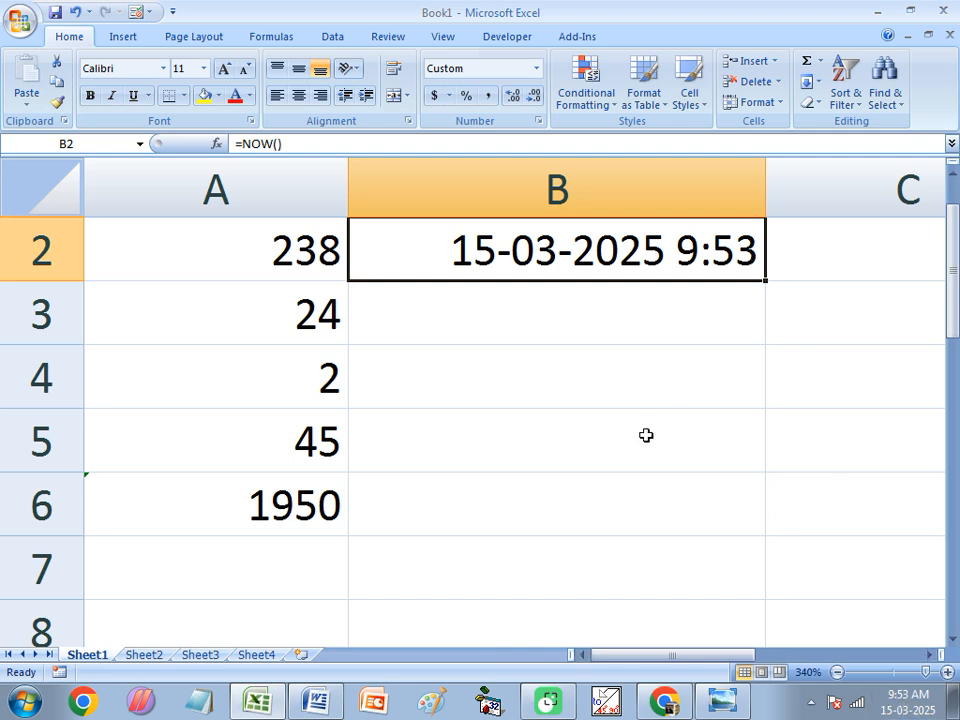
{"action": "left_click", "coordinate": [510, 336]}
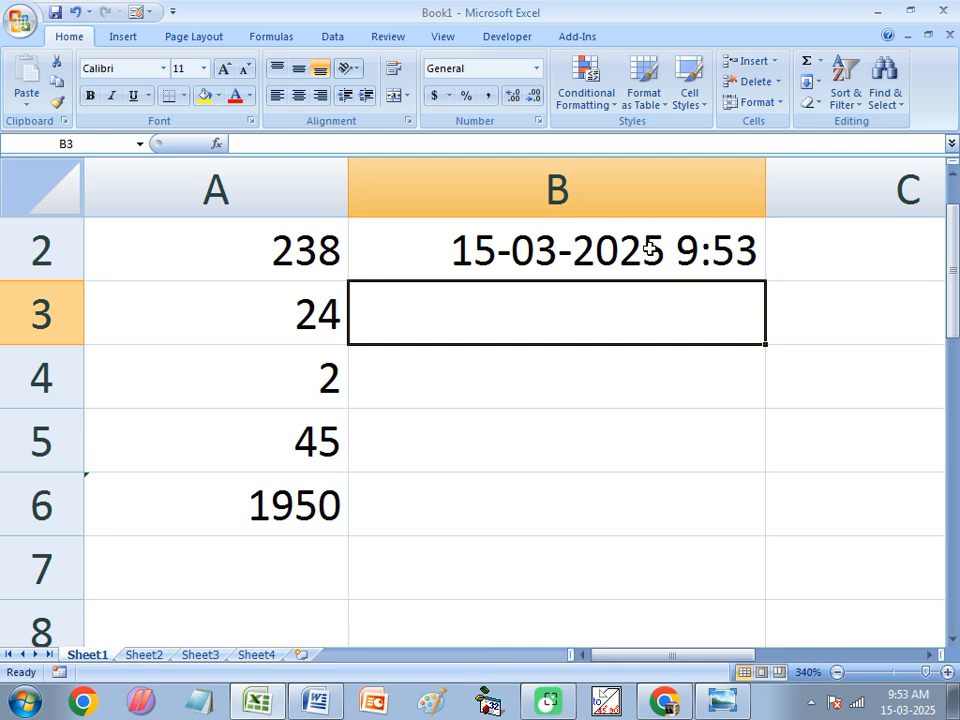
{"action": "double_click", "coordinate": [649, 249]}
{"action": "key", "text": "Return"}
Enter the formula =TODAY() in cell B3.
{"action": "type", "text": "=to"}
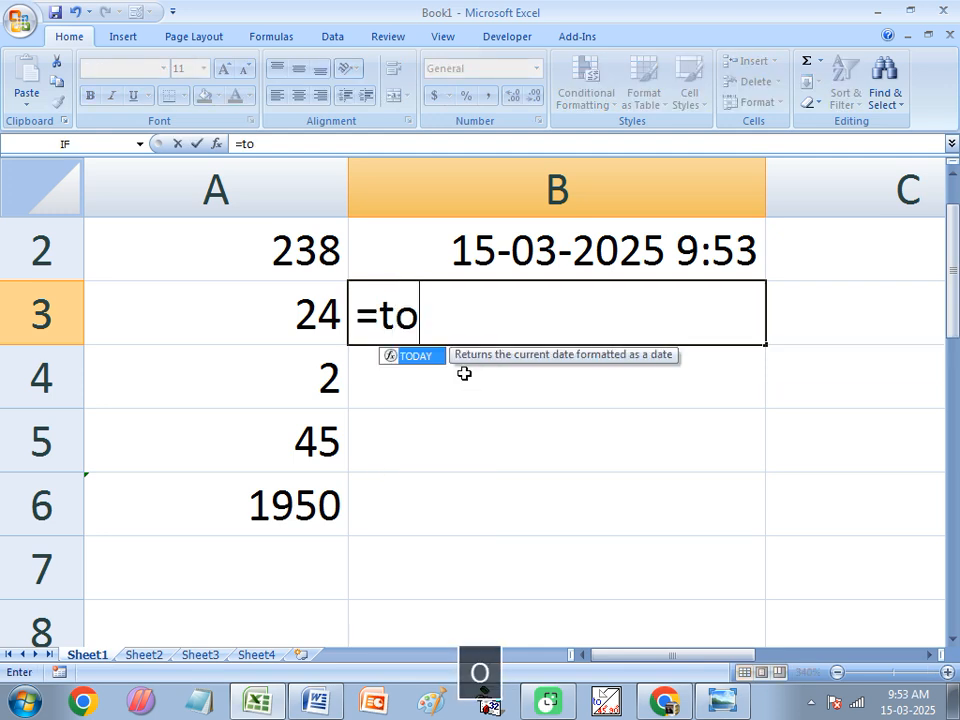
{"action": "type", "text": "da"}
{"action": "key", "text": "Tab"}
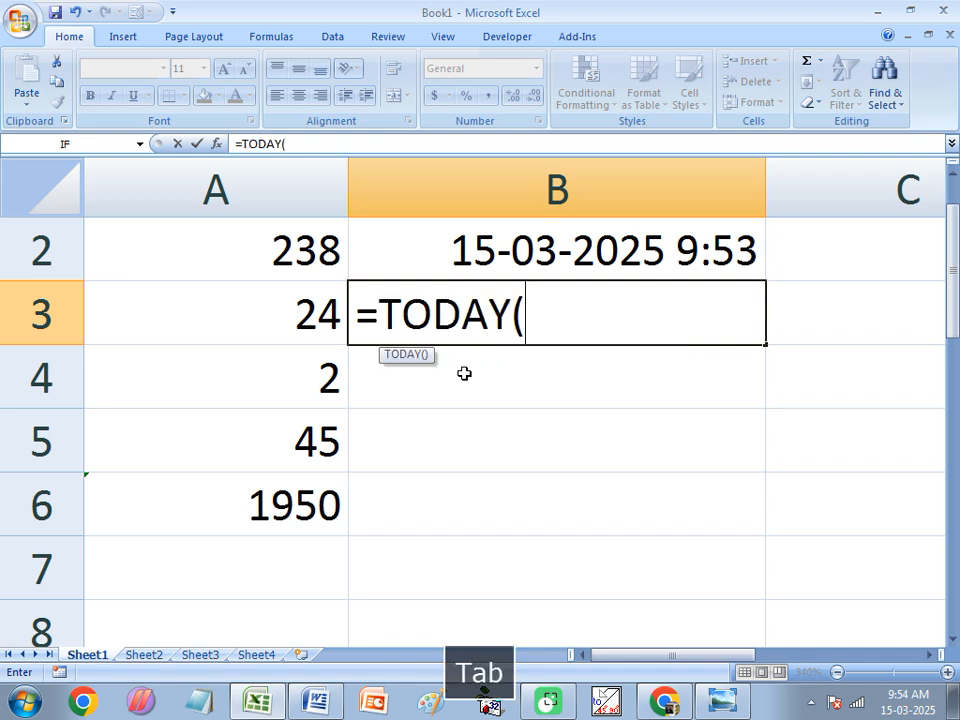
{"action": "type", "text": ")"}
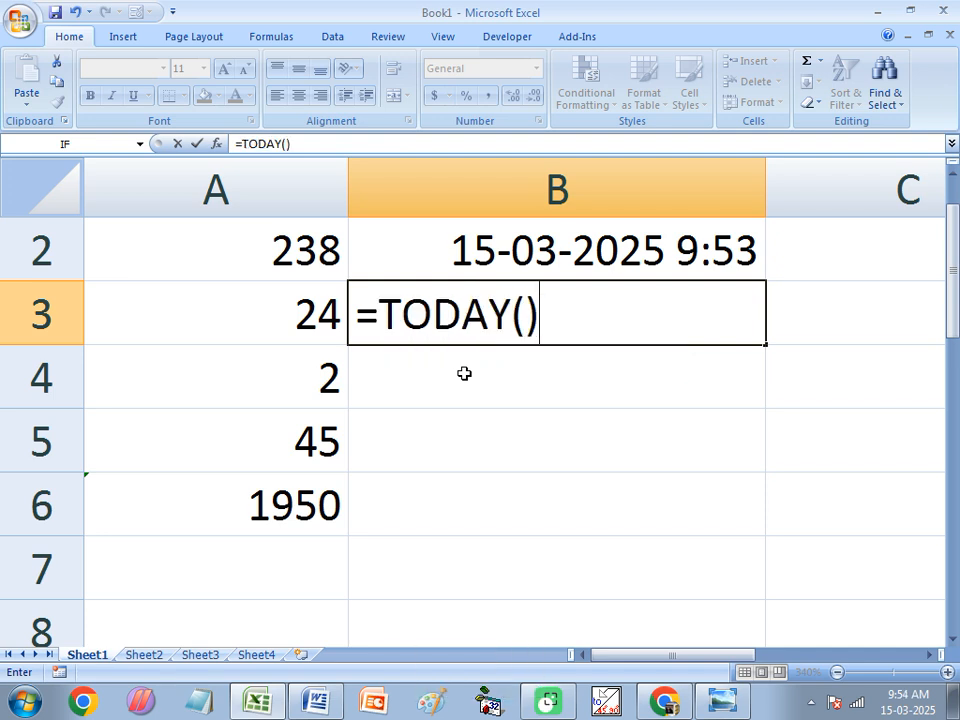
{"action": "key", "text": "Return"}
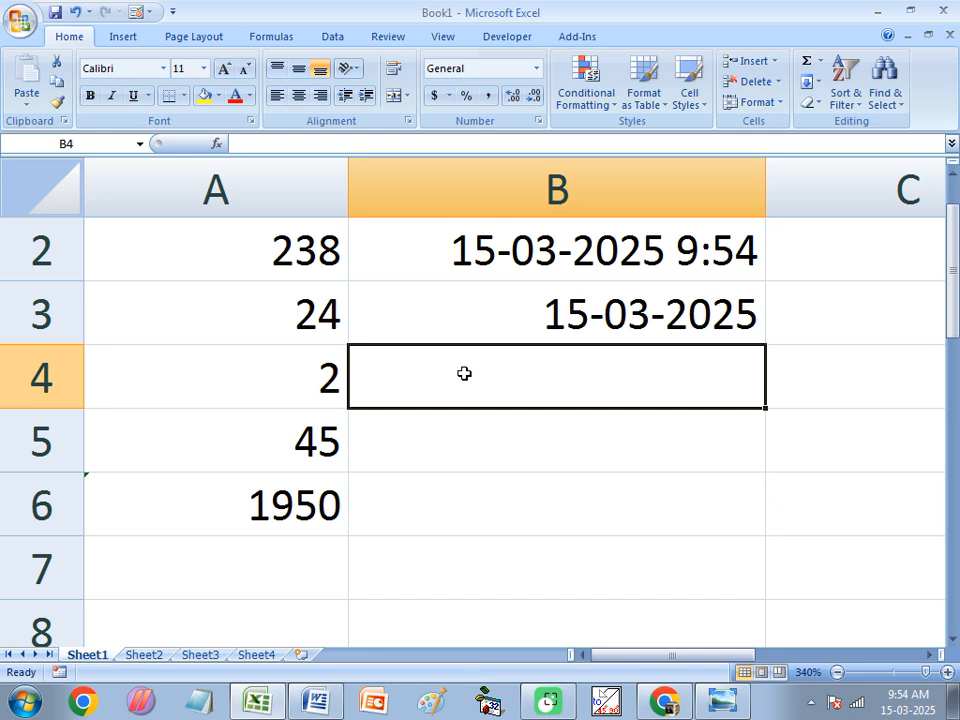
{"action": "key", "text": "alt+minus"}
{"action": "key", "text": "Escape"}
{"action": "key", "text": "alt"}
{"action": "key", "text": "ctrl+semicolon"}
{"action": "key", "text": "ctrl+apostrophe"}
{"action": "key", "text": "ctrl+alt+apostrophe"}
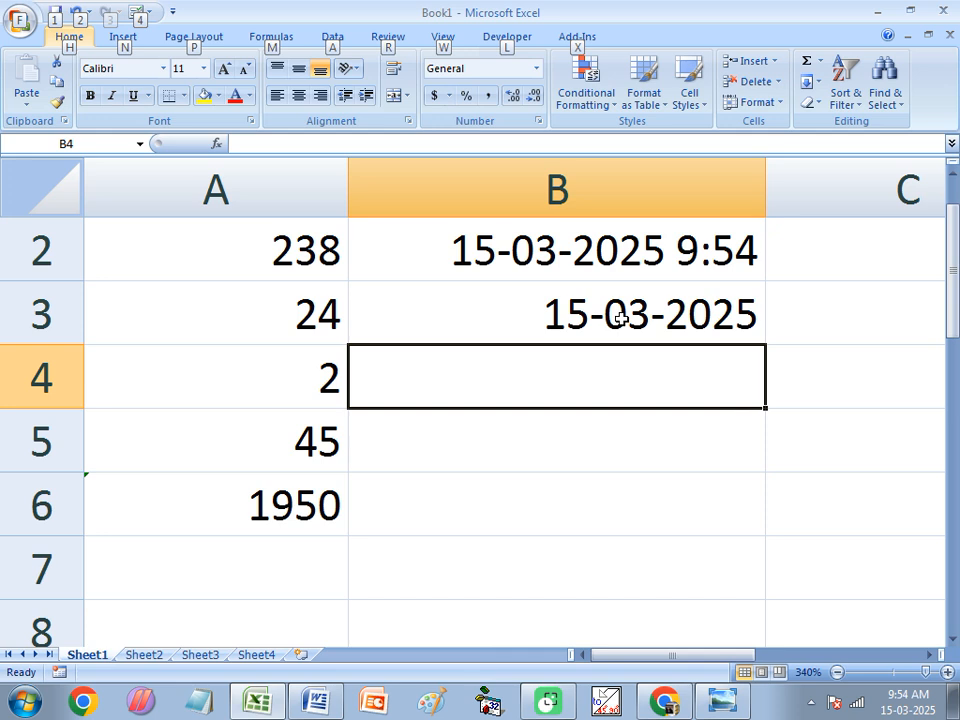
Compare the NOW formula in cell B2 with the TODAY formula in cell B3 by selecting each cell.
{"action": "left_click", "coordinate": [672, 253]}
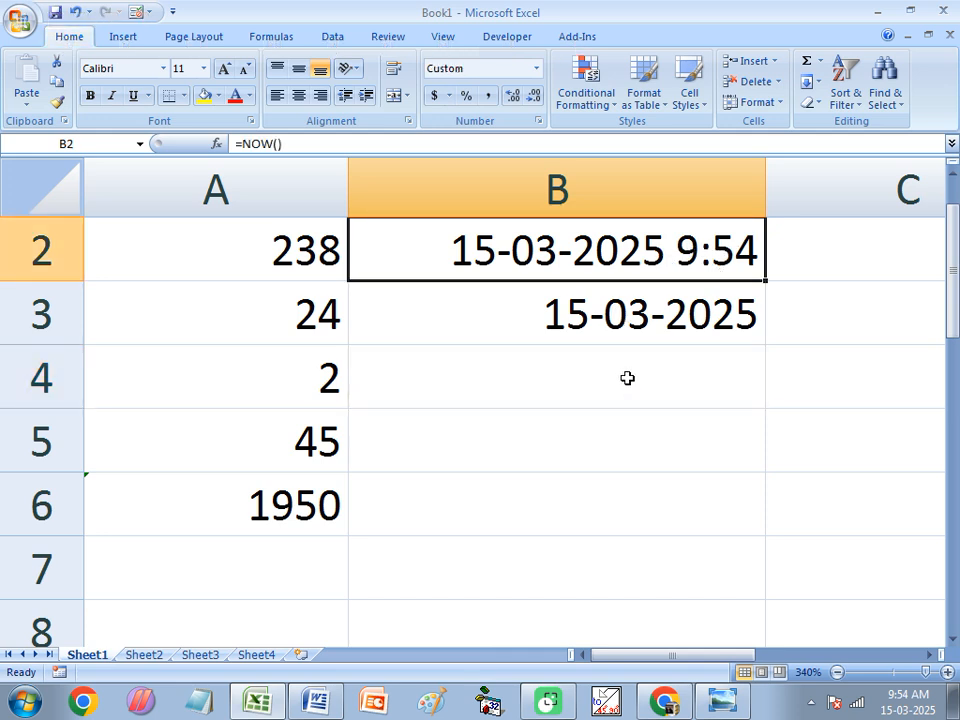
{"action": "left_click", "coordinate": [577, 320]}
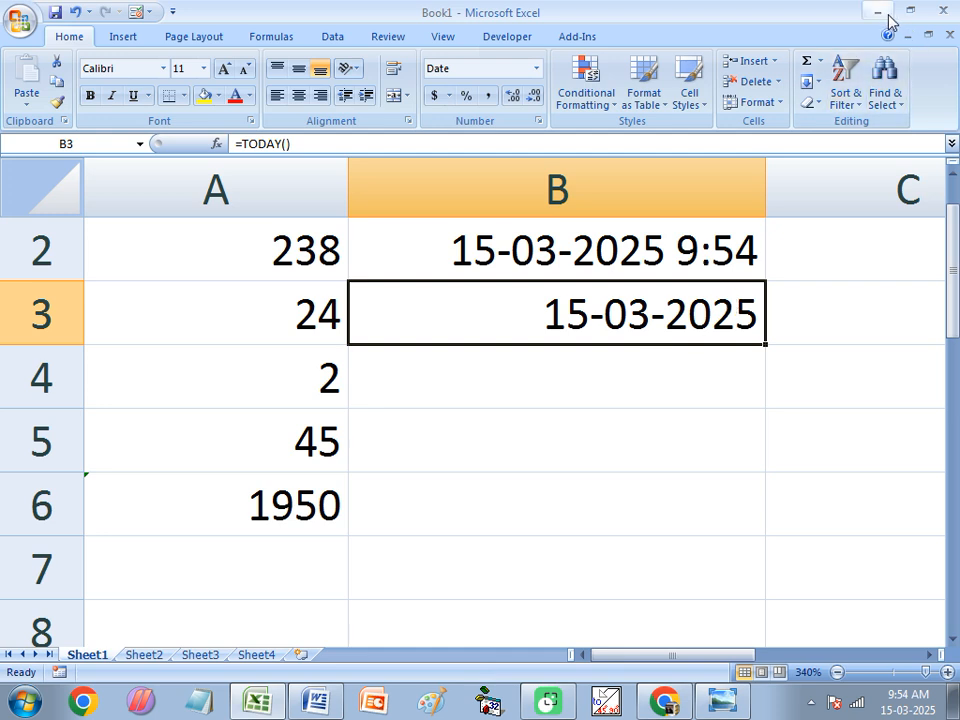
{"action": "left_click", "coordinate": [499, 243]}
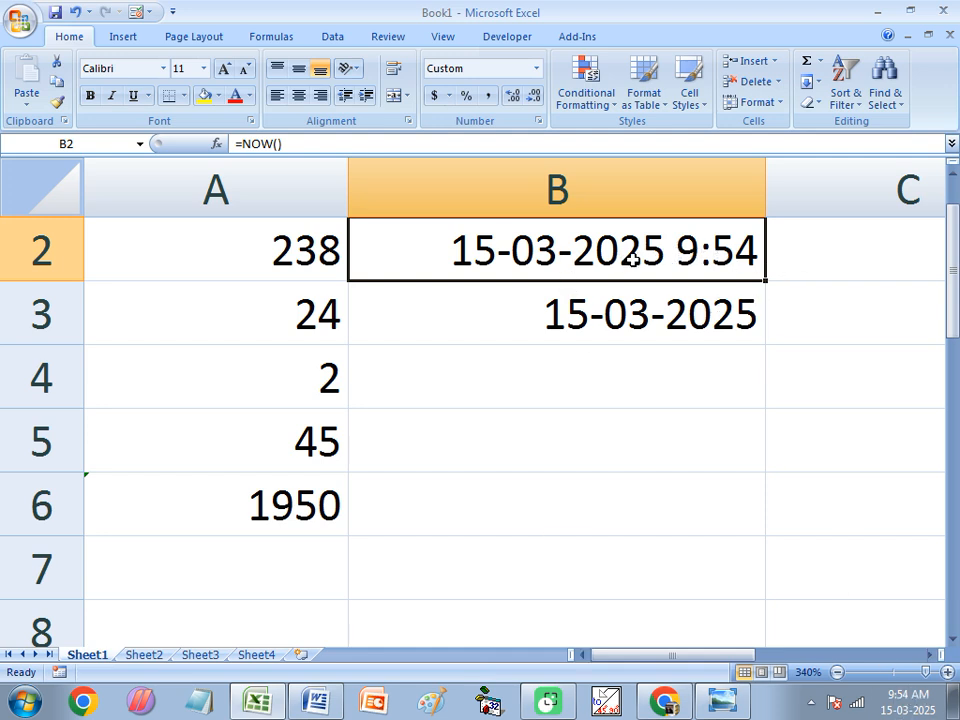
{"action": "left_click", "coordinate": [636, 377]}
{"action": "double_click", "coordinate": [636, 377]}
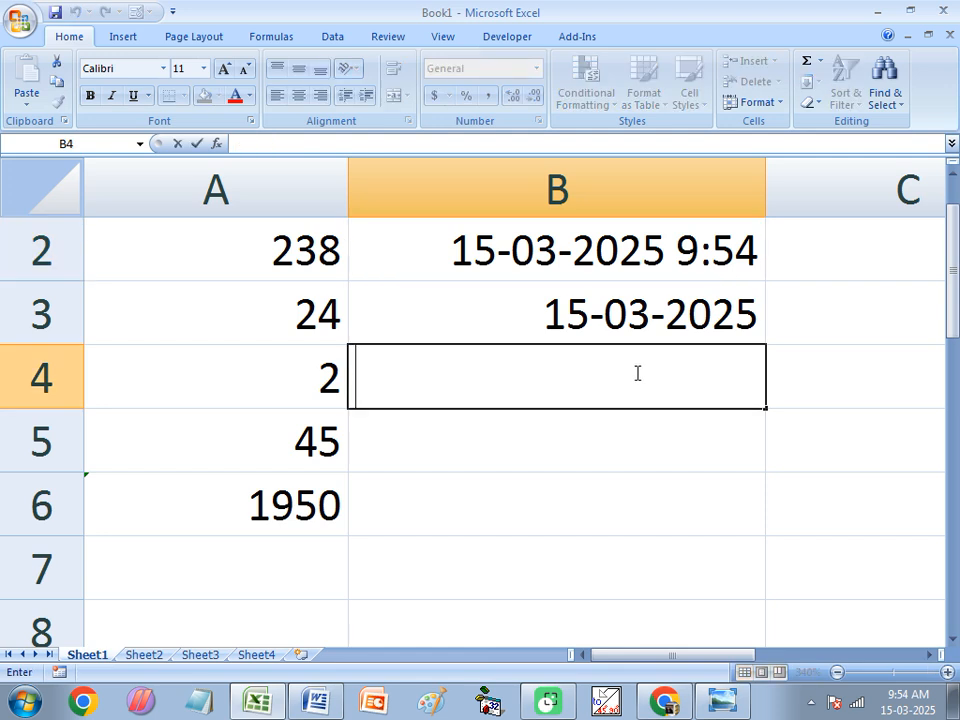
{"action": "left_click", "coordinate": [596, 321]}
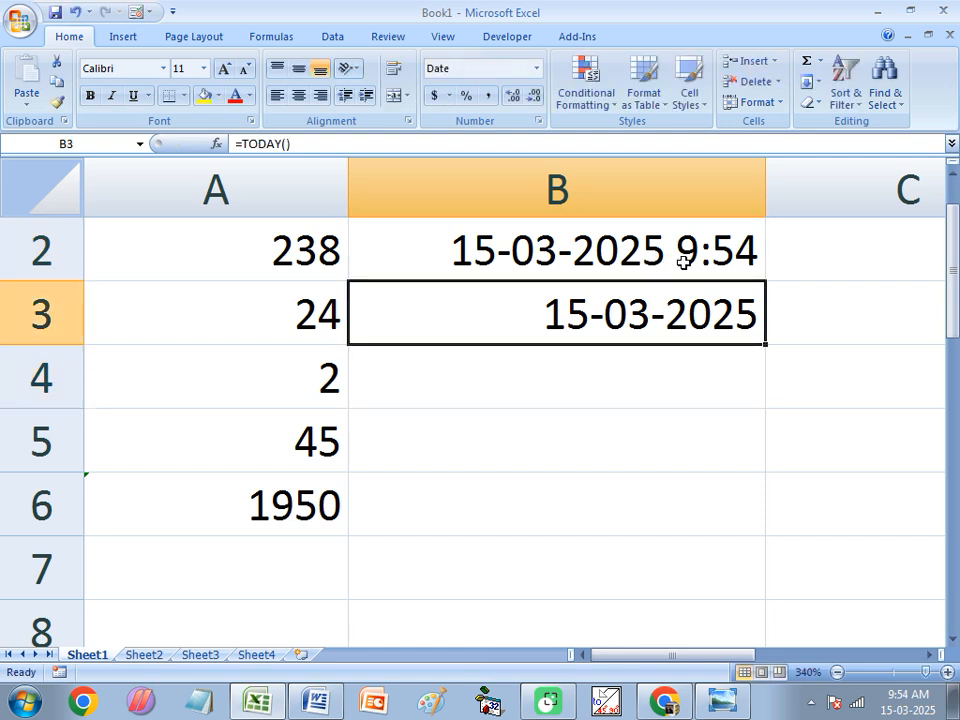